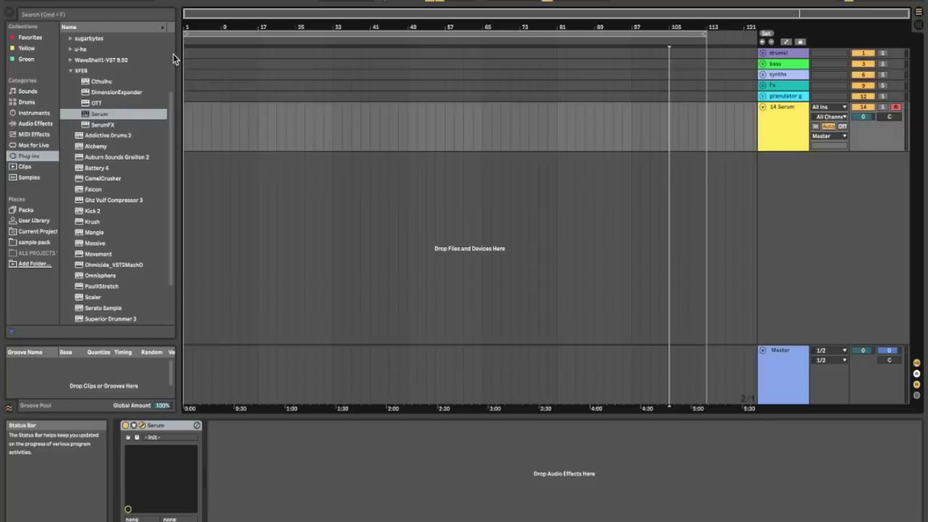
Step: Open the Serum instrument on track 14 and set oscillator A's unison to 4 voices
left_click(158, 429)
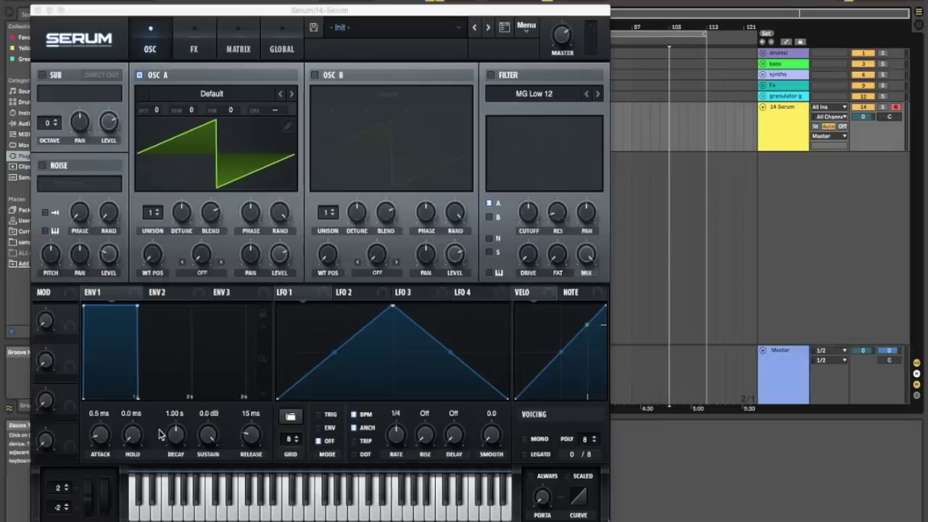
left_click_drag(154, 212, 188, 234)
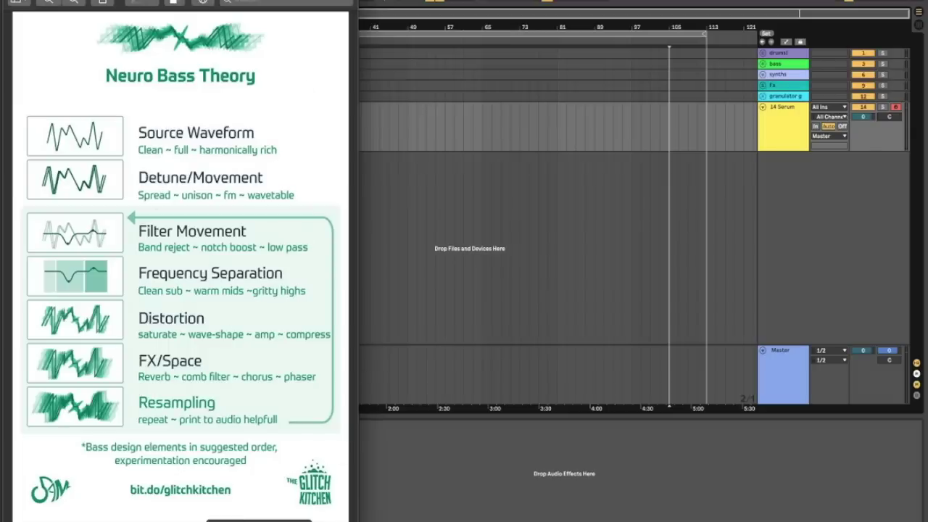
key("super+w")
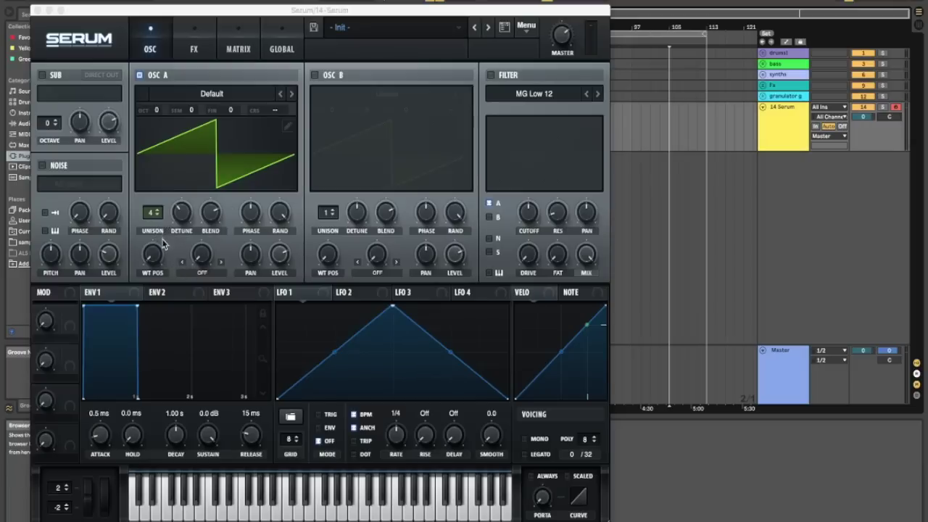
Step: Load the Analog_BD_Sin wavetable from the Analog category into oscillator A
left_click(205, 92)
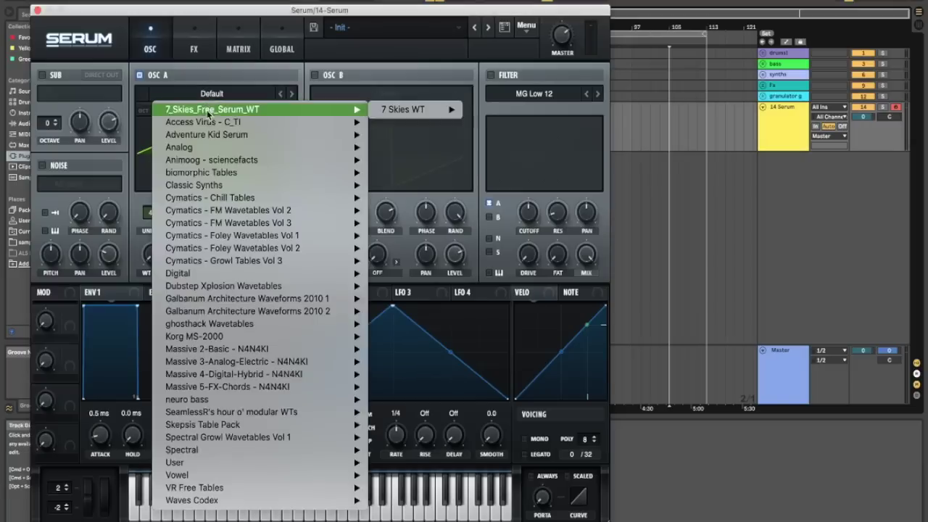
mouse_move(272, 145)
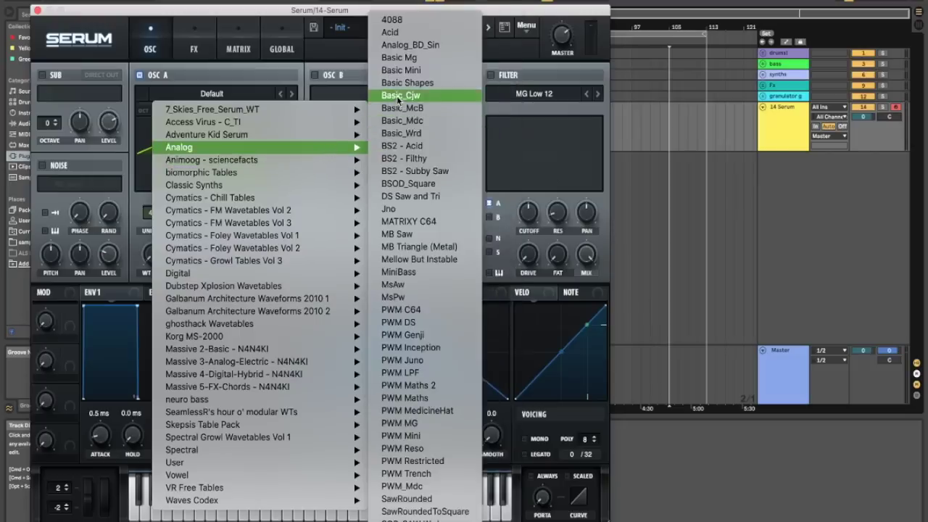
left_click(400, 45)
left_click_drag(154, 255, 139, 304)
left_click_drag(180, 221, 165, 207)
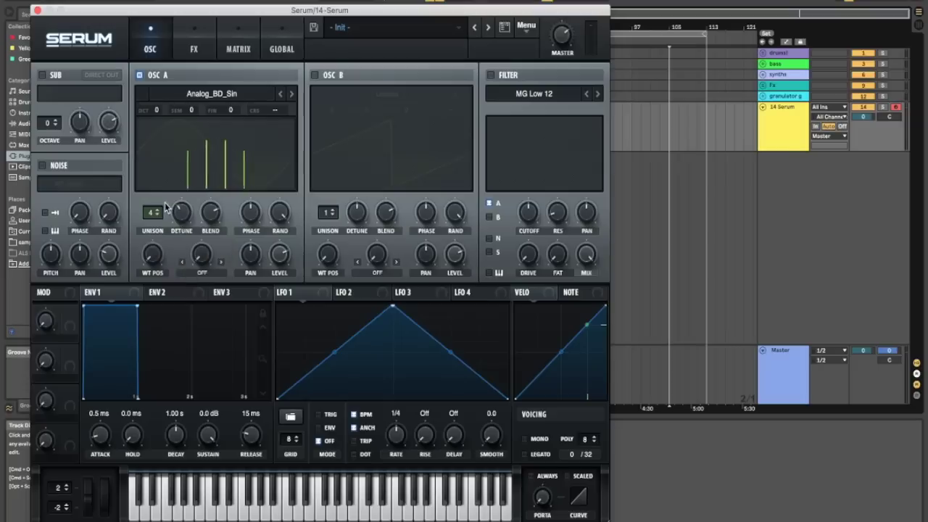
Step: Set oscillator A's warp mode to FM (from B), enable oscillator B, and close the Serum window
left_click(206, 273)
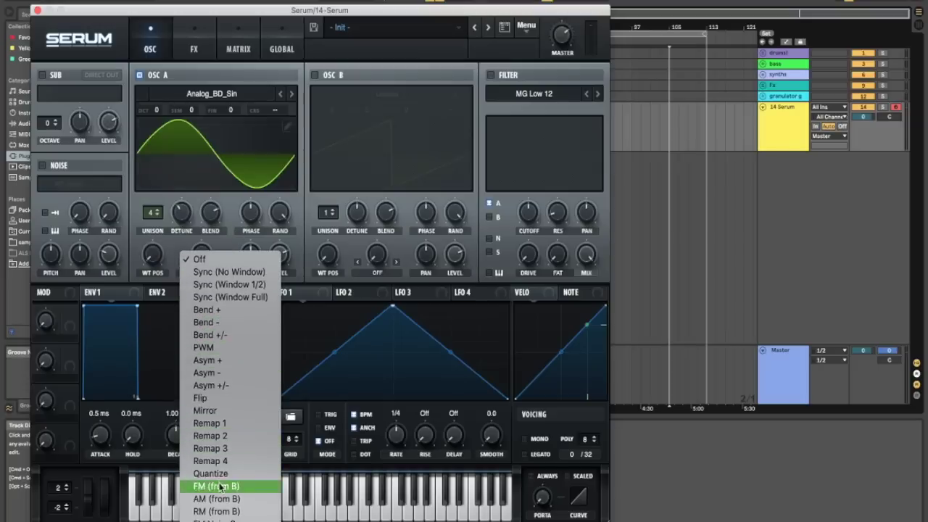
left_click(207, 489)
left_click(316, 75)
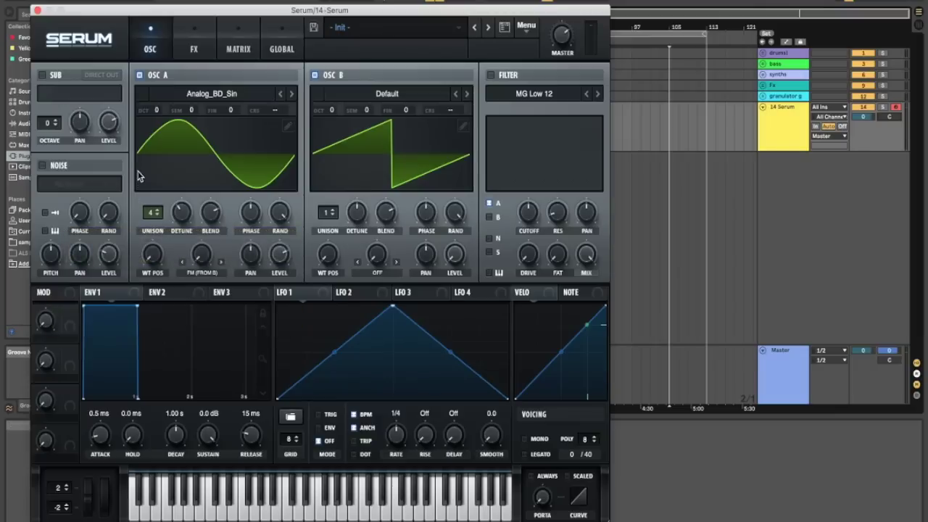
left_click(37, 10)
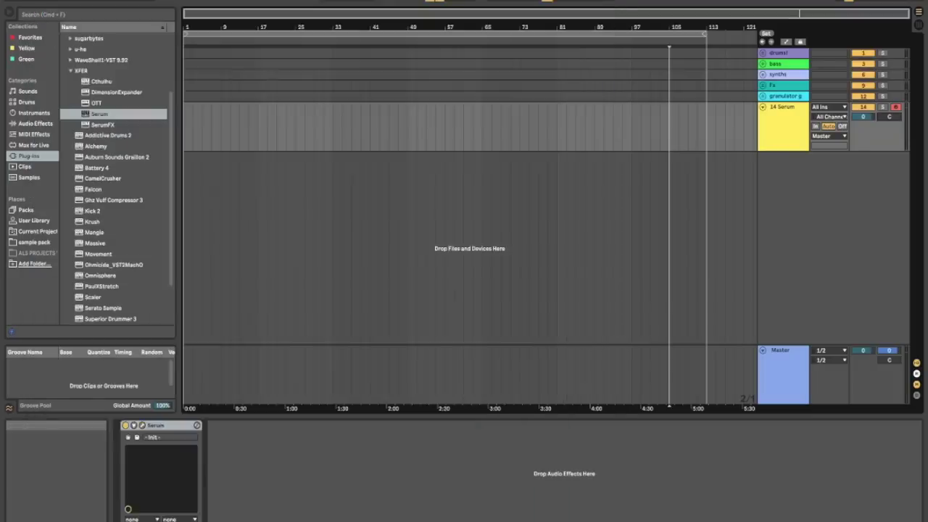
Step: Switch to the Neuro Bass theory.jpg image, review the bass design stages, and close it
key("super+Tab")
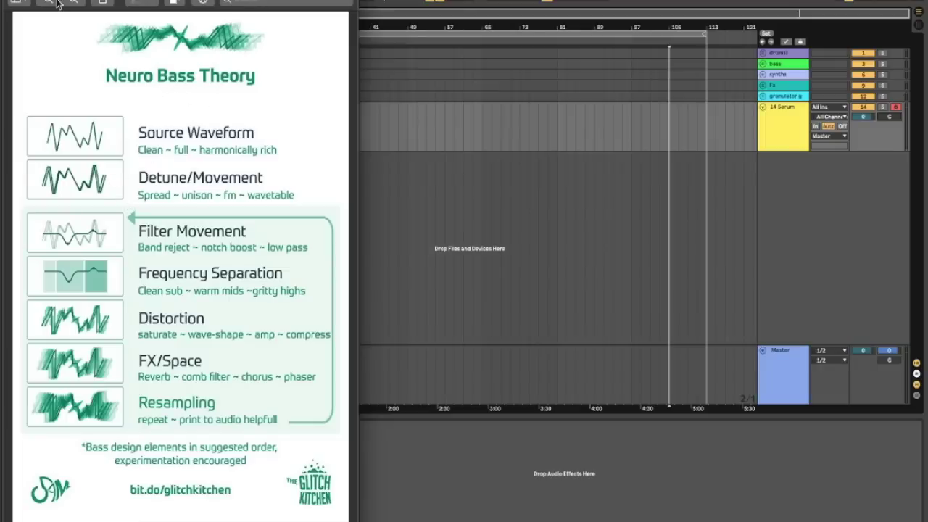
left_click_drag(60, 3, 173, 44)
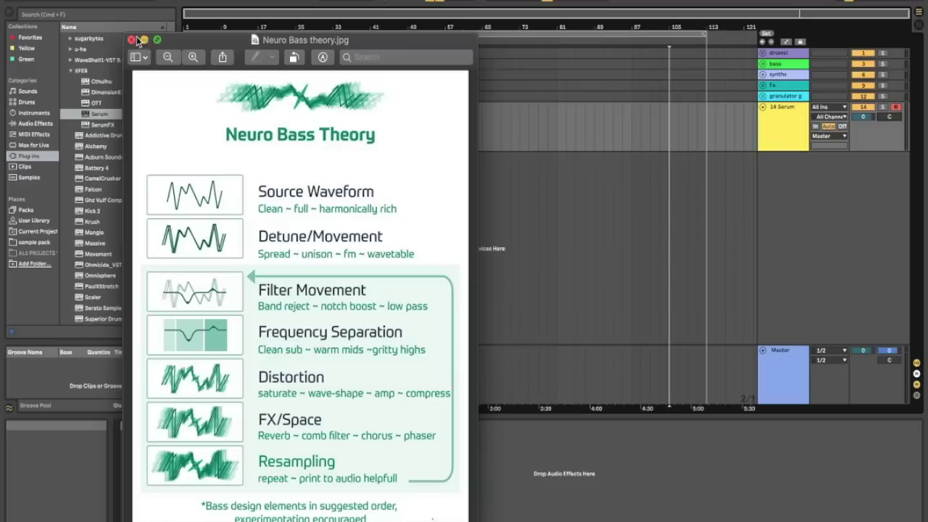
left_click(134, 38)
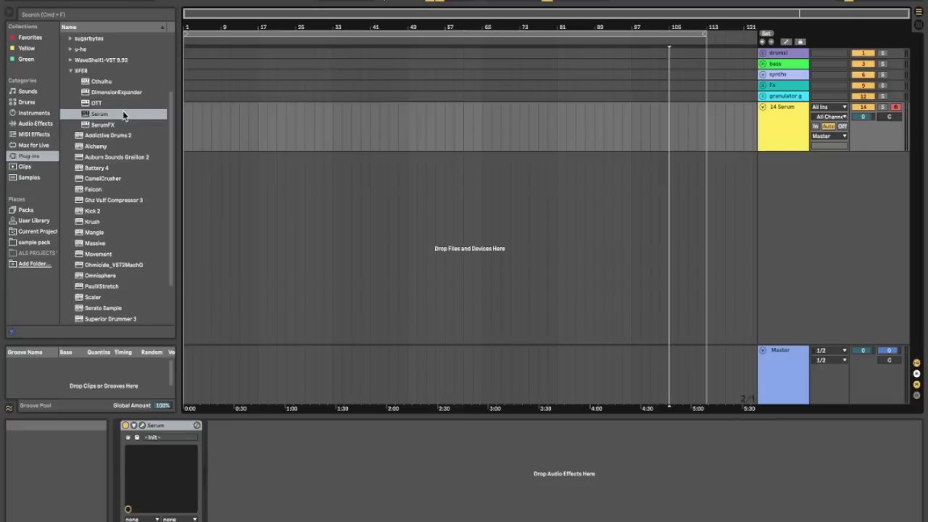
Step: Reopen Serum and reset it with Init Preset, closing the preset browser
left_click(144, 426)
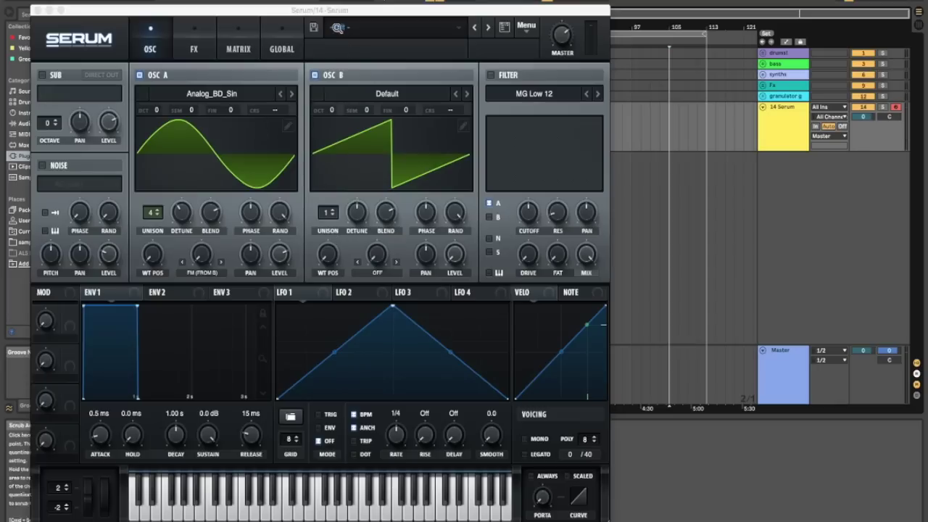
left_click(505, 28)
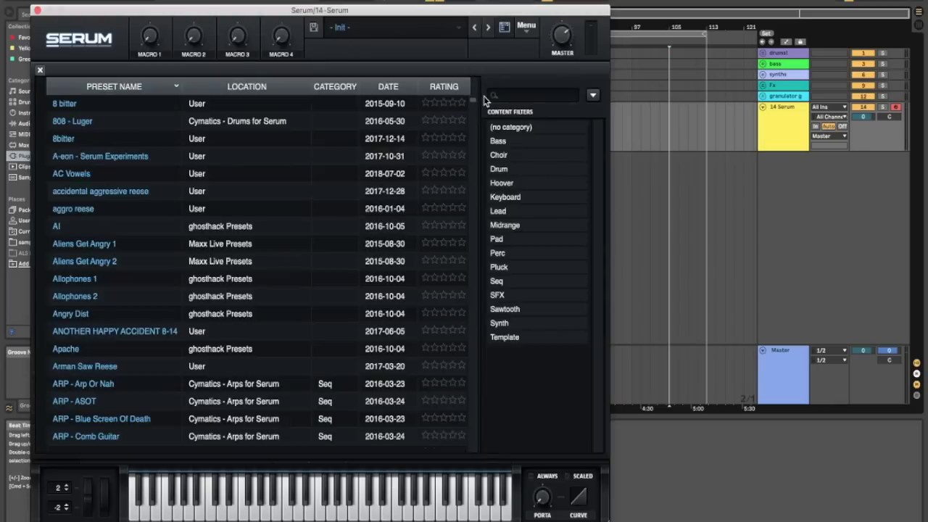
left_click(525, 27)
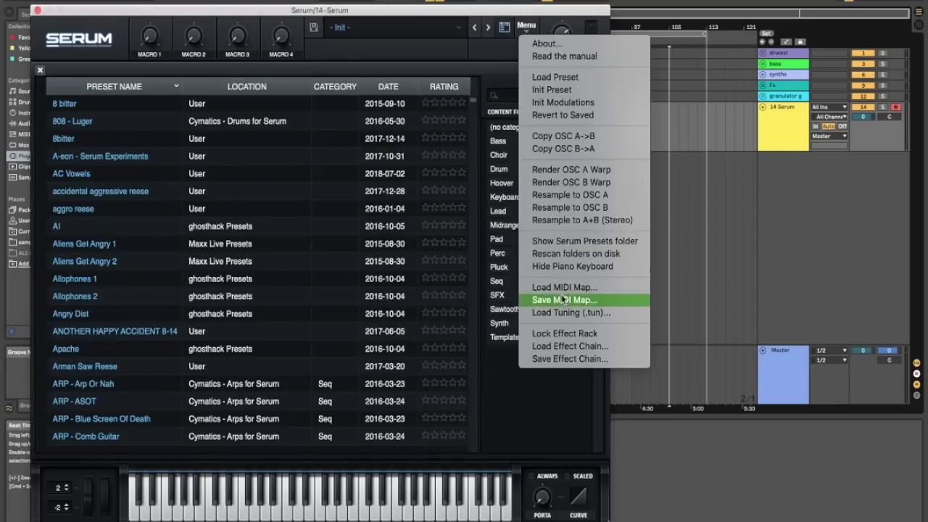
left_click(556, 91)
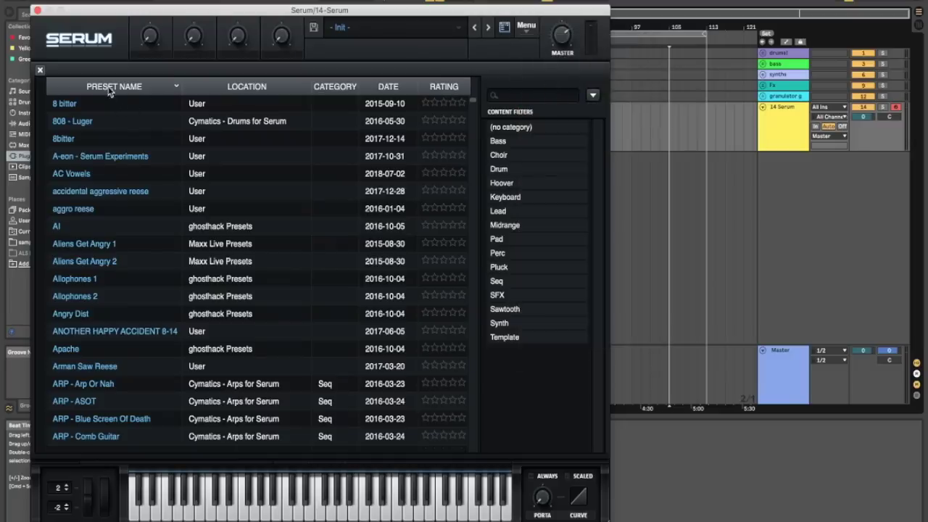
left_click(41, 71)
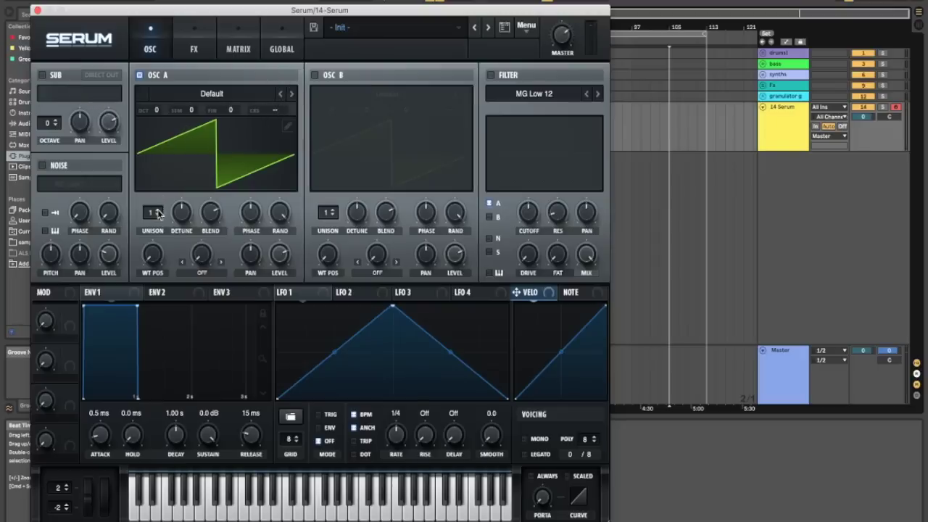
Step: Turn oscillator A's default waveform into a sine by raising its first harmonic in the wavetable editor
left_click(287, 125)
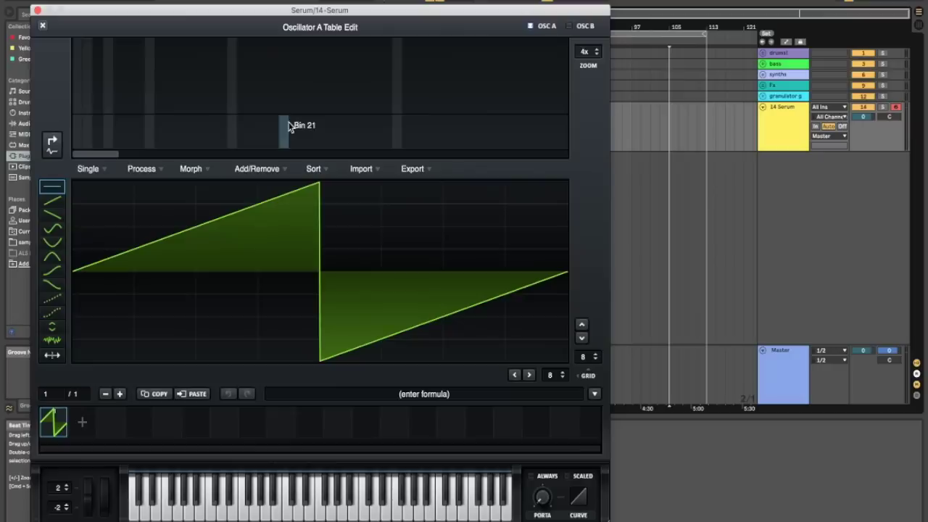
left_click_drag(70, 106, 78, 43)
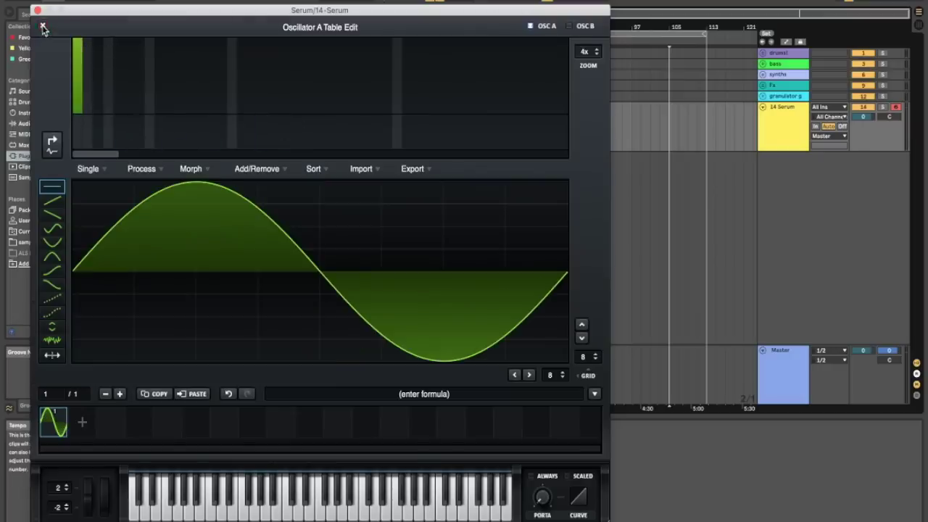
left_click(42, 26)
Step: Enable oscillator B and draw a square waveform for it in the wavetable editor
left_click(315, 75)
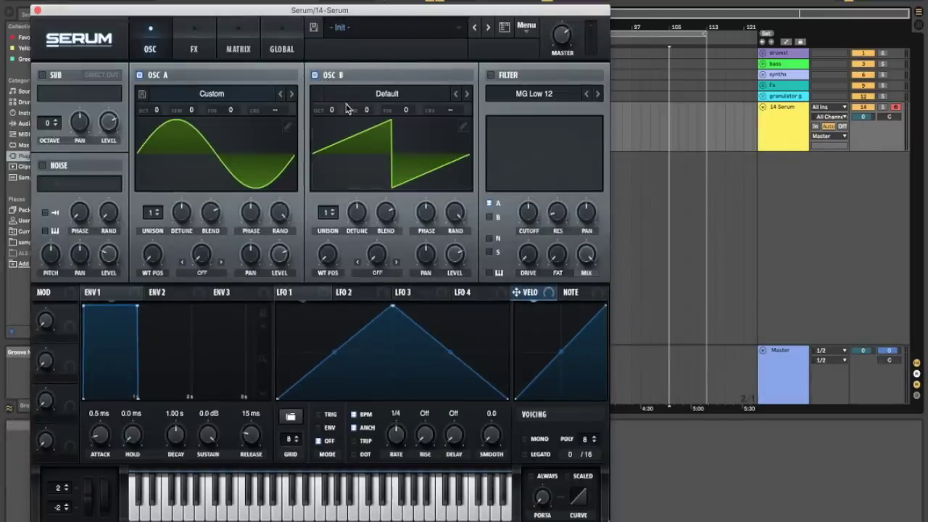
left_click(463, 126)
left_click_drag(73, 184, 319, 184)
mouse_move(326, 351)
left_mouse_down()
mouse_move(350, 372)
mouse_move(355, 359)
mouse_move(693, 335)
mouse_move(663, 323)
mouse_move(539, 363)
left_mouse_up()
left_click(42, 25)
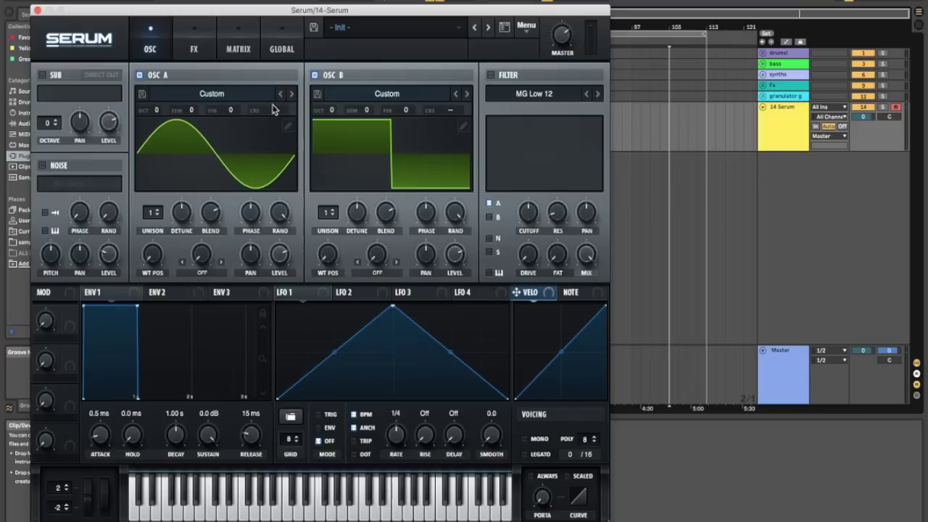
Step: Browse the wavetable categories for oscillator A and load Monster 1 [SL] from Spectral
left_click(234, 93)
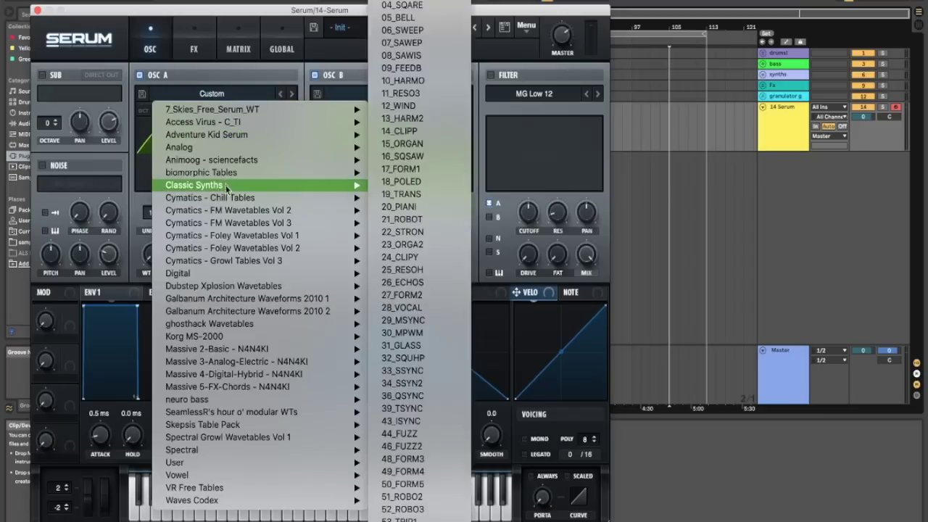
mouse_move(190, 463)
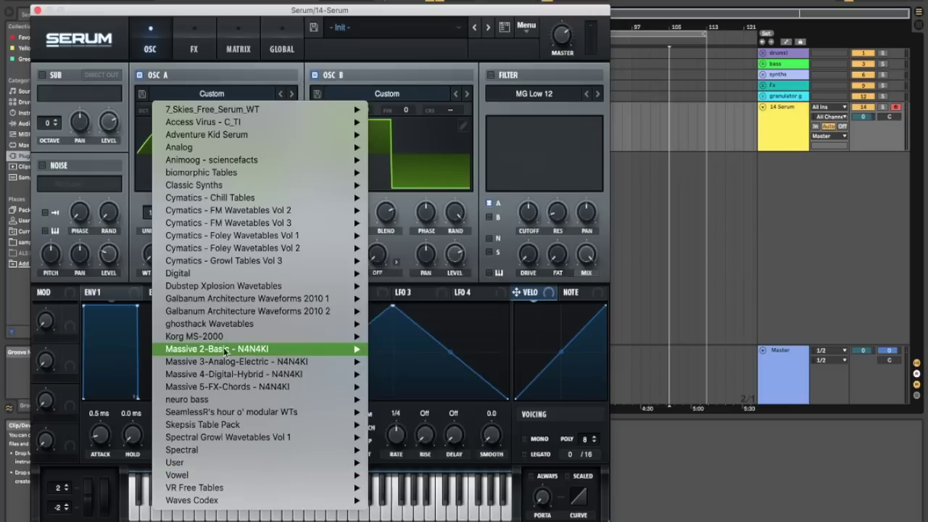
mouse_move(241, 462)
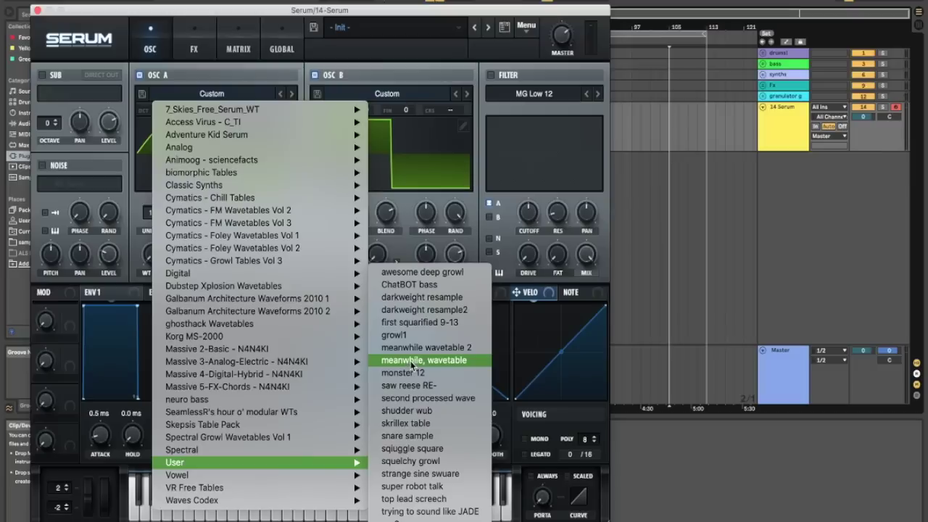
mouse_move(282, 448)
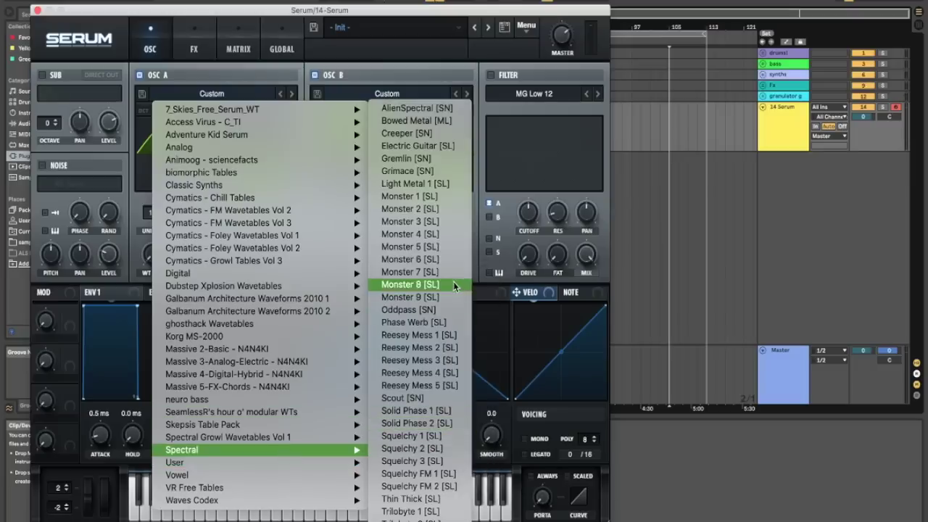
left_click(424, 197)
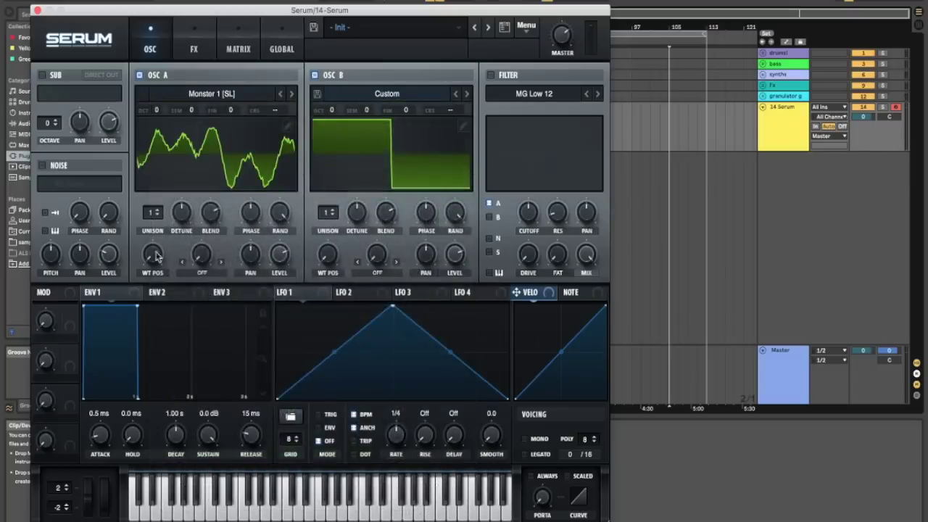
Step: Replace the first frame of oscillator A's wavetable with a sine wave and apply Morph - Crossfade across all frames
left_click(287, 129)
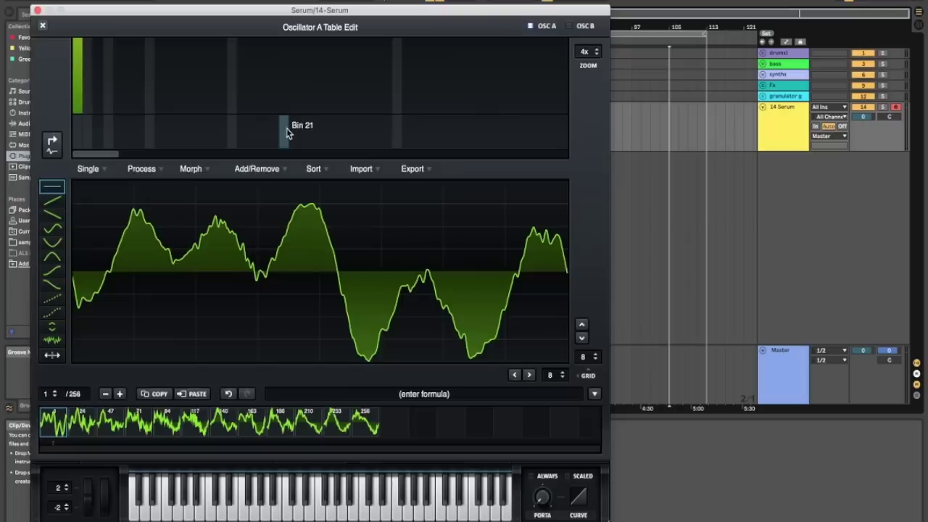
left_click_drag(79, 117, 75, 42)
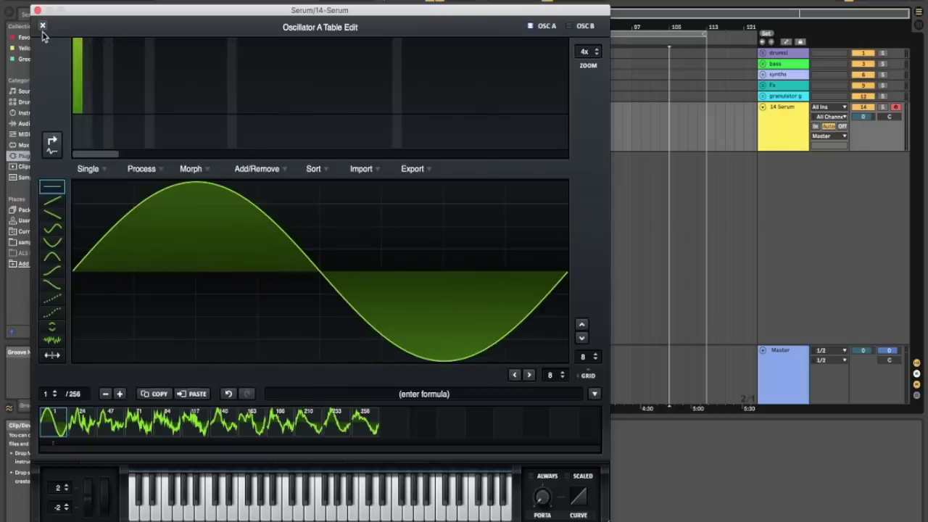
left_click(355, 424, "shift")
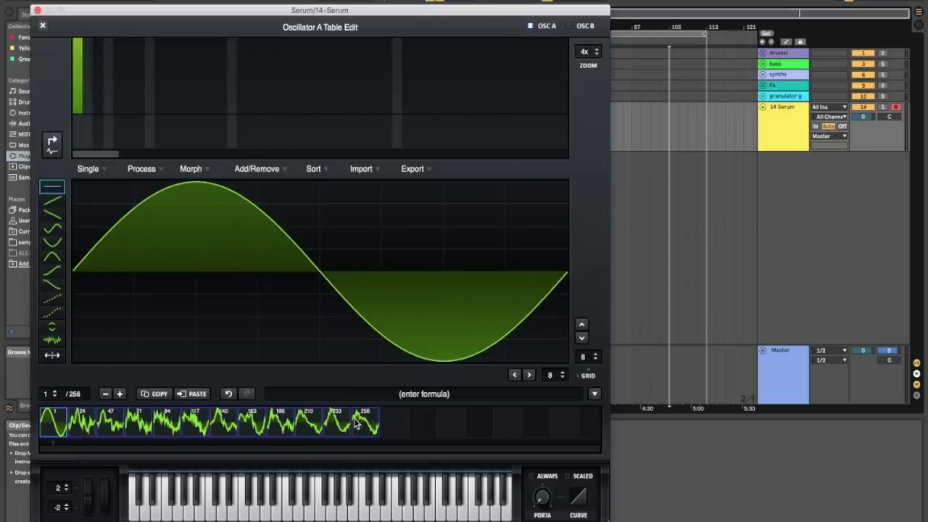
left_click(192, 172)
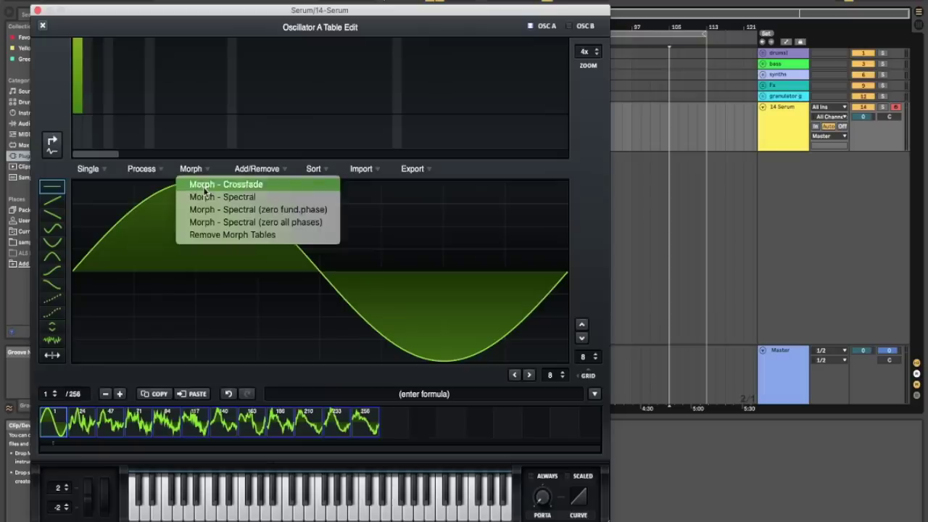
left_click(205, 188)
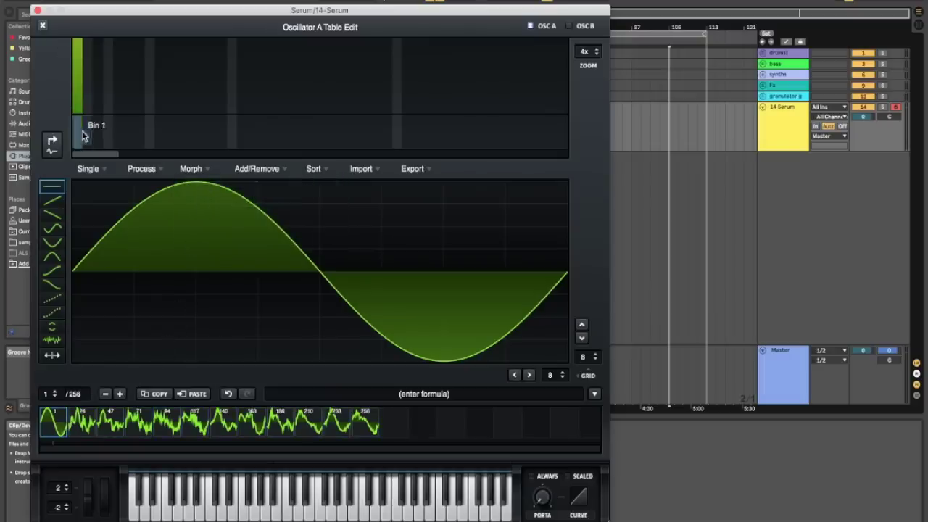
left_click(42, 28)
mouse_move(154, 270)
left_mouse_down()
mouse_move(152, 216)
mouse_move(151, 264)
left_mouse_up()
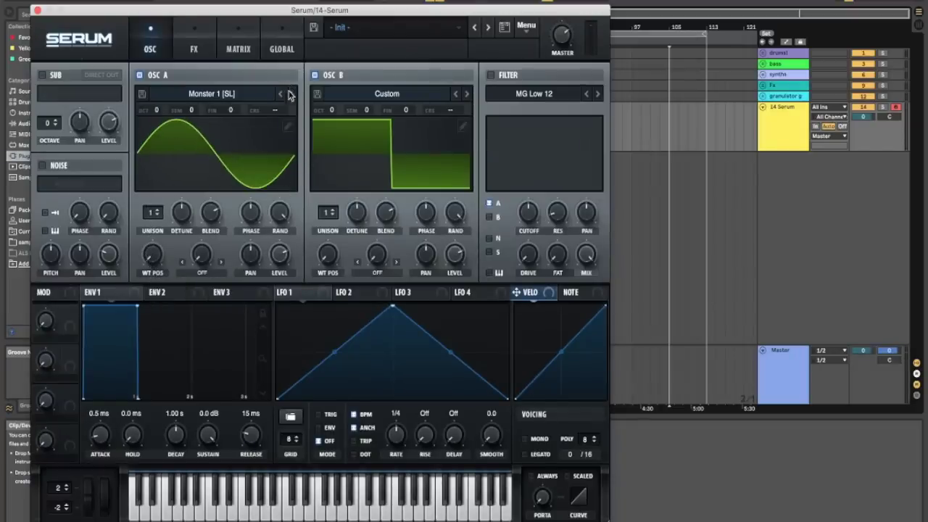
Step: Remove the in-between frames of oscillator A's wavetable, keeping only the first sine frame and the last frame
left_click(288, 126)
left_click(72, 421)
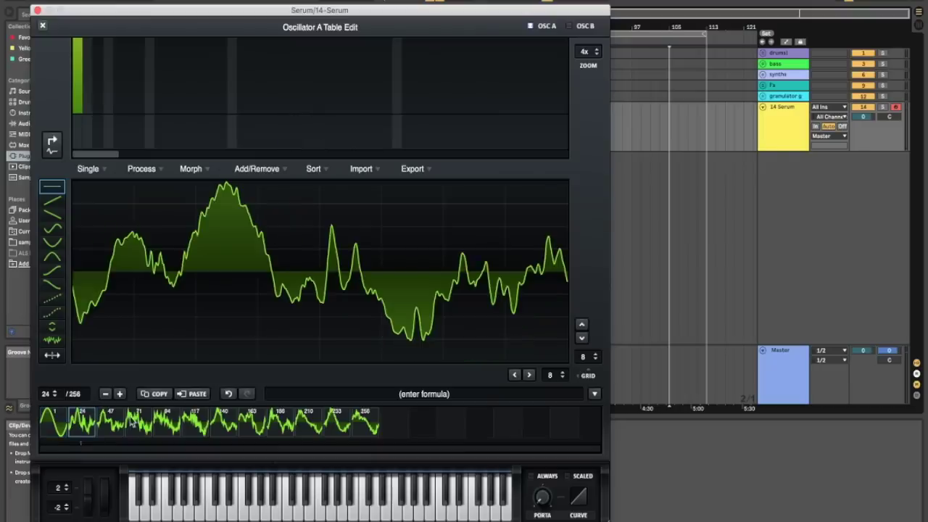
left_click(374, 426, "shift")
left_click(256, 169)
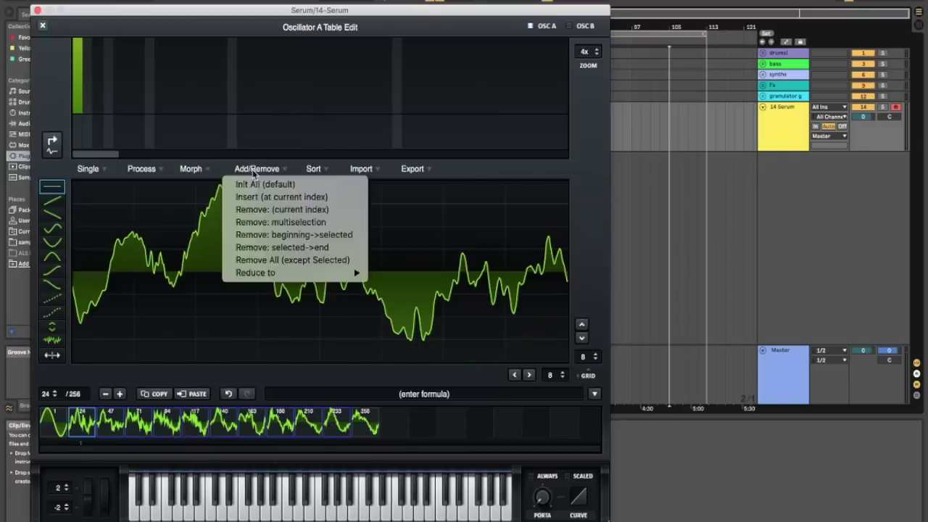
left_click(290, 222)
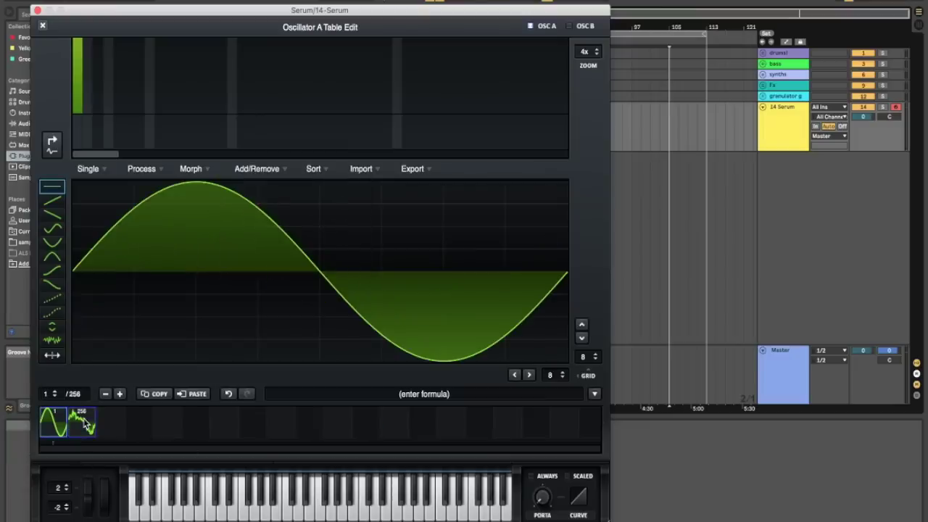
Step: Morph between the sine first frame and the last frame of oscillator A's wavetable, check both frames and close the wavetable editor
left_click(207, 169)
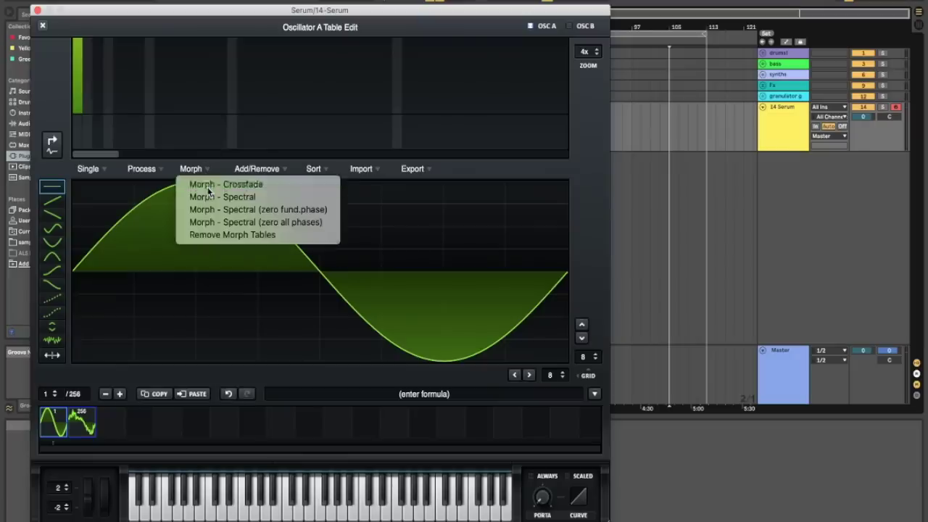
left_click(208, 190)
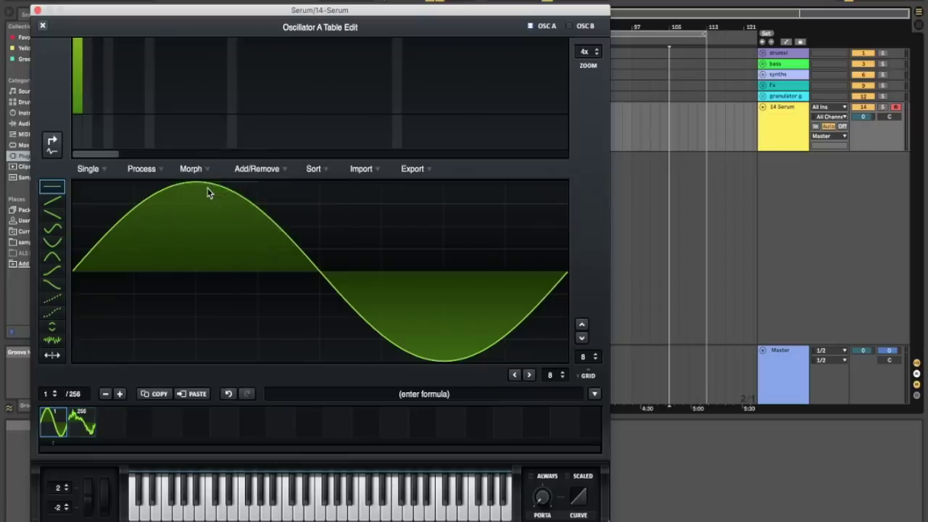
left_click(84, 418)
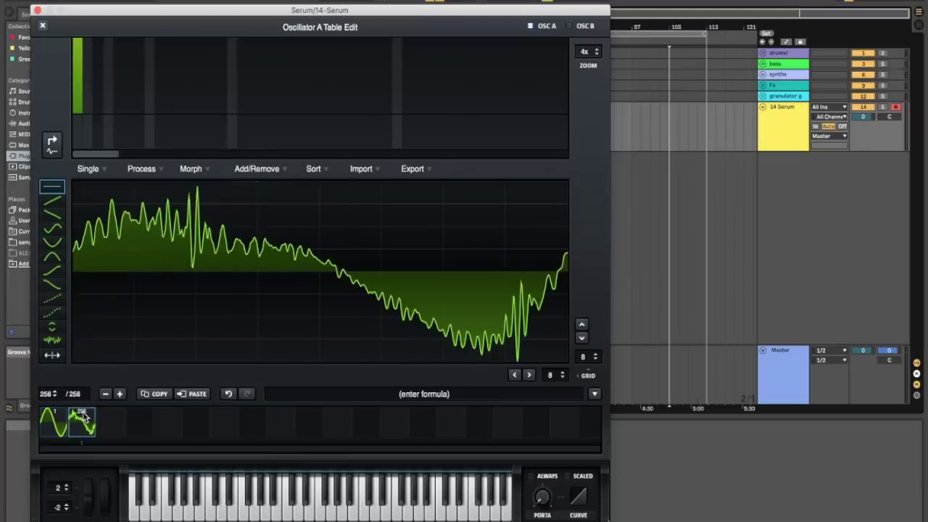
left_click(49, 434)
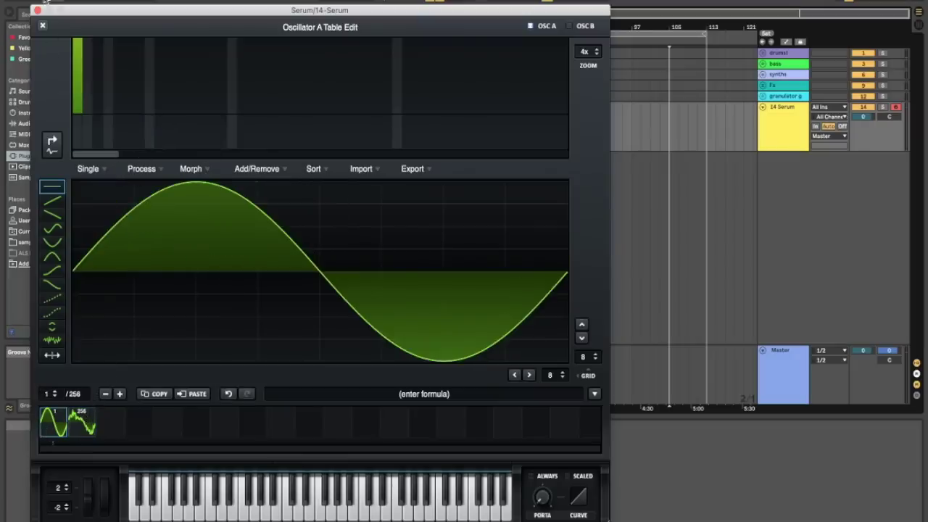
left_click(42, 27)
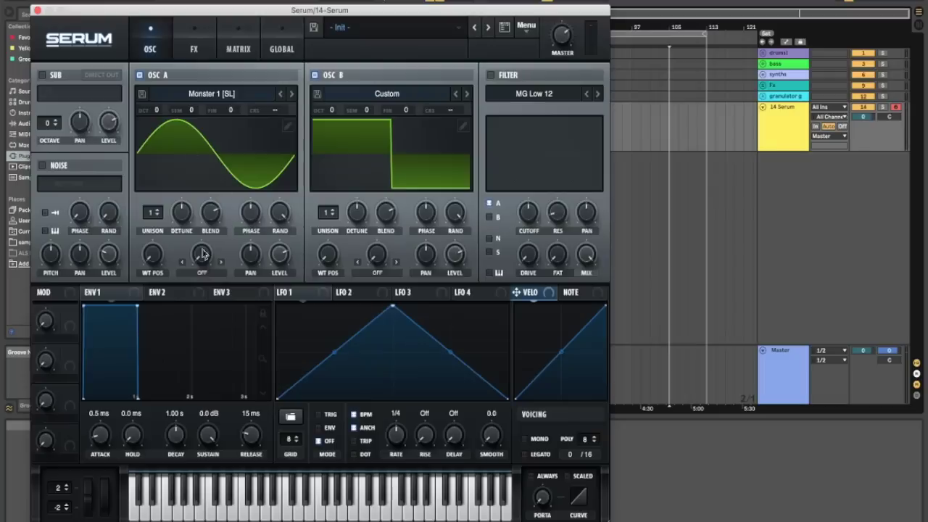
Step: Sweep oscillator A's wavetable position to audition the morph and return it to the sine frame
left_click_drag(152, 255, 153, 277)
mouse_move(153, 263)
left_click_drag(154, 264, 139, 296)
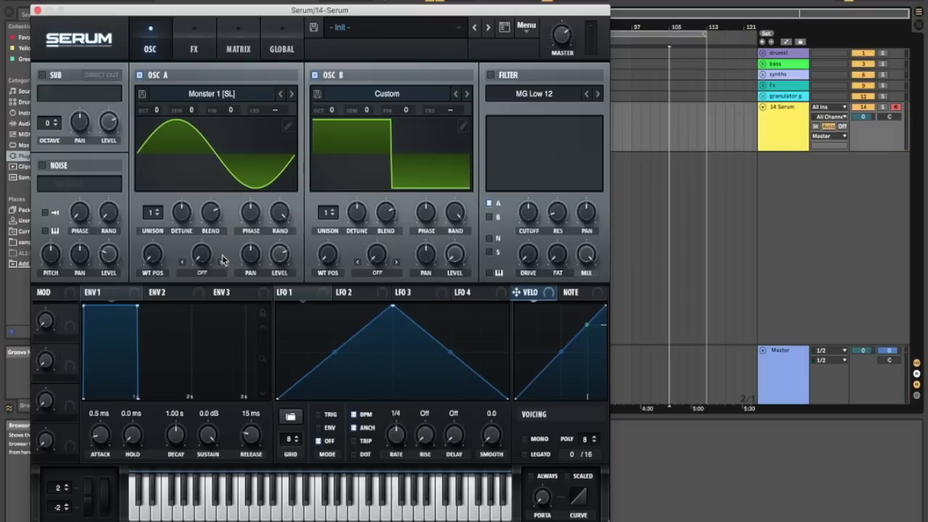
Step: Try FM (from A) as oscillator B's warp mode
left_click(202, 274)
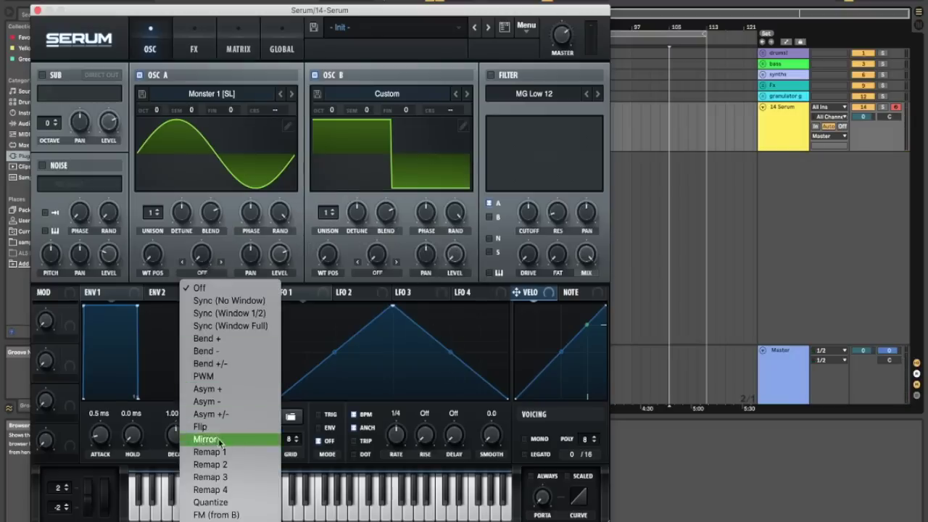
left_click(397, 274)
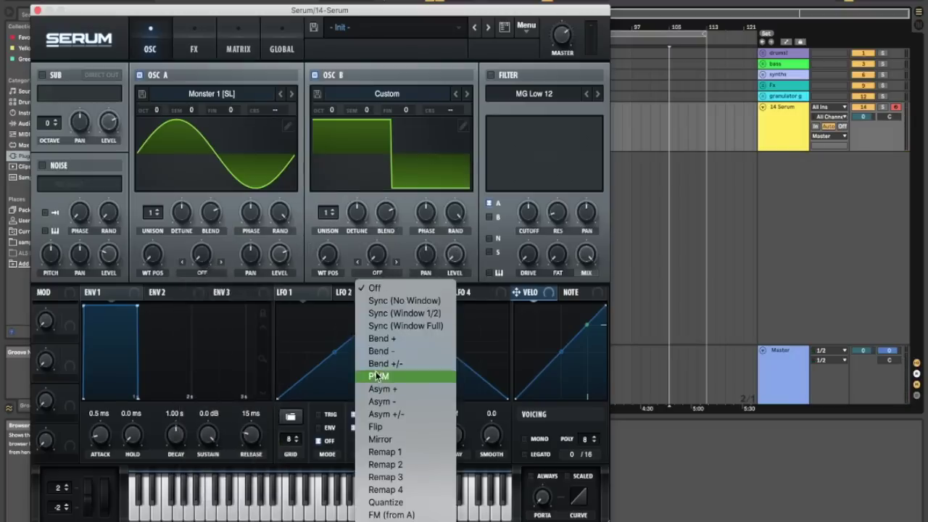
scroll(391, 435, "down", 1)
left_click(391, 487)
mouse_move(382, 259)
left_mouse_down()
mouse_move(380, 217)
mouse_move(370, 251)
left_mouse_up()
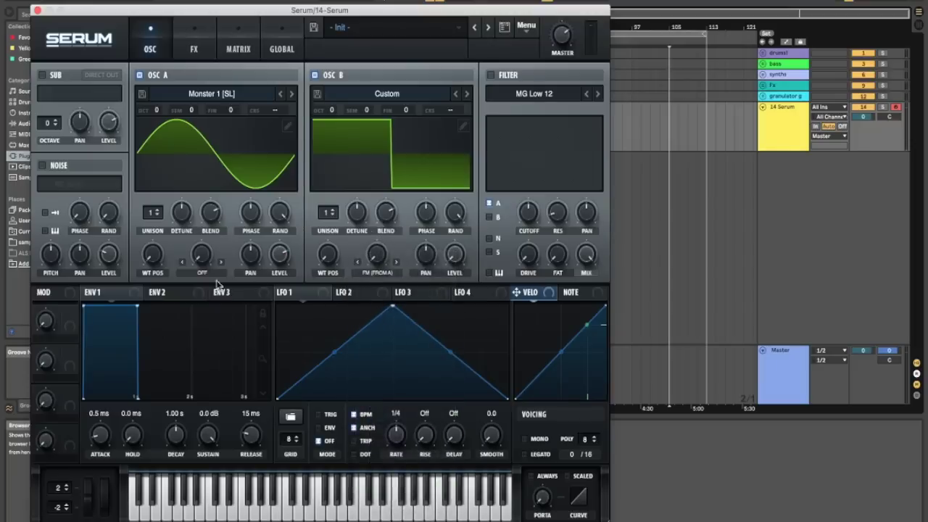
Step: Set oscillator A's warp mode to FM (from B) and audition its warp amount
left_click(205, 274)
scroll(218, 377, "down", 1)
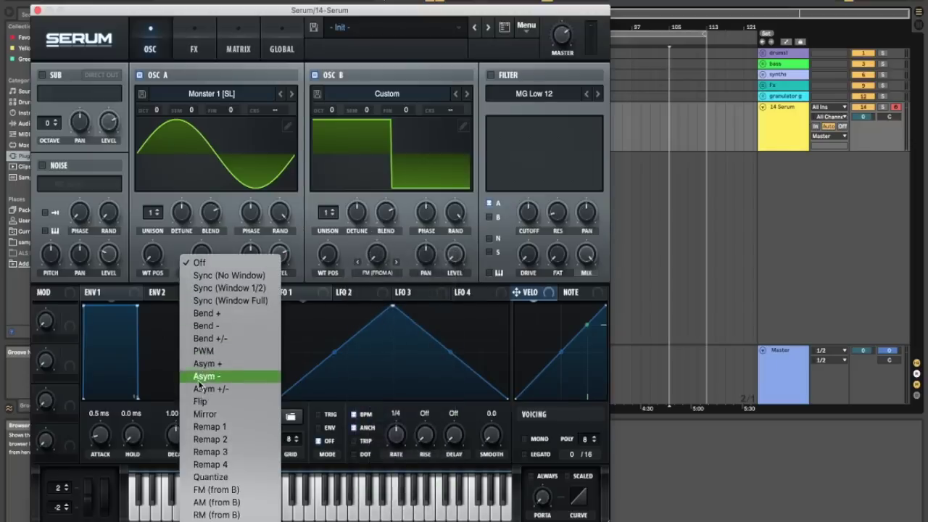
left_click(215, 487)
left_click_drag(200, 255, 190, 221)
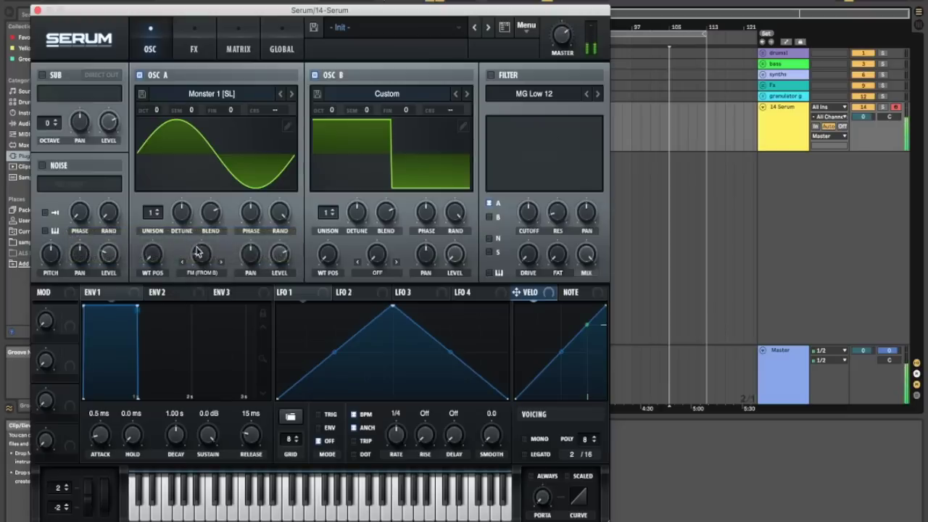
Step: Try oscillator B one octave down with oscillator A's FM warp amount at 39%
mouse_move(200, 259)
mouse_move(329, 113)
mouse_move(203, 258)
left_mouse_down()
mouse_move(207, 290)
mouse_move(222, 218)
mouse_move(212, 252)
left_mouse_up()
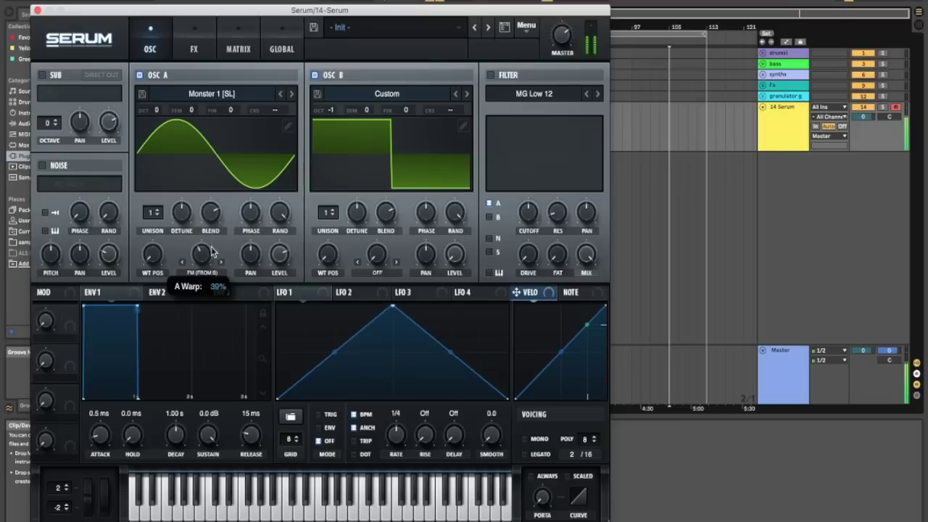
Step: Audition oscillator A one octave down, raising its FM warp amount to 67% and bringing the amount back down
left_click_drag(152, 253, 202, 286)
left_click_drag(157, 117, 160, 127)
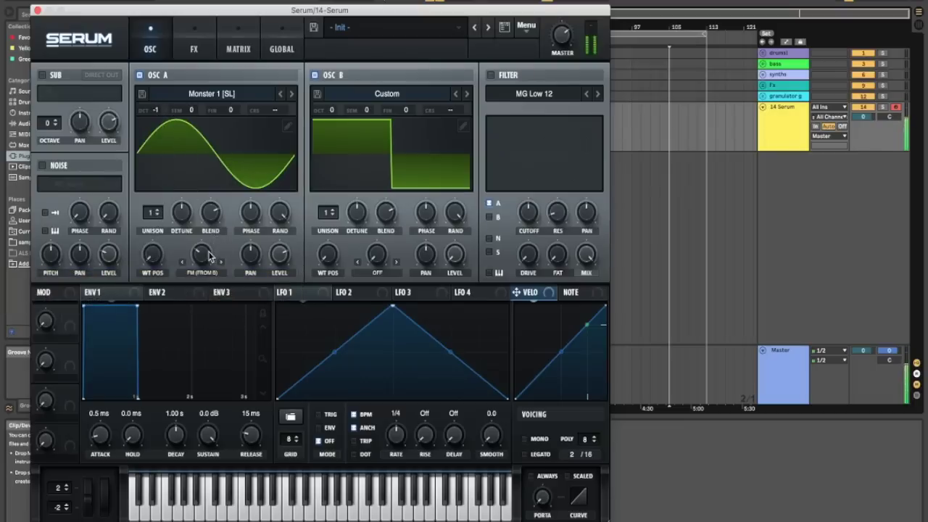
left_click_drag(209, 256, 218, 209)
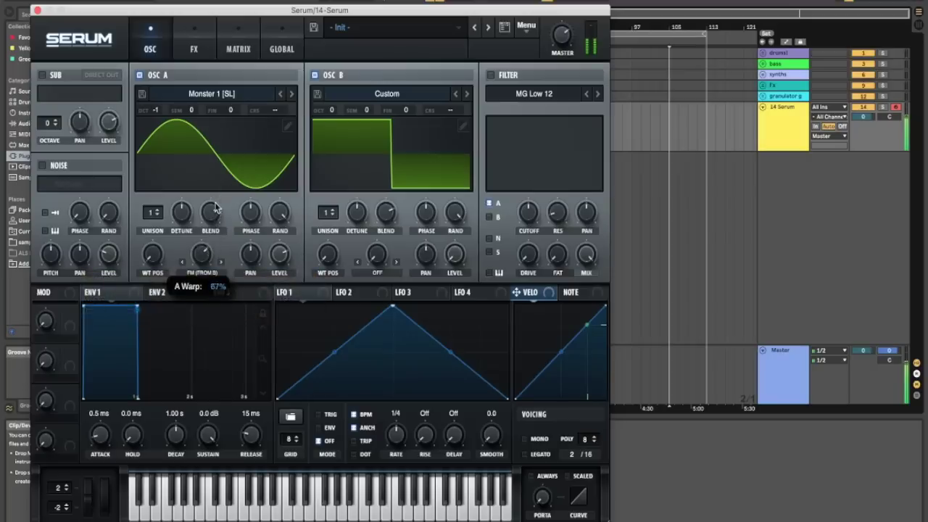
left_click_drag(209, 263, 203, 279)
Step: Enable the sub oscillator and turn on its Direct Out
left_click(41, 74)
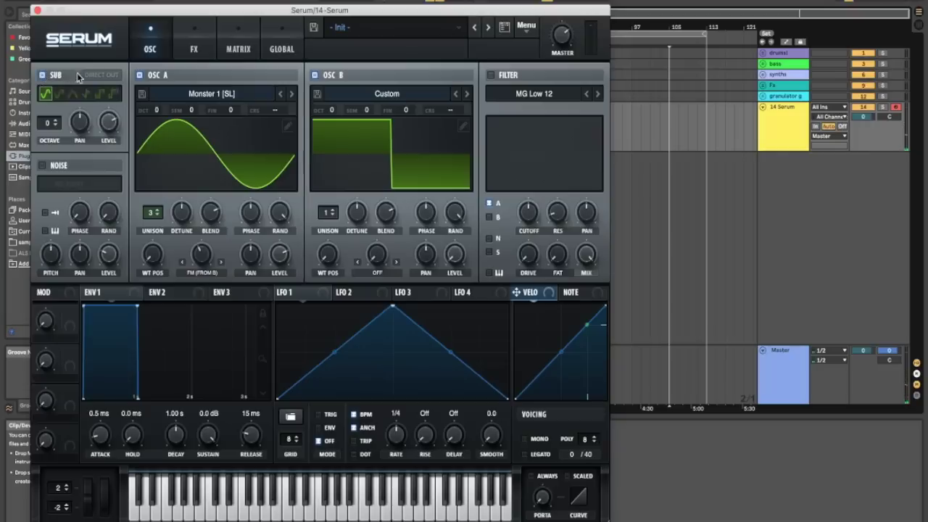
left_click(90, 75)
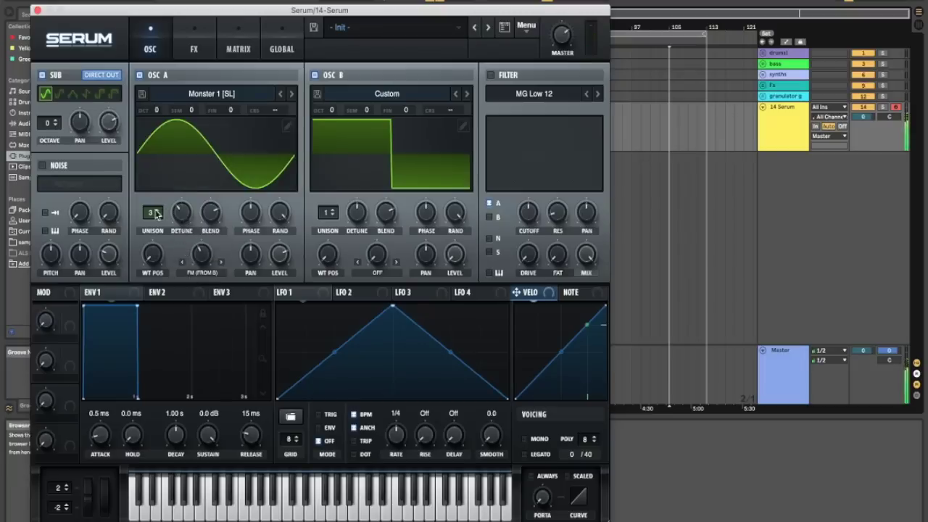
Step: Set oscillator A's unison to 7 voices and adjust its detune
mouse_move(179, 236)
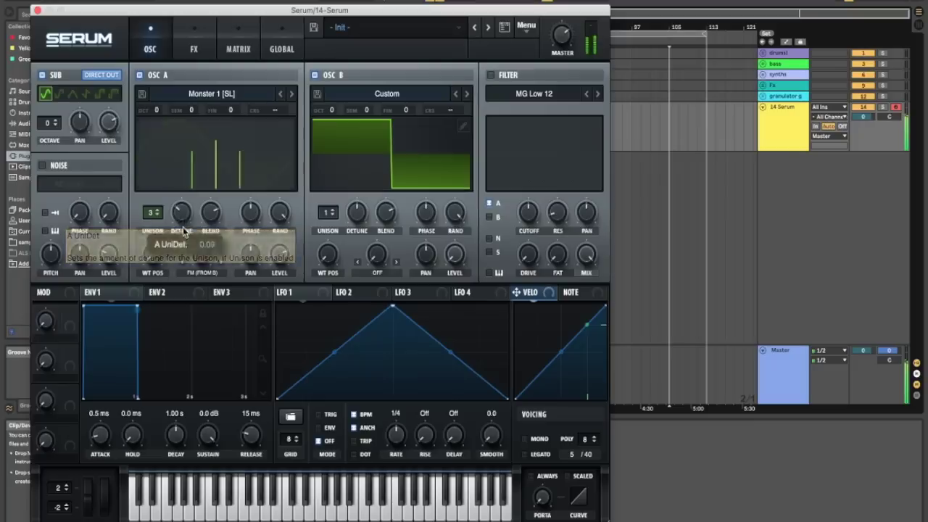
left_click_drag(179, 235, 177, 199)
scroll(158, 212, "up", 4)
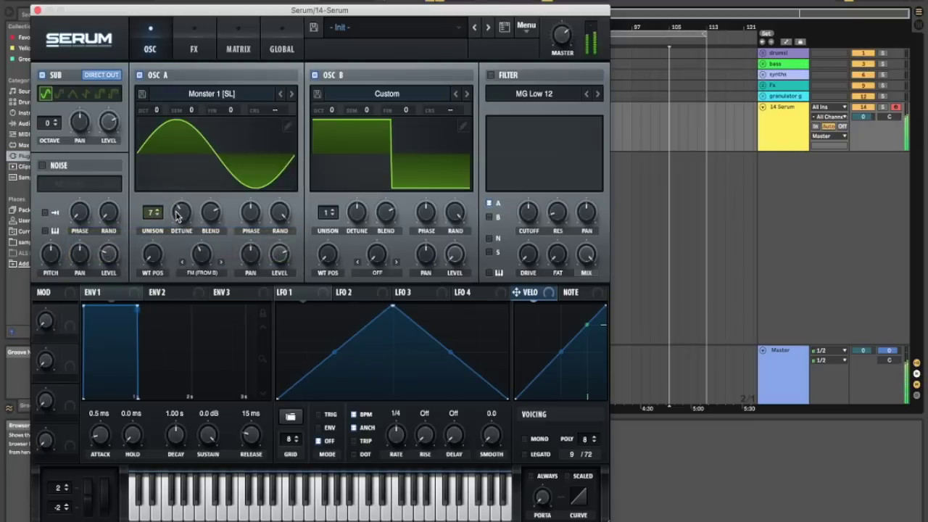
Step: Sweep oscillator A's wavetable position from the sine frame up to the jagged last frame while auditioning it
mouse_move(153, 252)
left_click_drag(154, 251, 145, 231)
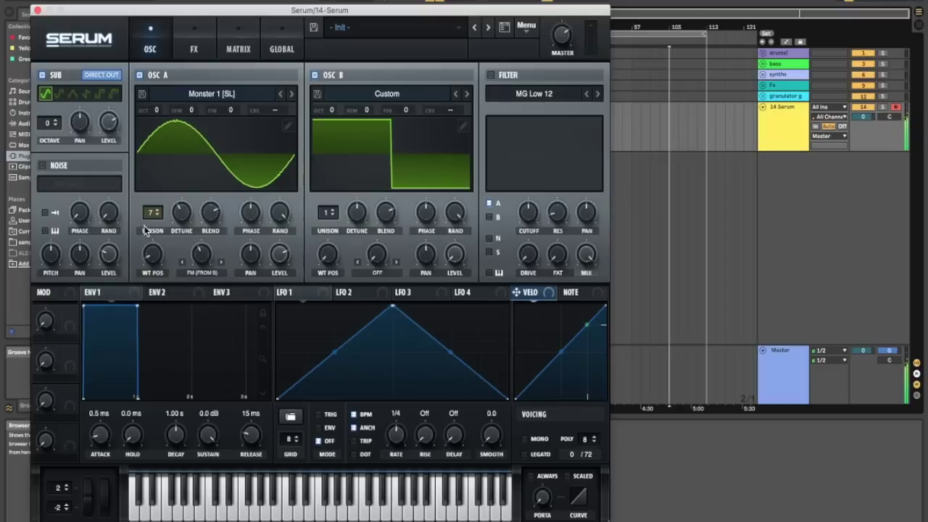
left_click_drag(151, 256, 149, 148)
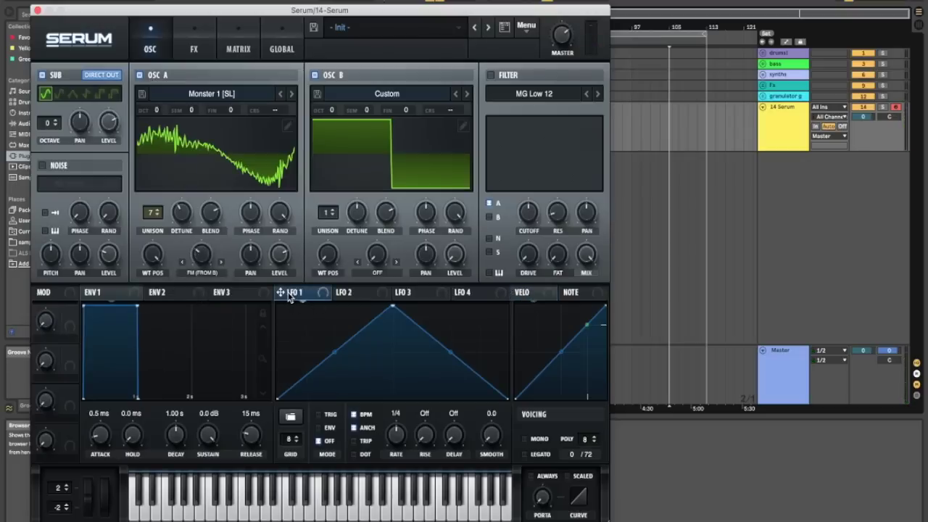
Step: Assign LFO 1 to oscillator A's FM warp amount and lower the wavetable position to 141
left_click_drag(278, 292, 201, 257)
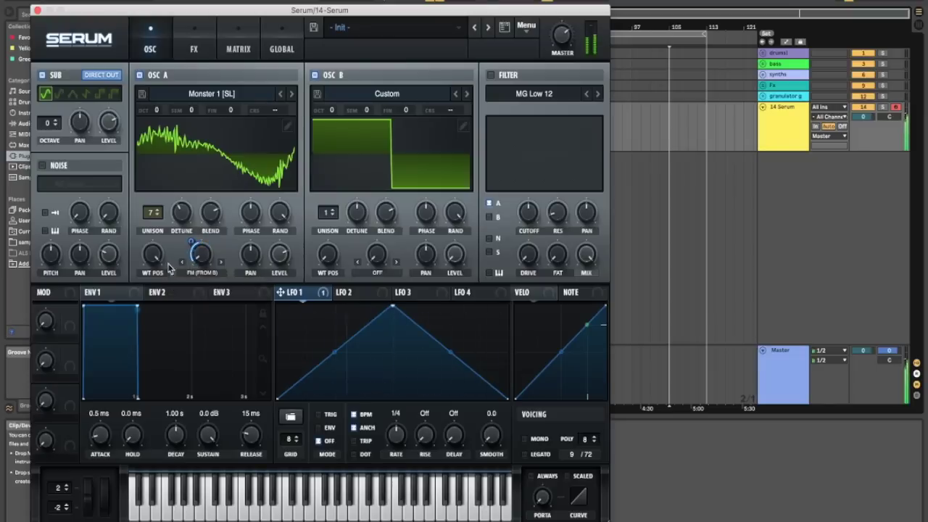
mouse_move(154, 263)
left_click_drag(154, 263, 182, 363)
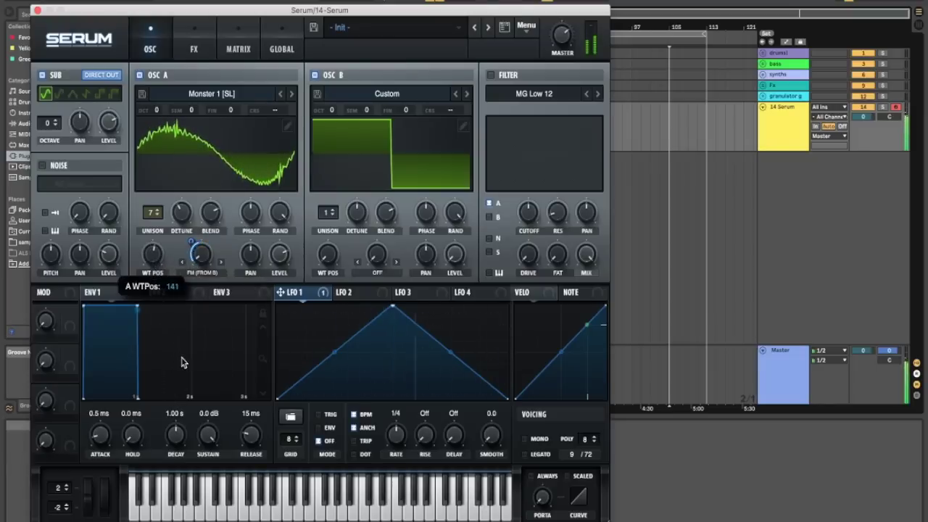
Step: Slow LFO 1's rate to one bar
left_click(344, 296)
left_click(301, 296)
left_click_drag(398, 435, 398, 452)
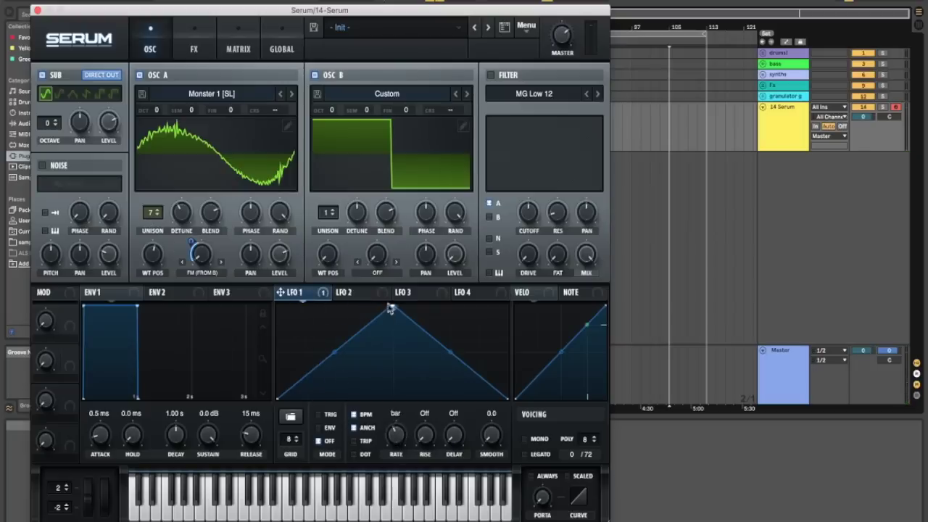
Step: Assign LFO 2 to oscillator A's wavetable position and set LFO 2's rate to 2 bar
left_click(345, 292)
left_click_drag(340, 292, 156, 261)
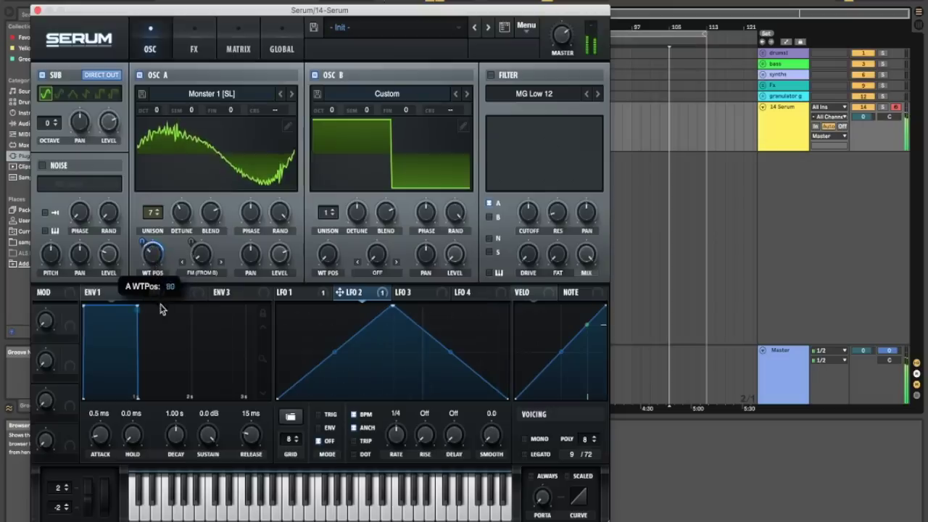
left_click_drag(398, 435, 397, 473)
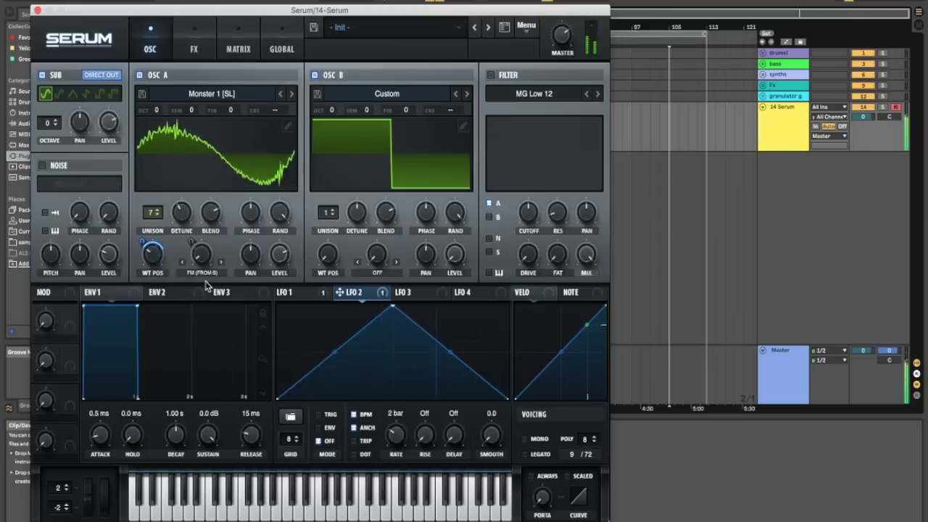
Step: Lower oscillator A's wavetable position, adjust LFO 2's modulation of it and fine-tune the unison detune
mouse_move(151, 267)
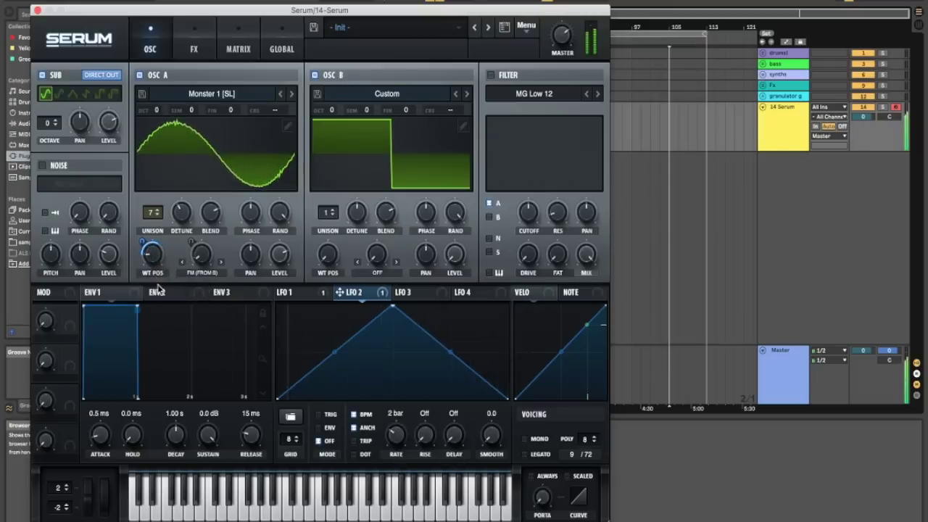
right_click(146, 244)
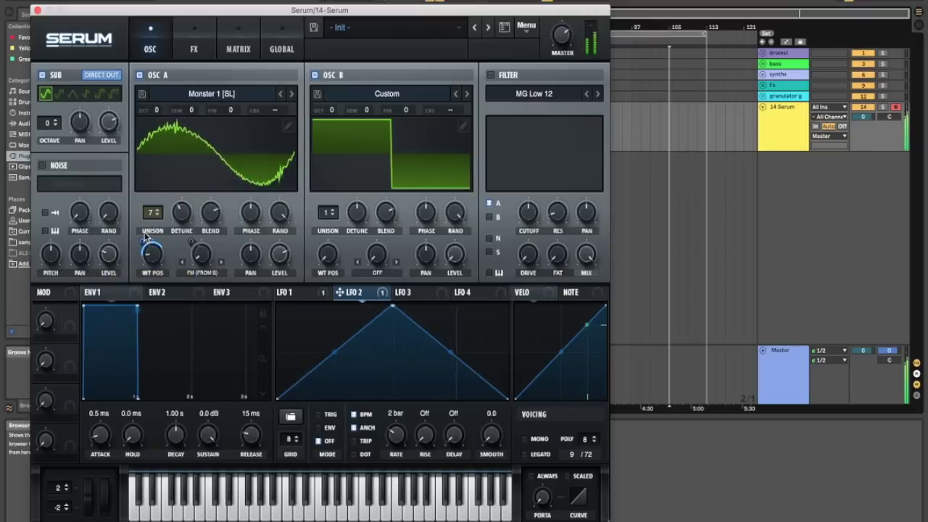
left_click(183, 229)
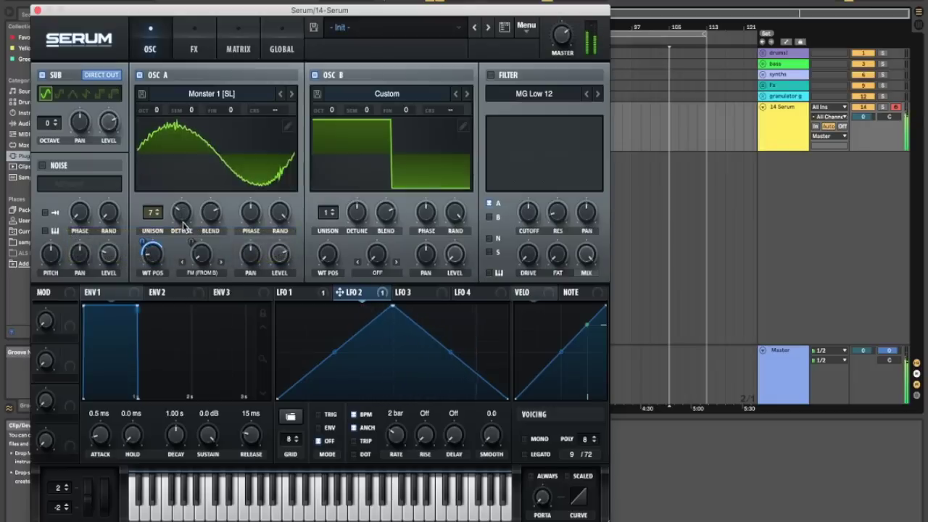
left_click_drag(156, 111, 156, 125)
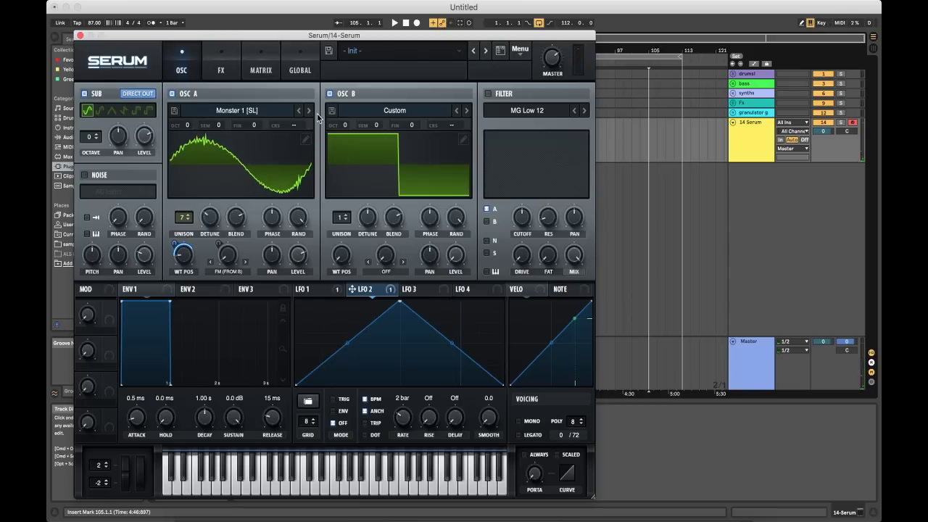
Step: Enable the Distortion effect in Tube mode with Hyper/Dimension off, and raise the distortion's drive
mouse_move(277, 129)
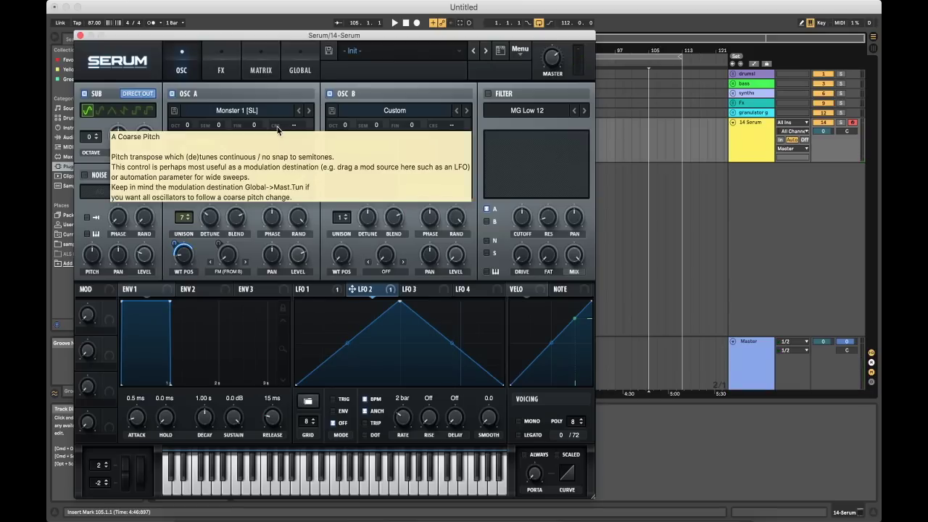
left_click(218, 72)
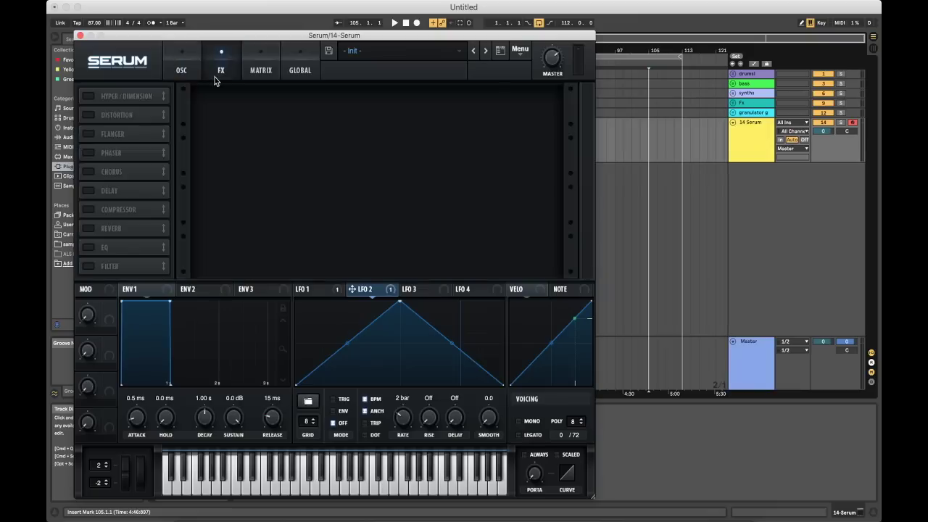
left_click(87, 97)
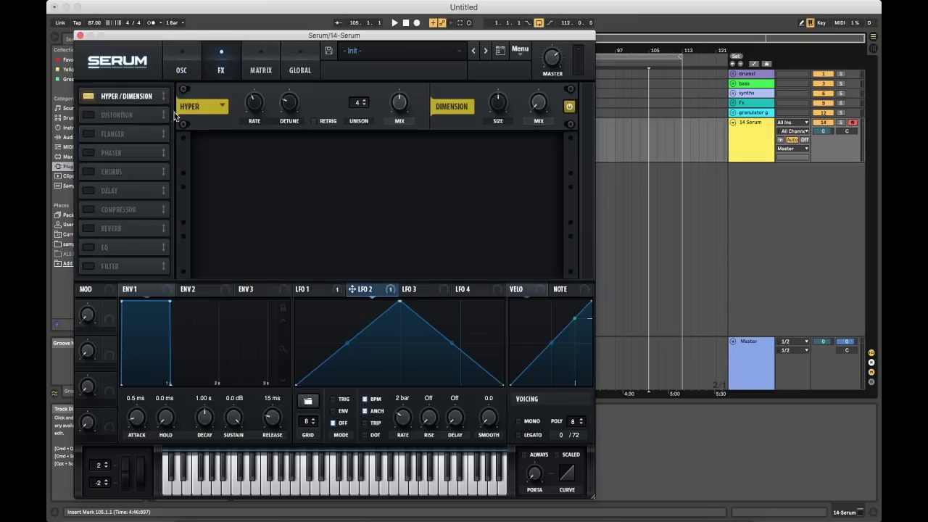
left_click(87, 96)
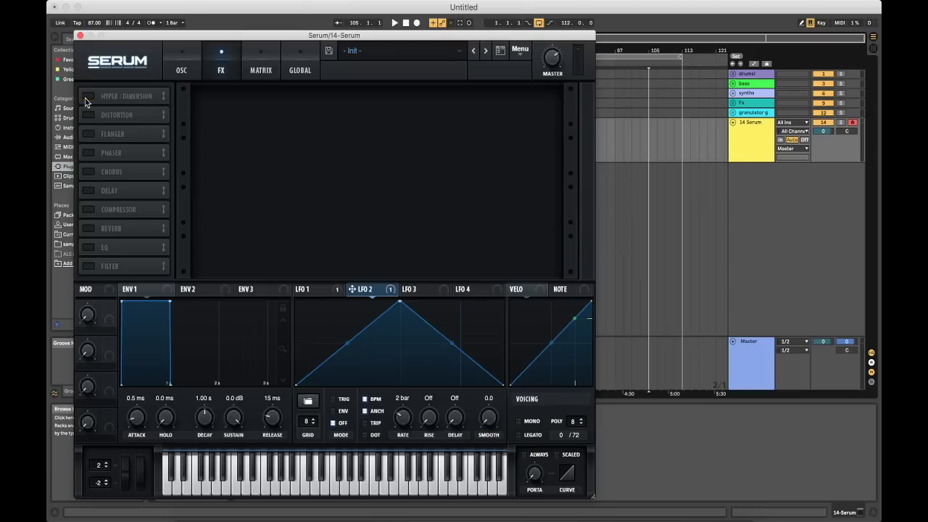
left_click(87, 114)
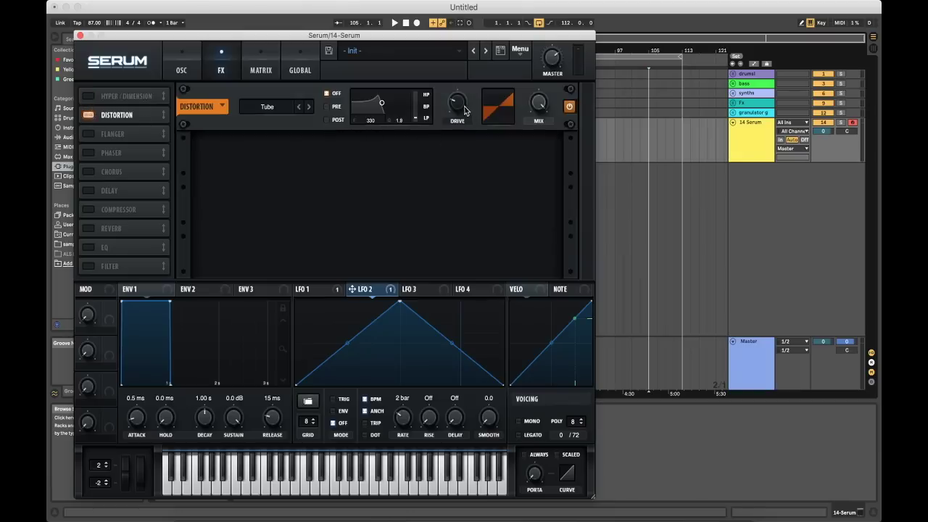
mouse_move(455, 111)
left_click_drag(453, 97, 435, 32)
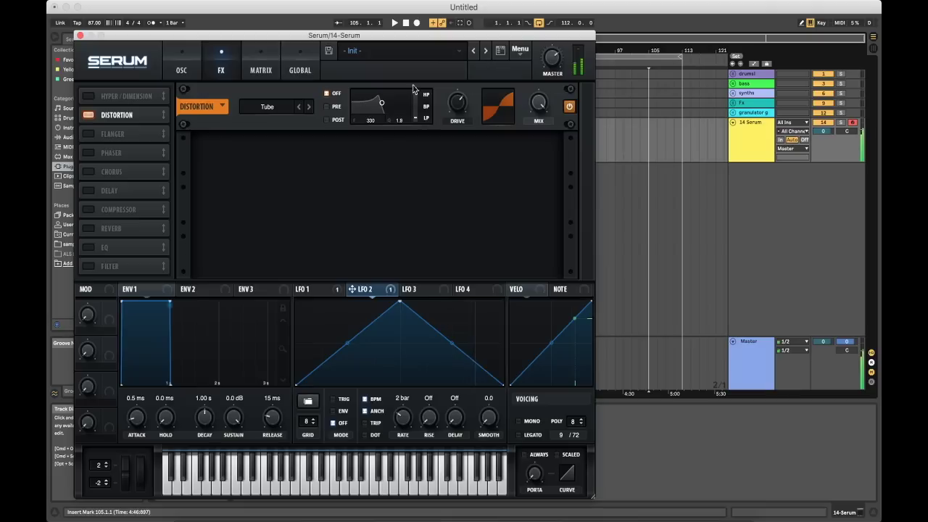
Step: Enable the Chorus effect, adjust its rate and reduce its mix to a partial blend
left_click(91, 174)
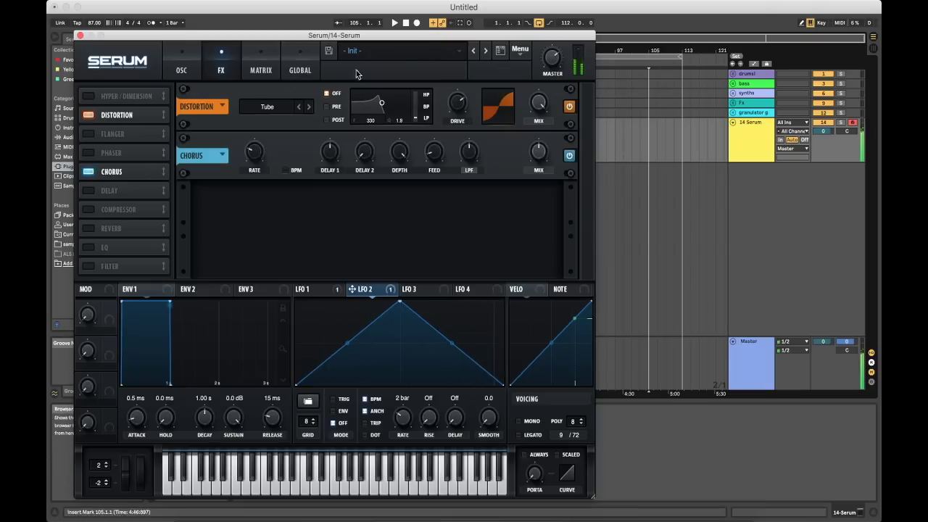
left_click_drag(258, 154, 260, 149)
left_click_drag(546, 159, 544, 157)
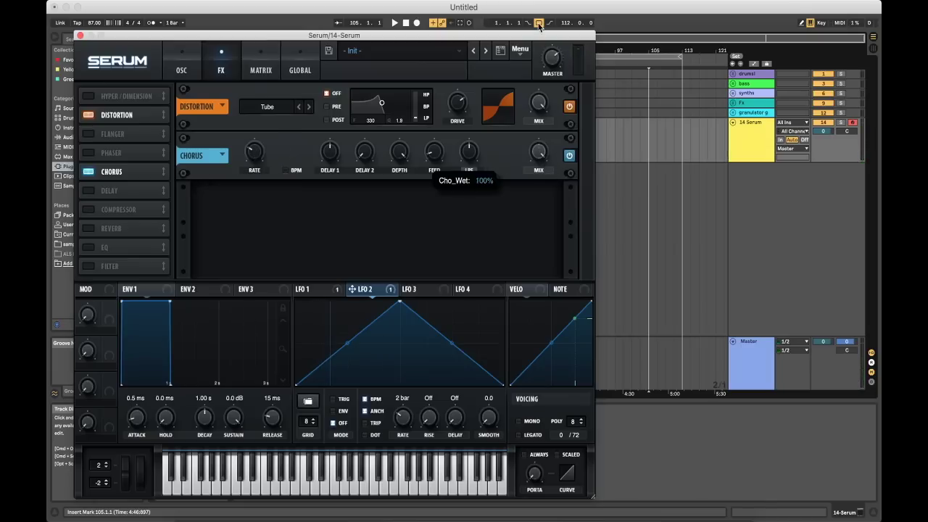
left_click_drag(540, 160, 549, 261)
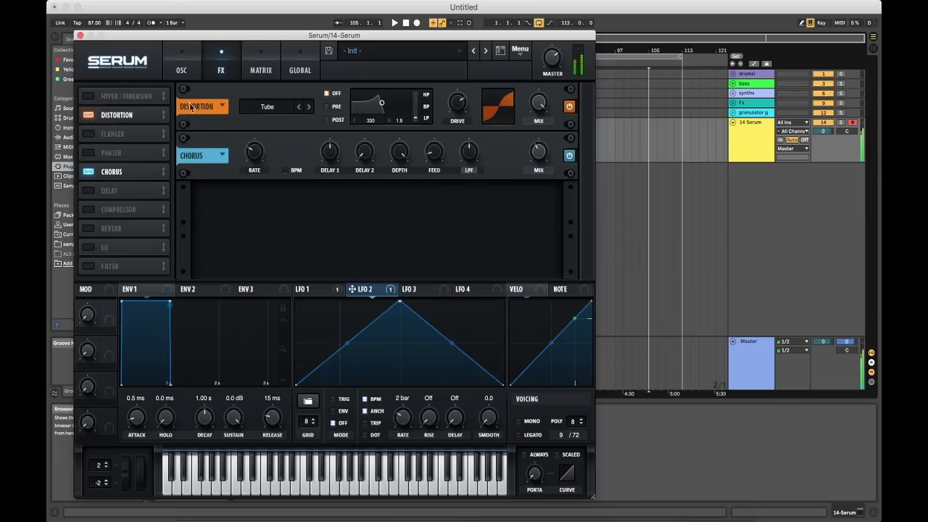
Step: Switch the distortion's filter to pre-distortion and set its low-pass cutoff to about 657 with resonance about 3.3
mouse_move(451, 90)
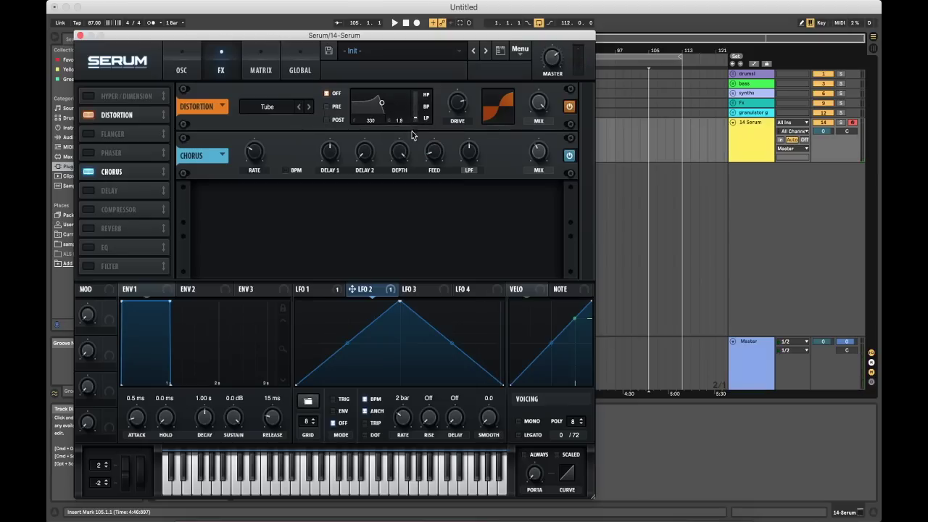
left_click(327, 120)
left_click(327, 106)
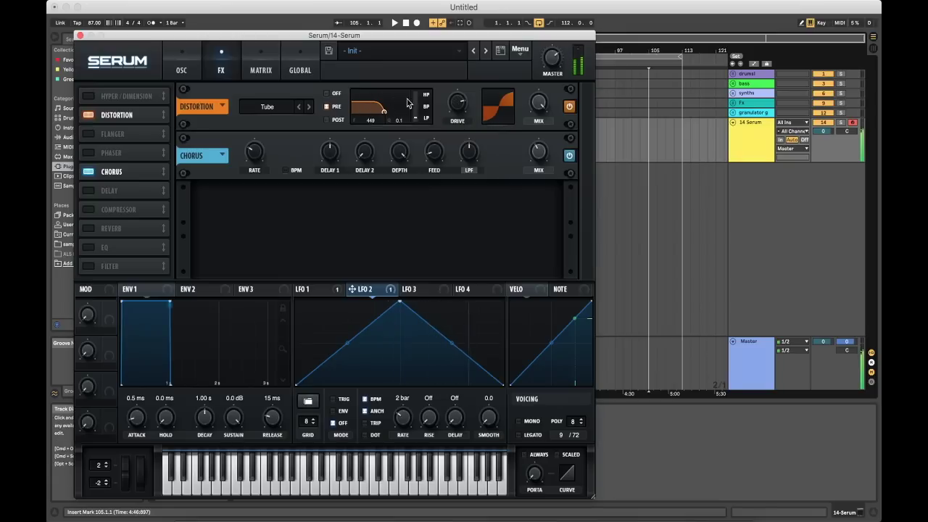
left_click_drag(385, 115, 391, 107)
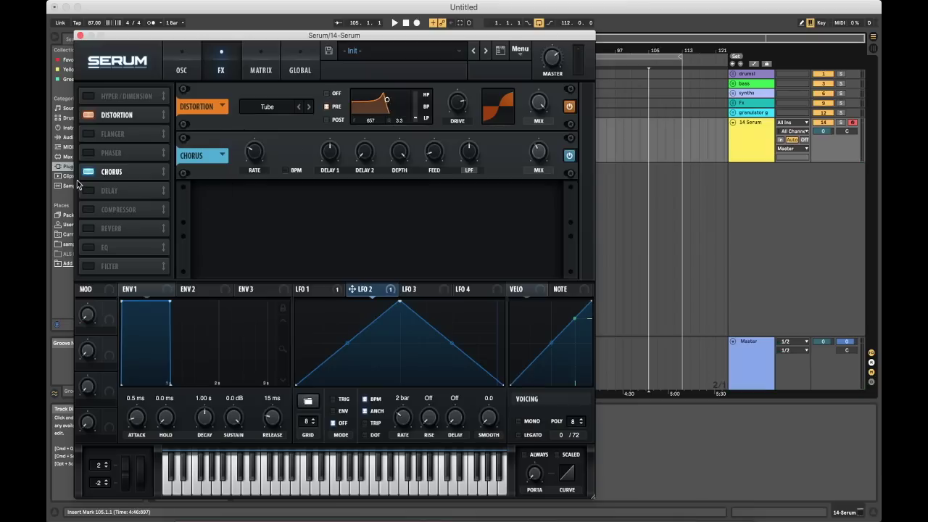
Step: Enable the Compressor in multiband mode and raise its gain slightly
left_click(88, 209)
left_click(427, 219)
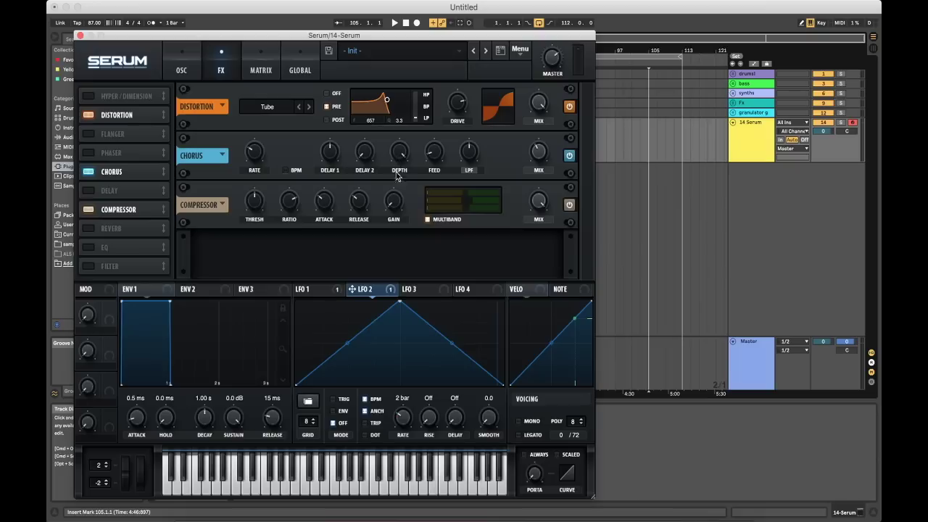
left_click_drag(394, 204, 390, 179)
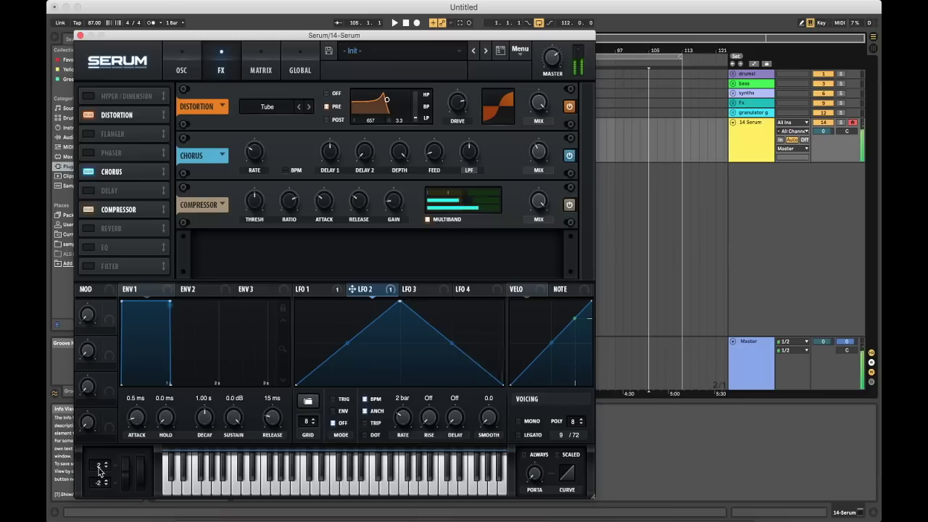
Step: Set the upward pitch bend range to 24 and audition the sound with the pitch bend wheel
left_click_drag(99, 465, 99, 384)
left_click_drag(129, 481, 114, 455)
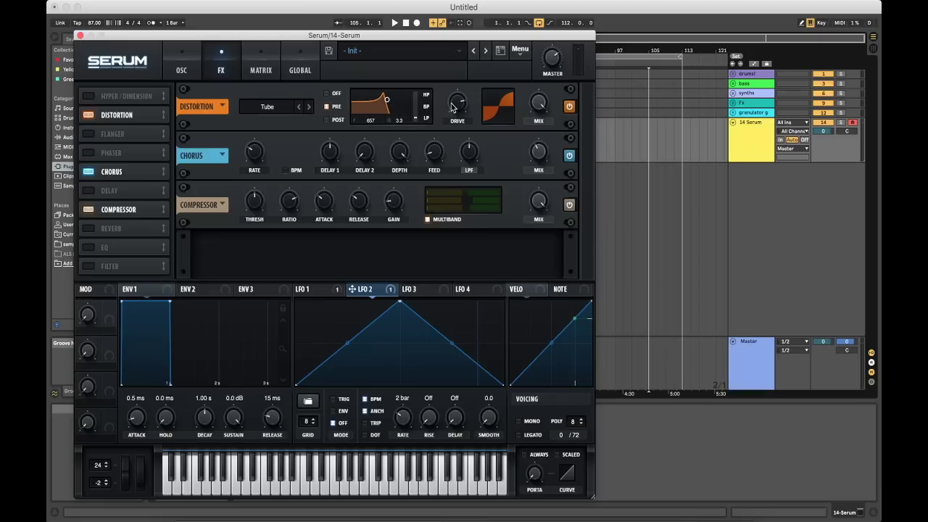
mouse_move(453, 102)
scroll(455, 108, "up", 1)
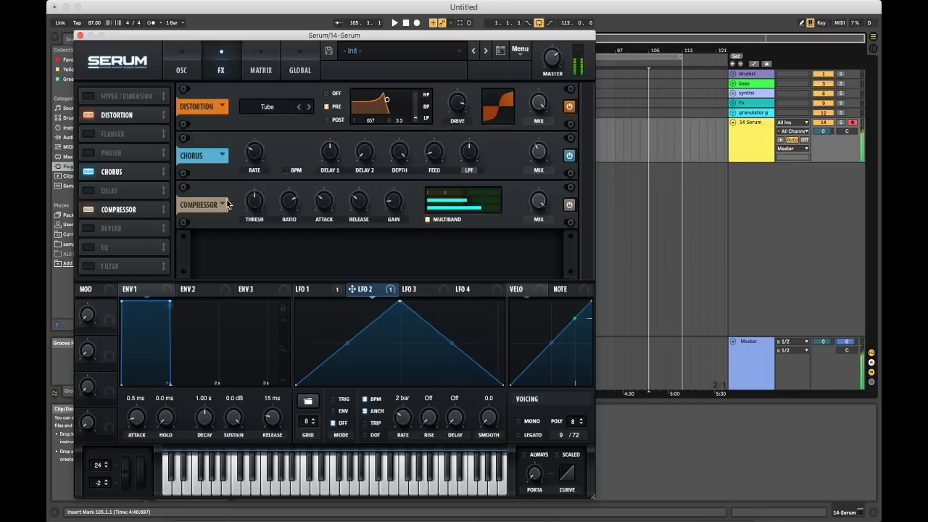
Step: Enable the noise oscillator with the Organics sample Paper Bag, turn on its key tracking and raise its pitch
left_click(181, 66)
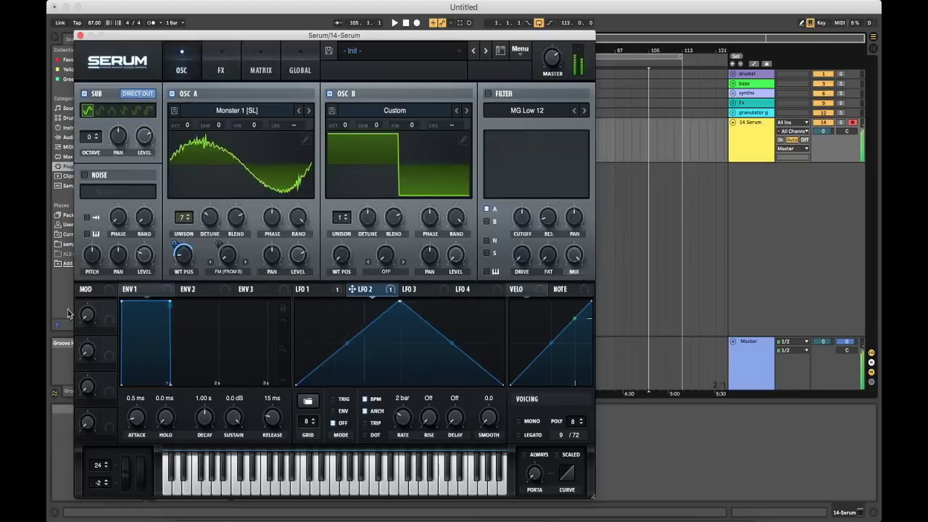
left_click(85, 174)
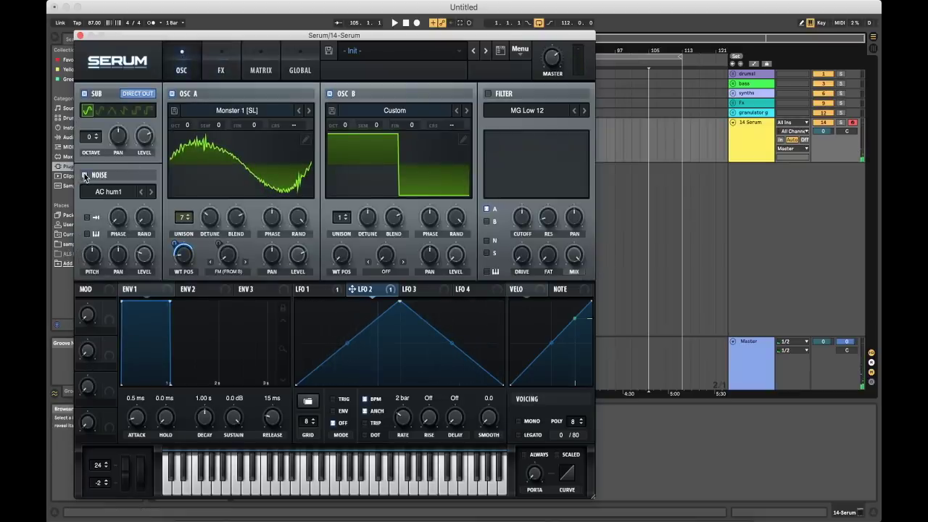
left_click(100, 193)
mouse_move(138, 269)
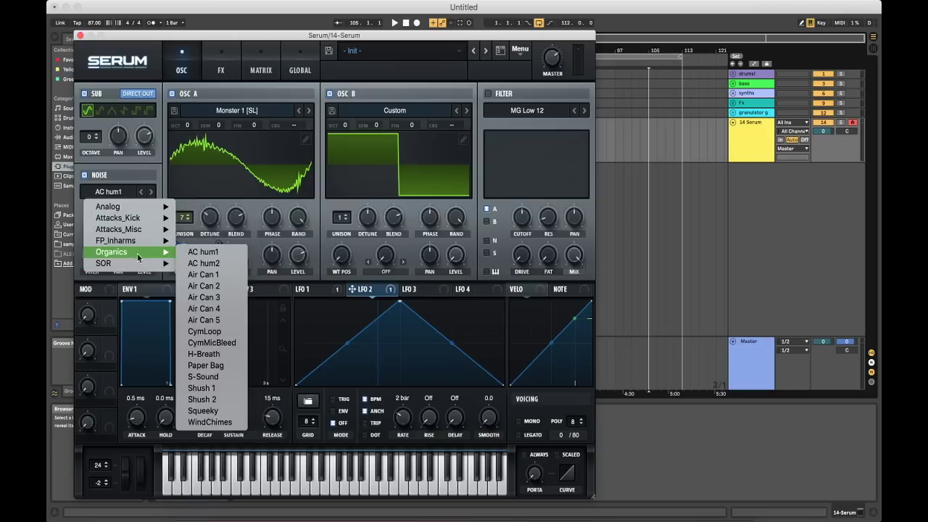
mouse_move(153, 252)
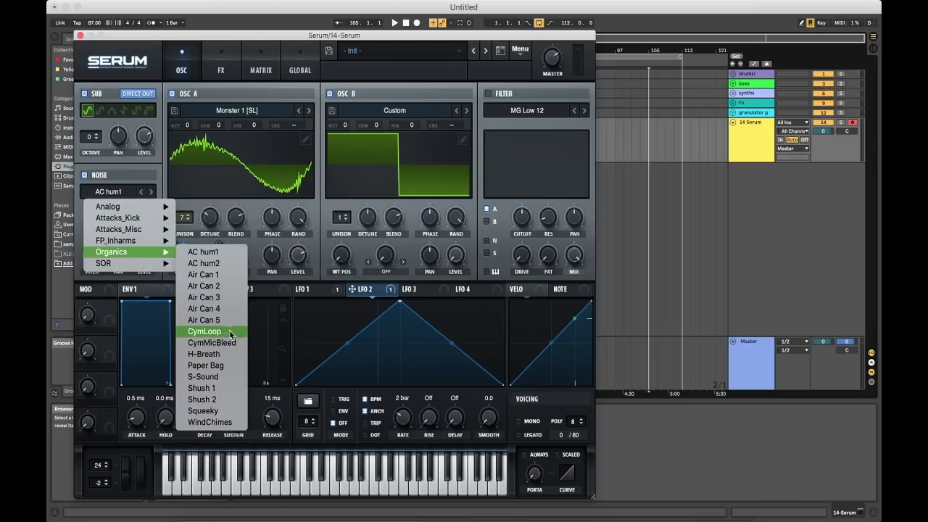
left_click(212, 366)
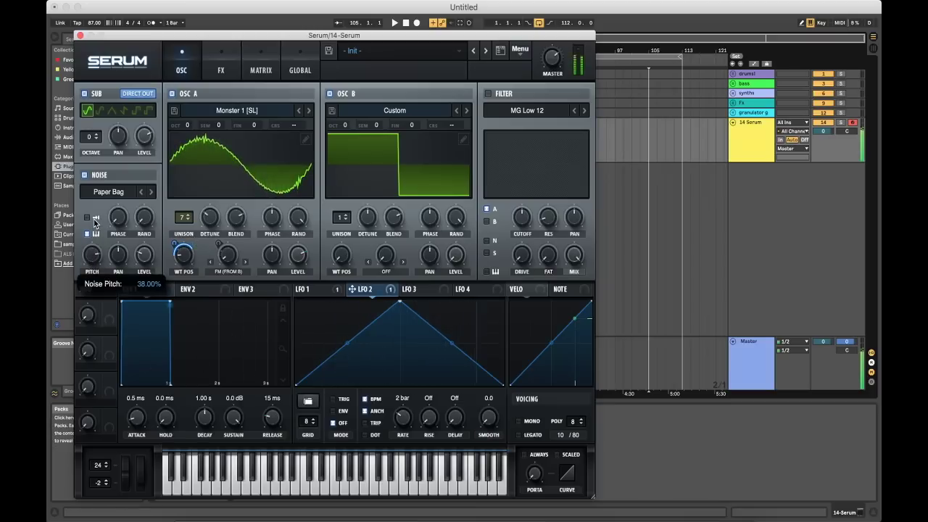
left_click_drag(90, 244, 90, 222)
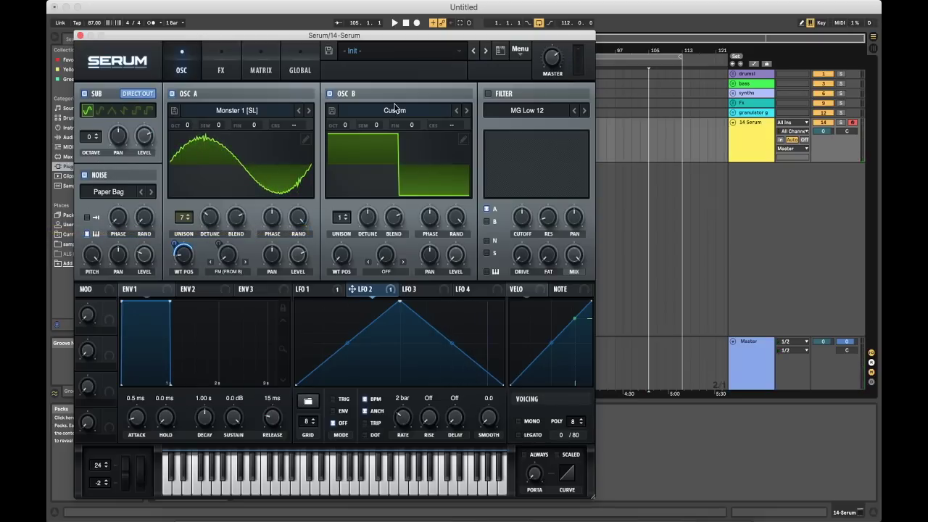
Step: Enable the EQ effect, switch its low band to a peak shape and cut that band's gain
left_click(221, 71)
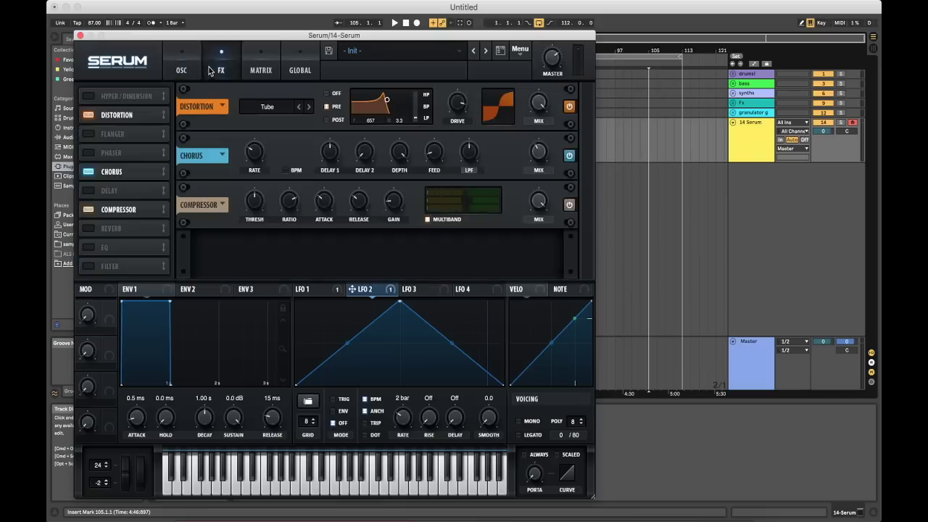
left_click(88, 248)
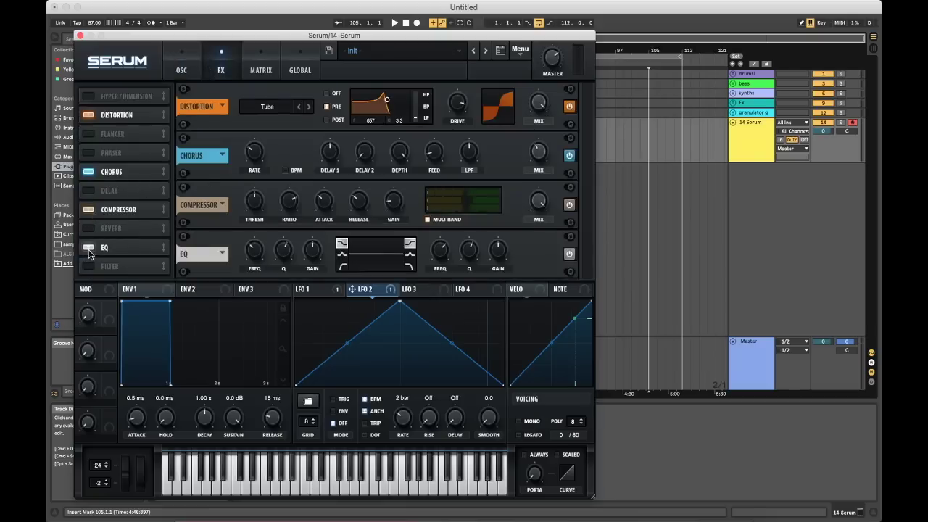
left_click(341, 254)
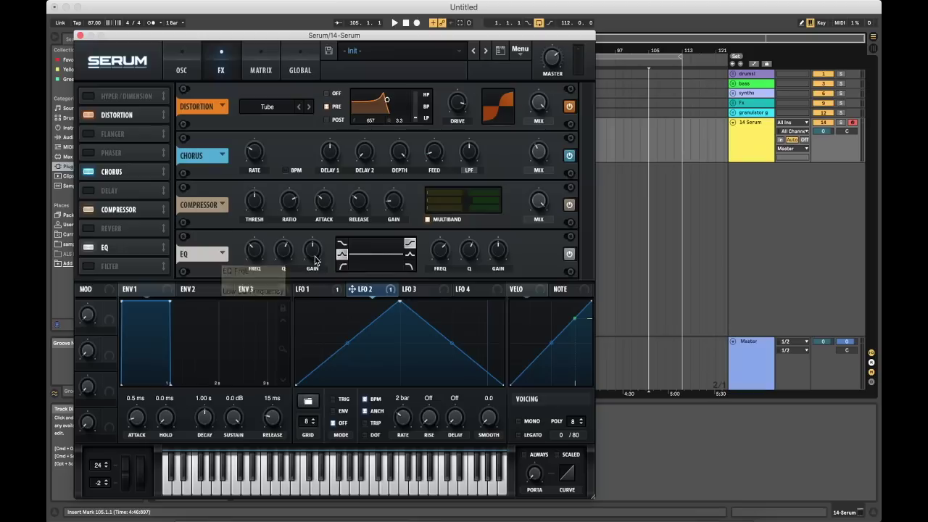
mouse_move(312, 255)
left_click_drag(309, 252, 307, 288)
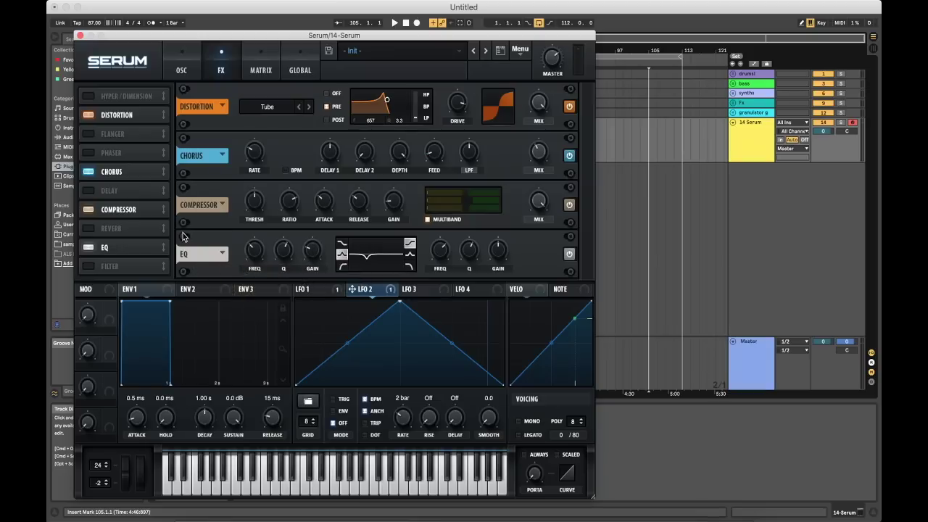
Step: Assign LFO 3 to the low EQ band's frequency, adjust the modulation and set LFO 3's rate to 1/2
left_click(417, 295)
left_click_drag(409, 293, 250, 261)
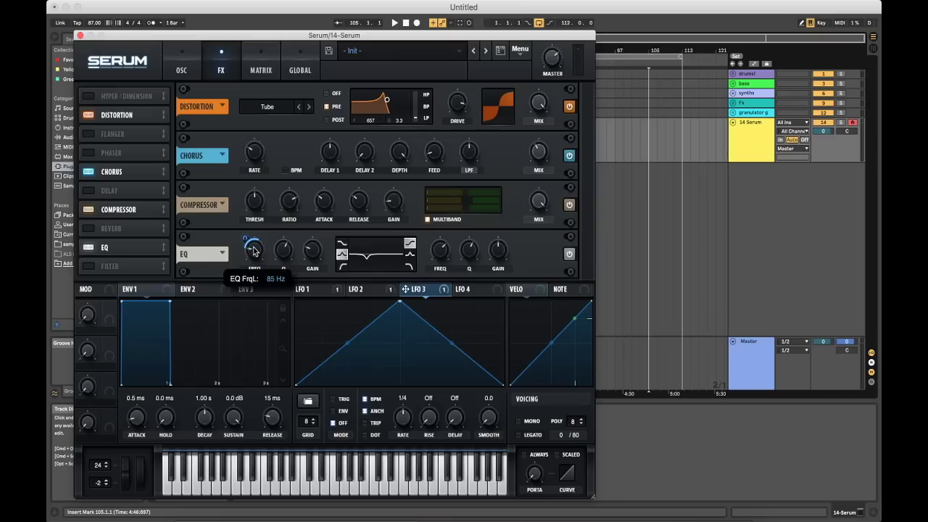
left_click_drag(247, 237, 248, 249)
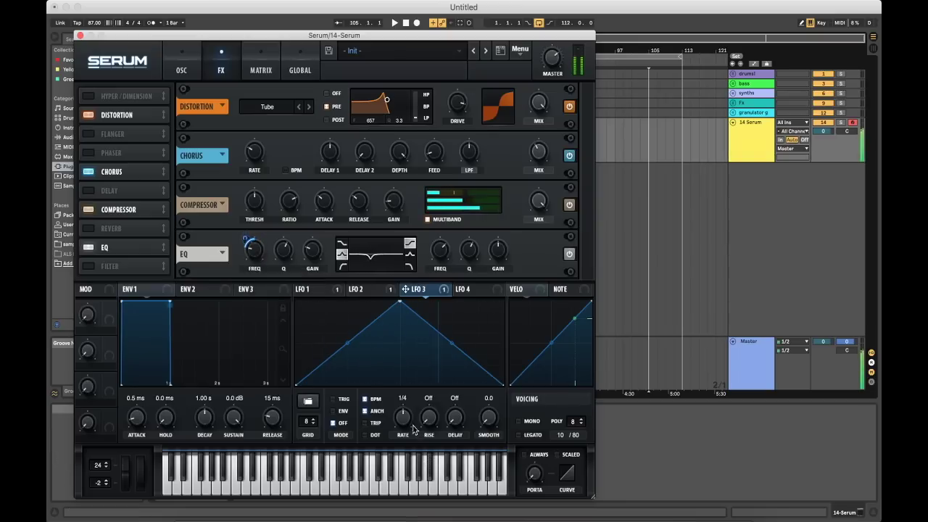
left_click_drag(404, 427, 403, 432)
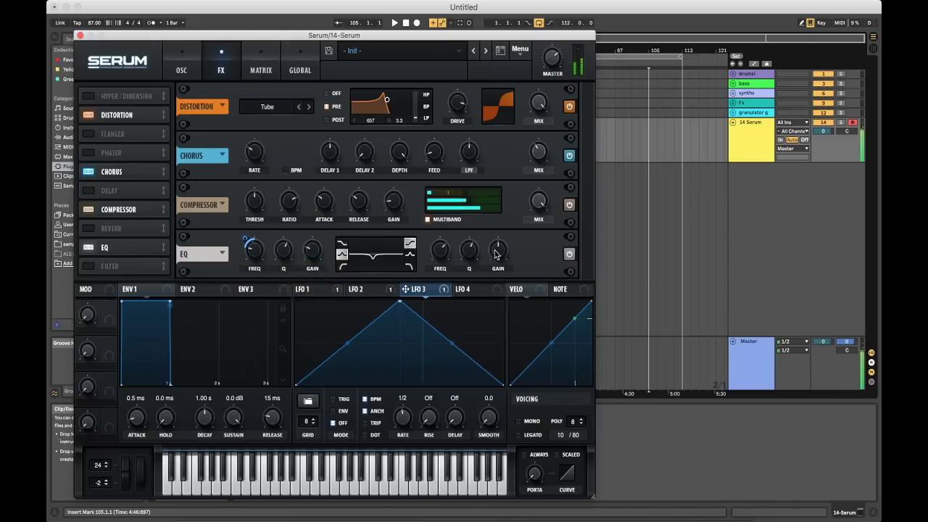
Step: Make the high EQ band a boosted peak with LFO 3 modulating its frequency, and lower its Q slightly
left_click(409, 255)
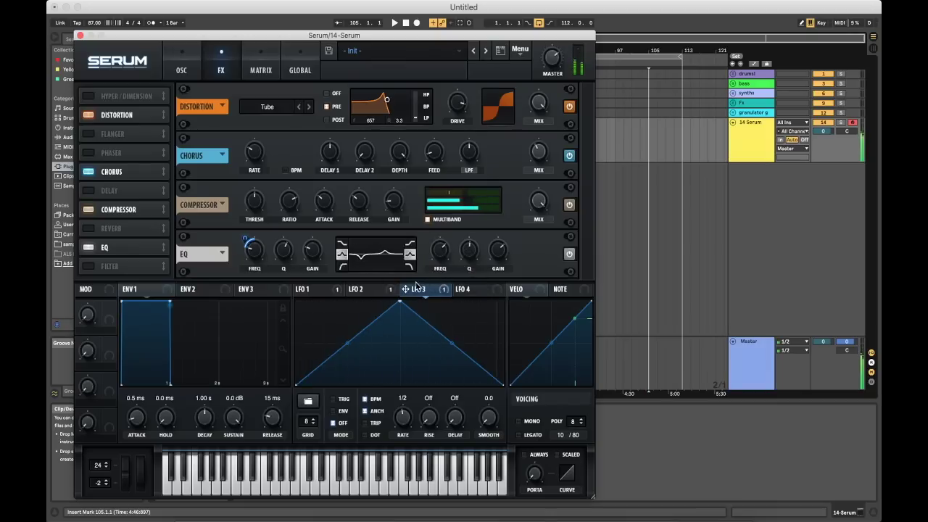
left_click_drag(405, 289, 434, 292)
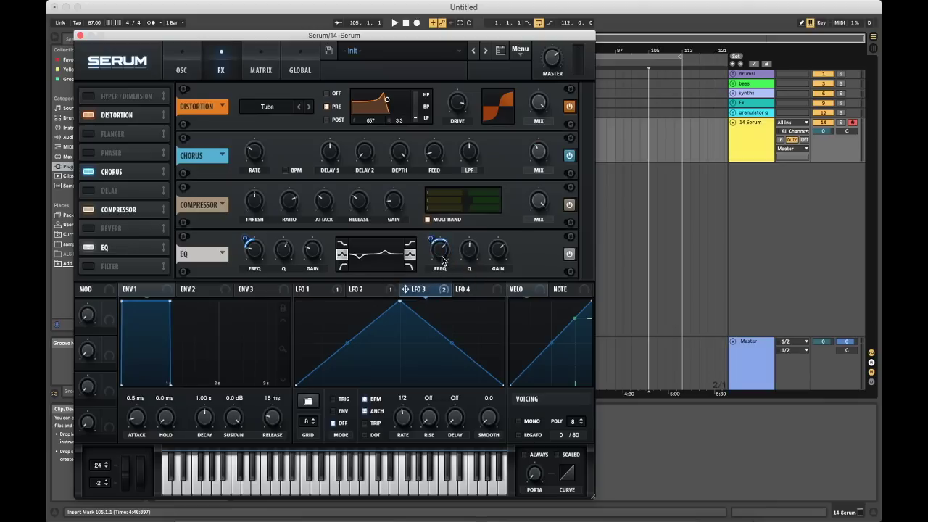
mouse_move(442, 259)
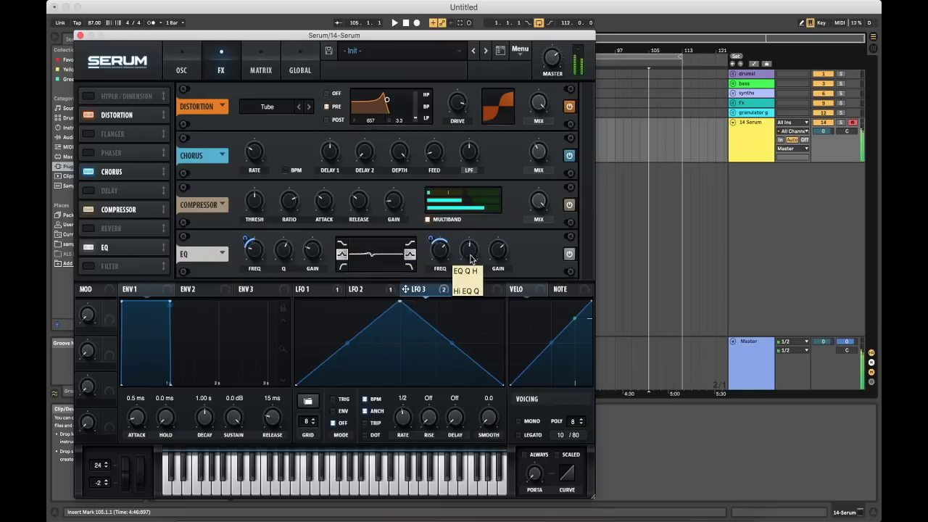
mouse_move(470, 270)
left_click_drag(472, 271, 472, 276)
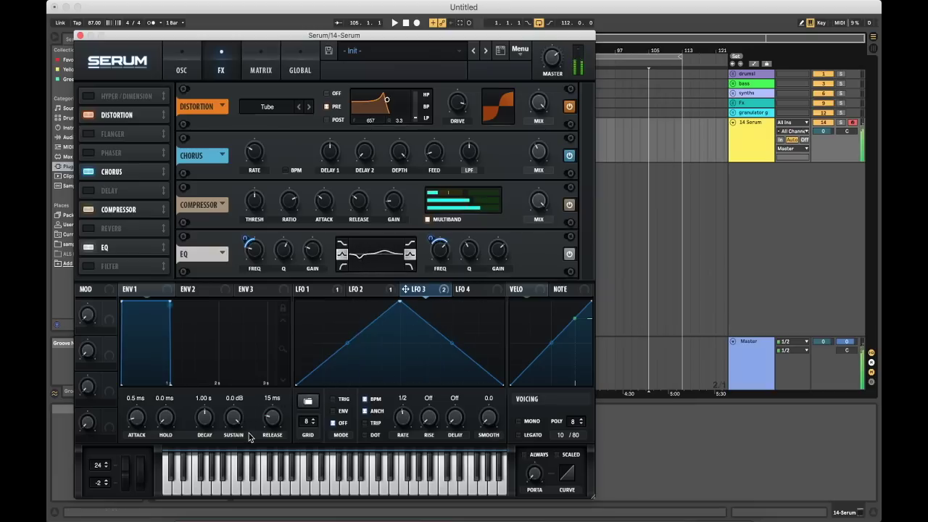
mouse_move(127, 470)
left_click_drag(126, 469, 130, 421)
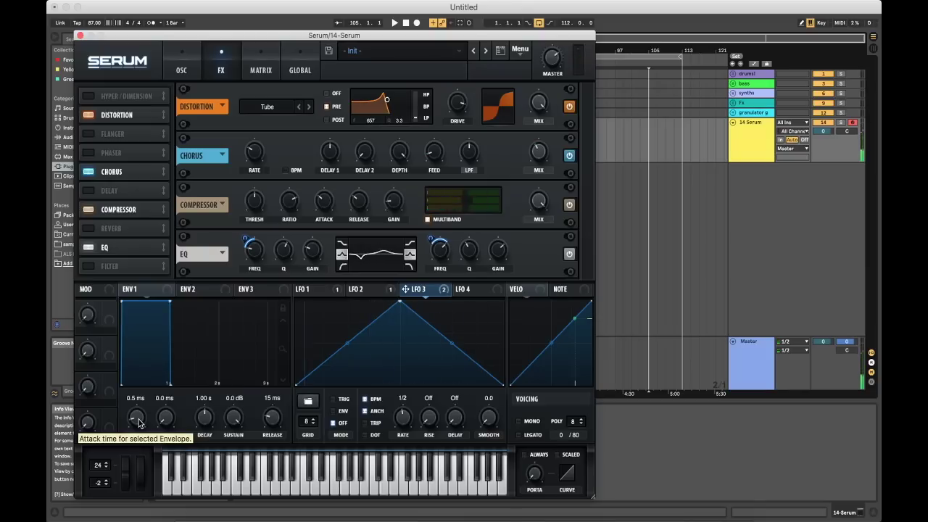
Step: Reshape LFO 3 into uneven peaks and dips by adding four points to its curve, and audition the sound
left_click(184, 70)
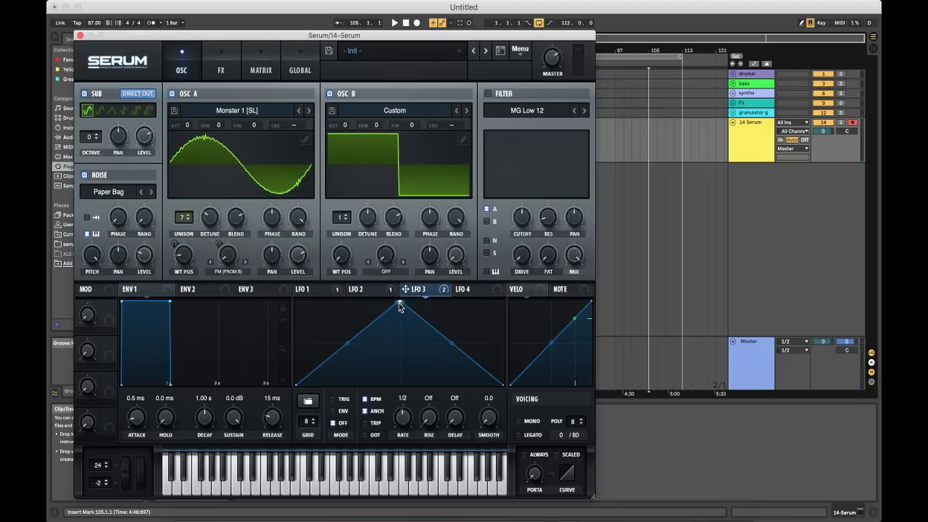
double_click(329, 308)
double_click(359, 343)
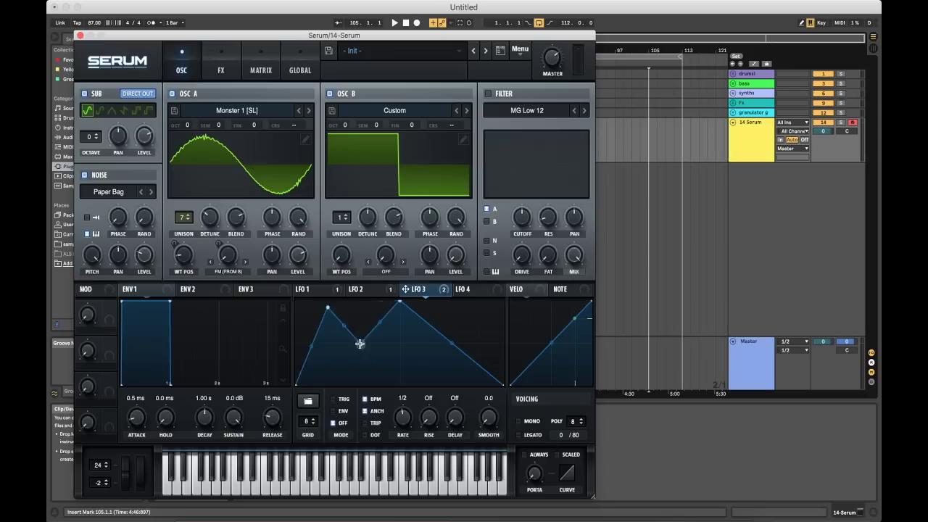
double_click(427, 380)
double_click(471, 329)
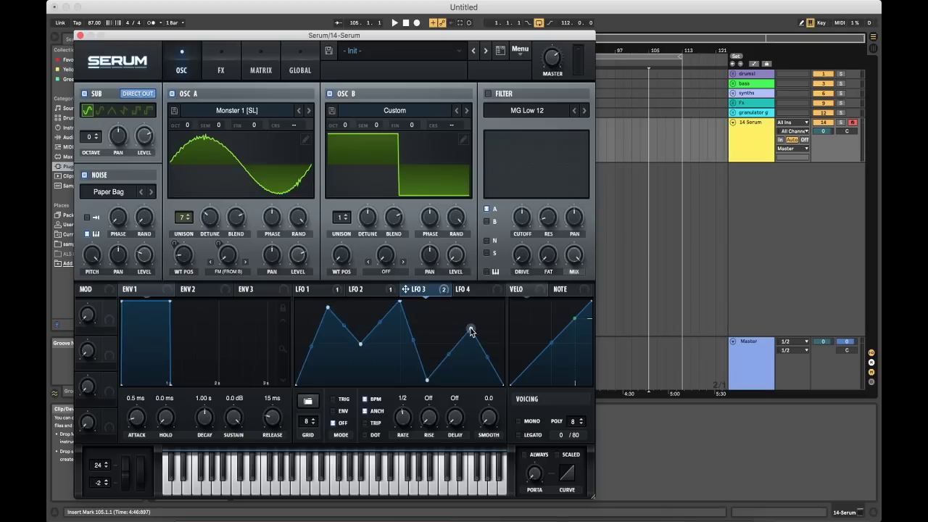
key("a")
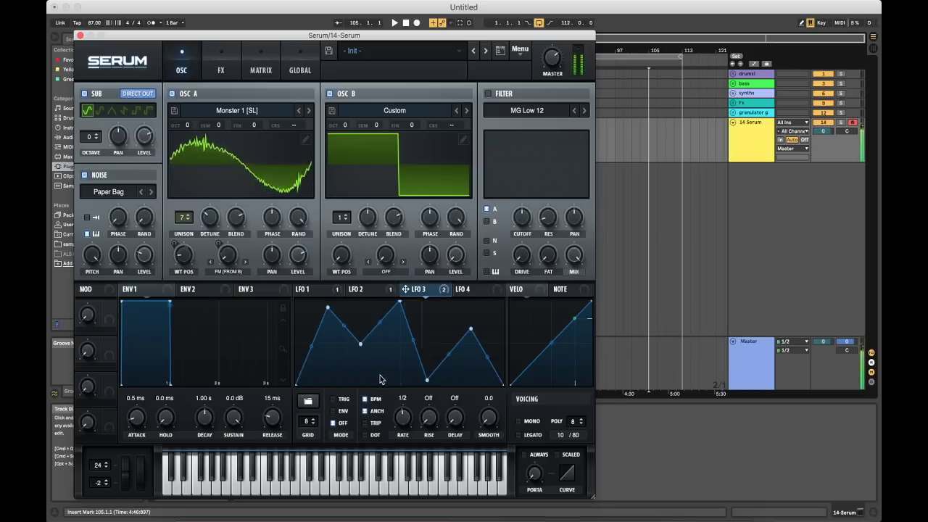
Step: Reshape LFO 1 into an irregular zigzag by adding points at varied heights along its curve
left_click(330, 290)
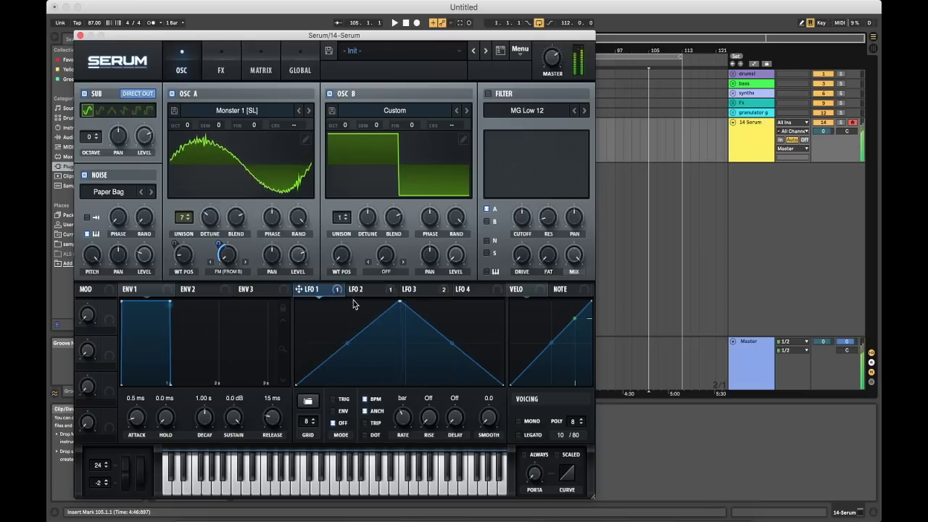
double_click(330, 310)
double_click(360, 342)
double_click(398, 376)
double_click(444, 337)
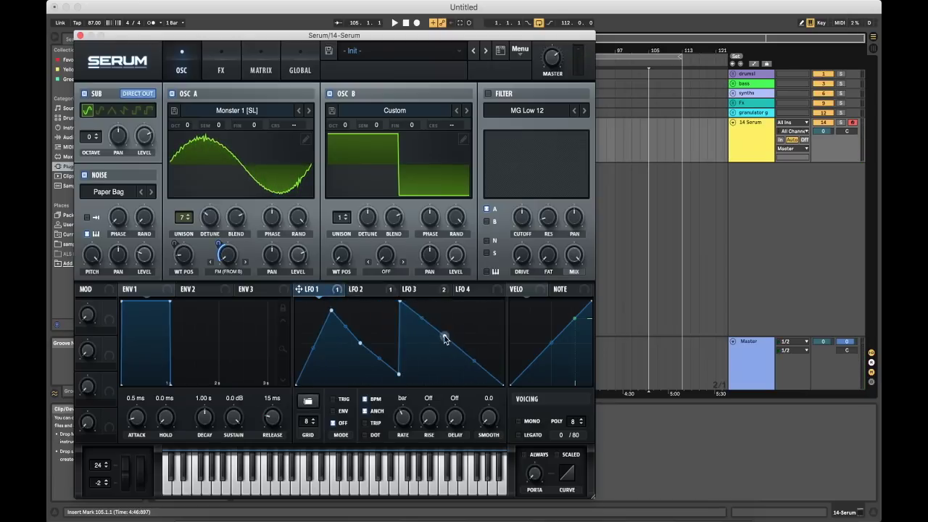
double_click(445, 303)
double_click(455, 372)
double_click(492, 338)
double_click(422, 348)
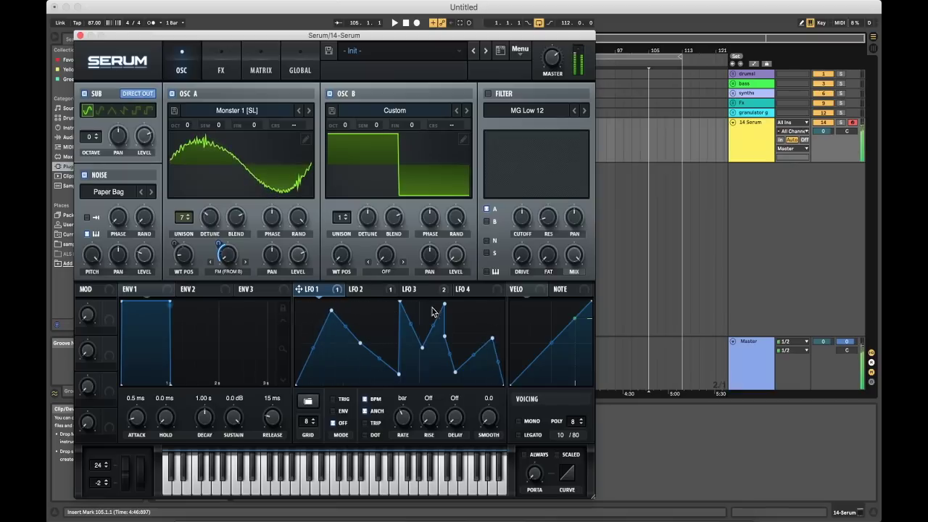
Step: Lower the two tall peaks in the second half of LFO 1's curve below its first peak
left_click_drag(443, 307, 442, 319)
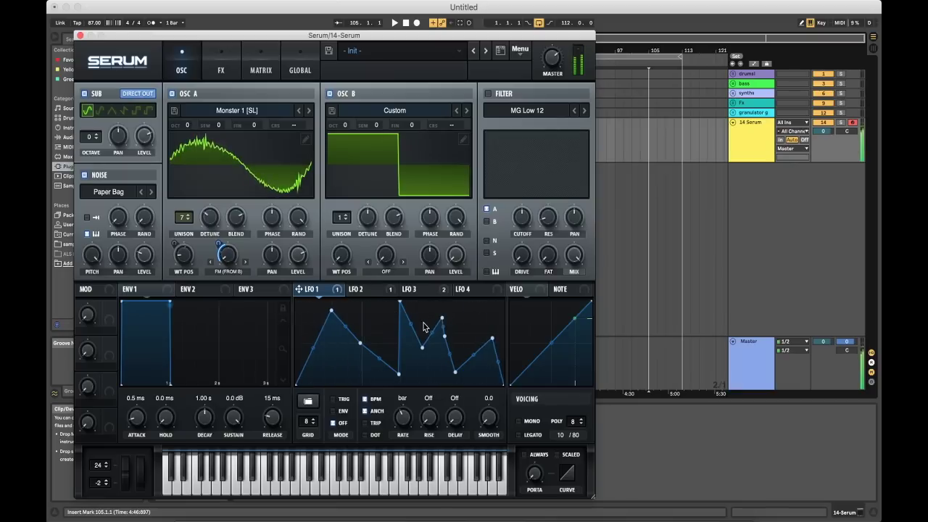
mouse_move(411, 323)
left_mouse_down()
mouse_move(411, 340)
mouse_move(398, 320)
left_mouse_up()
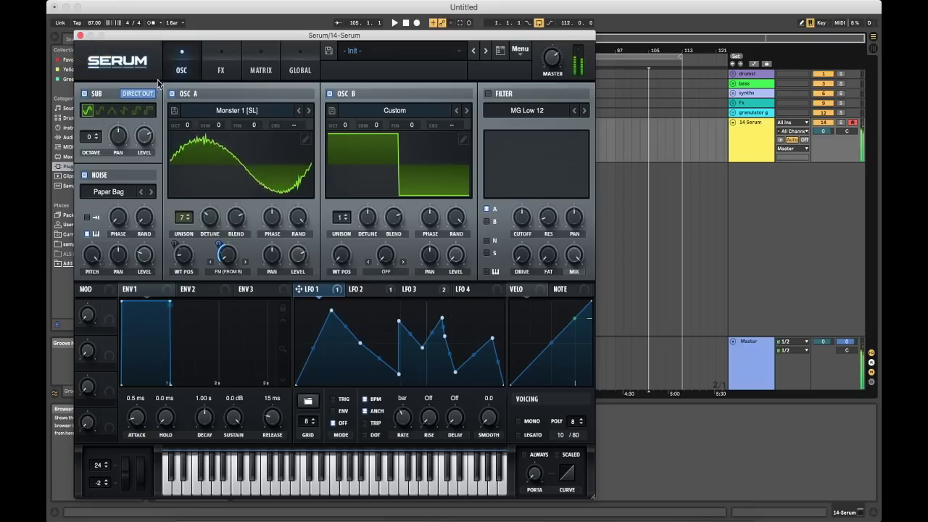
Step: Move the EQ ahead of the compressor in Serum's effects chain
left_click(219, 77)
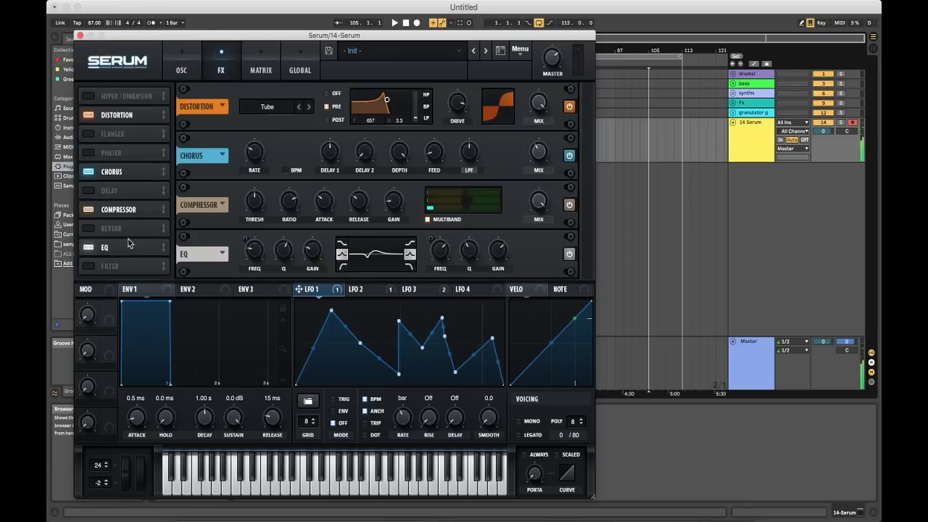
left_click_drag(124, 247, 120, 203)
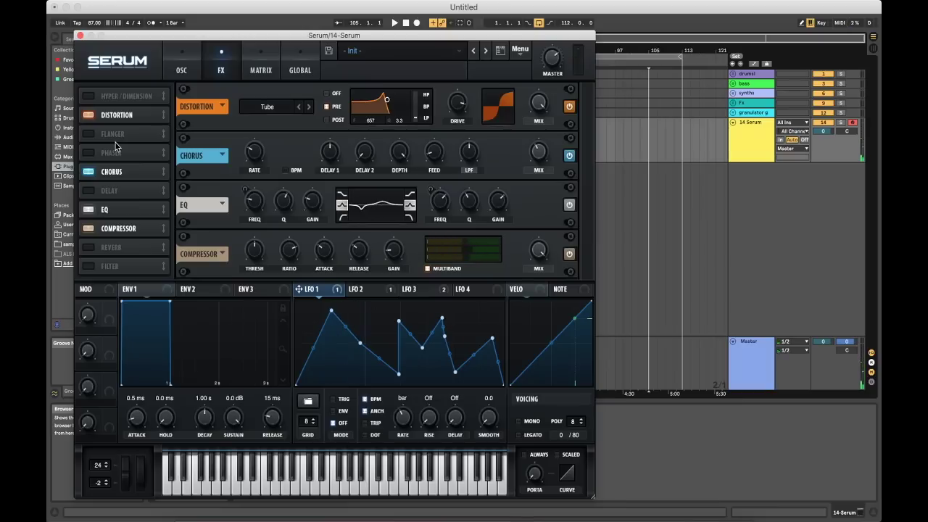
Step: Review Serum's oscillator and effects settings and examine the Neuro Bass Theory chart in Preview before returning to Serum
left_click(182, 56)
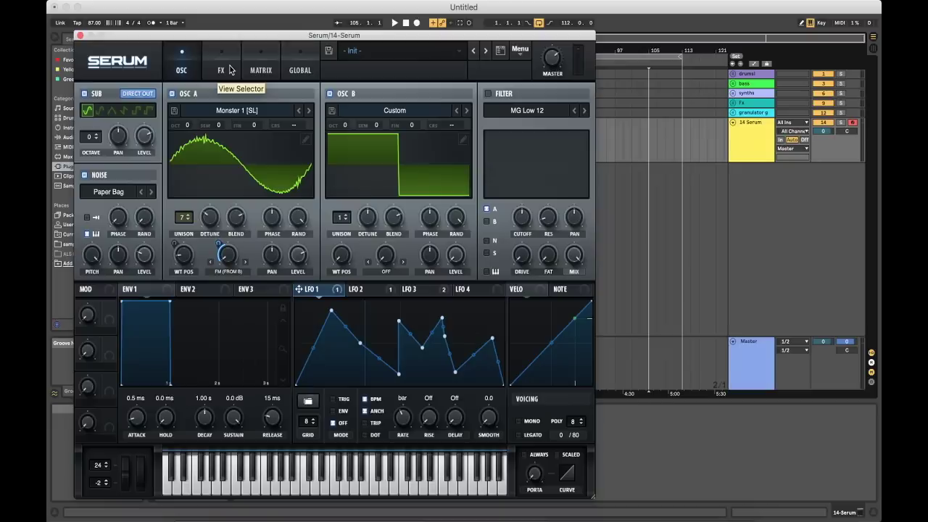
left_click(230, 69)
left_click(182, 69)
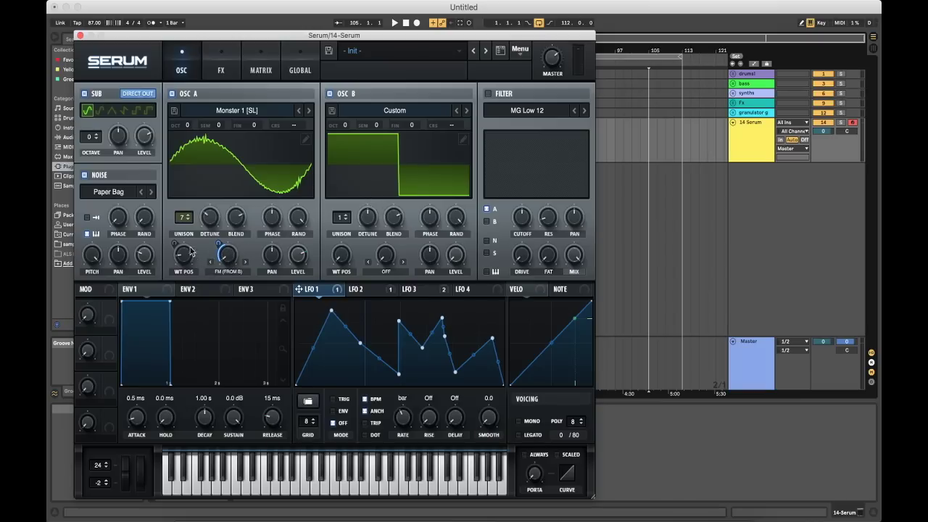
left_click(223, 73)
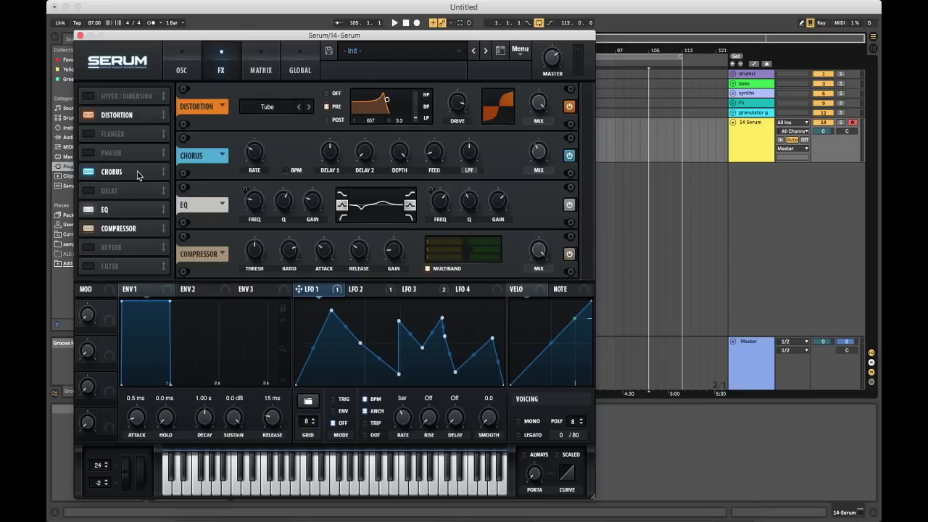
left_click(190, 63)
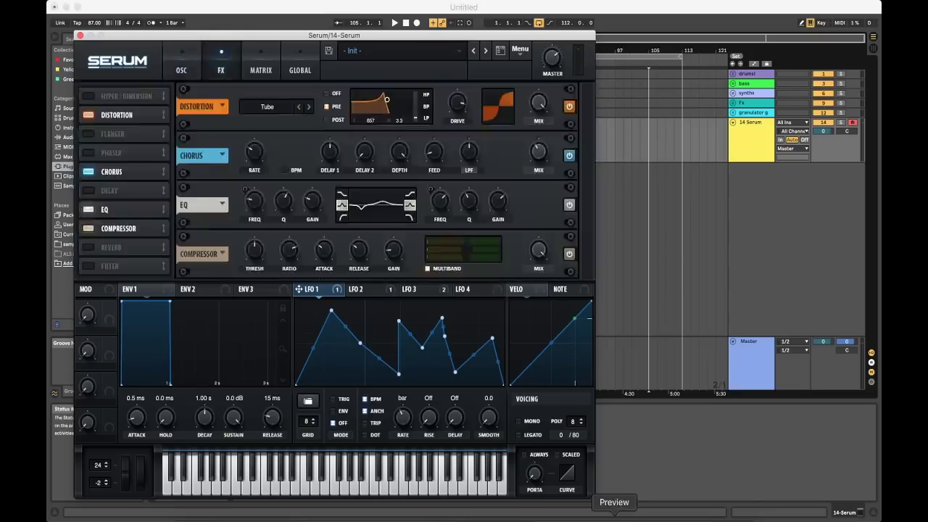
left_click(614, 518)
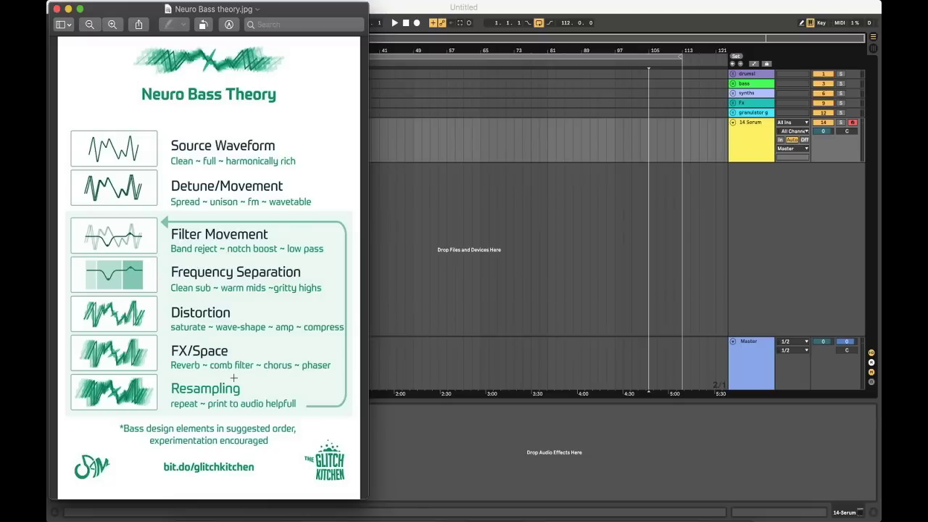
left_click(368, 356)
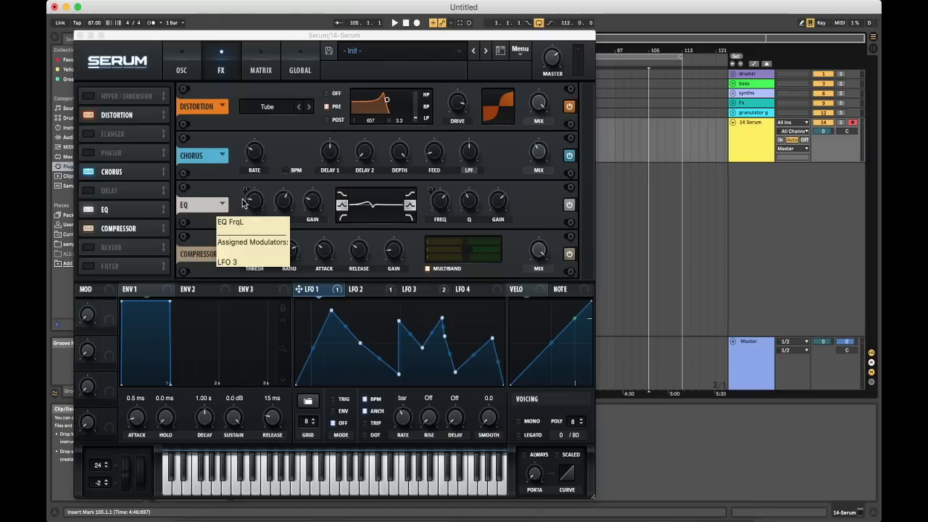
Step: Move the distortion below the phaser in the effects order and review the oscillator settings
left_click_drag(109, 115, 115, 152)
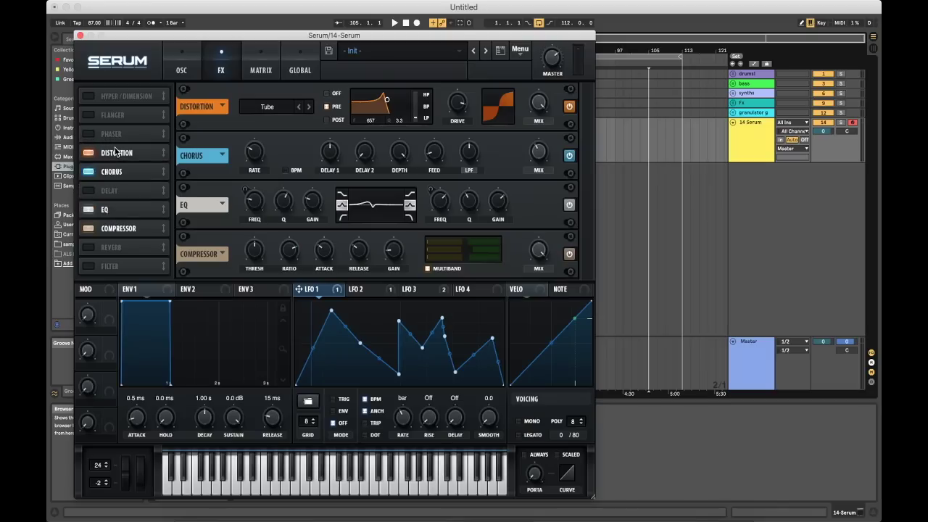
left_click(182, 61)
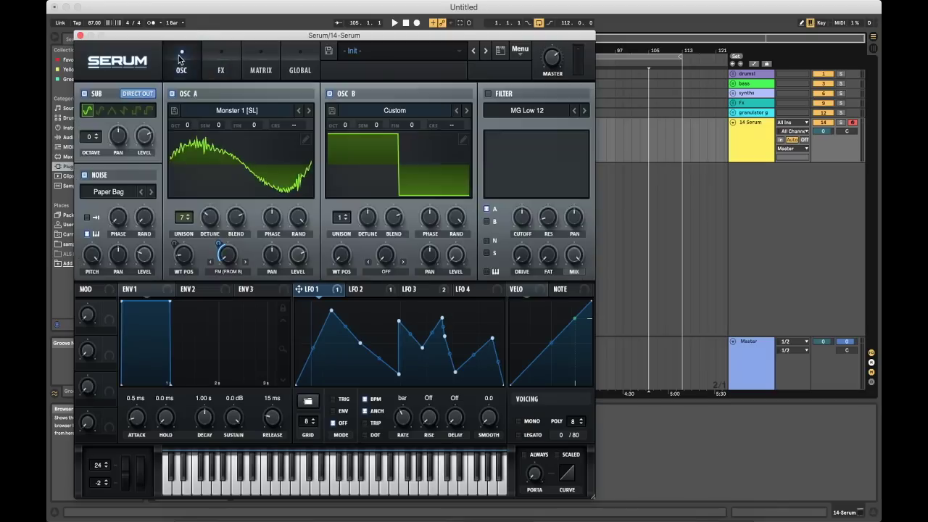
left_click(221, 61)
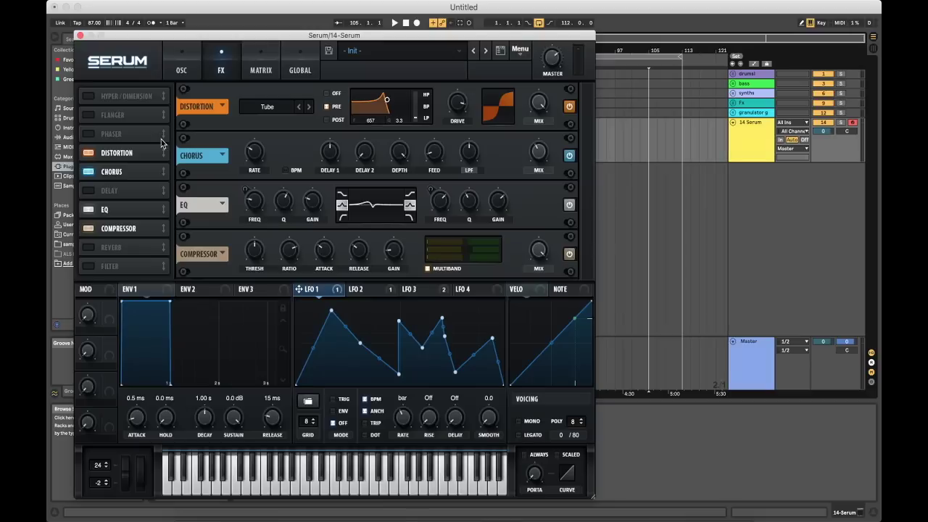
Step: Close Serum's window and load falcon reese 11-2-18.adg from the User Library's Templates folder onto a new track
left_click(80, 35)
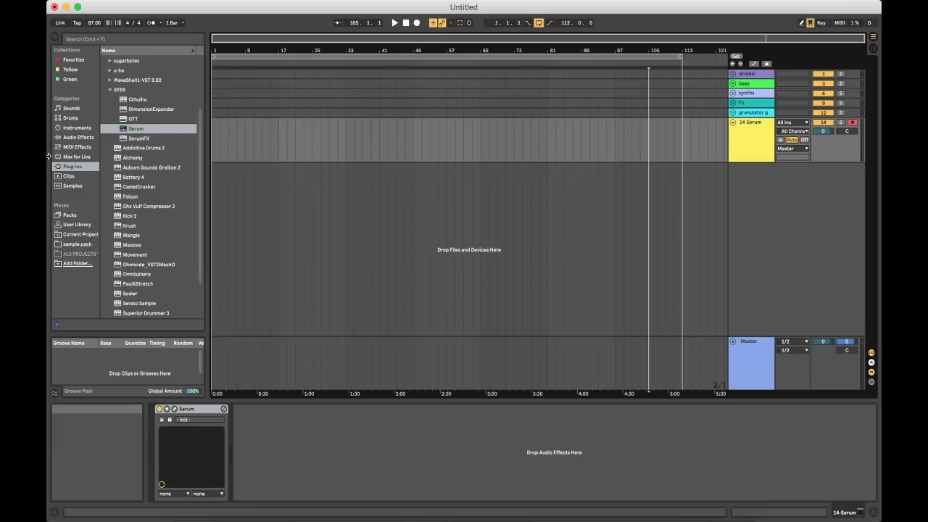
left_click(78, 224)
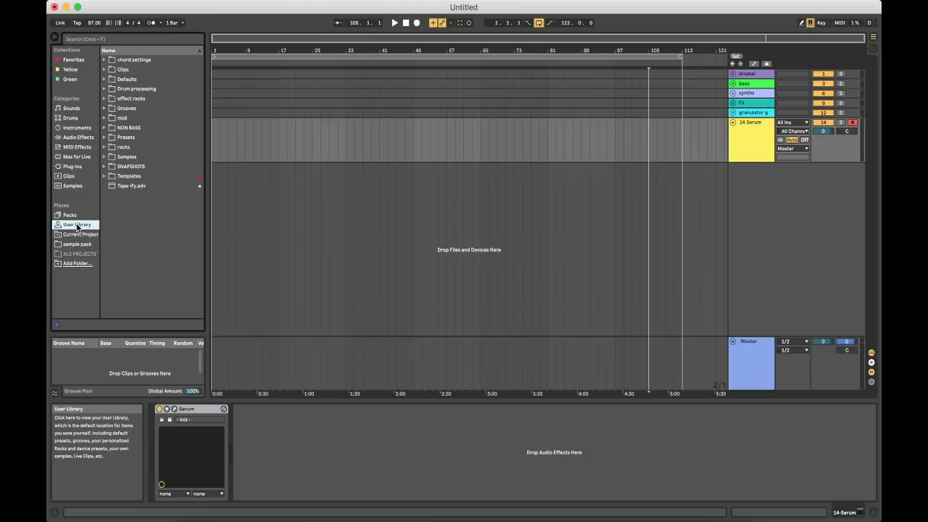
left_click(103, 177)
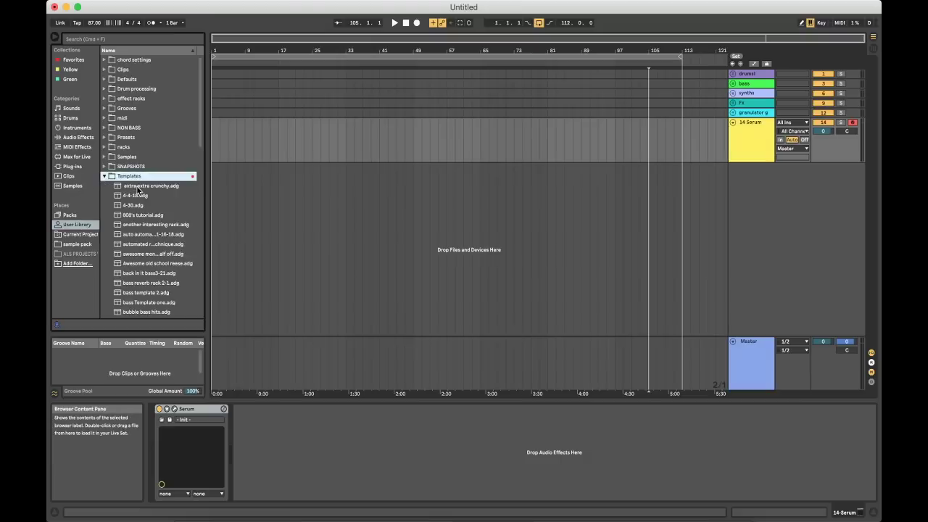
scroll(139, 190, "down", 10)
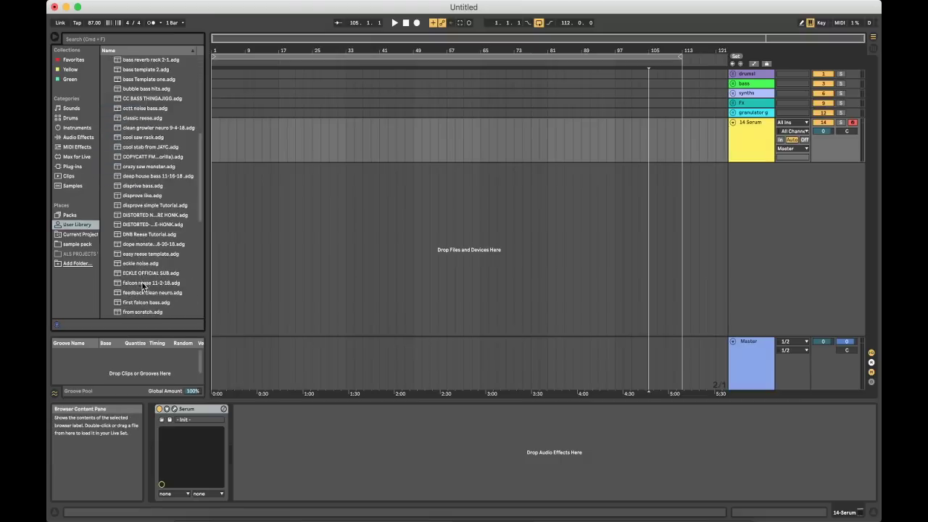
left_click_drag(142, 287, 404, 209)
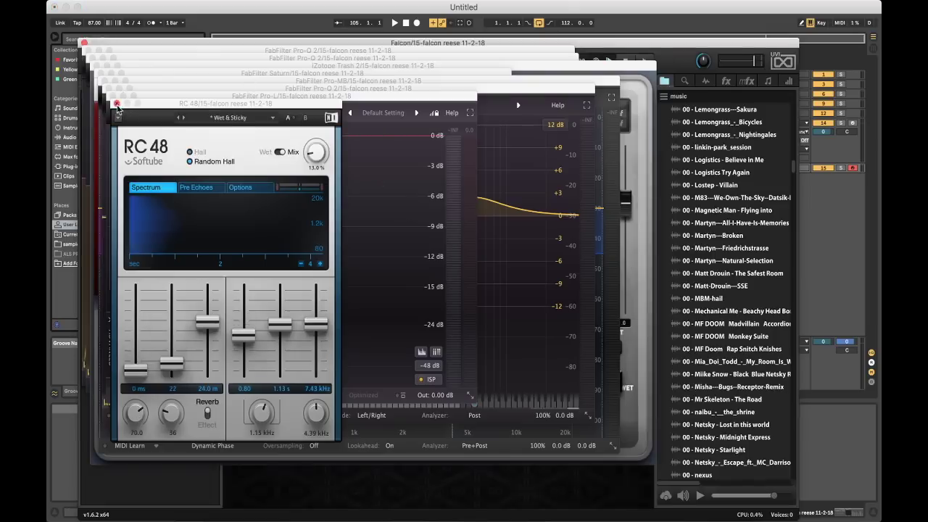
Step: Close all the plug-in windows belonging to the falcon reese rack
left_click(115, 103)
left_click(112, 96)
left_click(109, 89)
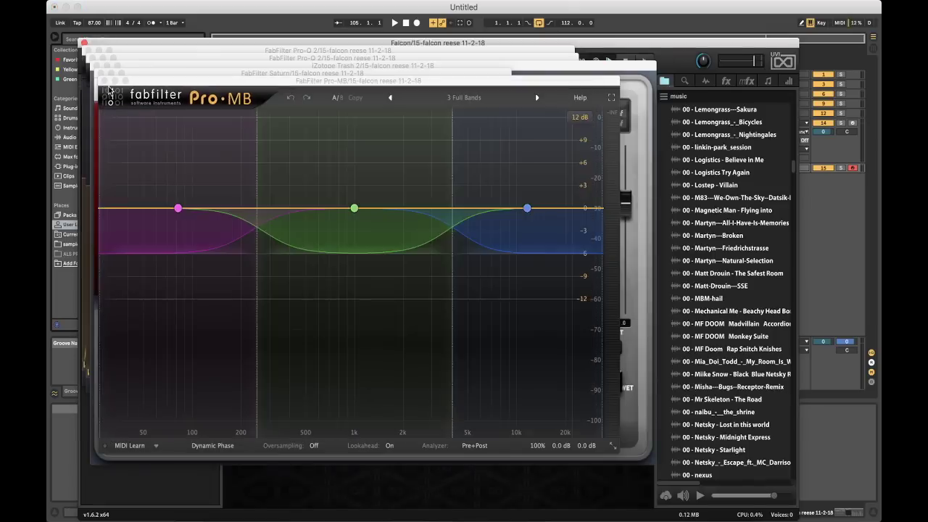
left_click(106, 81)
left_click(100, 74)
left_click(97, 66)
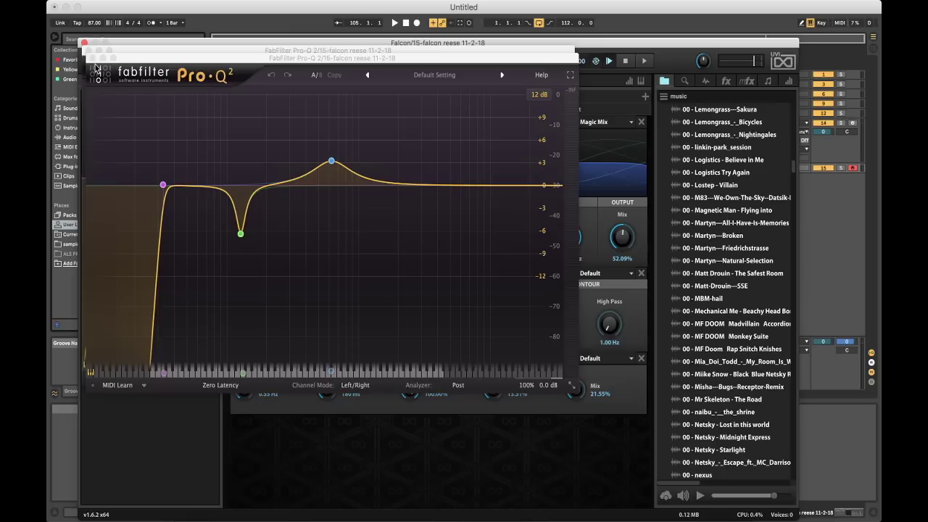
left_click(91, 58)
left_click(84, 43)
left_click(88, 50)
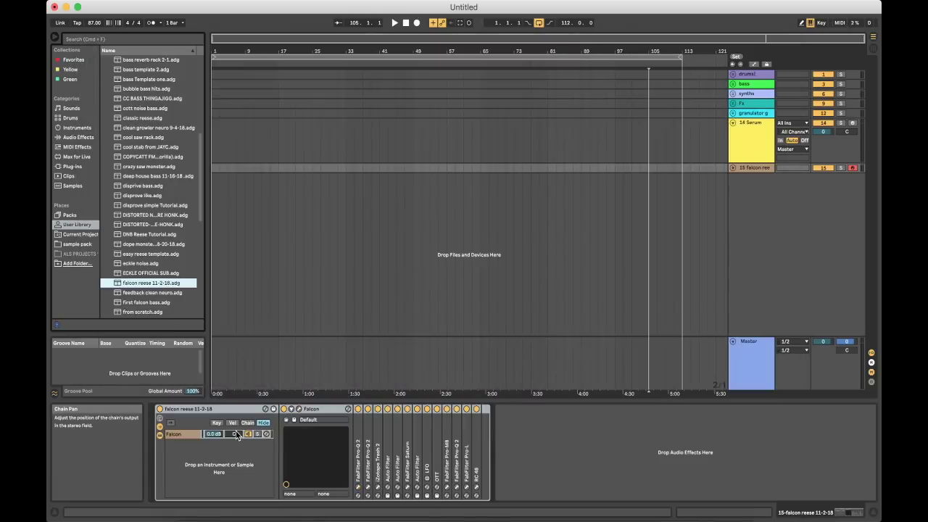
Step: Inspect the rack's Falcon instrument and RC 48 reverb, audition the sound, and fold the rack away
left_click(297, 409)
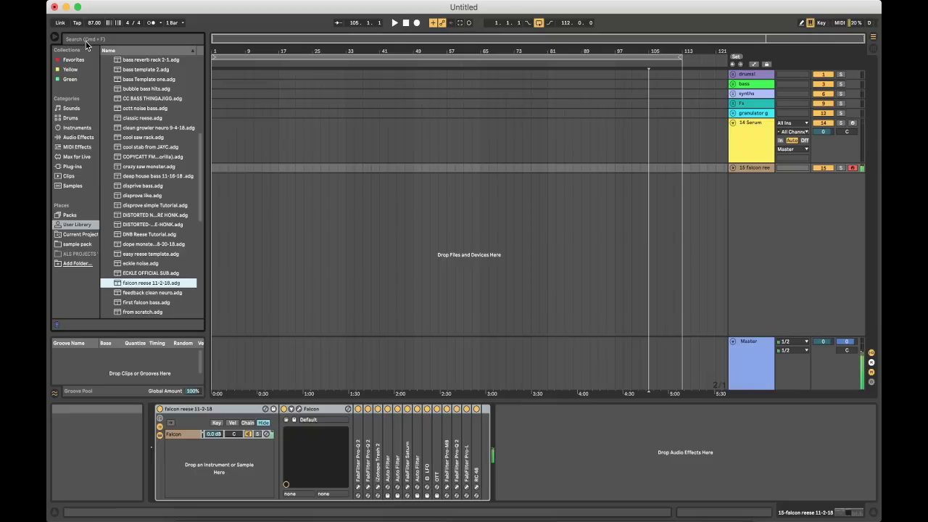
left_click(85, 43)
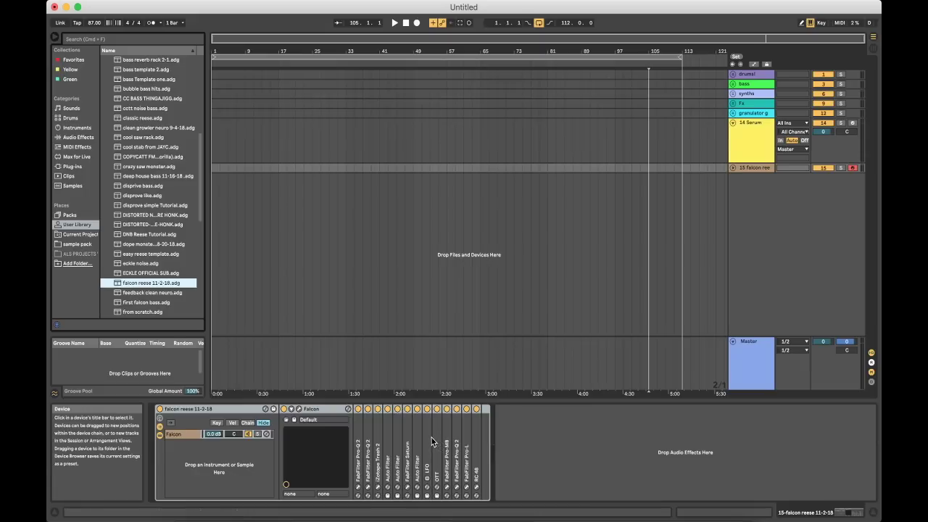
double_click(476, 430)
left_click(473, 408)
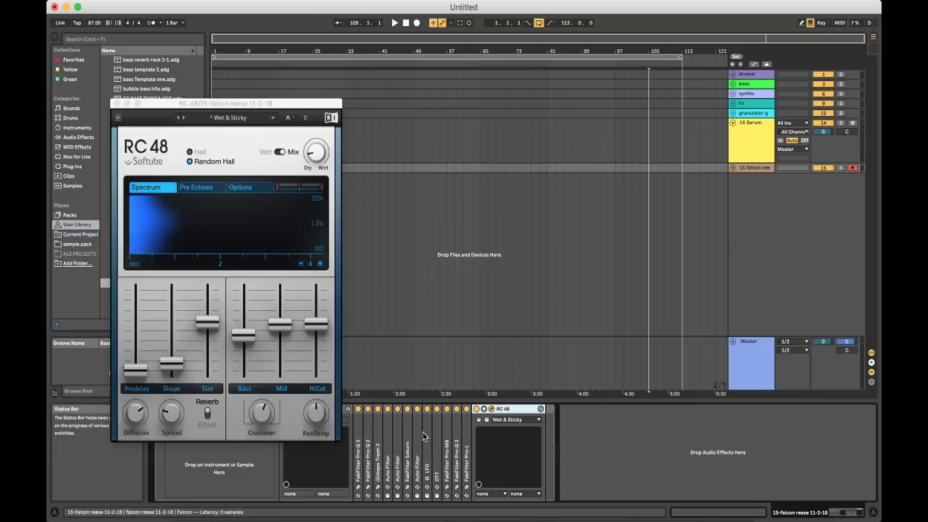
left_click(116, 104)
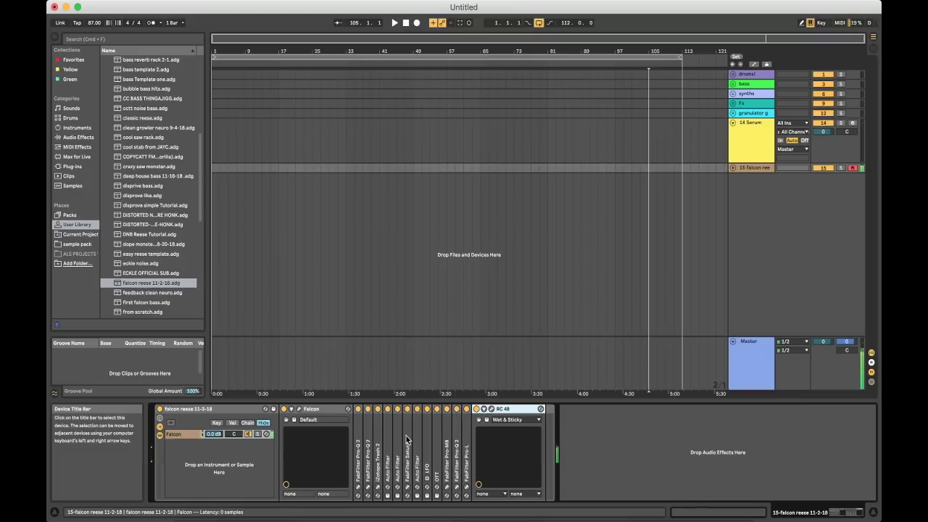
double_click(225, 414)
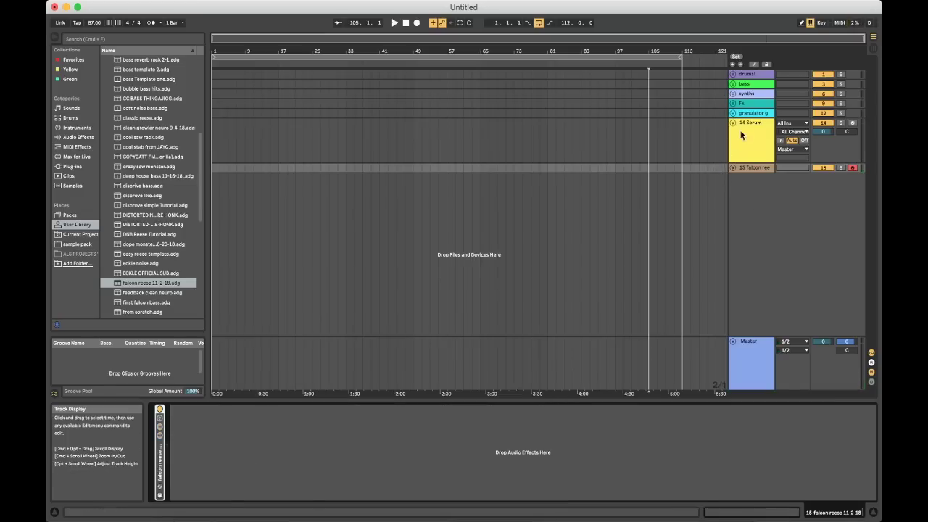
Step: Arm the Serum track, audition its sound, and unfold the falcon reese rack to compare its device chain
left_click(853, 124)
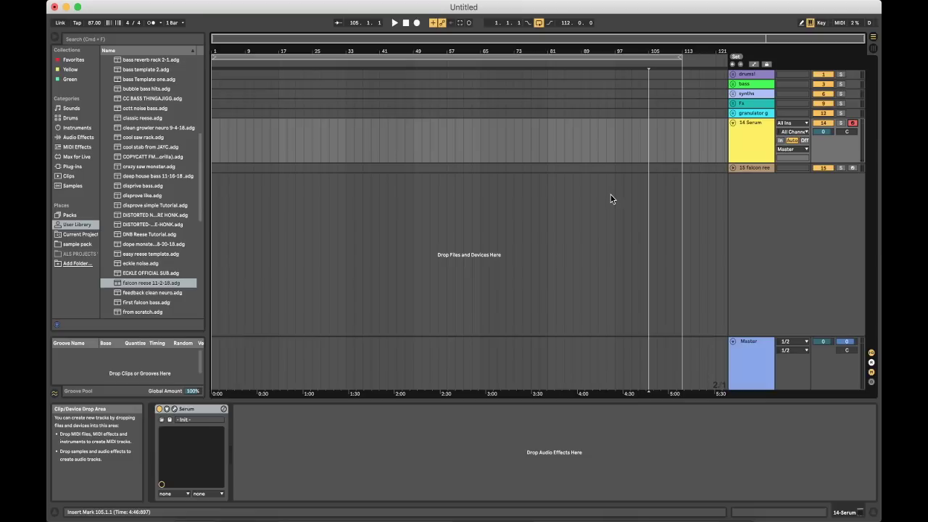
key("a")
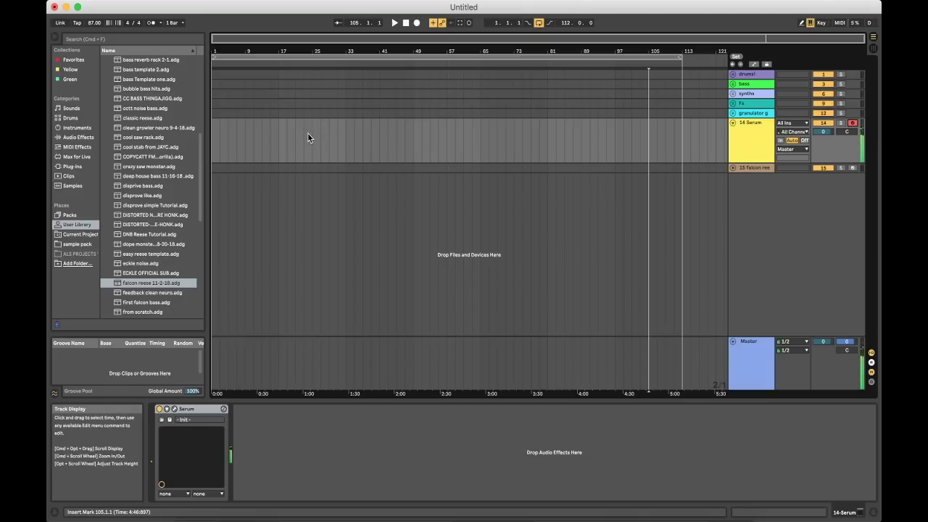
left_click(747, 168)
double_click(154, 462)
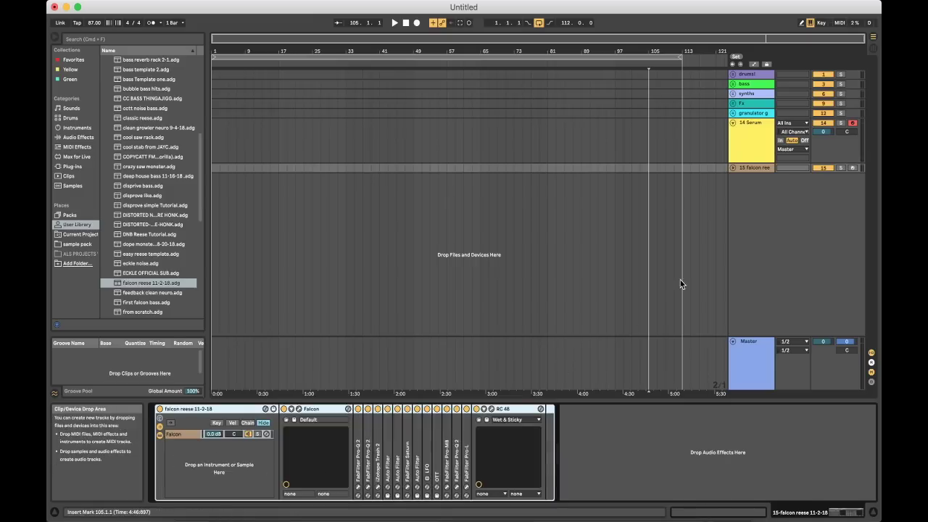
Step: Add FabFilter Pro-Q 2 from the VST plug-ins after Serum on the Serum track
left_click(748, 154)
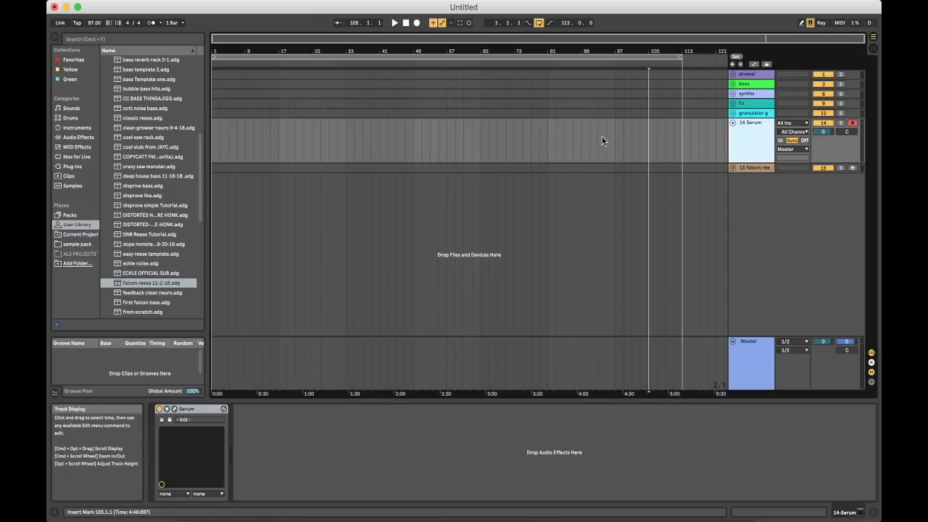
left_click(72, 167)
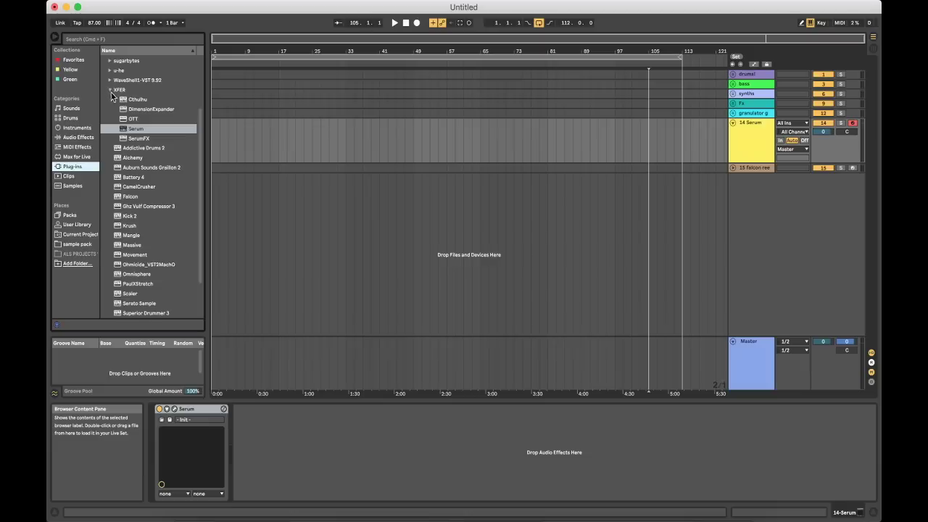
left_click(109, 90)
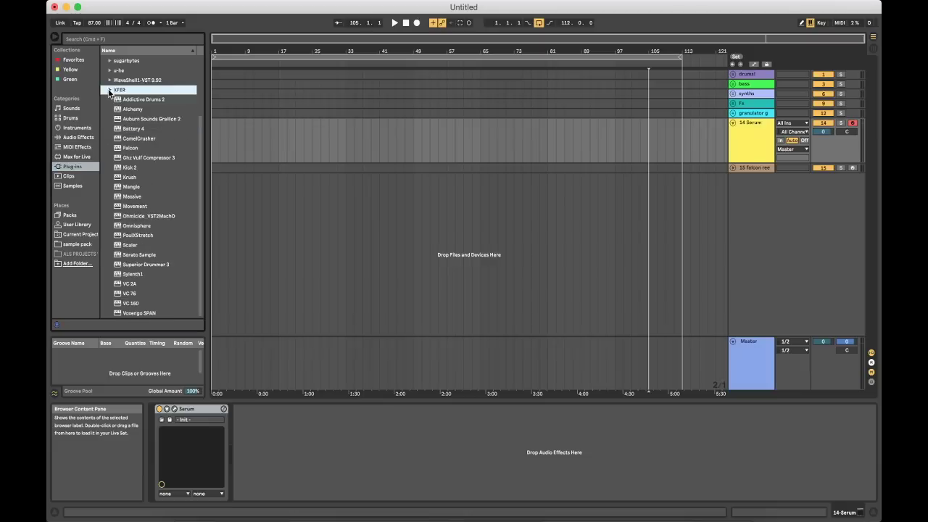
scroll(110, 91, "up", 3)
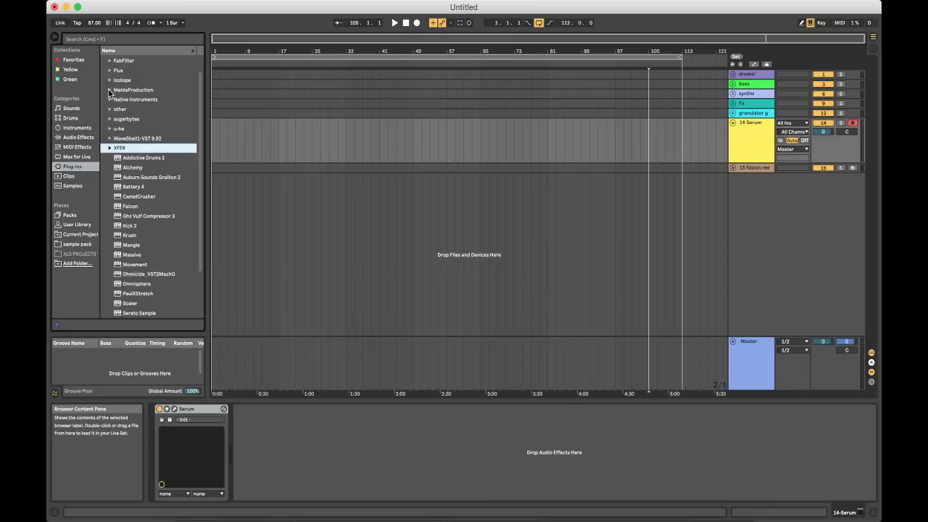
scroll(110, 93, "up", 1)
left_click(110, 79)
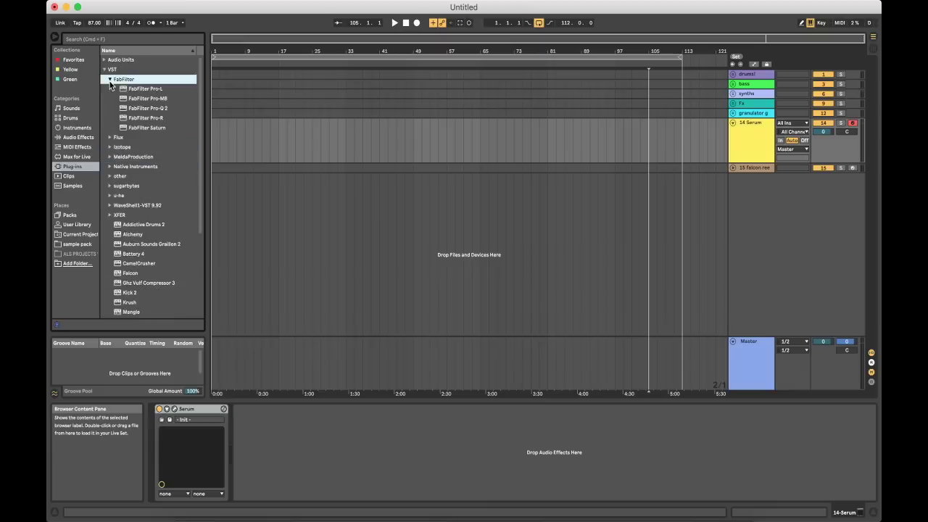
left_click_drag(148, 108, 262, 440)
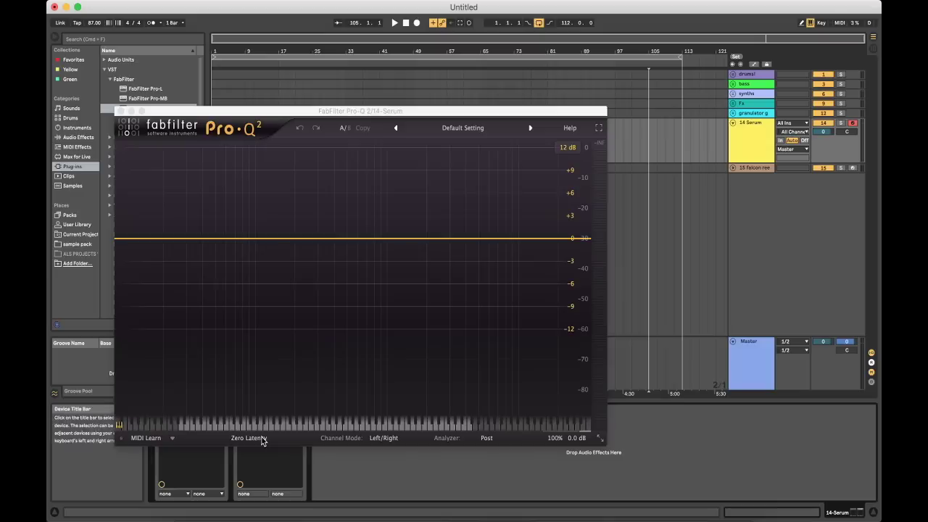
Step: Create a 96 dB/oct bell cut in Pro-Q 2 at about 275 Hz and -4.4 dB, with a Q of 0.876
left_click(256, 245)
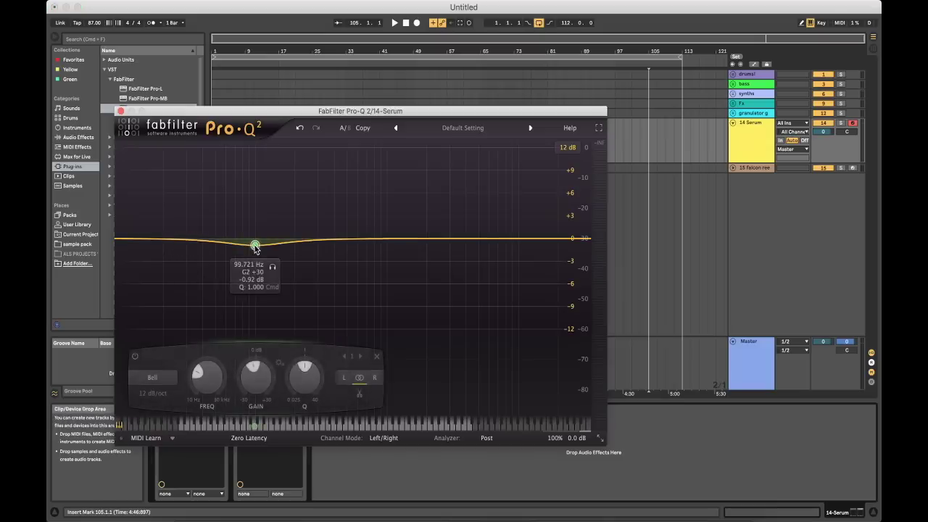
left_click_drag(263, 248, 297, 267)
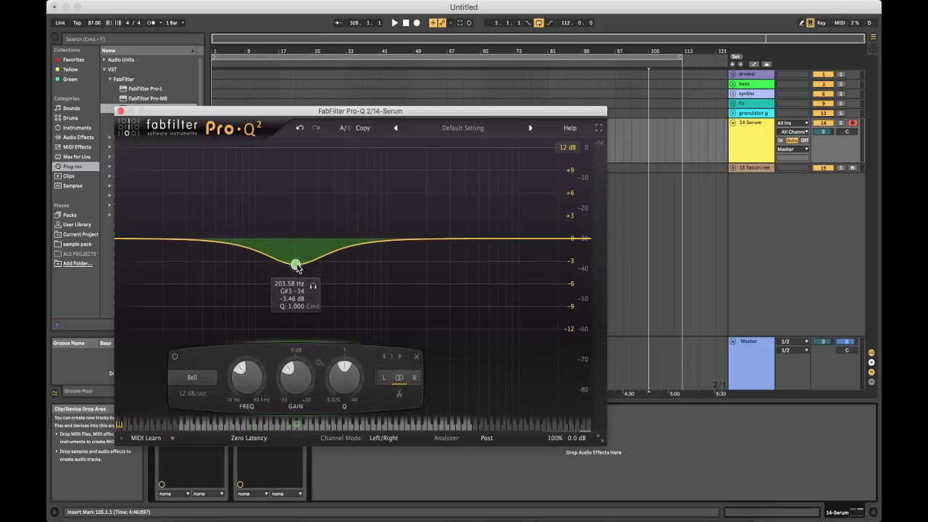
left_click(192, 393)
left_click(206, 469)
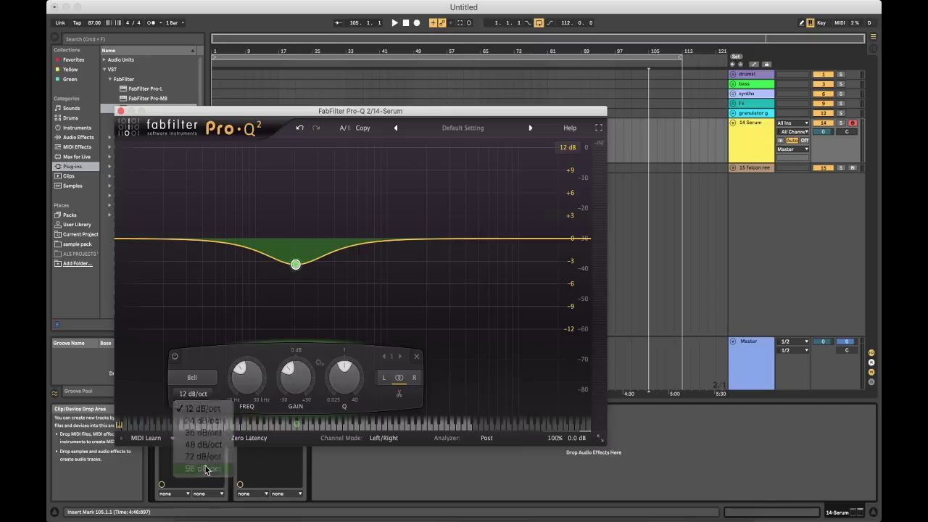
scroll(315, 238, "down", 2)
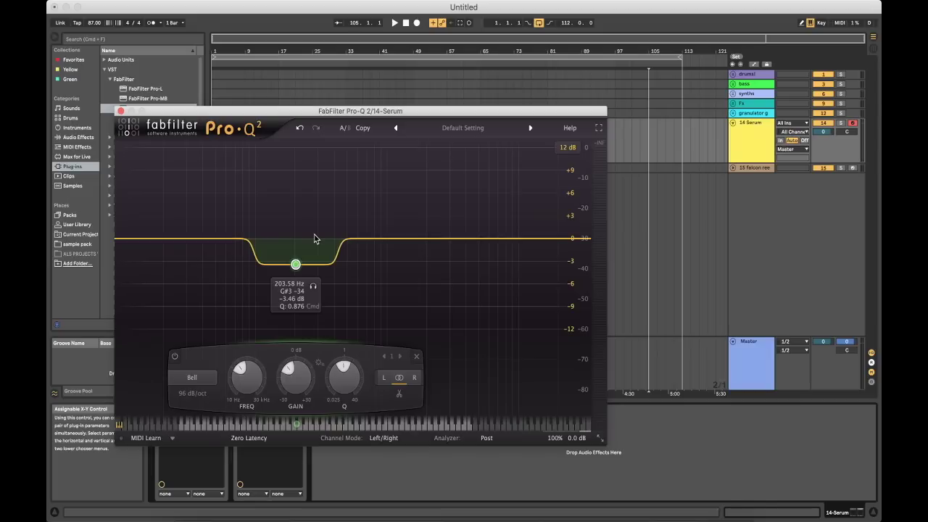
left_click_drag(296, 267, 314, 268)
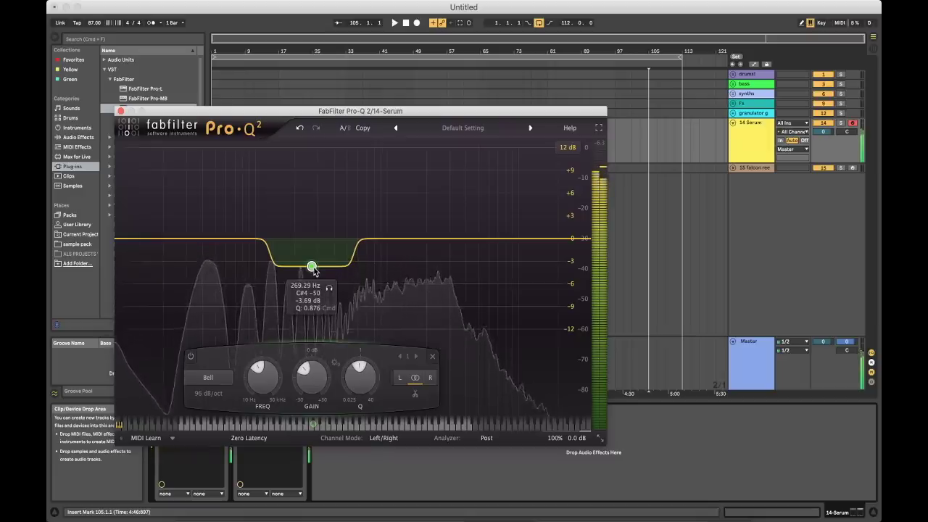
left_click_drag(314, 269, 312, 279)
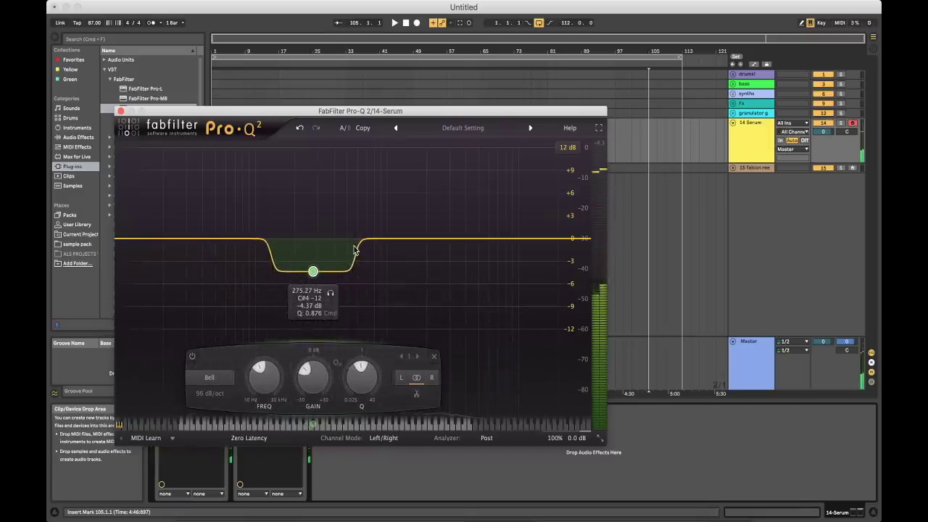
Step: Add bell boosts in the low mids and near 7.4 kHz (about +4.7 dB), plus a 72 dB/oct low cut near 32 Hz
left_click_drag(359, 240, 352, 186)
left_click_drag(471, 237, 500, 202)
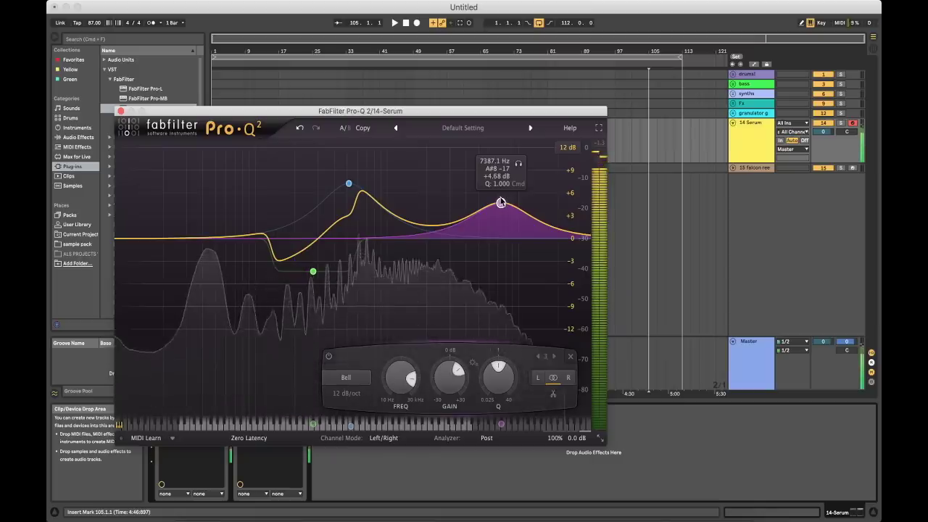
left_click(131, 239)
scroll(131, 240, "up", 6)
left_click_drag(131, 240, 194, 245)
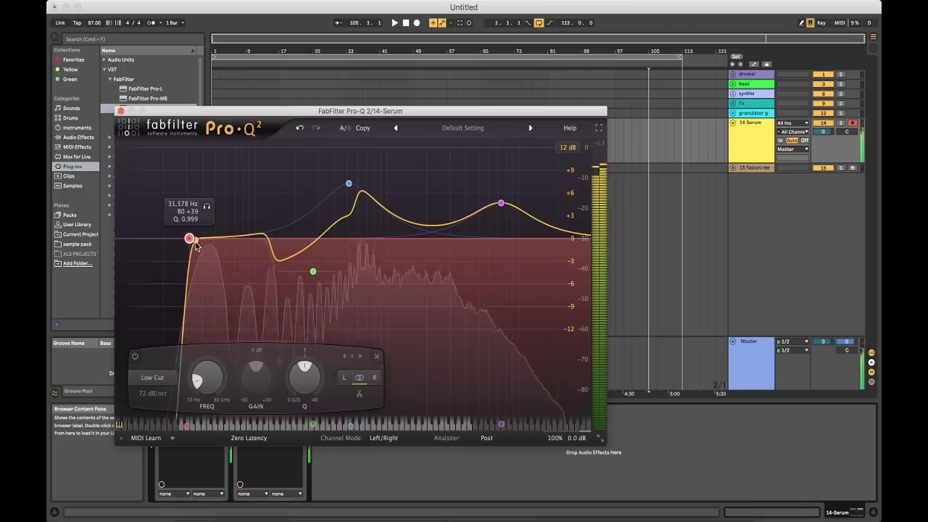
left_click(120, 111)
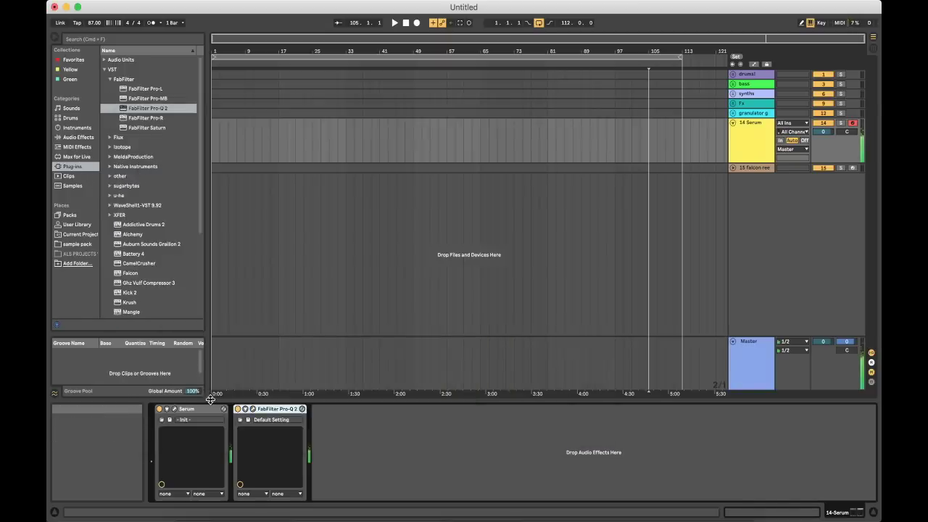
Step: Add FabFilter Pro-MB after Pro-Q 2 on the Serum track and load its 3 Full Bands preset
left_click_drag(148, 99, 327, 438)
left_click(472, 135)
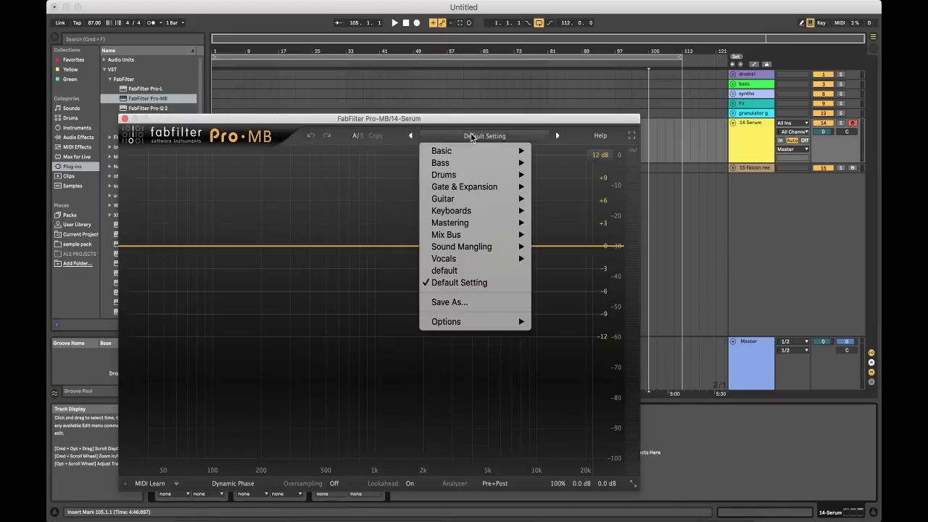
mouse_move(473, 152)
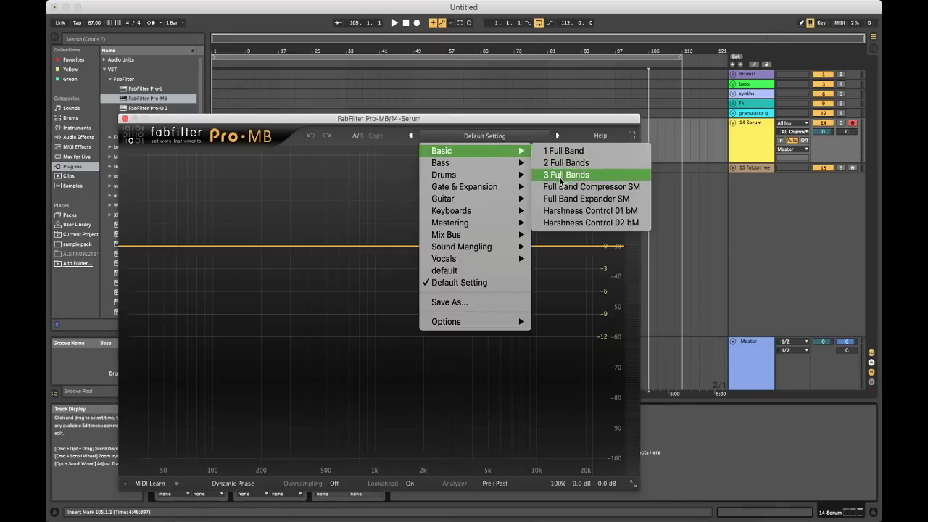
left_click(564, 175)
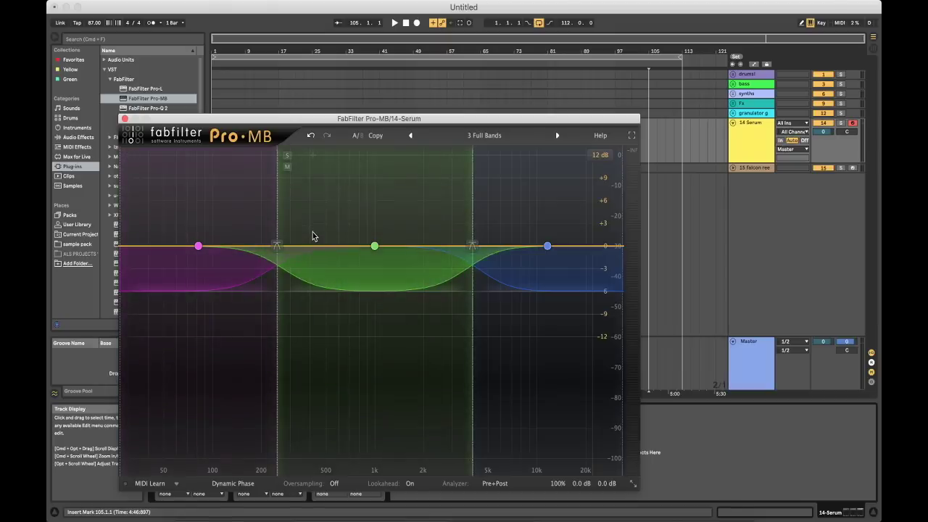
Step: Raise the output of all three Pro-MB bands, with the low band at about +4.5 dB and the others similar
left_click_drag(198, 245, 198, 216)
left_click_drag(374, 245, 374, 209)
left_click_drag(549, 247, 549, 215)
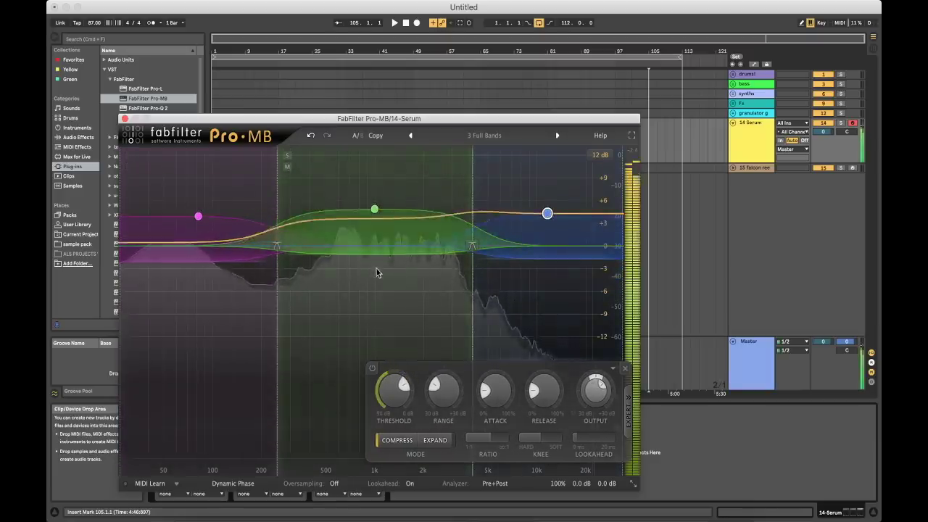
mouse_move(199, 217)
left_mouse_down()
mouse_move(198, 202)
mouse_move(190, 216)
left_mouse_up()
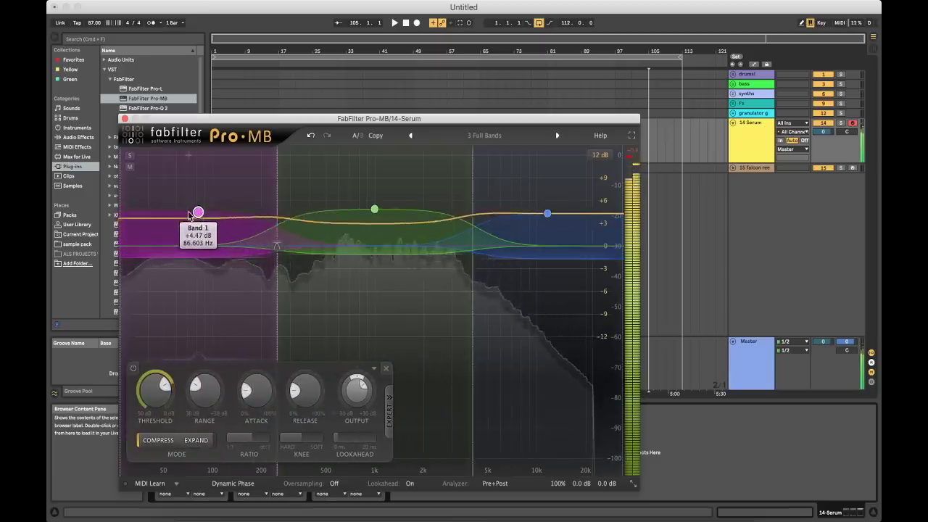
Step: Audition the middle Pro-MB band in solo, restore all bands, and close the plug-in window
left_click(286, 157)
mouse_move(392, 258)
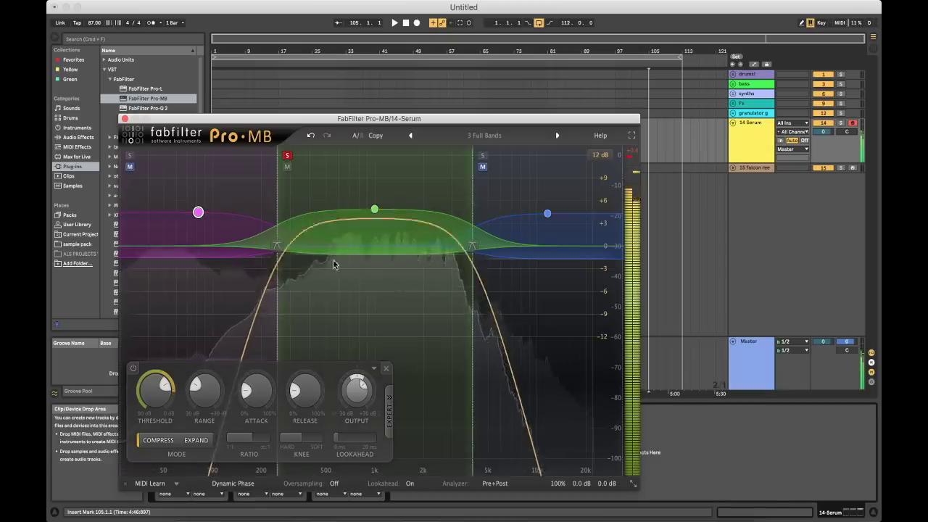
left_click(287, 155)
left_click(125, 119)
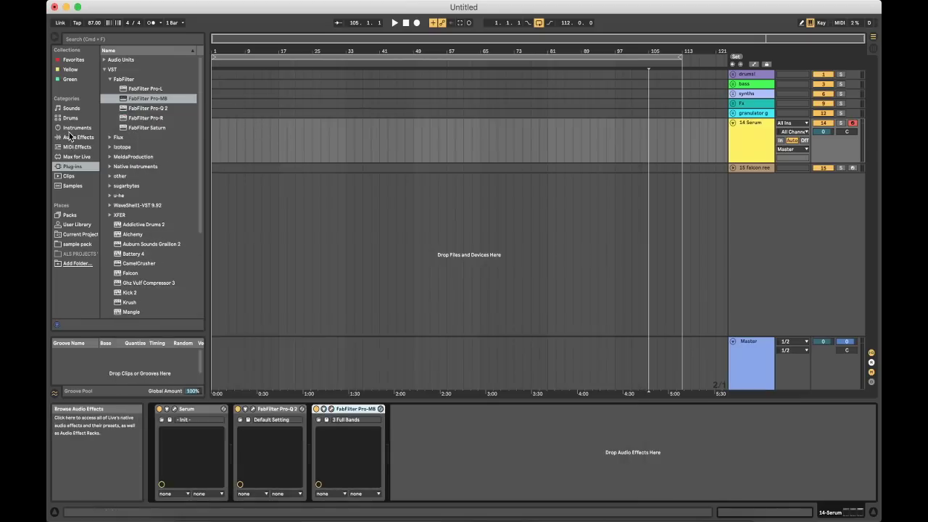
Step: Add iZotope Trash 2 from the iZotope VST plug-ins after Pro-MB on the Serum track
left_click(111, 80)
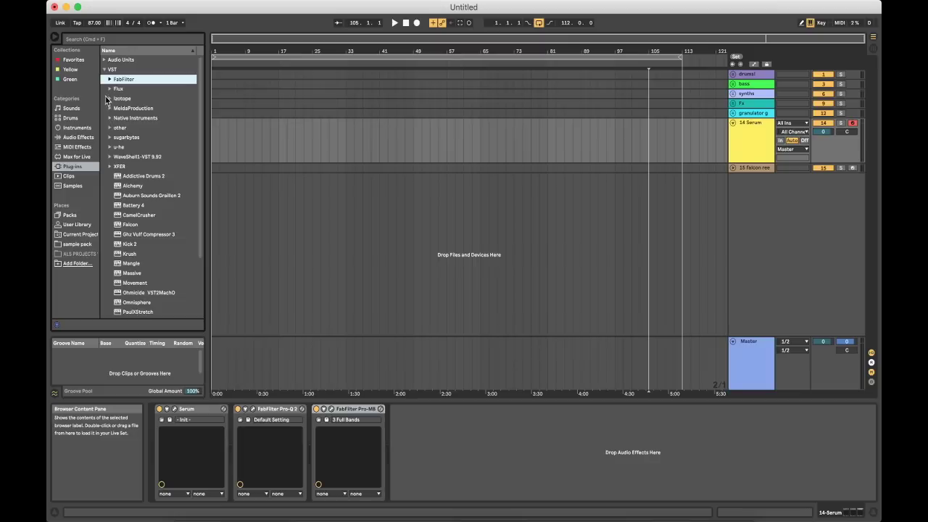
left_click(111, 119)
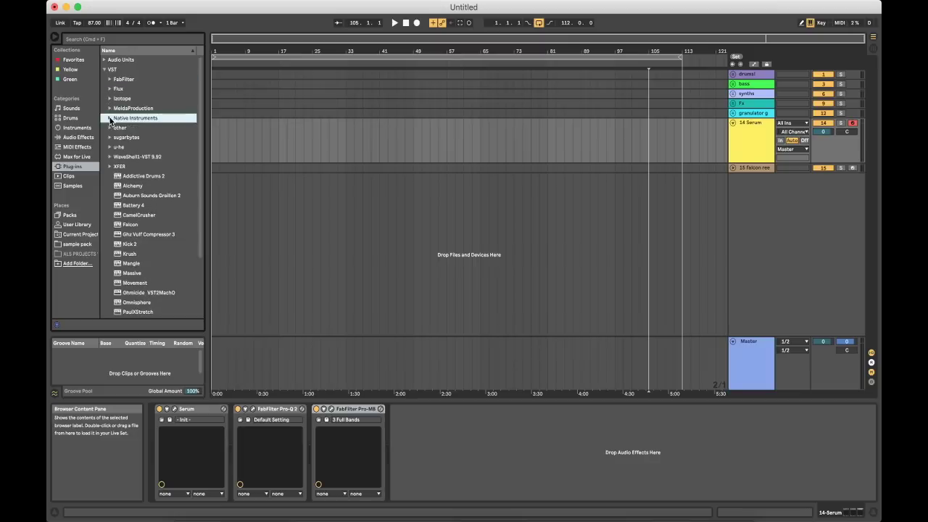
left_click(110, 100)
scroll(155, 199, "down", 5)
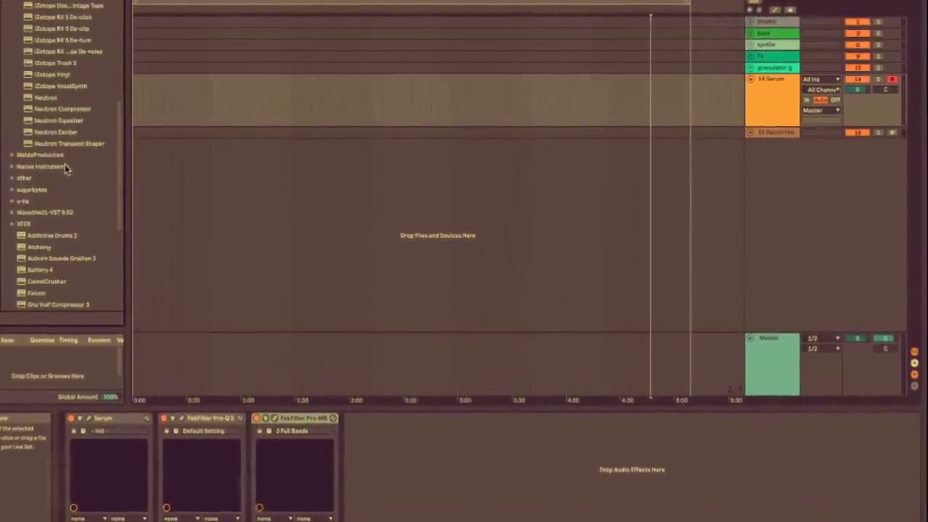
scroll(65, 166, "up", 3)
left_click(52, 113)
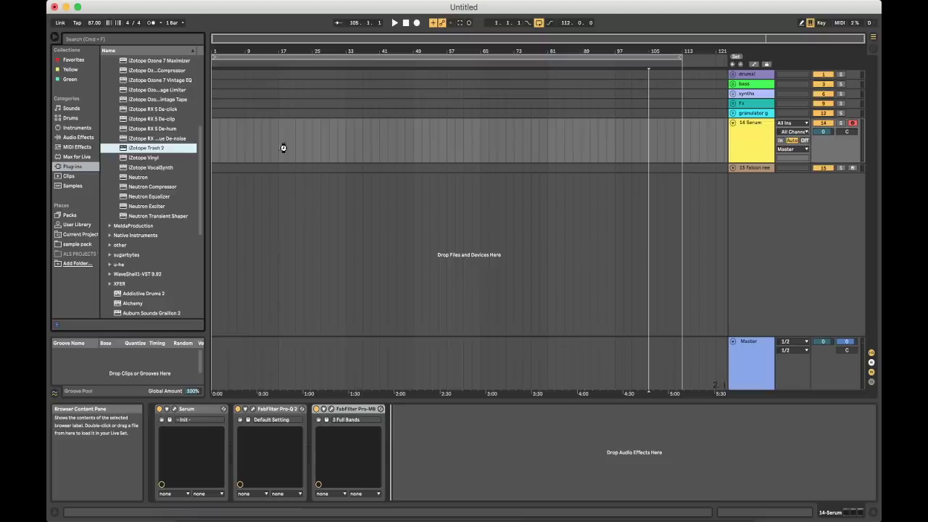
left_click_drag(283, 148, 284, 148)
Step: Set Trash 2's first stage to Tape Saturation with an 80.6 mix, and bend the upper half of its shaping curve upward
left_click(178, 376)
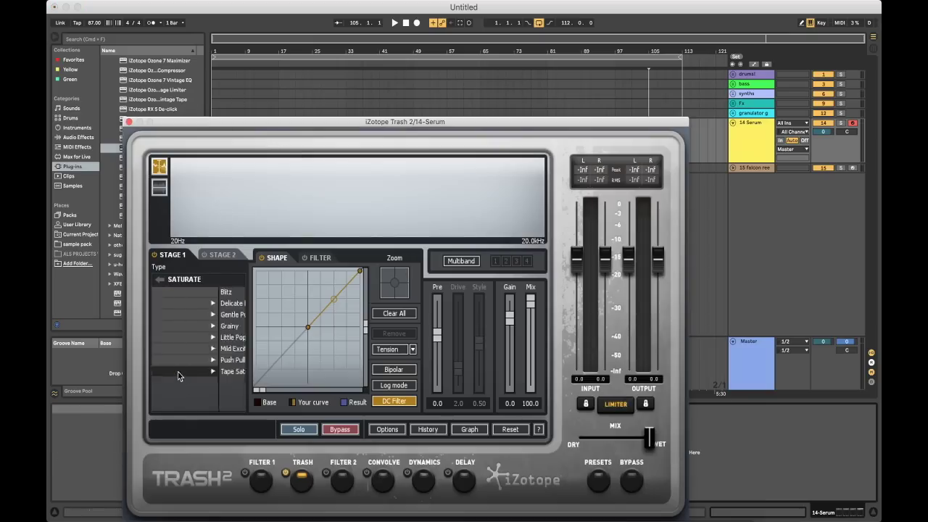
left_click(180, 372)
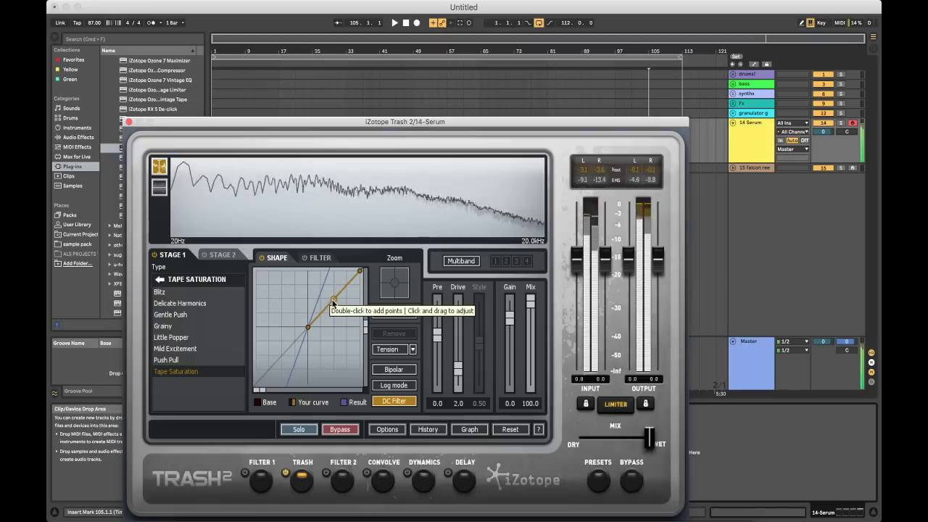
left_click_drag(531, 300, 543, 323)
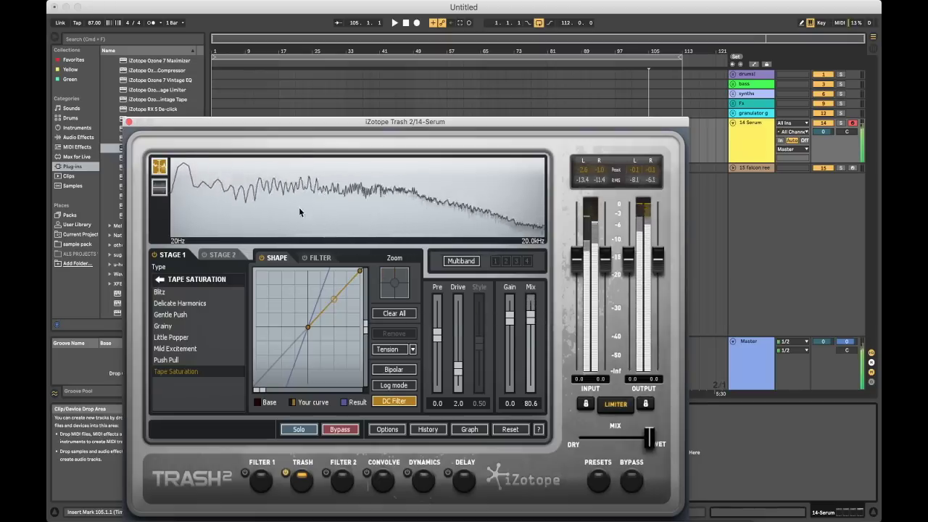
left_click_drag(336, 298, 332, 292)
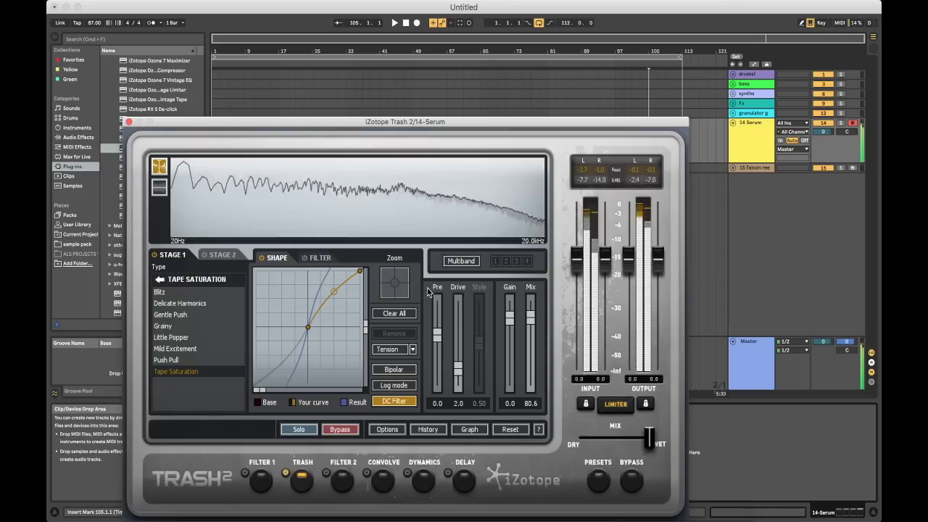
Step: Enable Trash 2's Convolve module with the Devices Metal Bowl impulse response at about a 5 percent mix, and close the plug-in window
left_click(366, 472)
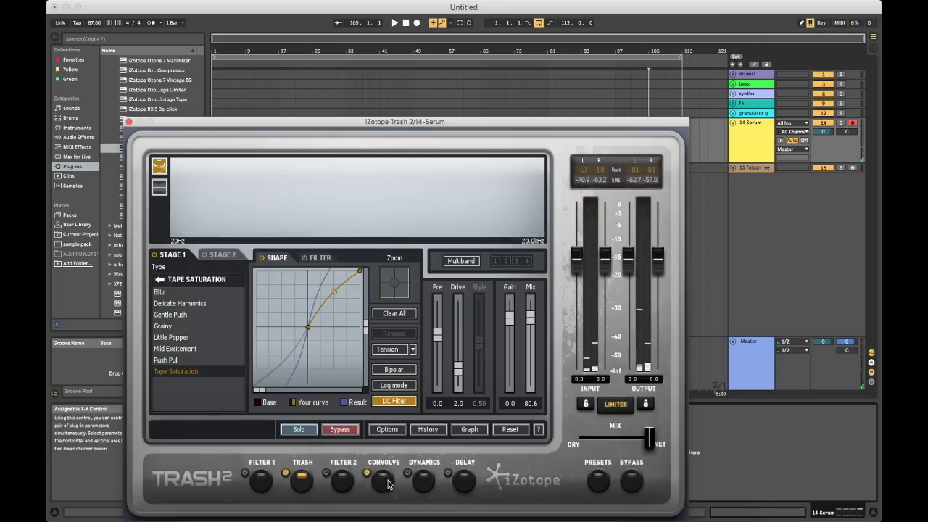
left_click(383, 478)
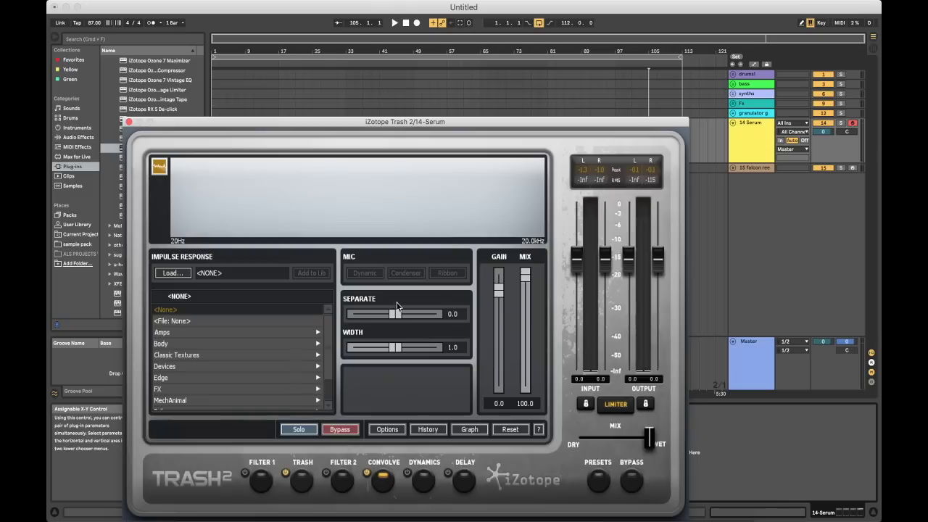
left_click(168, 355)
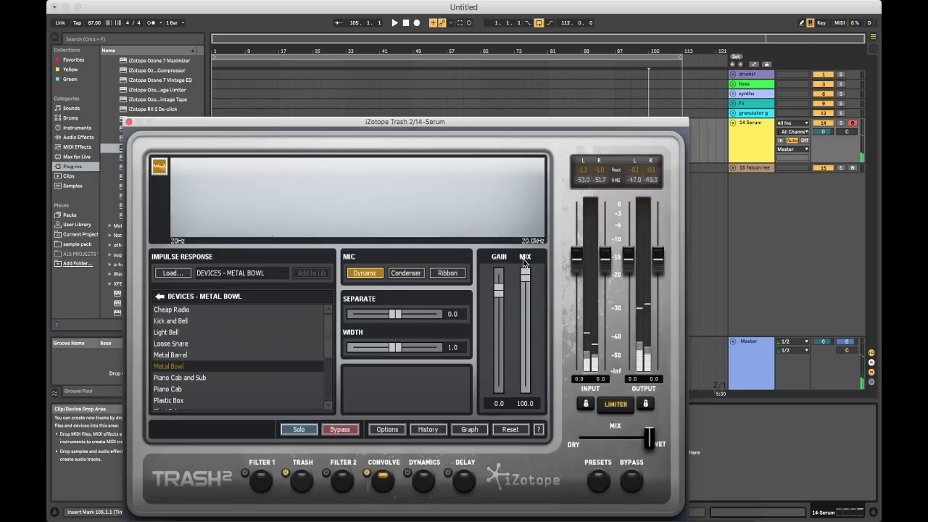
left_click_drag(526, 274, 526, 382)
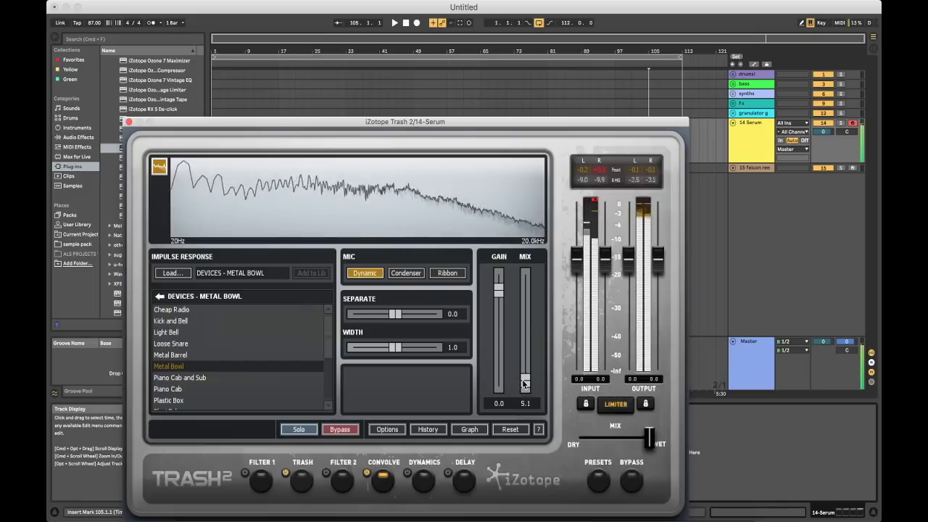
mouse_move(525, 383)
left_mouse_down()
mouse_move(533, 246)
mouse_move(530, 382)
mouse_move(519, 383)
left_mouse_up()
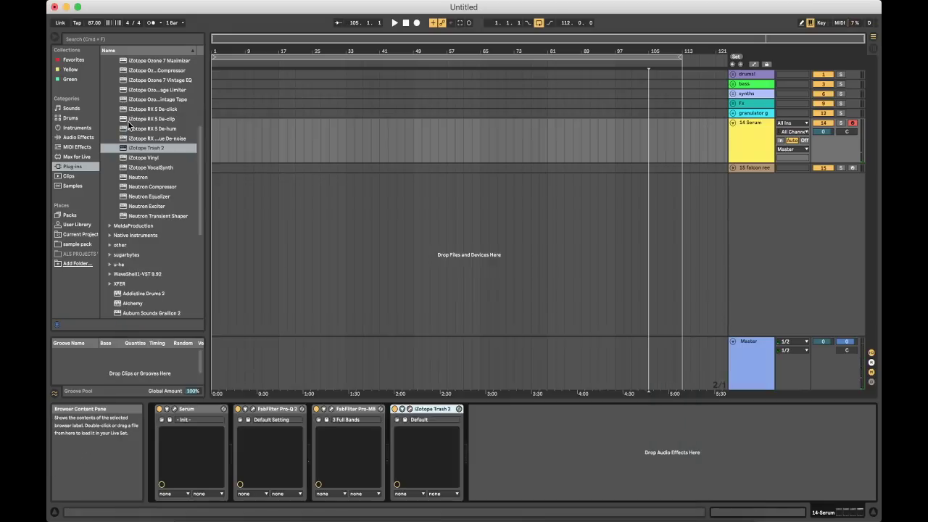
left_click(129, 122)
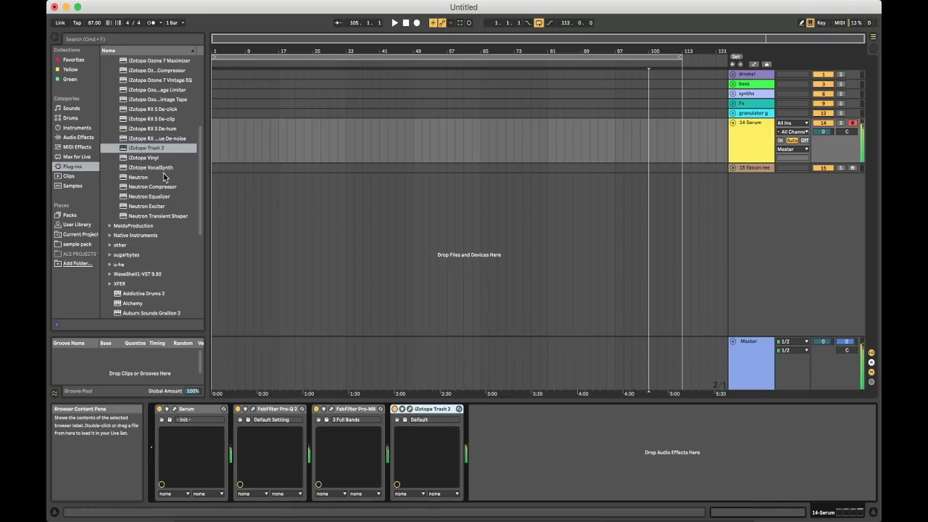
Step: Add Ableton's Auto Filter after Trash 2 and raise its filter frequency to 19.9 kHz
scroll(160, 173, "up", 5)
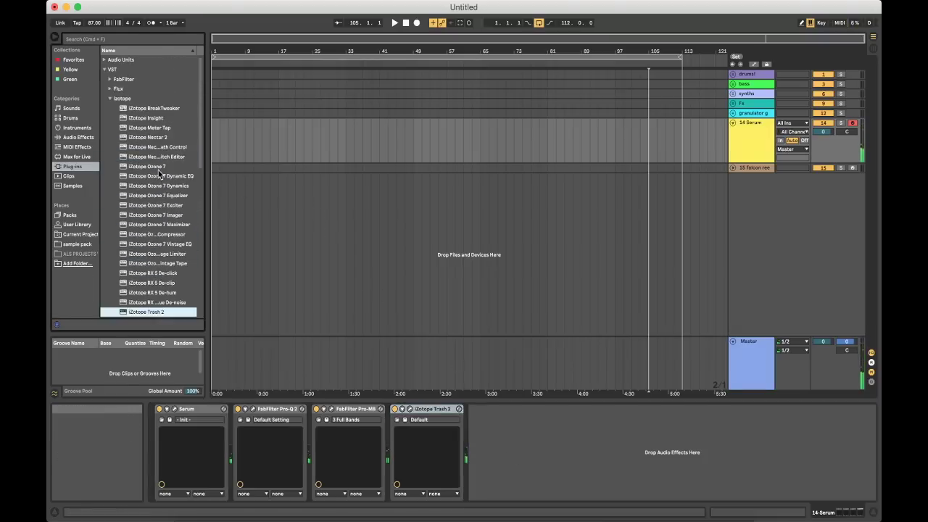
left_click(110, 99)
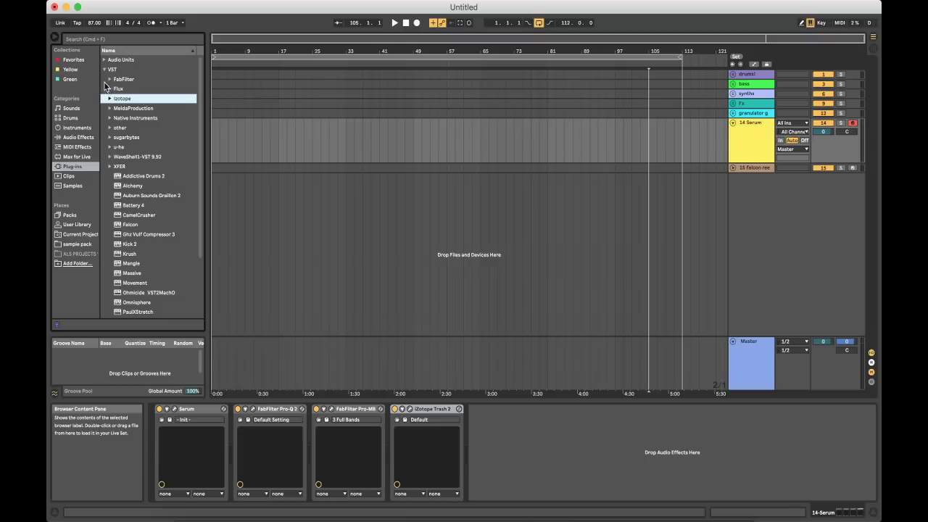
left_click(78, 137)
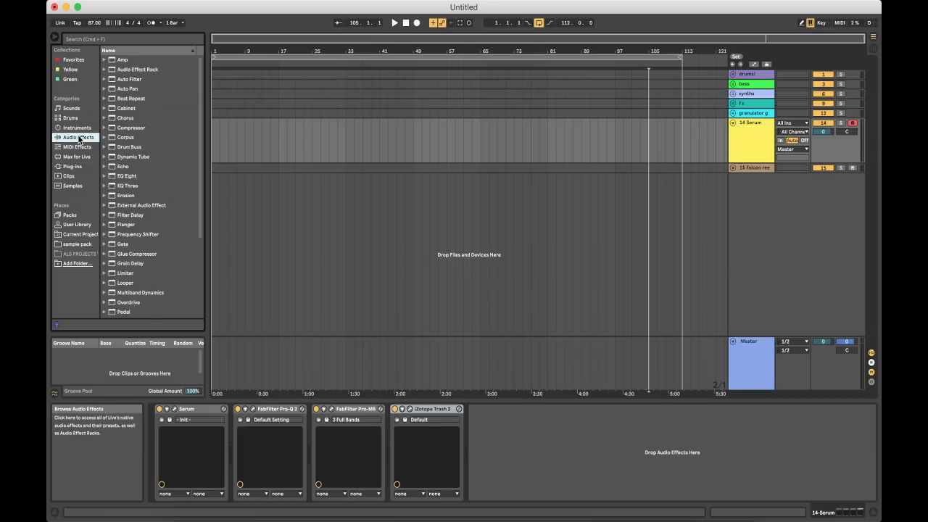
double_click(129, 79)
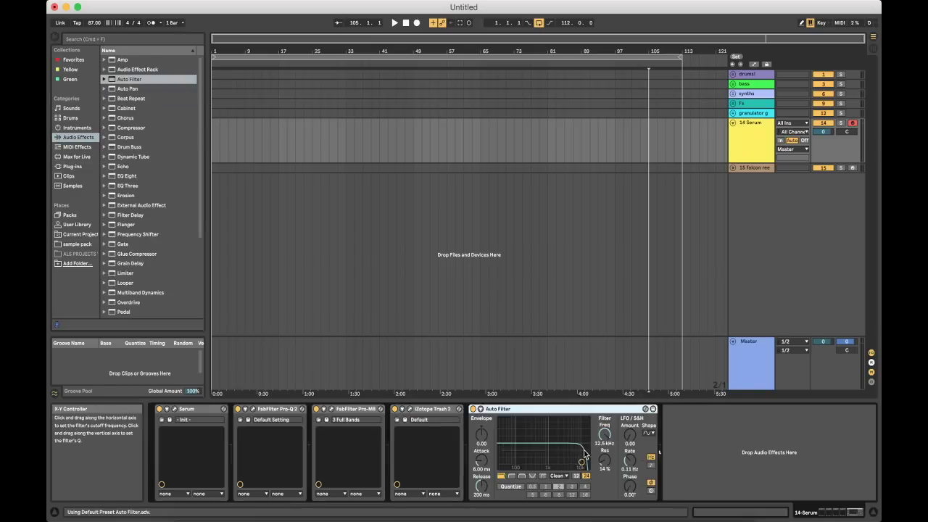
left_click_drag(604, 435, 604, 406)
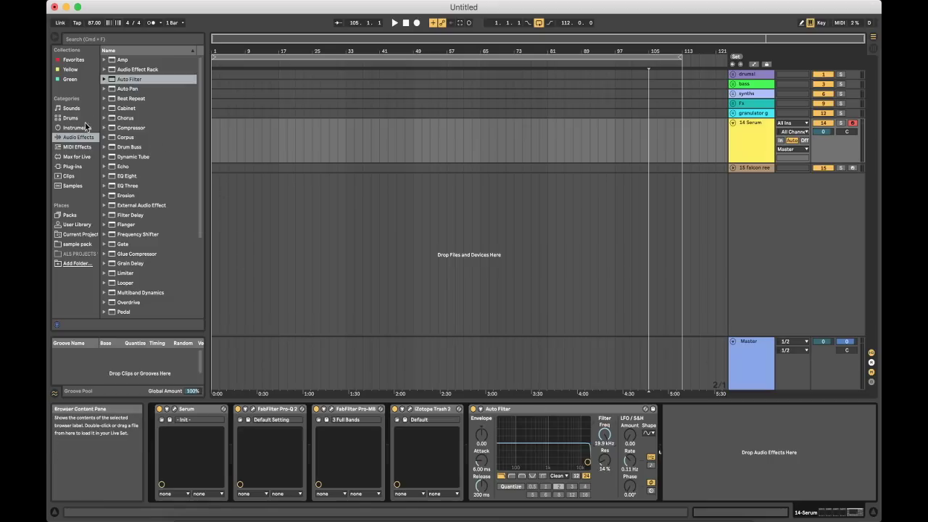
Step: Add the Max for Live LFO audio effect after Auto Filter on the Serum track
left_click(76, 156)
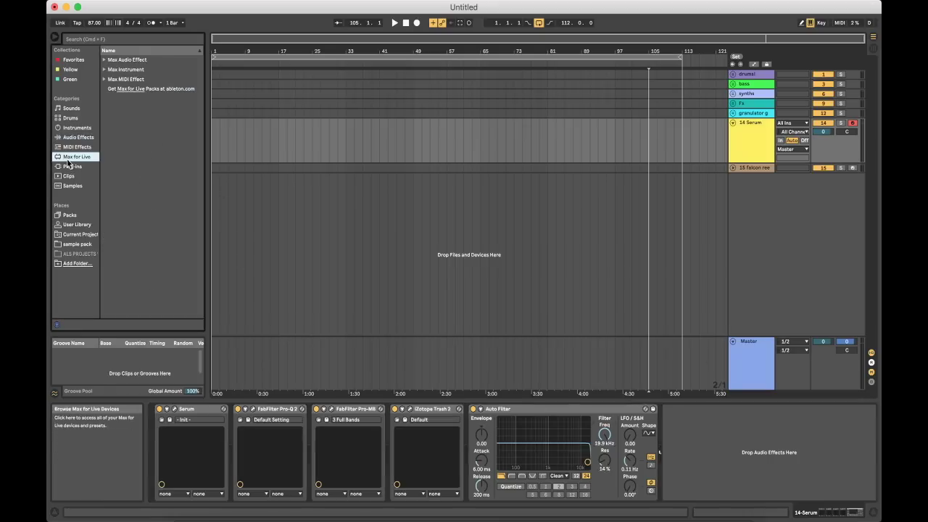
left_click(105, 69)
left_click(105, 69)
left_click(105, 60)
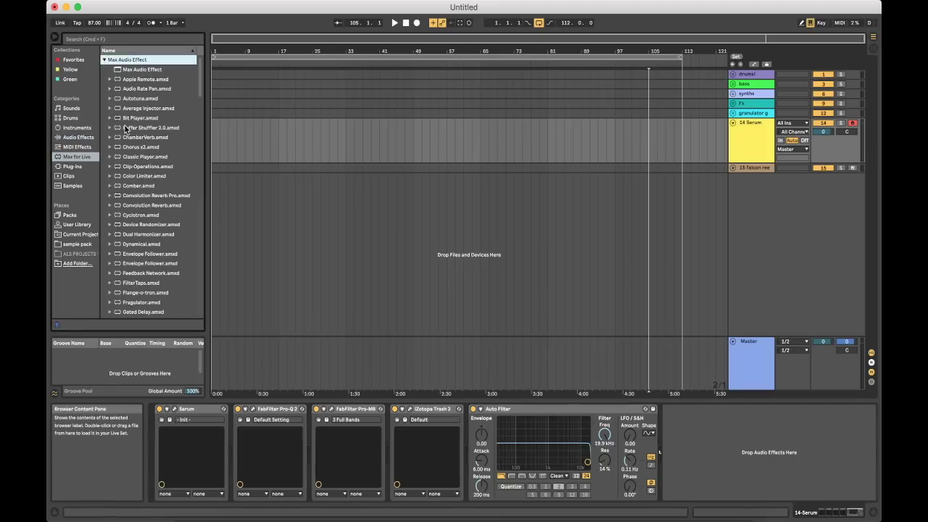
scroll(125, 129, "down", 7)
scroll(125, 128, "down", 1)
left_click(125, 157)
left_click_drag(134, 156, 211, 148)
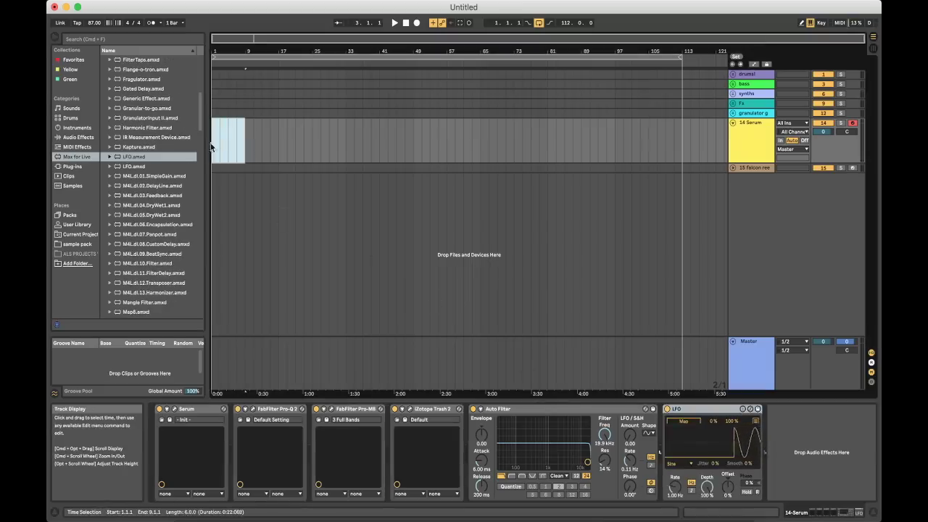
Step: Create an eight-bar looped MIDI clip from bar 1 on the Serum track, holding one low note for its full length
key("super+shift+m")
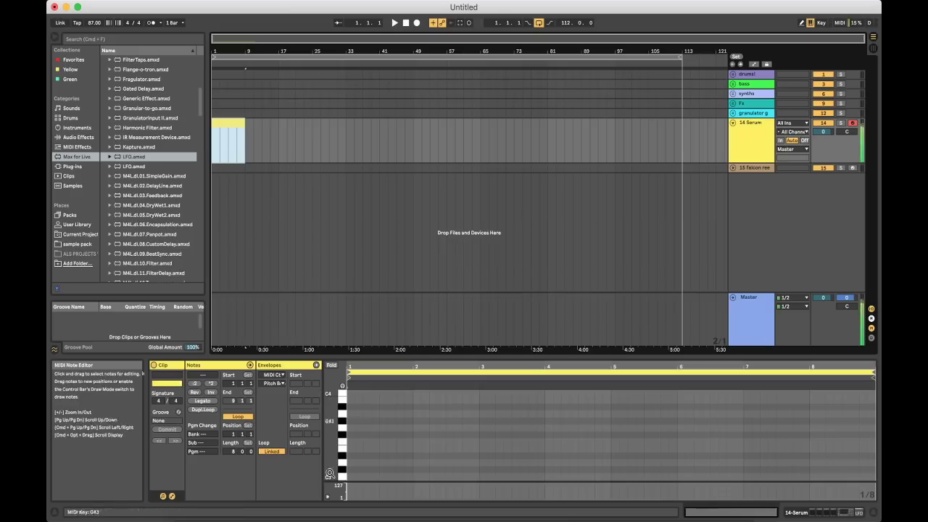
left_click(355, 448)
scroll(366, 472, "down", 5)
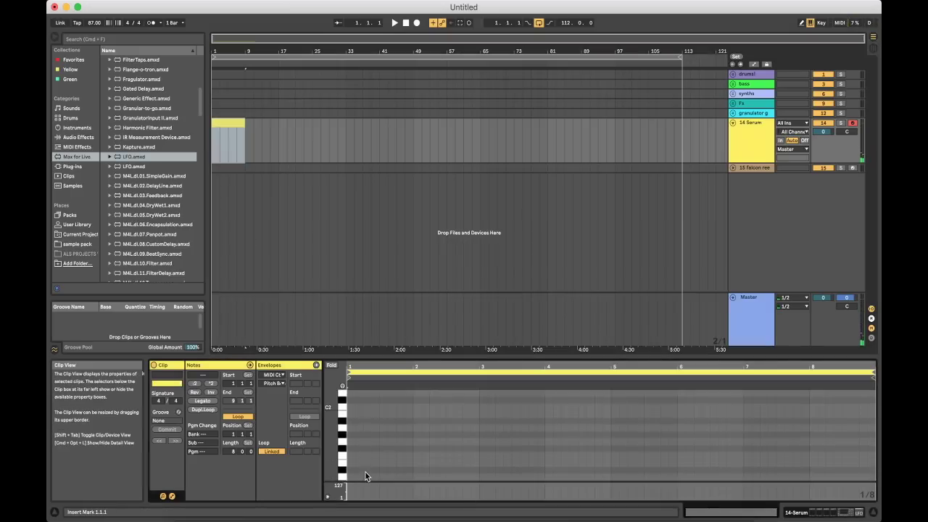
scroll(365, 472, "down", 3)
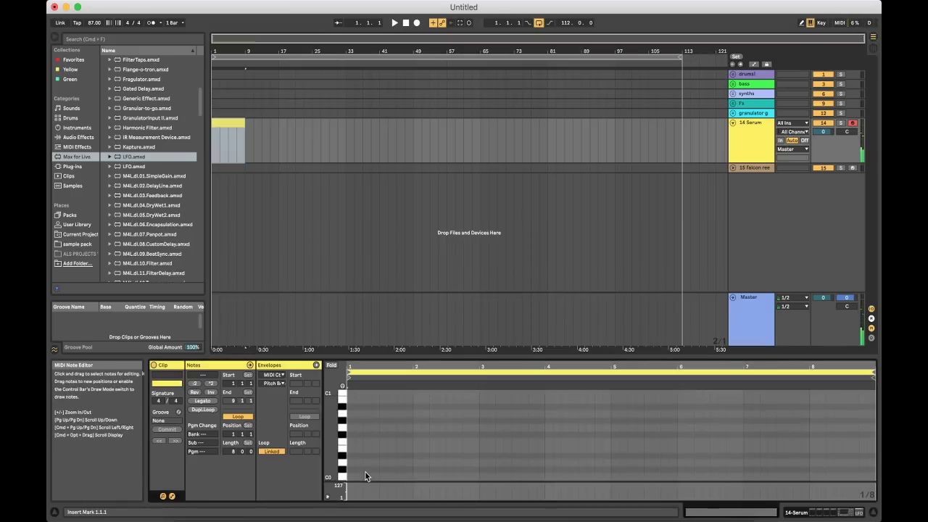
double_click(383, 439)
left_click(382, 126)
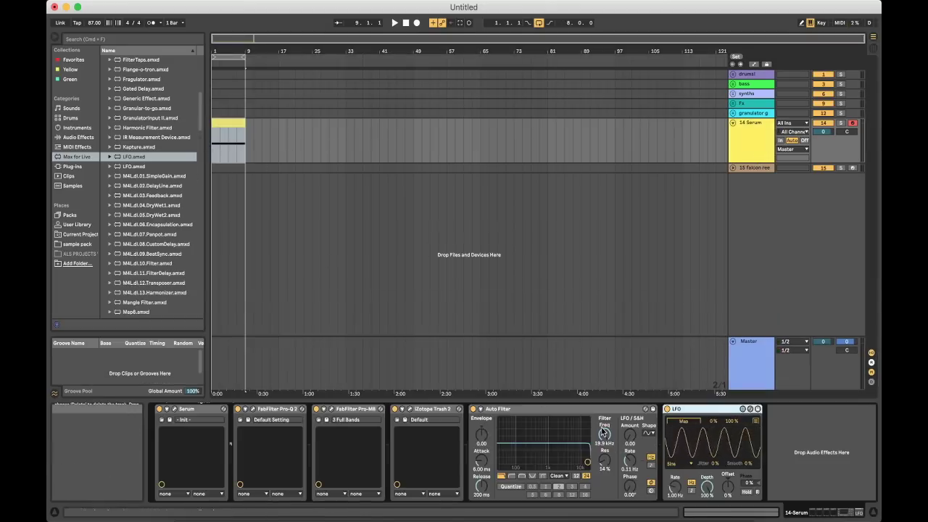
Step: Switch Auto Filter to the Morph filter type and map the LFO to its Morph control
left_click(683, 421)
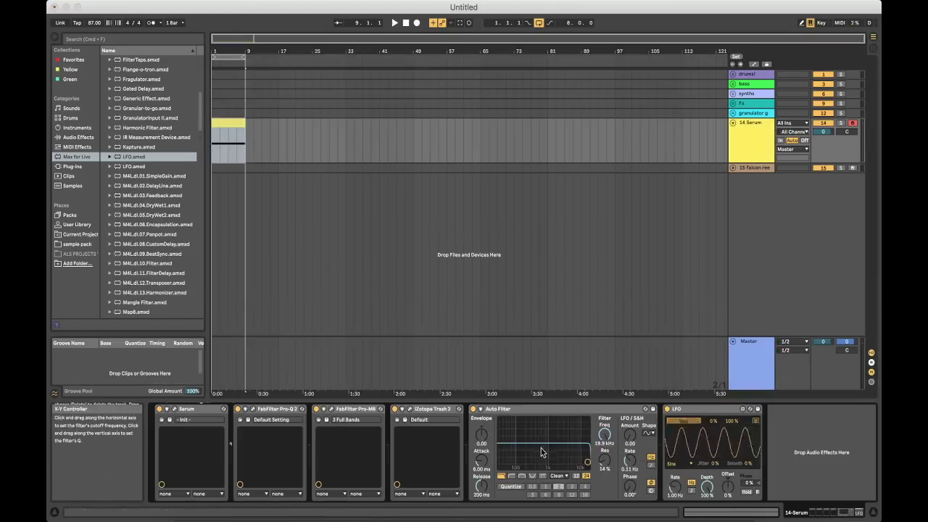
left_click(673, 422)
left_click(542, 476)
left_click(606, 486)
Step: Lower Auto Filter's frequency to 92 Hz and slow the mapped LFO's rate to 0.03 Hz
left_click_drag(604, 436, 604, 482)
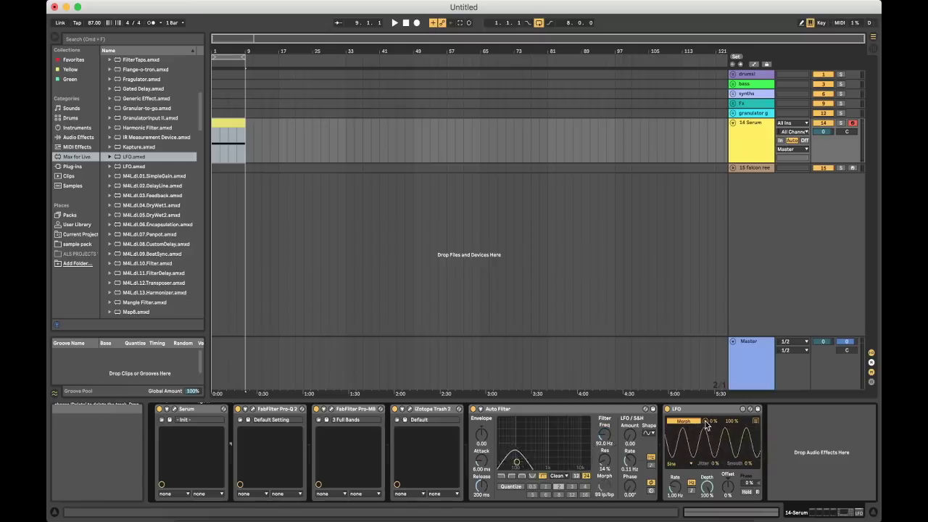
mouse_move(714, 421)
left_mouse_down()
mouse_move(714, 363)
mouse_move(716, 426)
left_mouse_up()
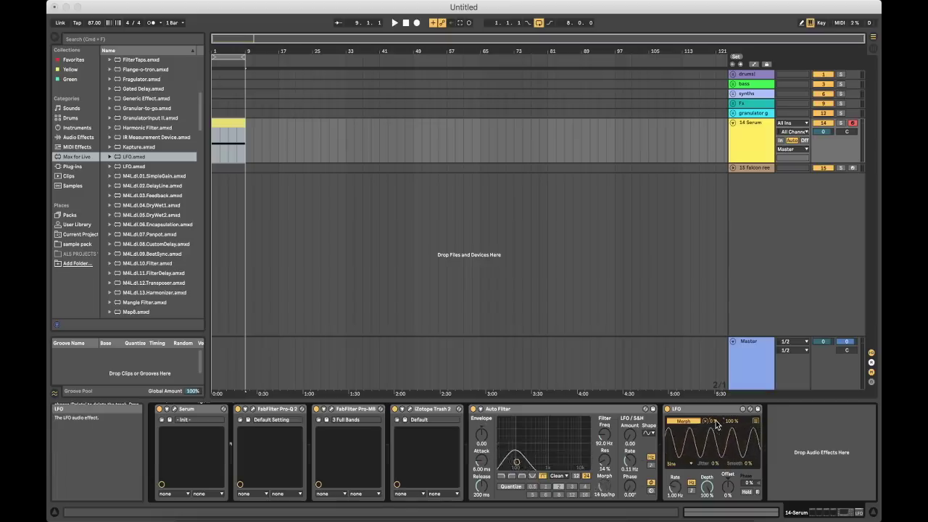
left_click_drag(675, 486, 675, 517)
left_click(615, 484)
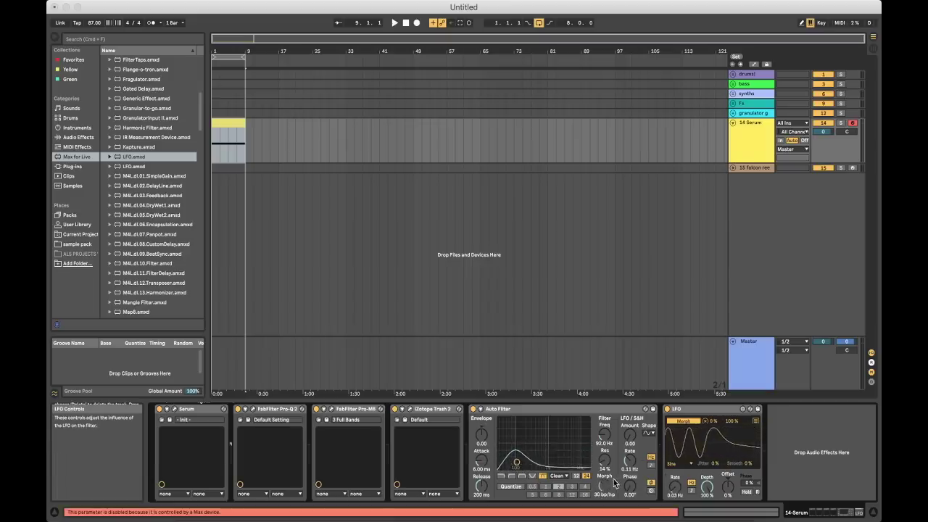
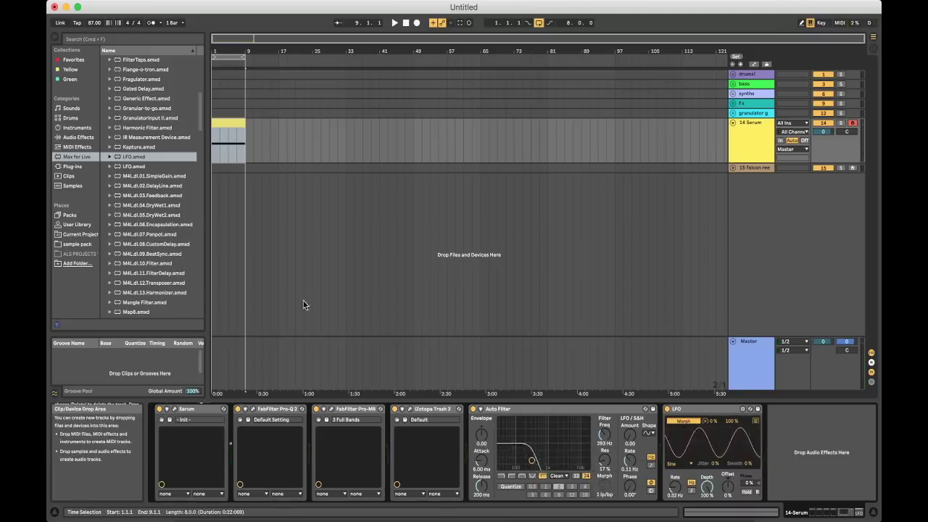
Step: Insert a second Auto Filter between Pro-MB and Trash 2 and set it to the Notch filter type
scroll(177, 160, "up", 6)
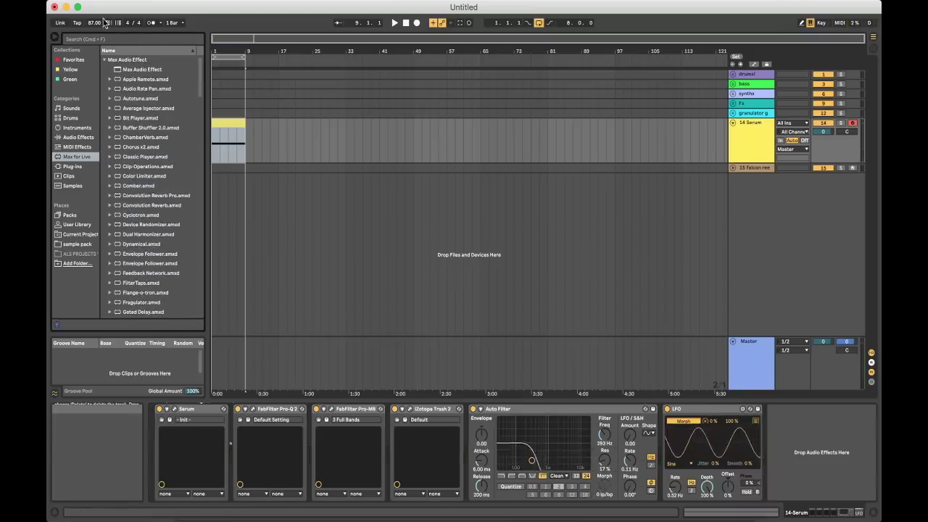
left_click(74, 137)
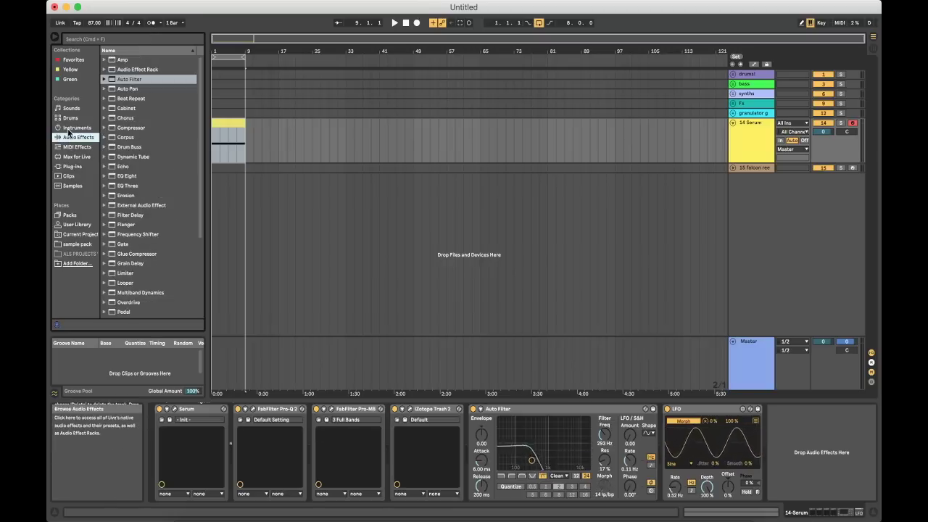
mouse_move(120, 77)
left_mouse_down()
mouse_move(328, 435)
mouse_move(373, 438)
left_mouse_up()
left_click(455, 476)
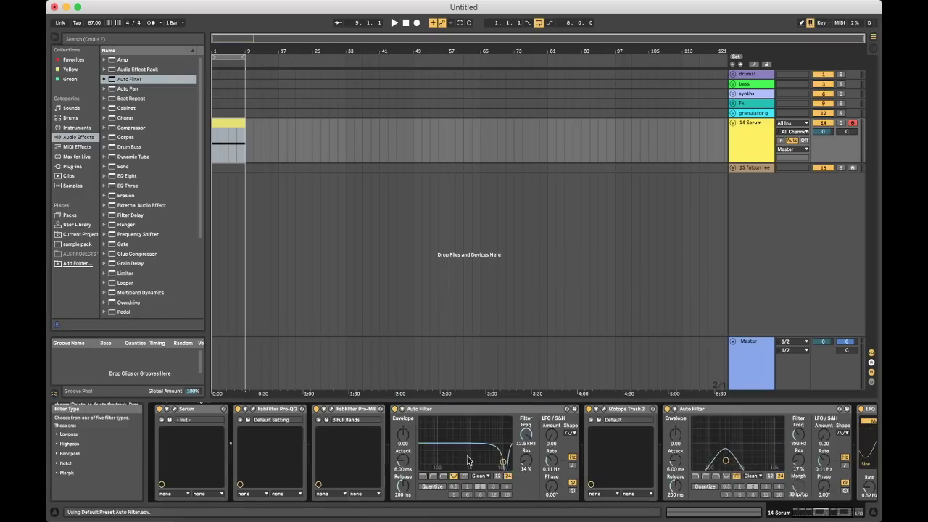
Step: Set the notch filter's frequency to 524 Hz and resonance to 0 %, with its LFO at amount 30.0 and rate 0.17 Hz
left_click_drag(502, 462, 451, 462)
left_click_drag(546, 435, 547, 419)
left_click_drag(526, 457, 527, 461)
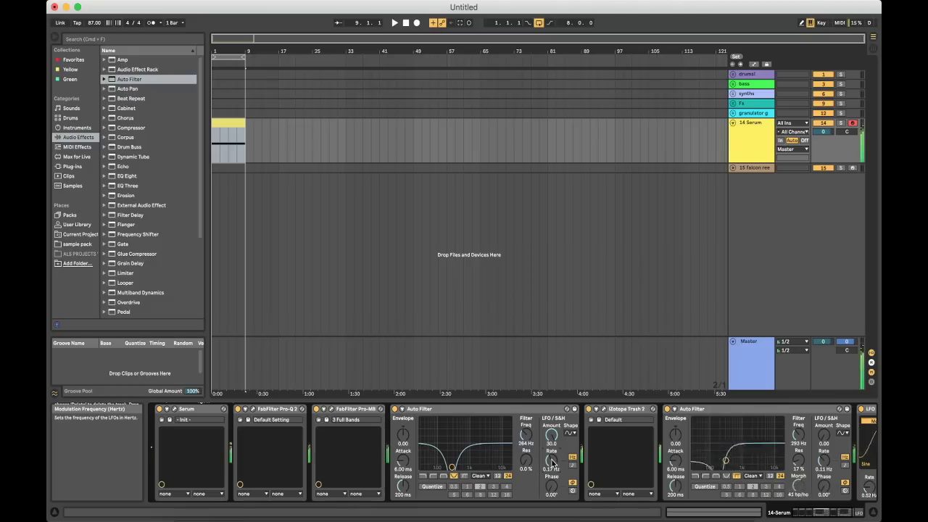
left_click_drag(526, 434, 526, 419)
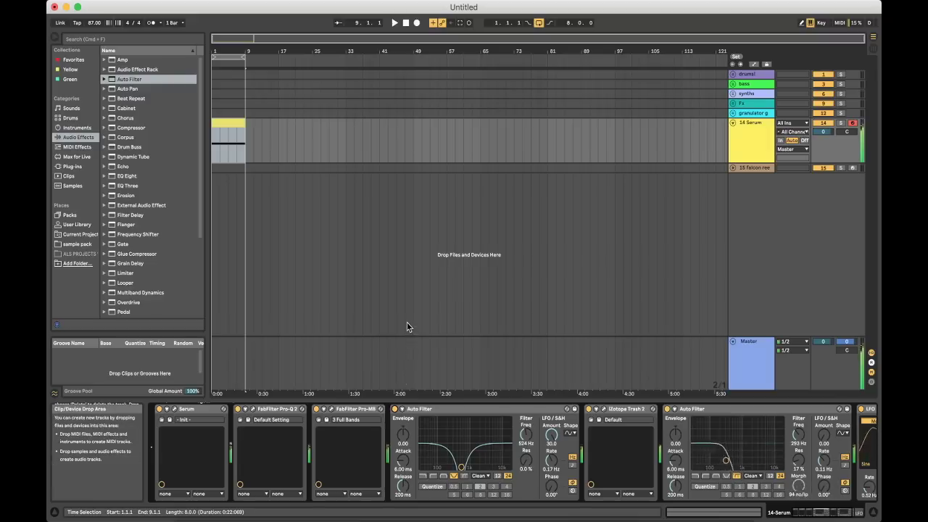
Step: Fold all the audio effects after Serum, from Pro-Q 2 through the LFO, in the device chain
double_click(468, 409)
double_click(468, 409)
double_click(468, 410)
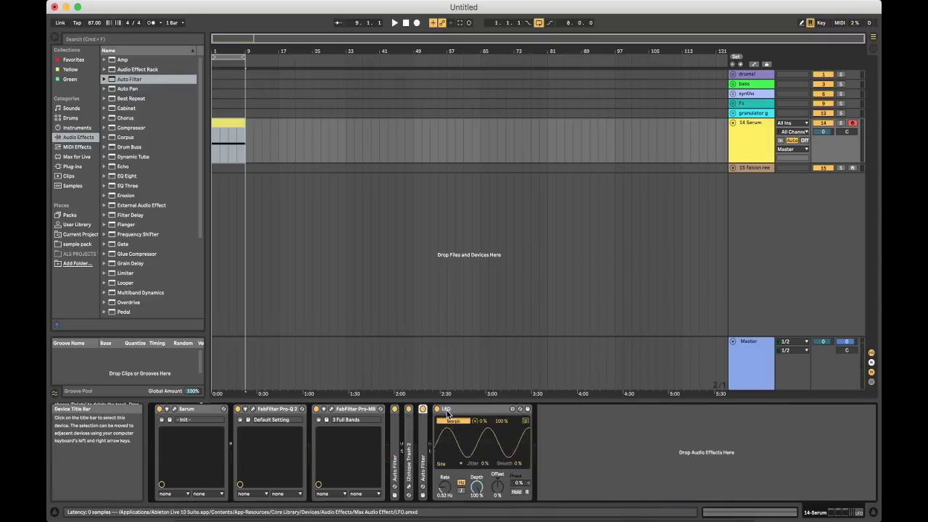
double_click(355, 409)
double_click(390, 409)
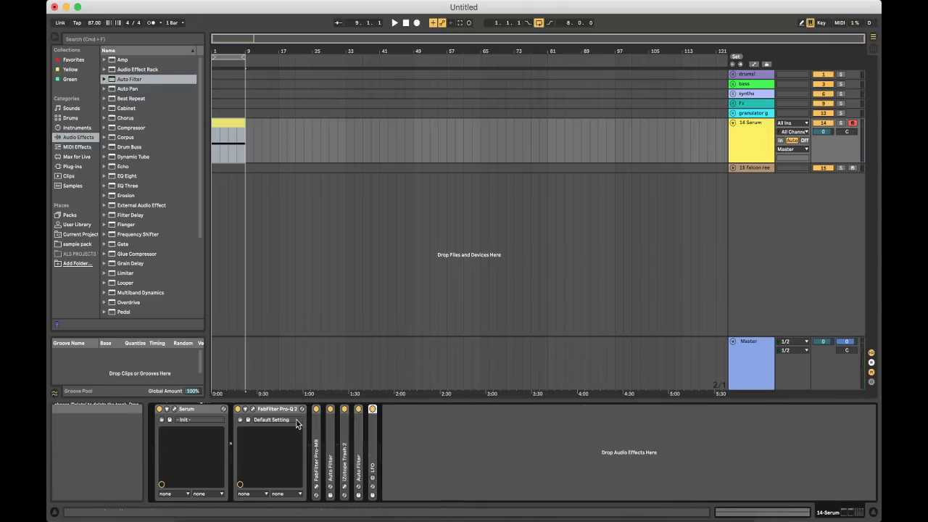
double_click(272, 410)
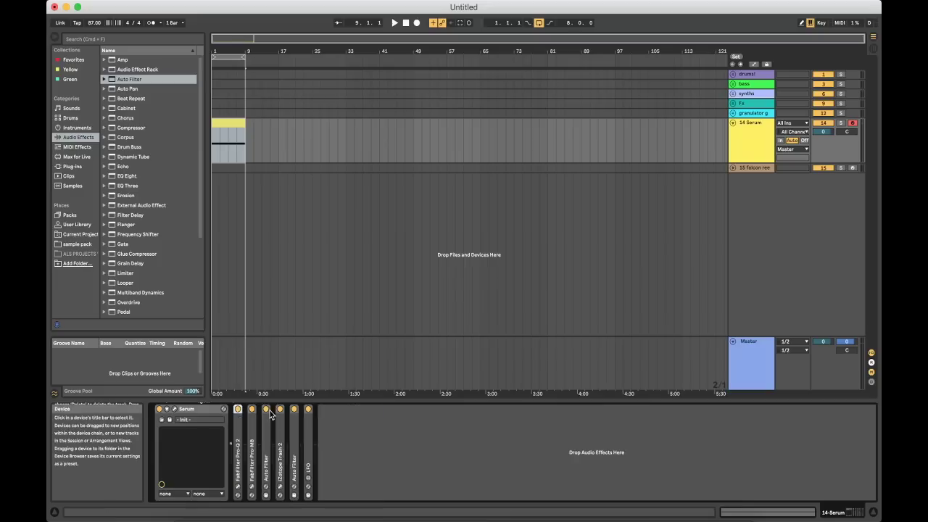
Step: Unfold the notch Auto Filter, Trash 2 and the morph Auto Filter to review them, and fold each one again
double_click(267, 449)
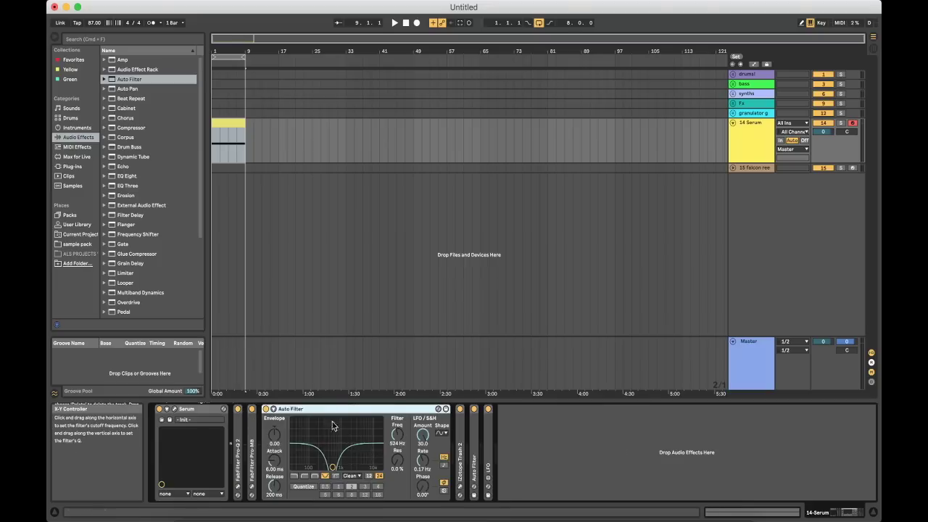
double_click(459, 435)
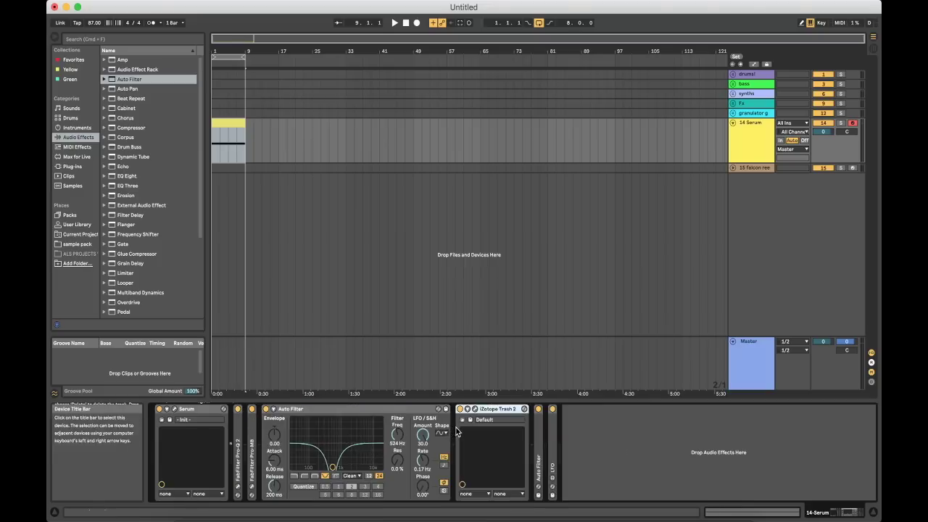
double_click(501, 409)
double_click(298, 409)
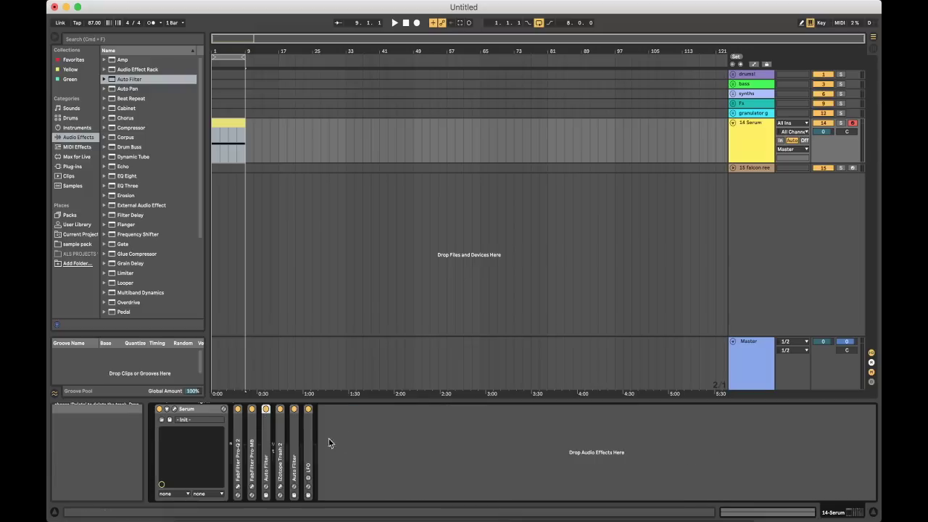
double_click(294, 442)
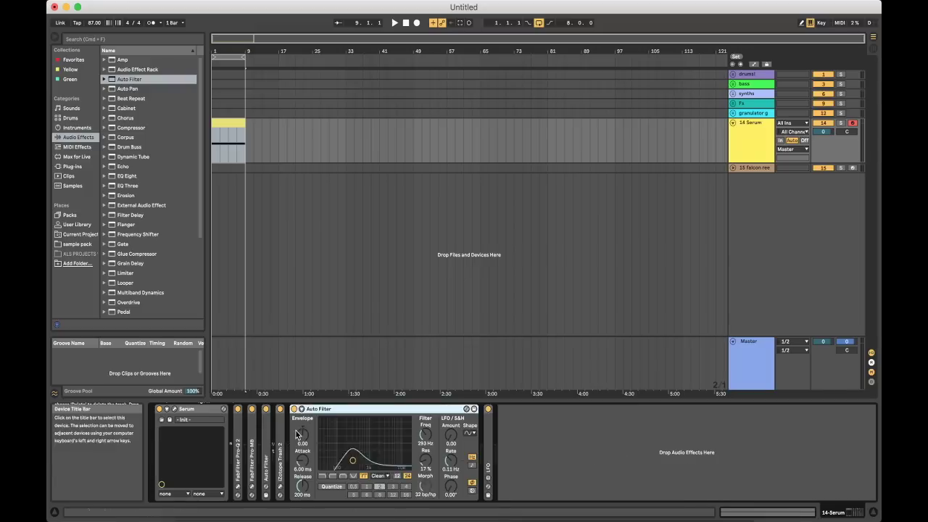
double_click(331, 411)
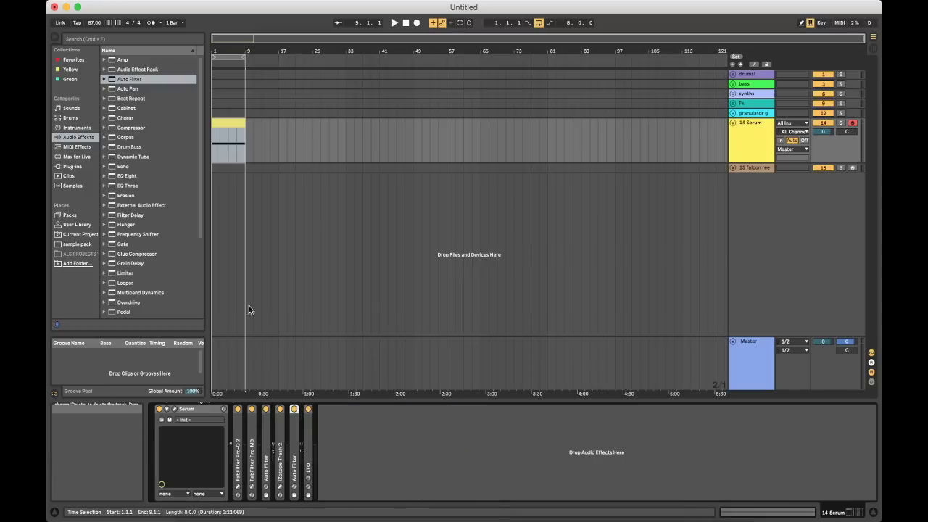
Step: Add FabFilter Saturn at the end of the Serum chain and raise its Warm Tape drive slightly
left_click(72, 167)
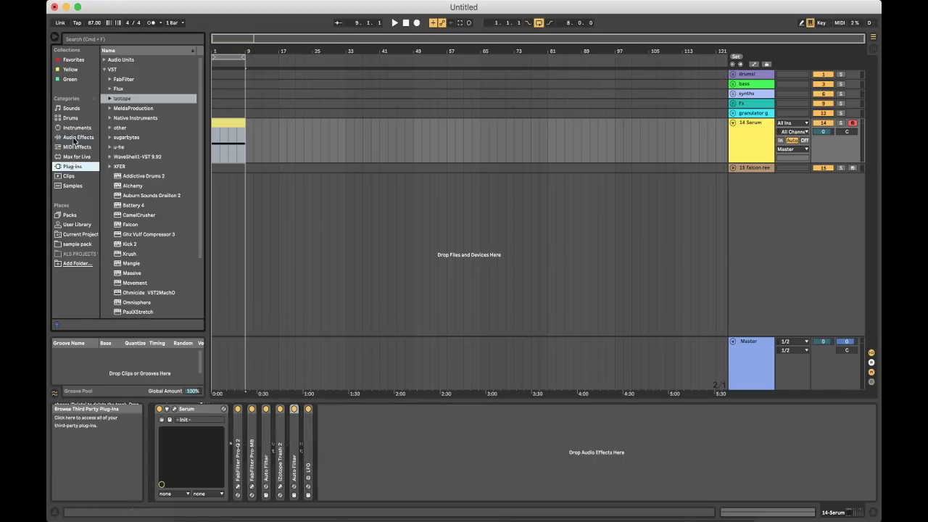
left_click(109, 79)
double_click(145, 127)
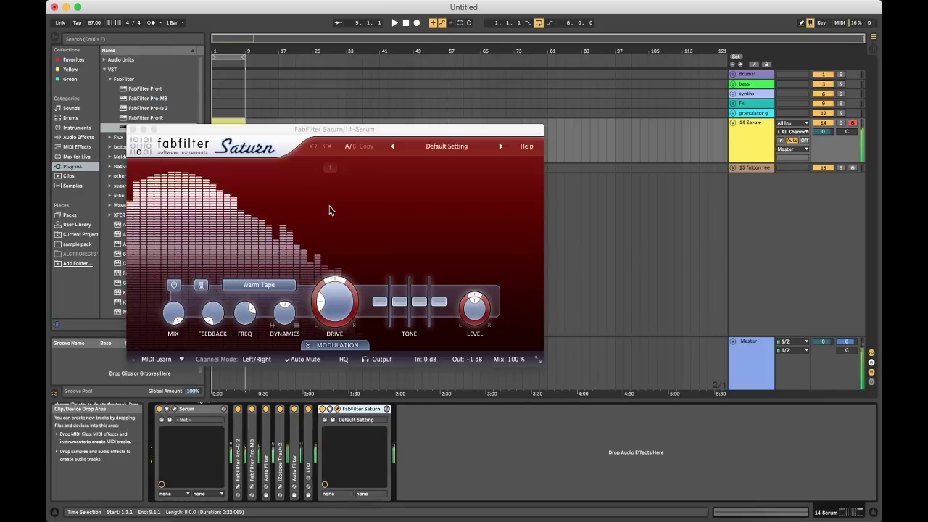
left_click_drag(330, 310, 328, 290)
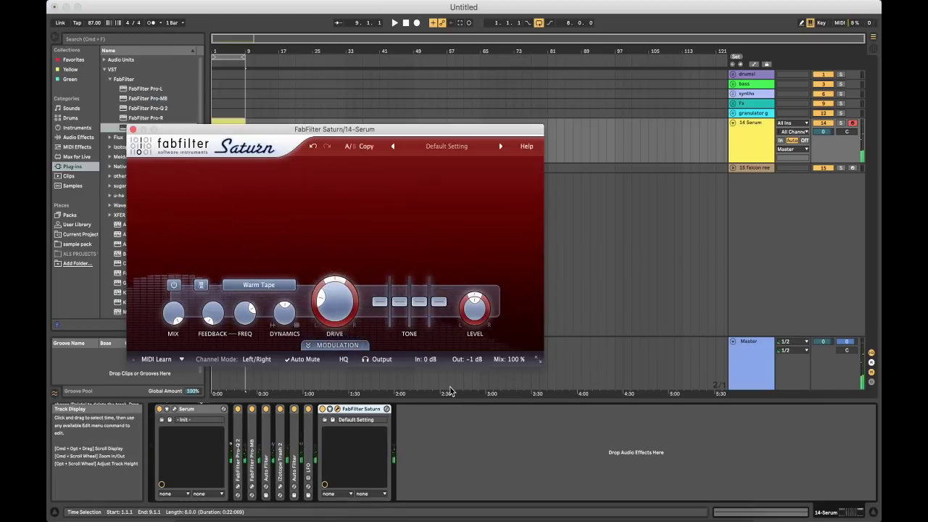
Step: Set Saturn's output gain to 0 dB, adjust the band's Dynamics amount, and close the plug-in window
mouse_move(470, 361)
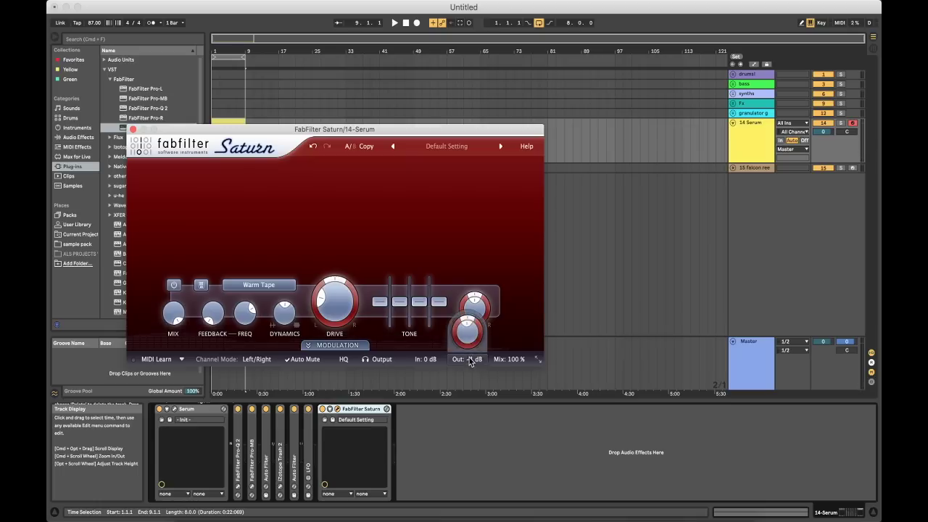
mouse_move(467, 337)
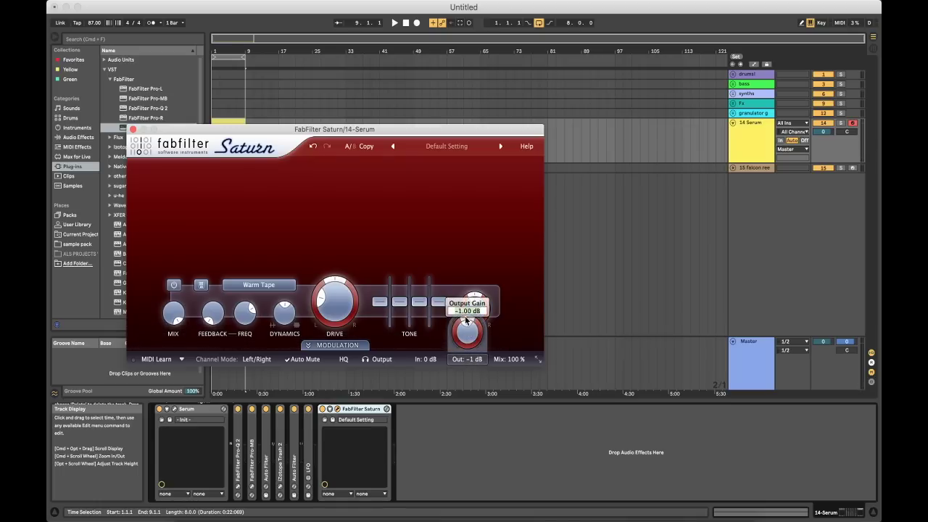
double_click(466, 320)
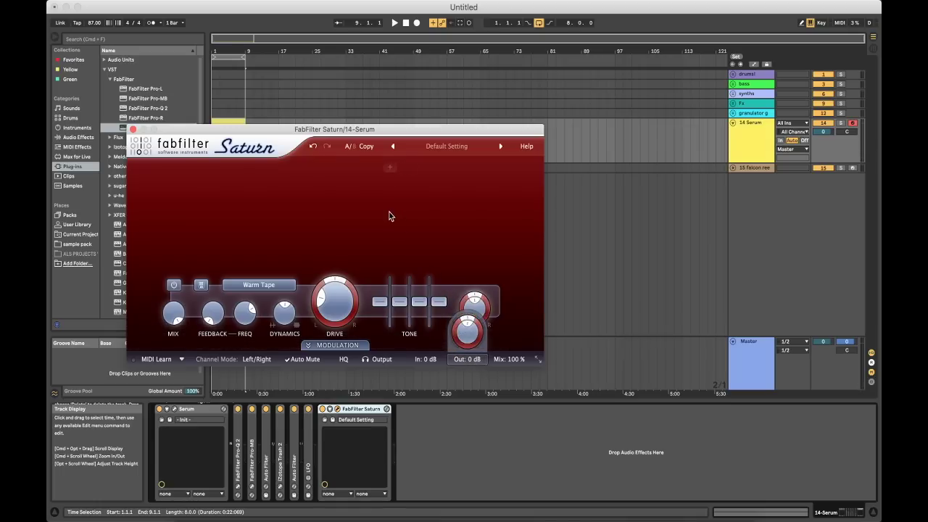
mouse_move(277, 304)
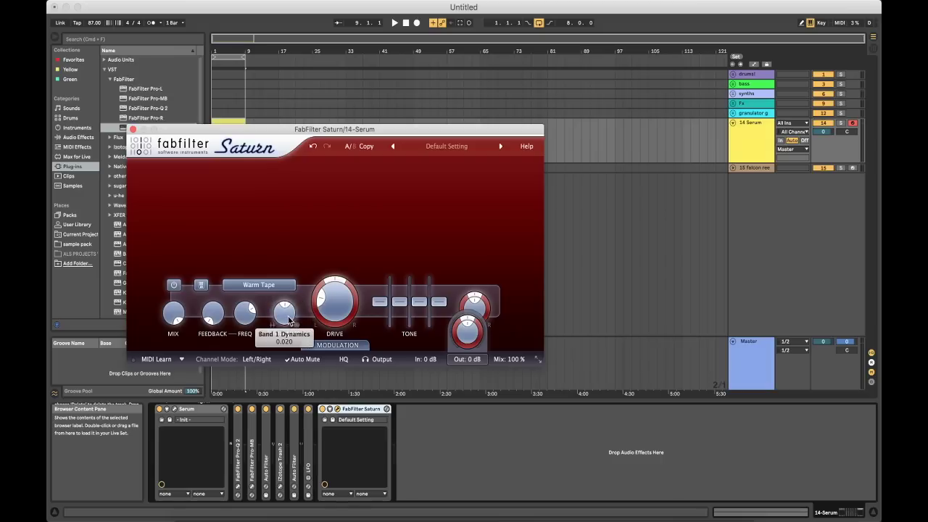
mouse_move(288, 320)
left_click_drag(287, 313, 302, 239)
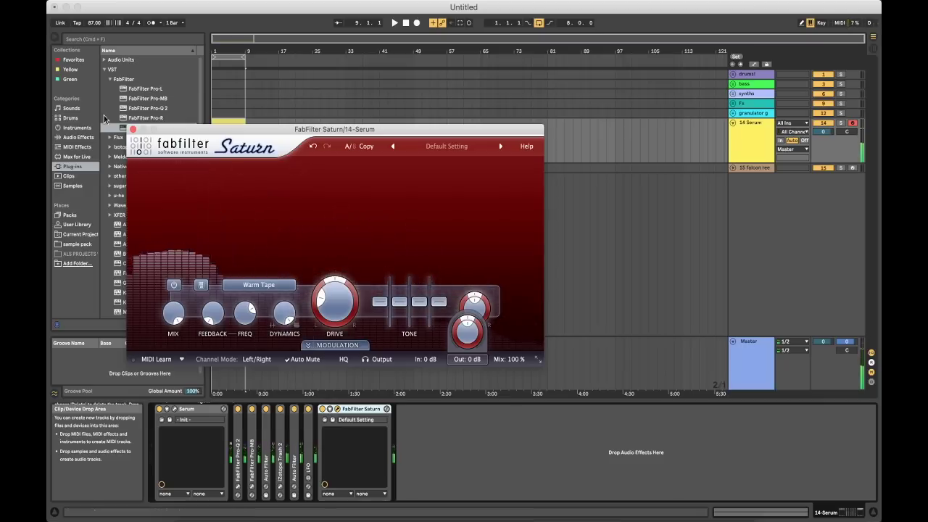
left_click(133, 131)
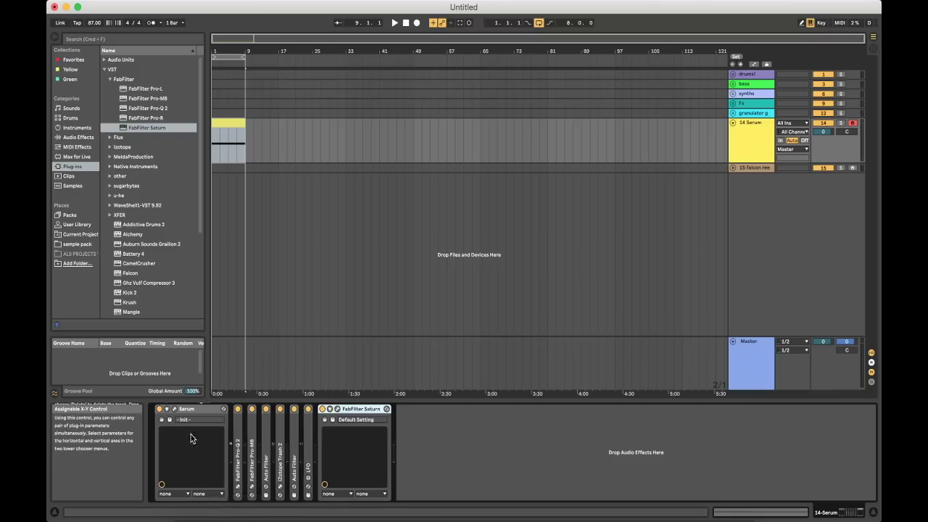
Step: Reopen Serum and route Env 2 to the global Mast.Tun in the first free modulation matrix row
left_click(174, 408)
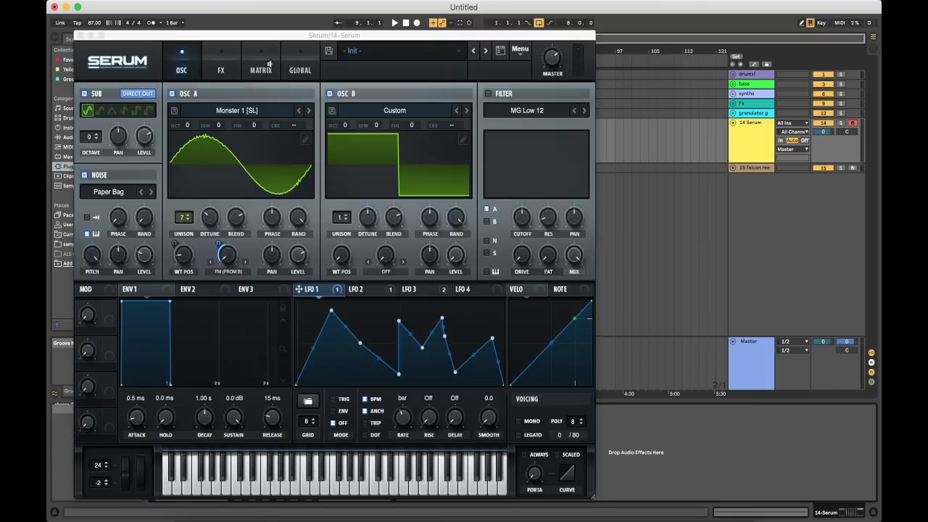
left_click(299, 61)
left_click(262, 65)
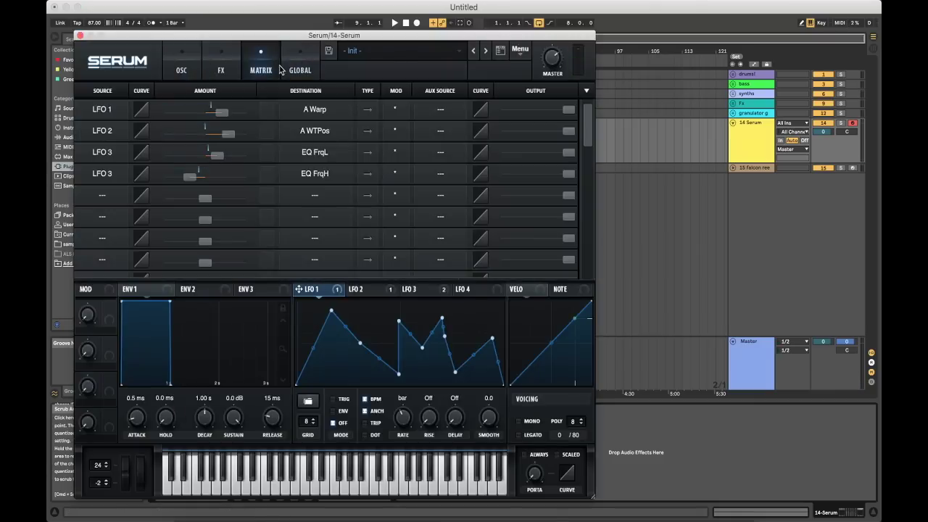
left_click(116, 201)
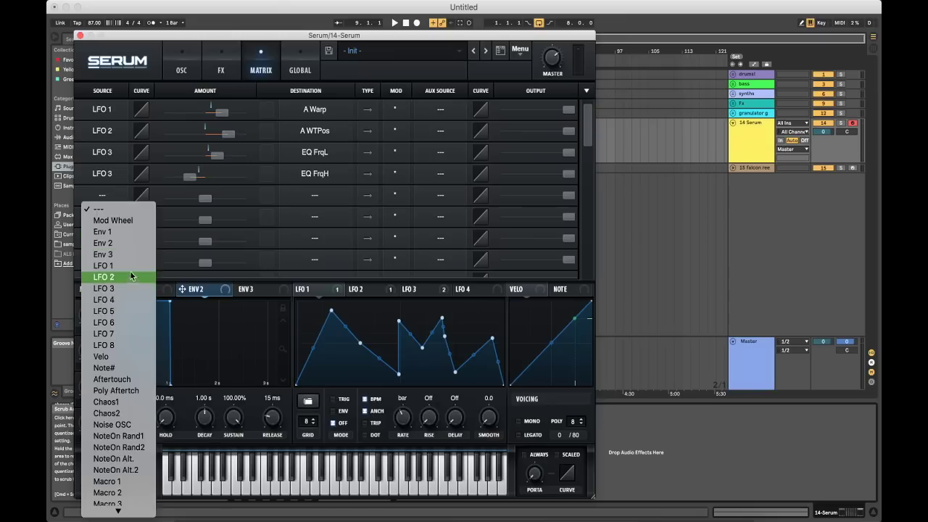
left_click(126, 245)
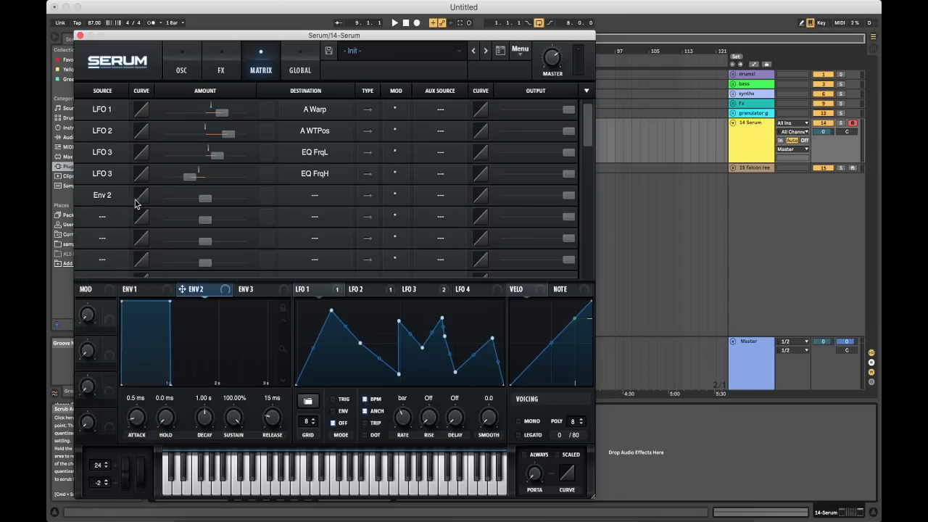
left_click(293, 200)
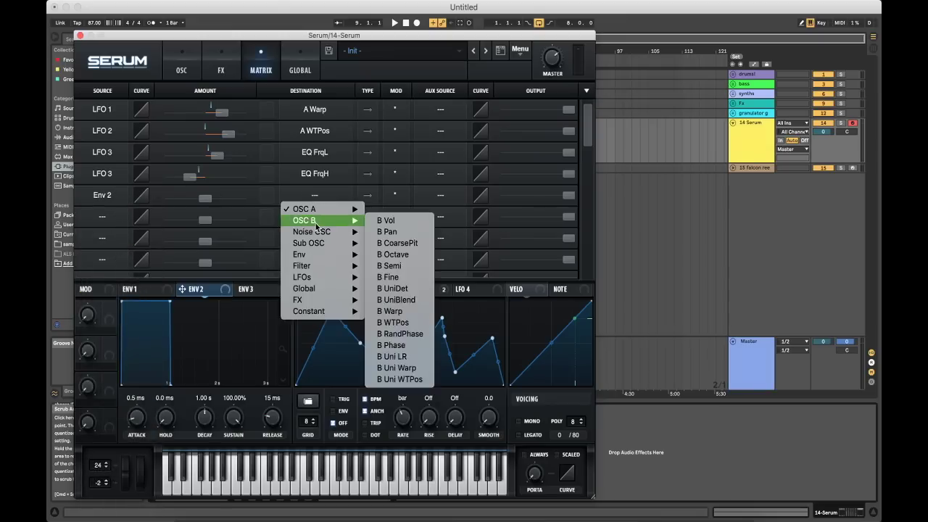
mouse_move(338, 290)
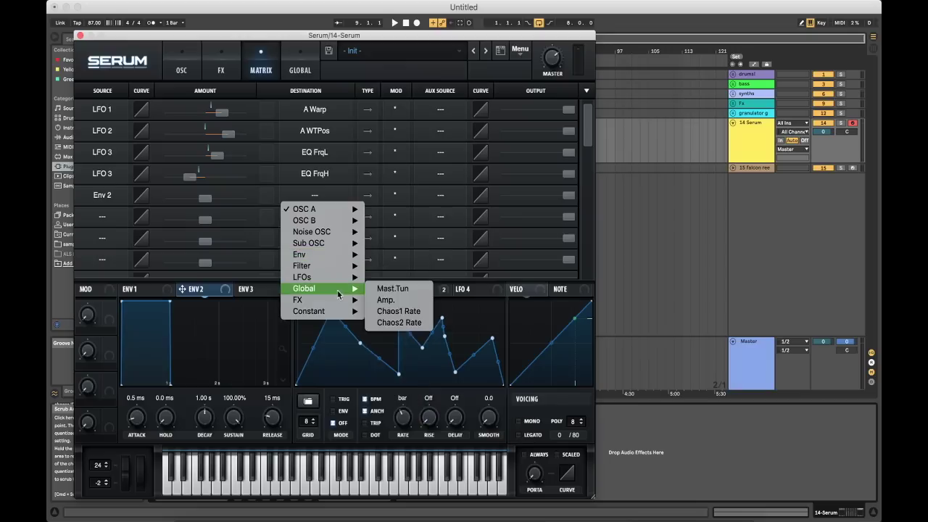
left_click(394, 289)
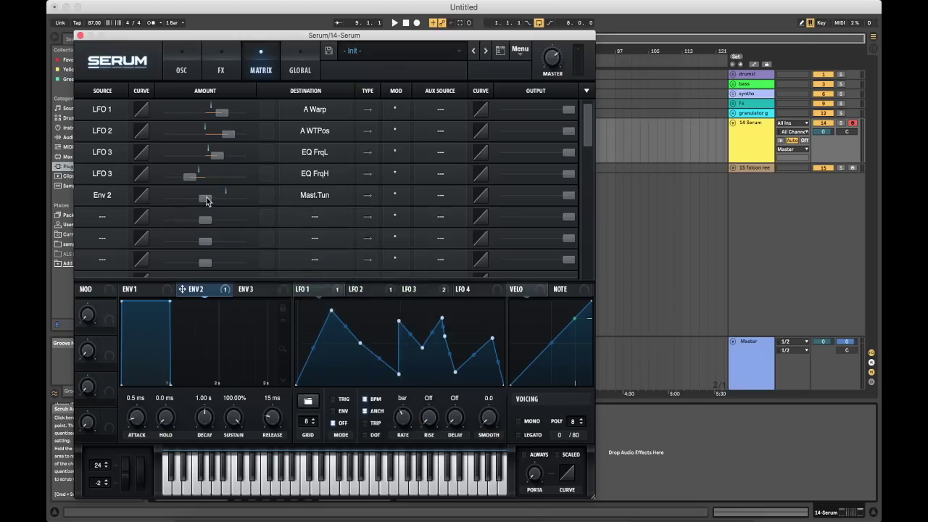
Step: Set Env 2's sustain to 0% and its attack to 2.9 ms
left_click_drag(232, 424, 234, 504)
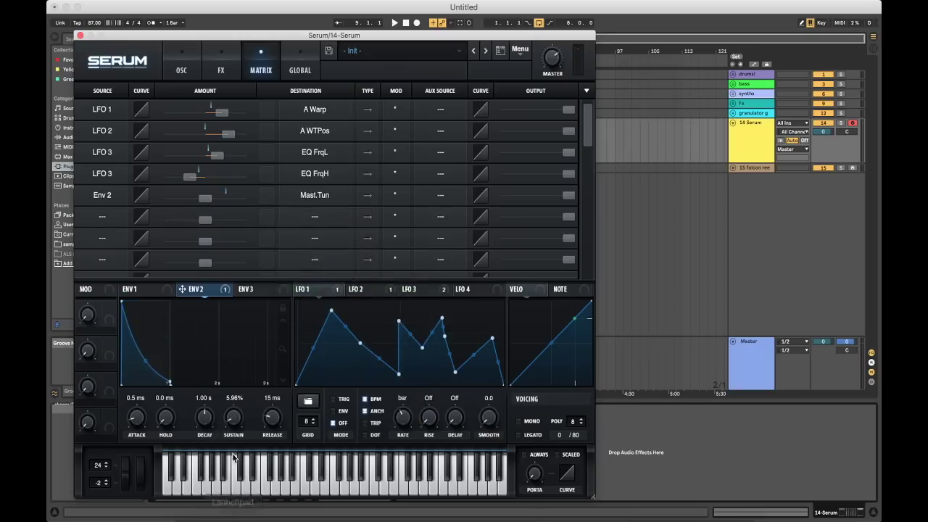
left_click_drag(238, 424, 236, 467)
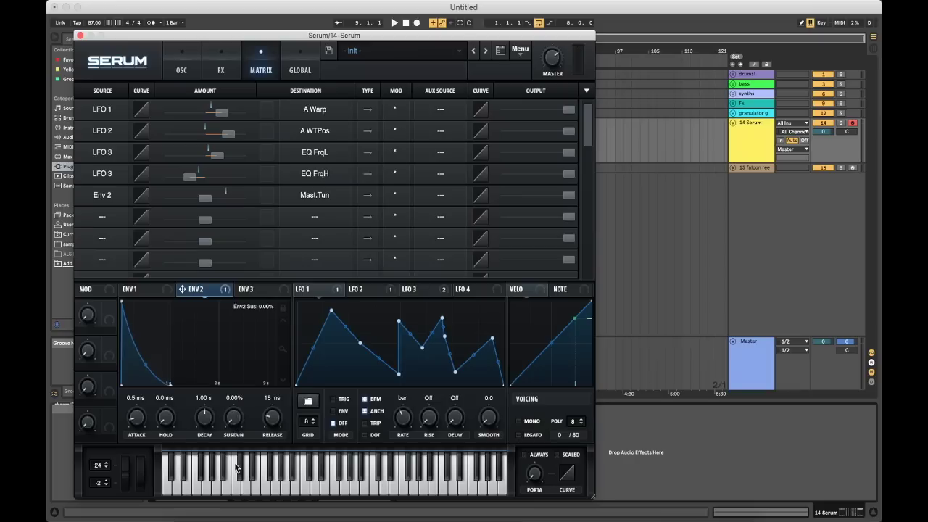
left_click(143, 424)
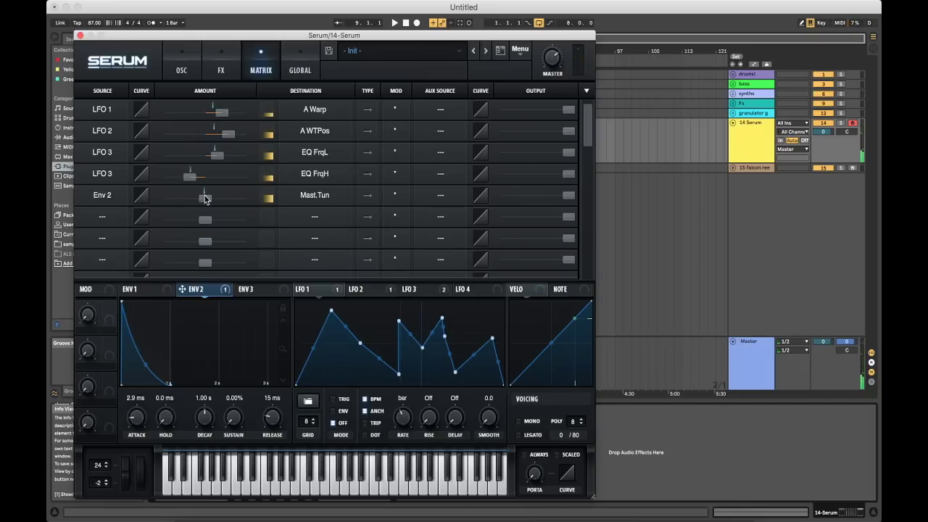
Step: Raise the Env 2 amount on Mast.Tun slightly, shorten Env 2's decay to 57 ms, and close Serum
left_click(205, 200)
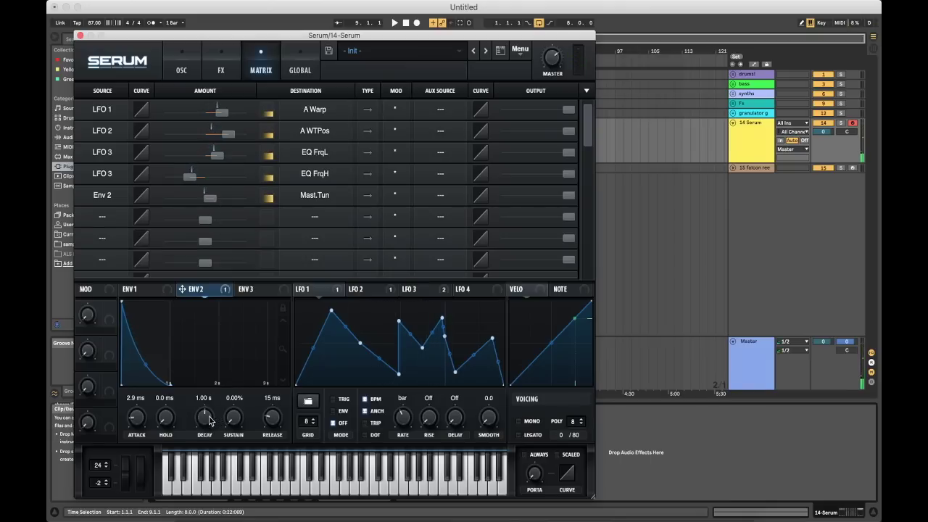
left_click_drag(209, 421, 208, 430)
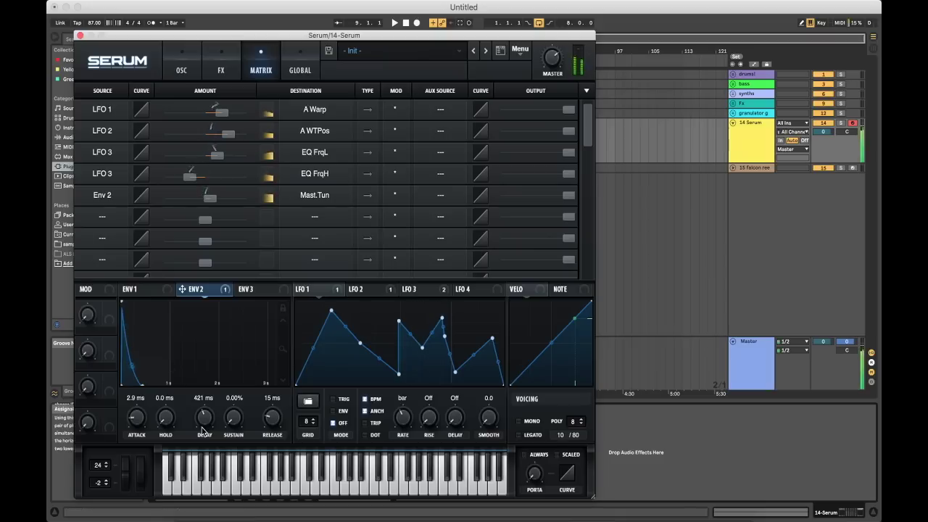
left_click_drag(207, 418, 209, 431)
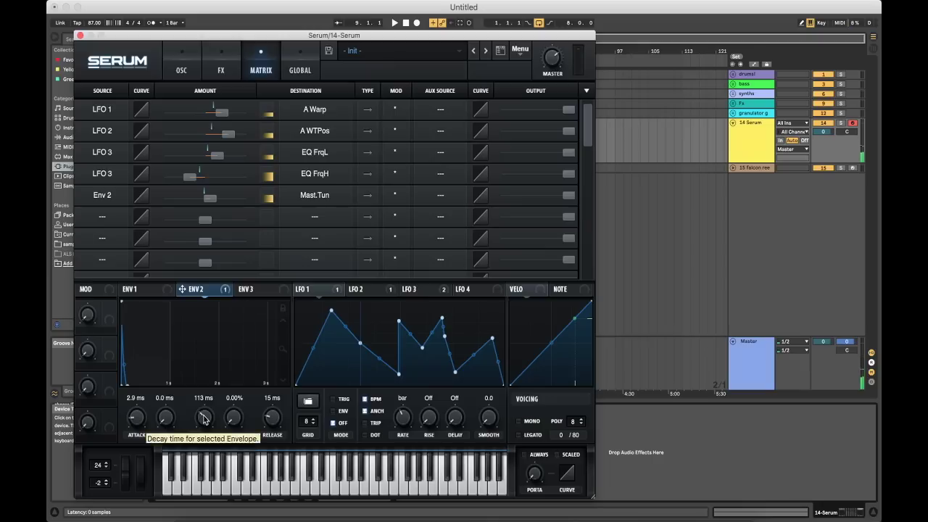
scroll(205, 419, "down", 1)
scroll(204, 419, "down", 3)
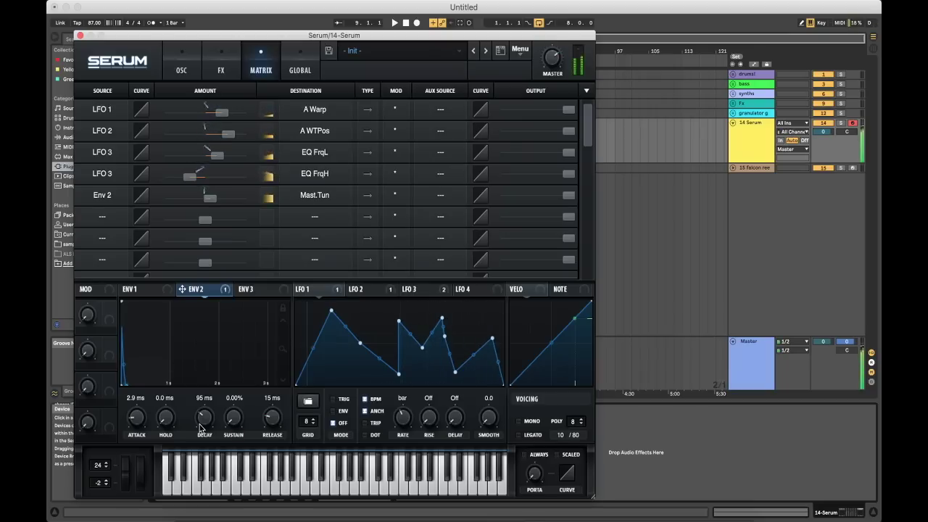
mouse_move(202, 424)
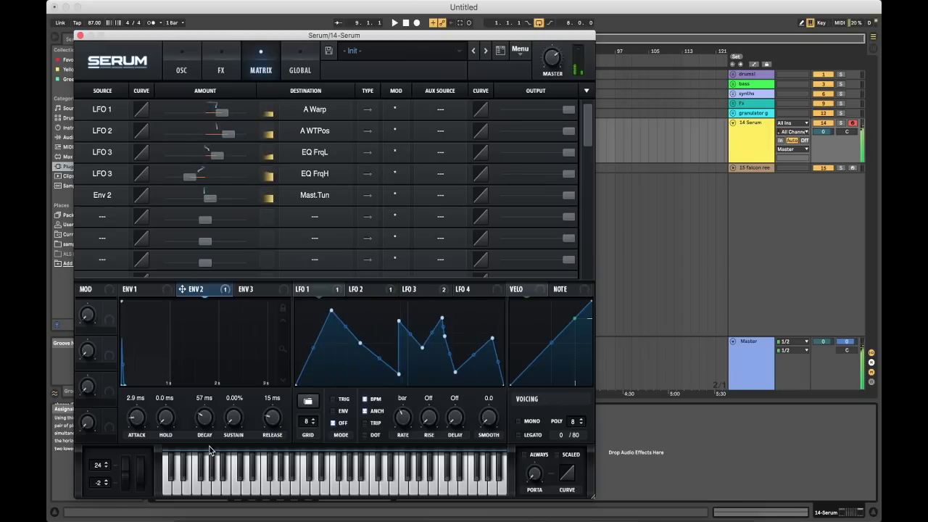
left_click(80, 36)
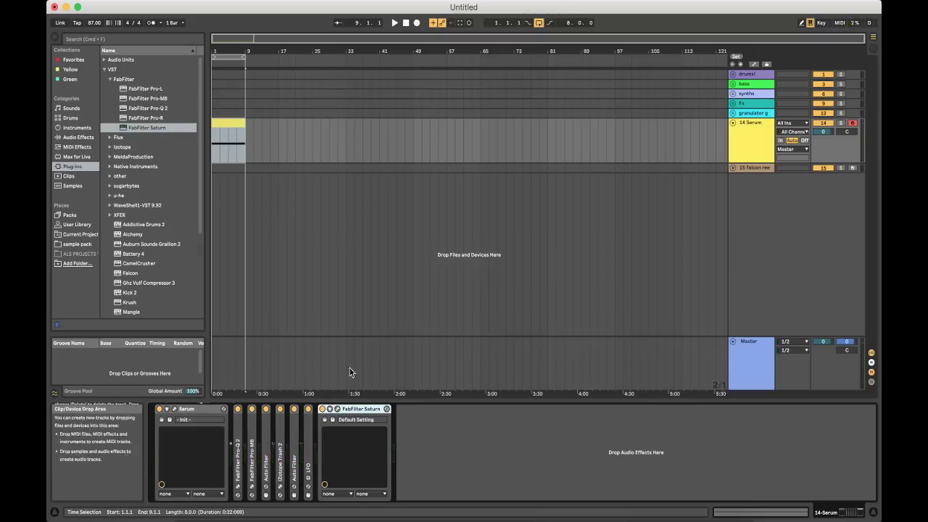
Step: Fold Saturn, and review the first two Auto Filters in the falcon reese track's device chain, folding each one again
key("Delete")
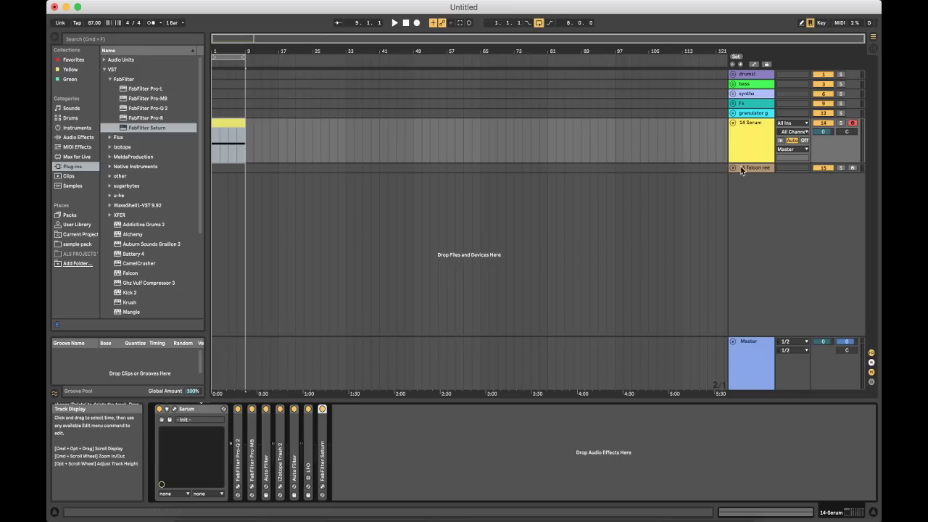
left_click(713, 169)
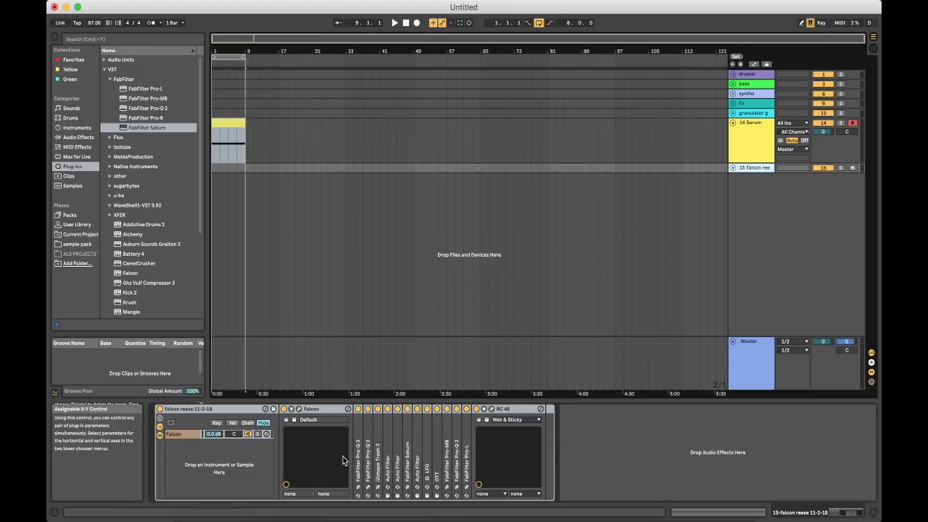
left_click(388, 438)
double_click(389, 436)
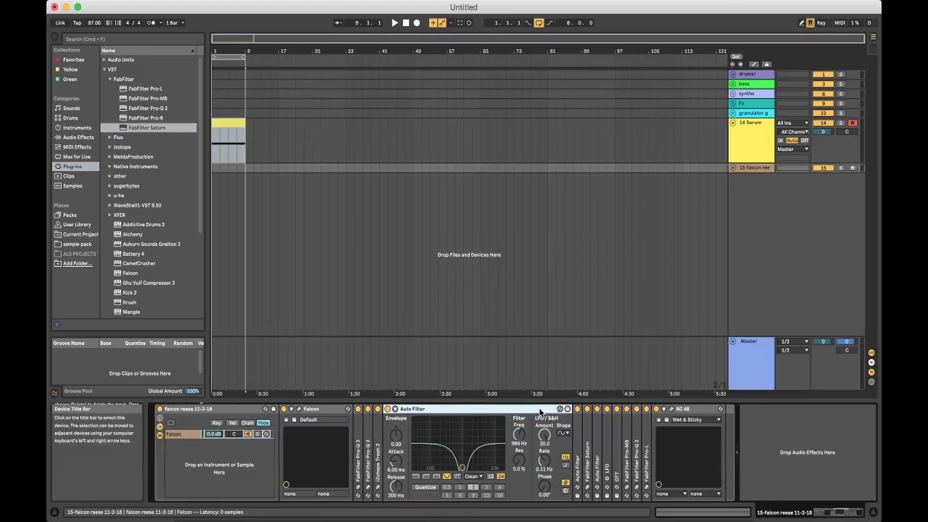
double_click(456, 420)
double_click(398, 444)
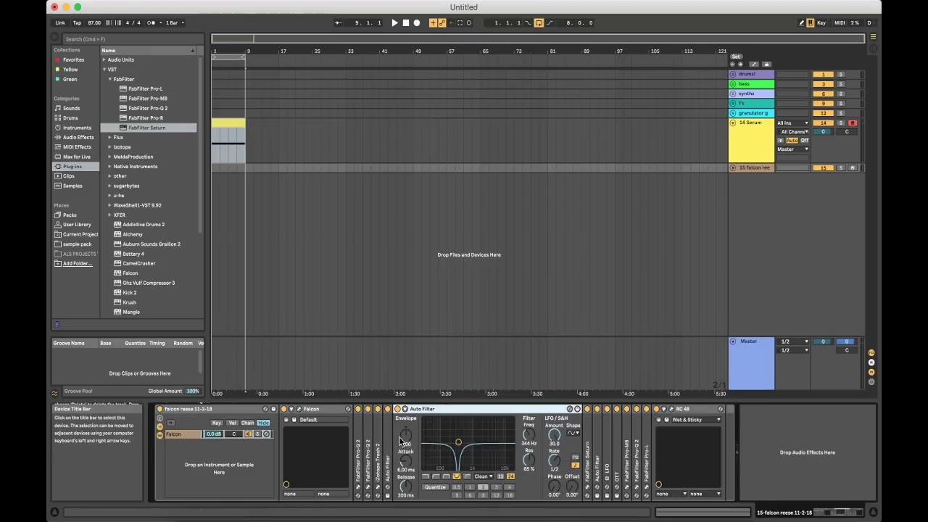
double_click(472, 410)
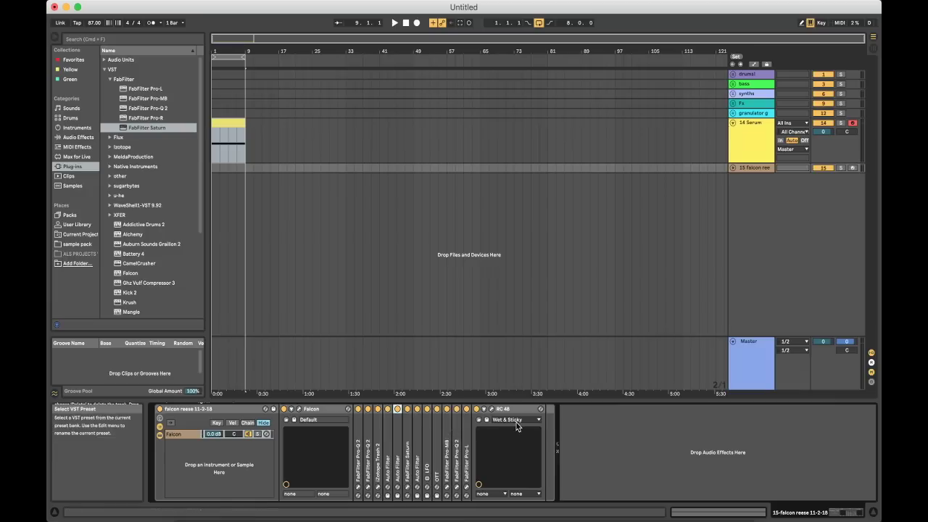
left_click(460, 429)
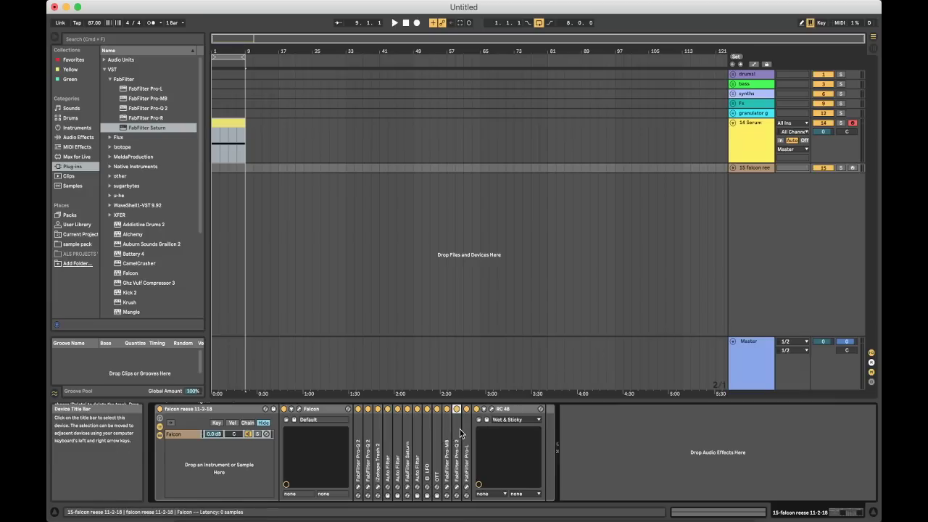
Step: Add the Native Instruments Choral effect at the end of the 14 Serum track's device chain
left_click(626, 166)
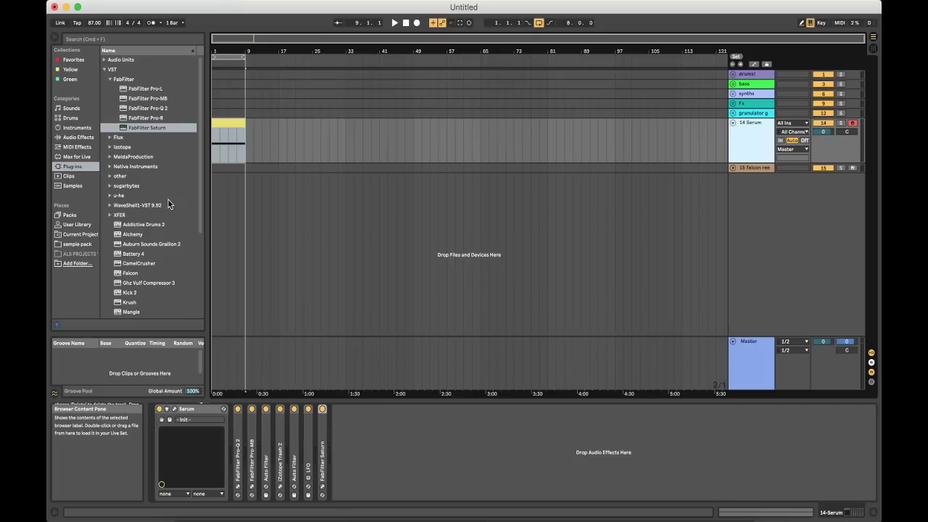
left_click(110, 79)
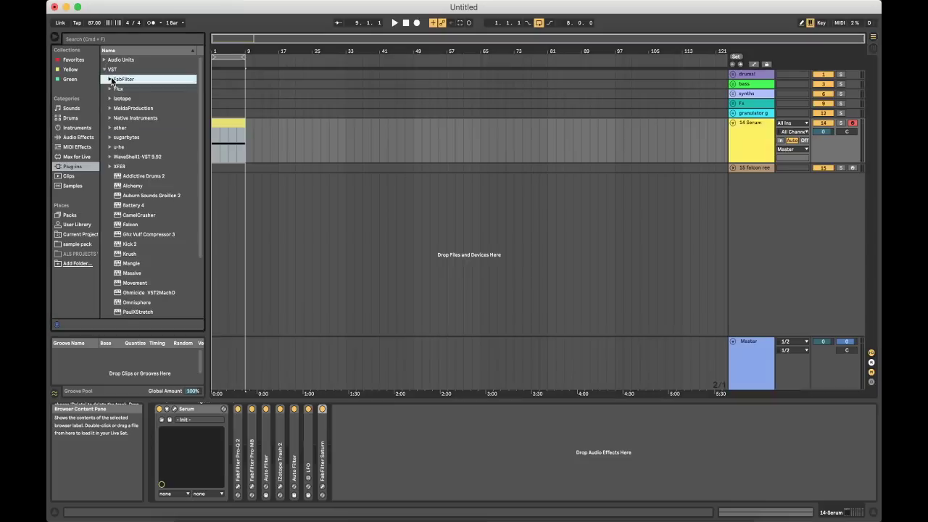
left_click(111, 118)
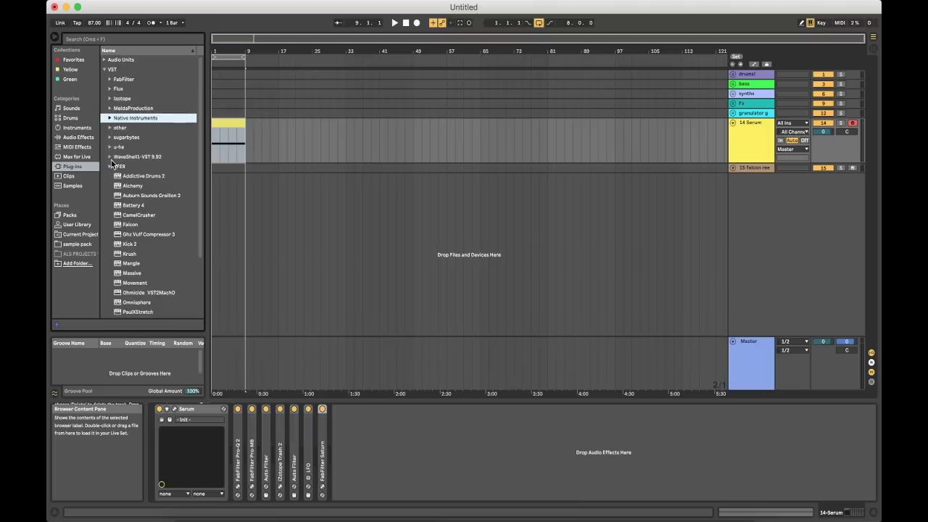
left_click(110, 117)
scroll(133, 138, "down", 2)
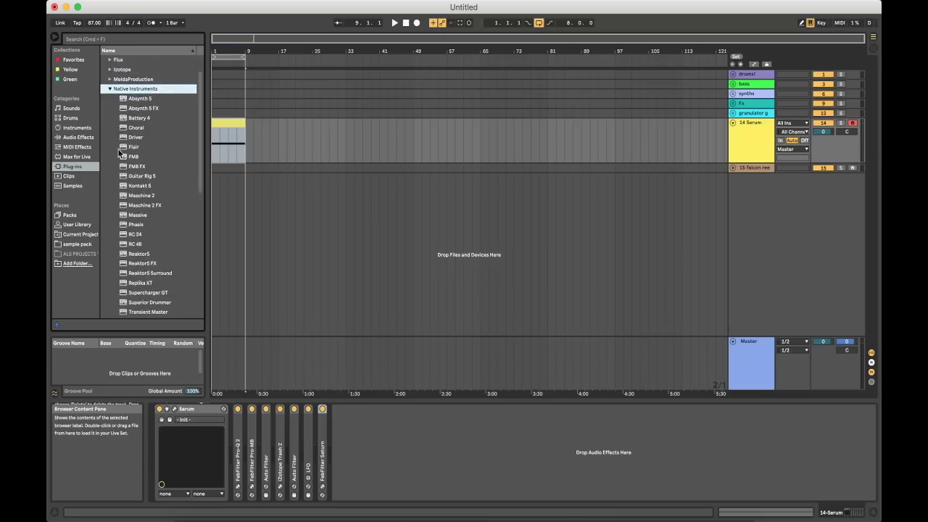
double_click(132, 129)
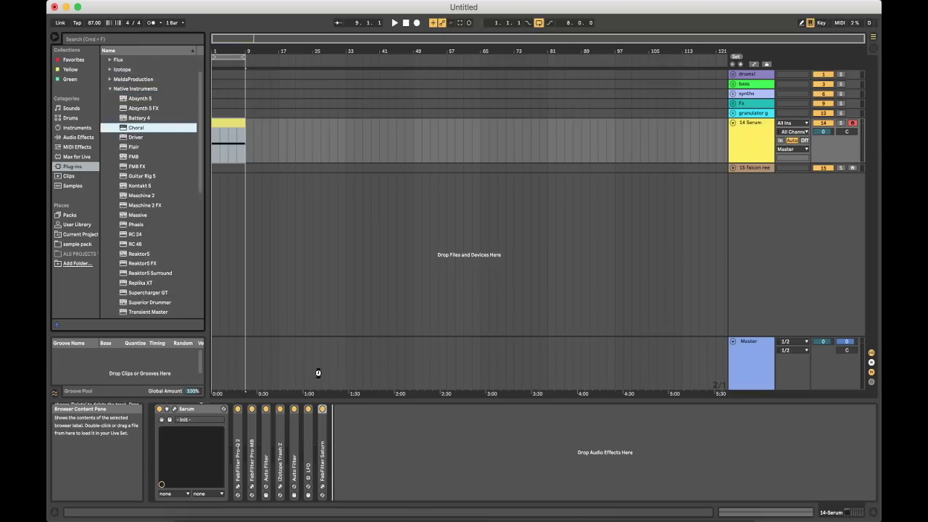
Step: Load the Classic Chorus II preset from Choral's Chorus category
left_click(124, 56)
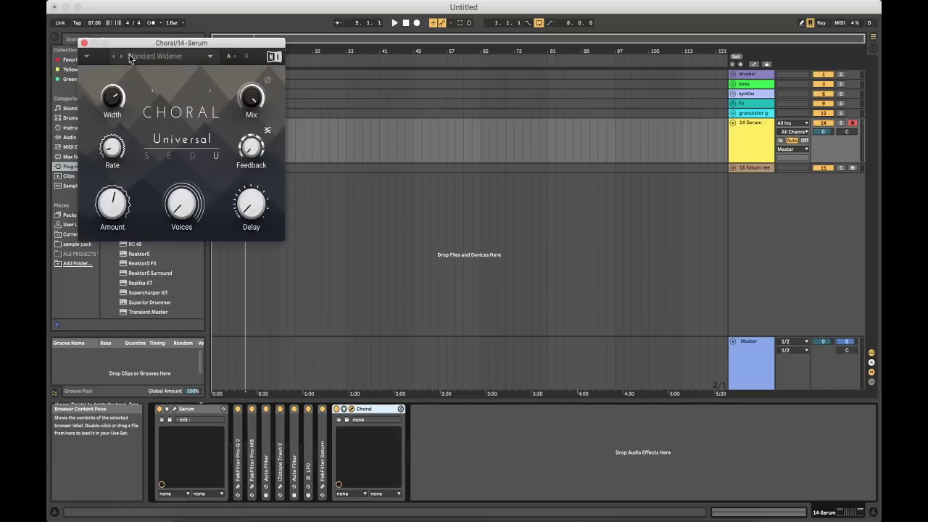
left_click(134, 56)
mouse_move(137, 72)
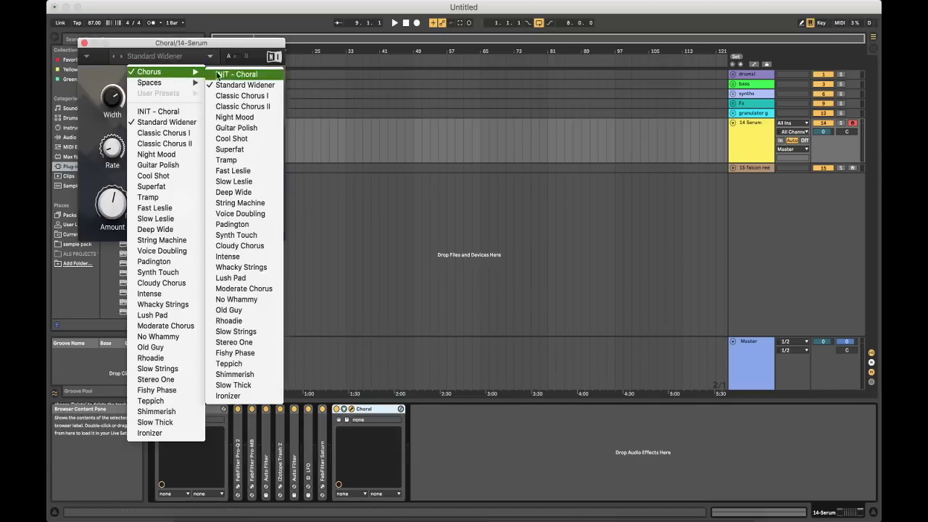
left_click(234, 107)
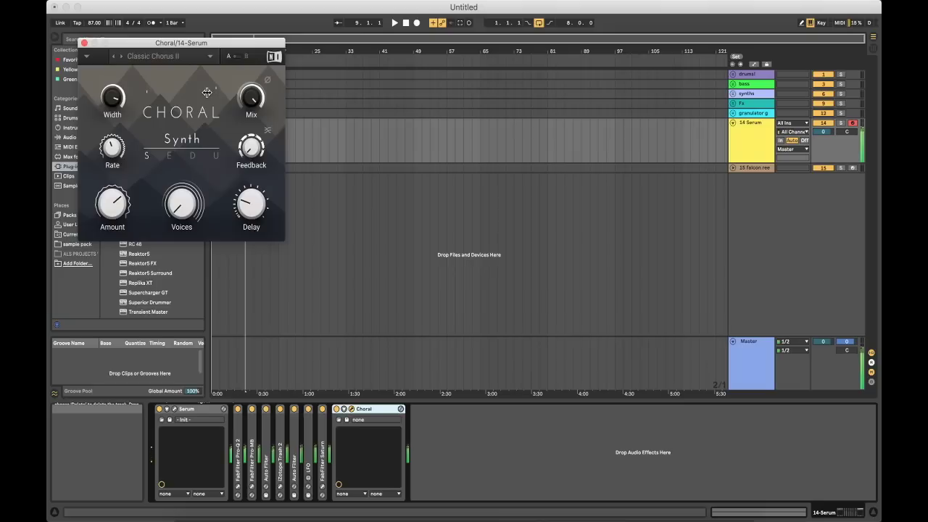
Step: Lower Choral's mix to 29%, close the plug-in window, and play back the bass clip
mouse_move(249, 100)
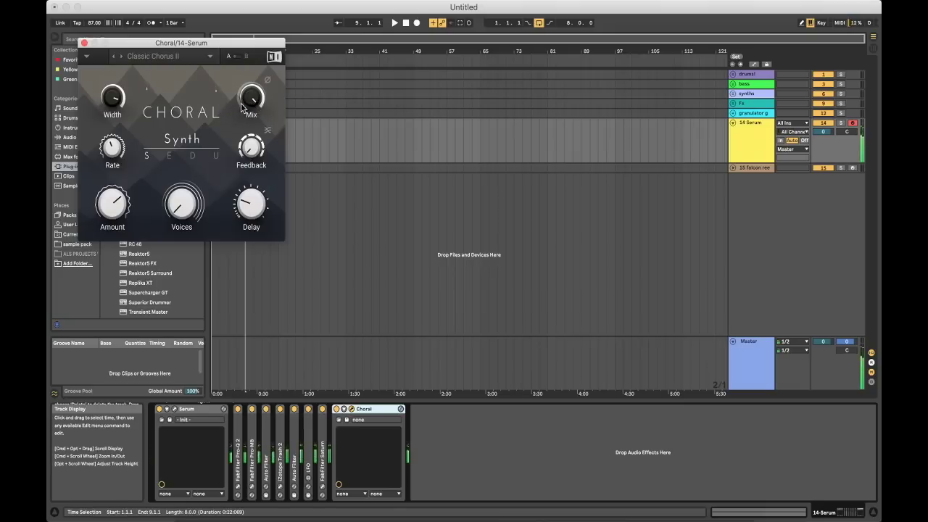
left_click_drag(248, 104, 249, 123)
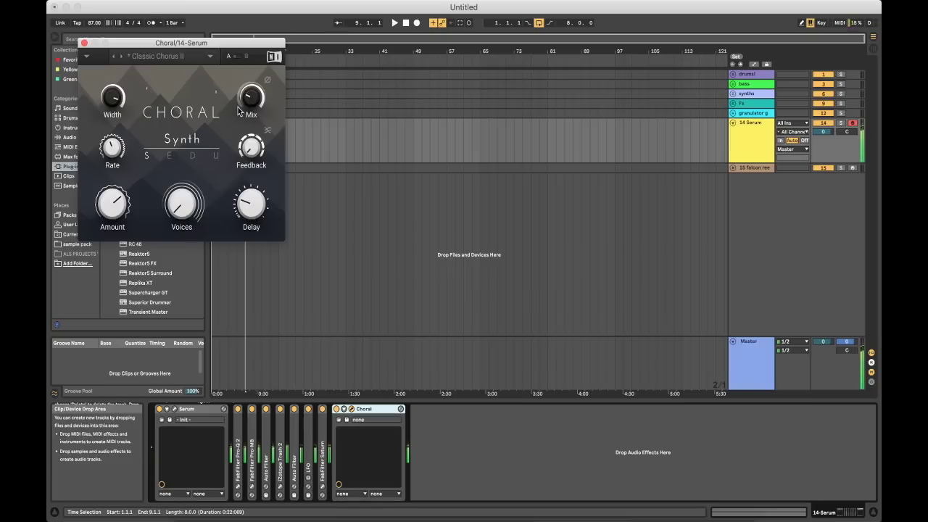
mouse_move(251, 105)
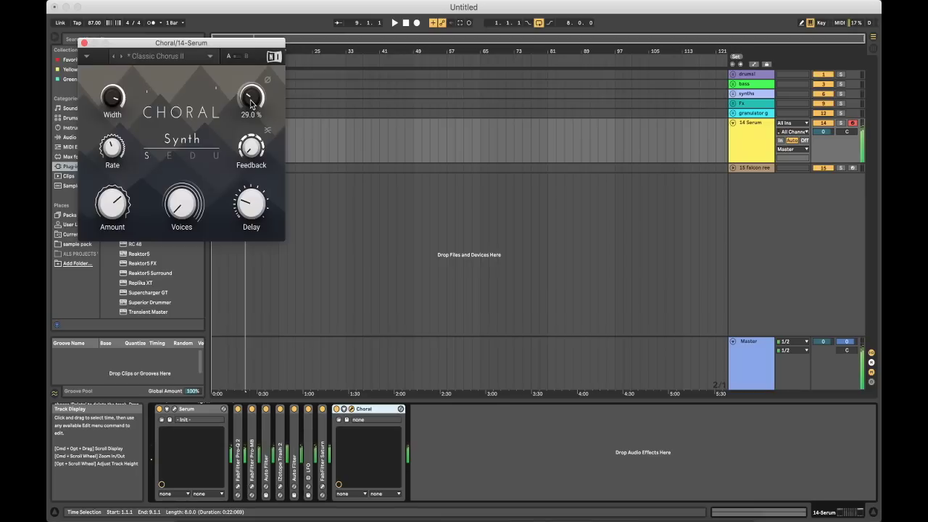
left_click(84, 42)
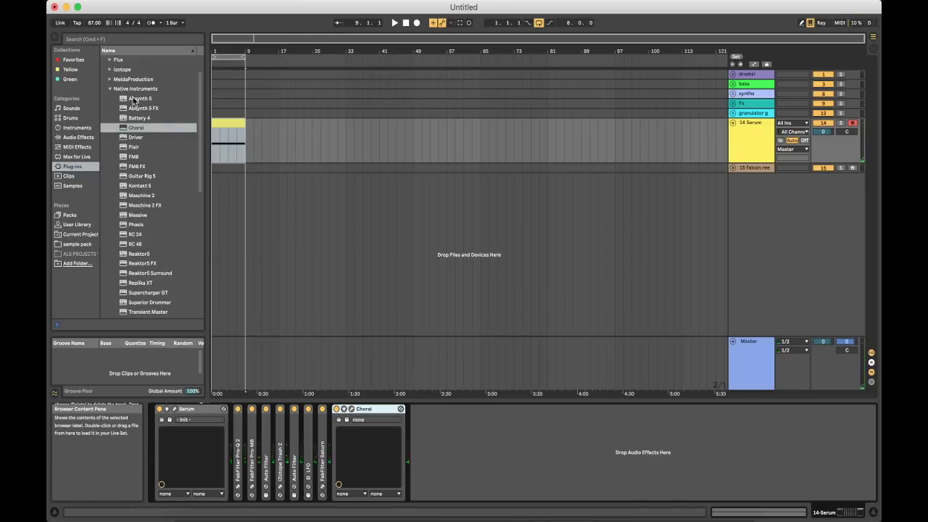
key("space")
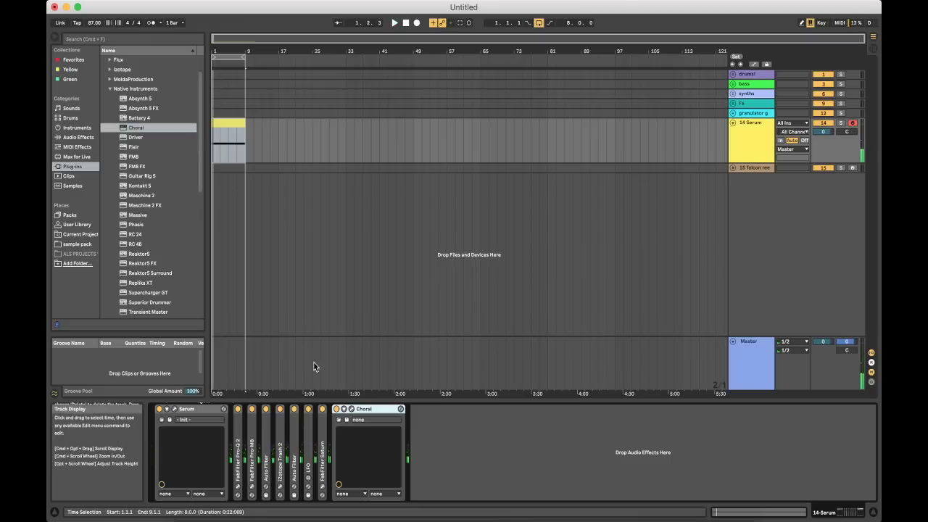
Step: Reopen Choral on the 14 Serum track, lower its mix to 15%, and close the plug-in window
left_click(352, 409)
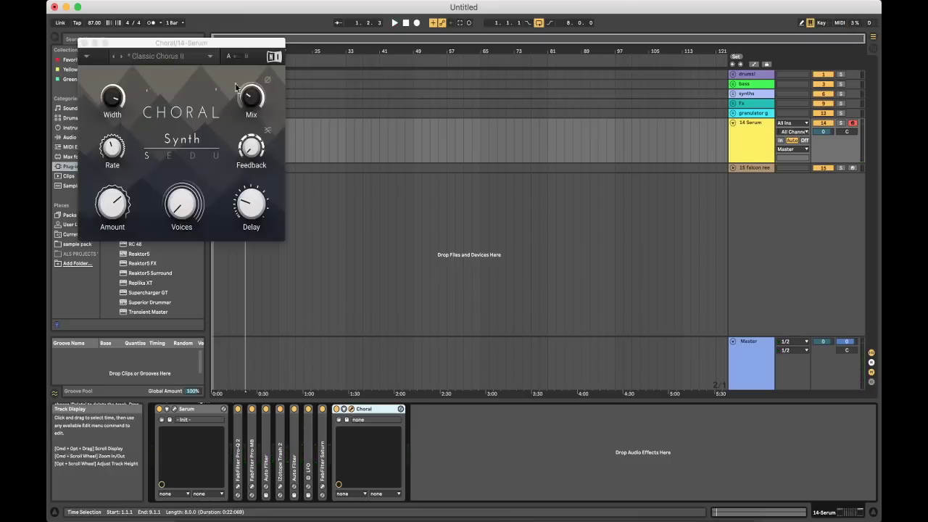
left_click(252, 96)
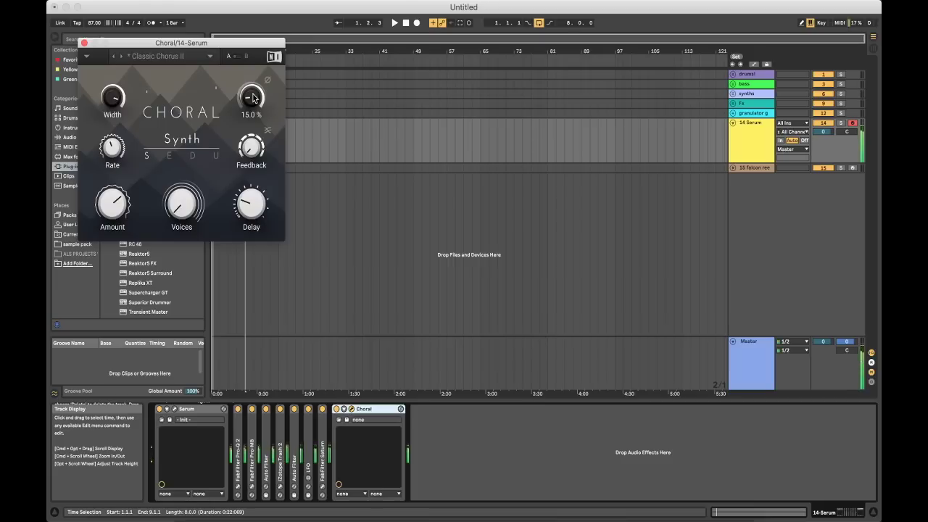
left_click(84, 43)
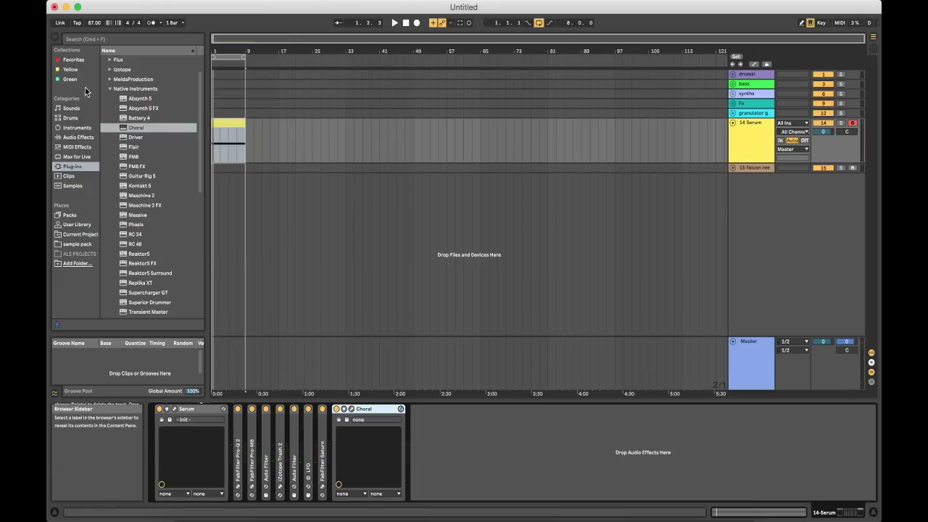
Step: Add the OTT preset of Multiband Dynamics after Choral in the 14 Serum track's device chain
left_click(109, 88)
left_click(78, 137)
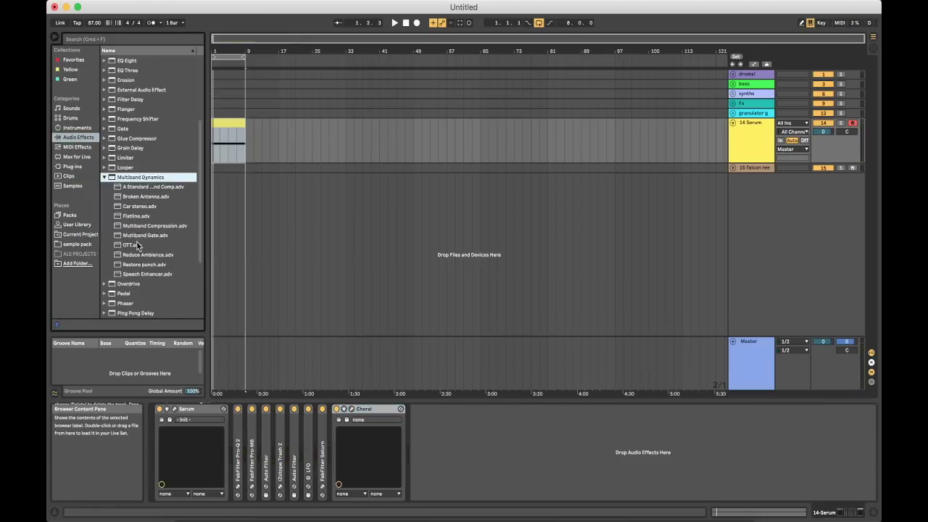
left_click(136, 244)
left_click_drag(138, 246, 466, 417)
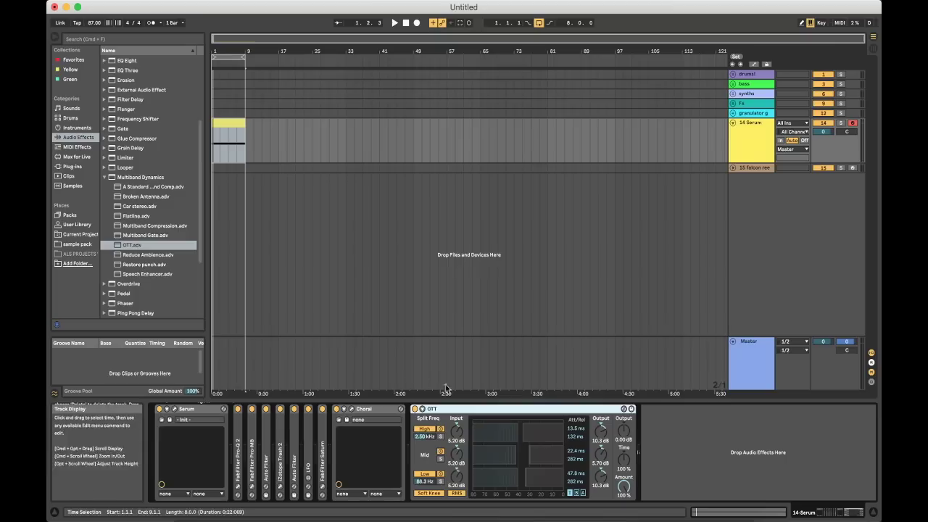
Step: Reduce OTT's amount to 58% and compare the bass with the effect bypassed and active
left_click_drag(629, 499, 629, 518)
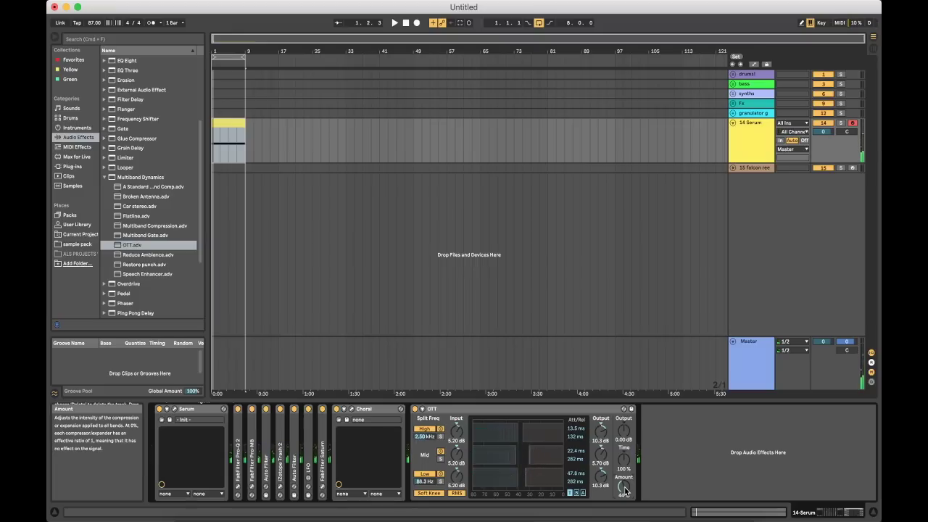
left_click(415, 410)
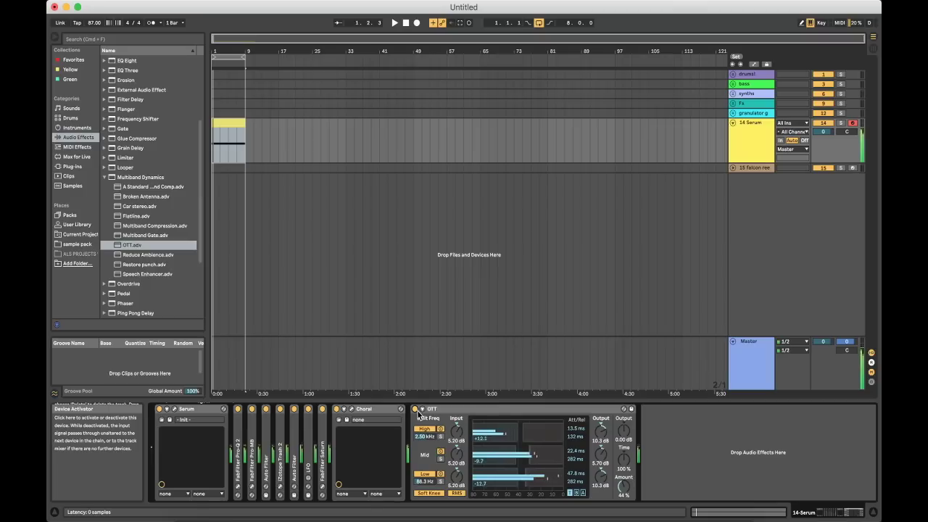
left_click(415, 409)
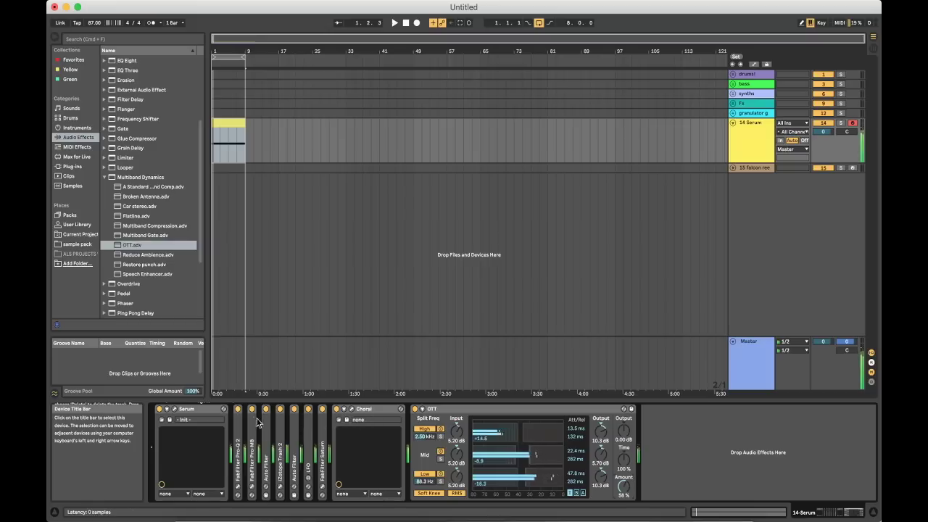
Step: Inspect Serum's pitch bend wheel and Note modulation curve, and close the plug-in window
left_click(176, 413)
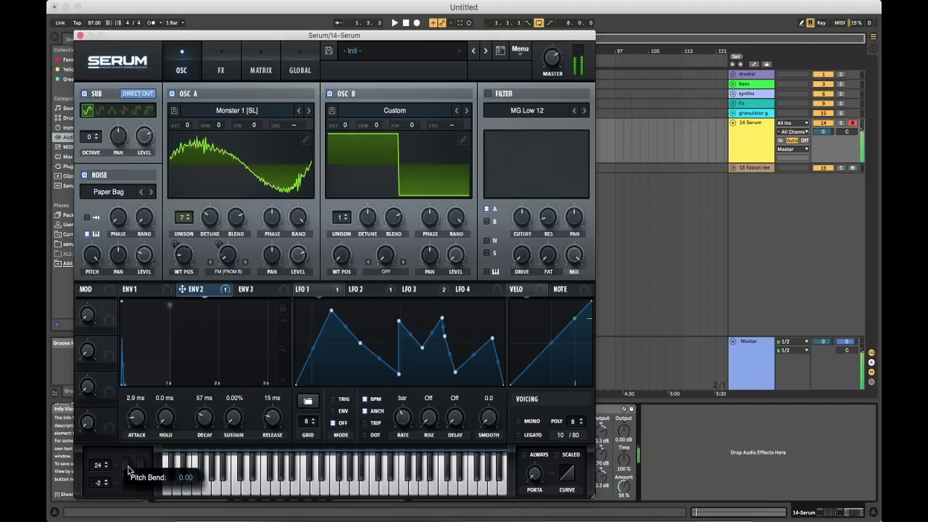
left_click_drag(128, 469, 105, 411)
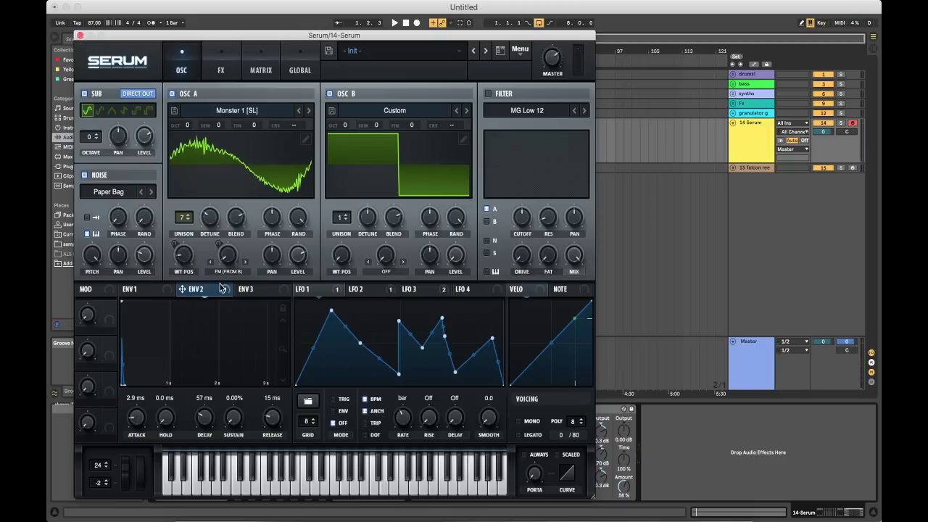
mouse_move(221, 288)
left_click(573, 292)
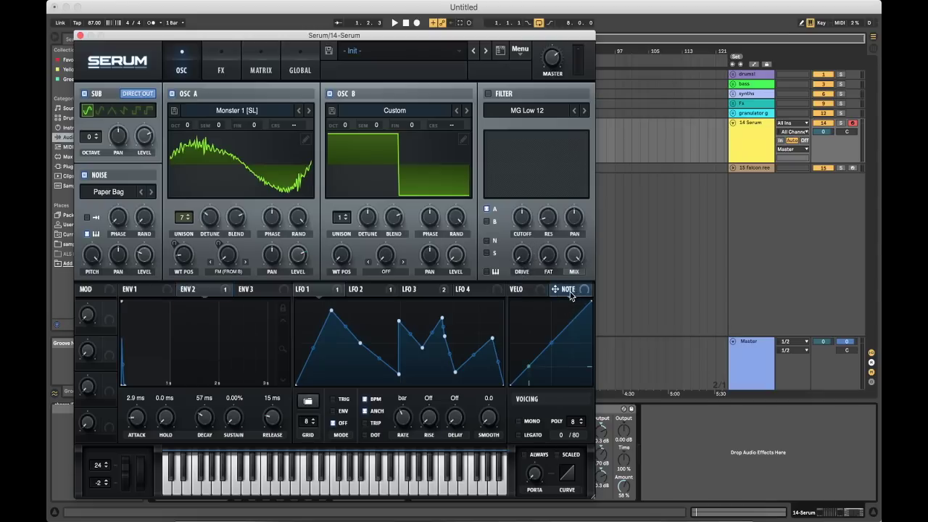
mouse_move(557, 292)
left_mouse_down()
mouse_move(473, 395)
mouse_move(402, 422)
mouse_move(522, 348)
mouse_move(572, 288)
mouse_move(561, 291)
left_mouse_up()
left_click_drag(560, 292, 479, 388)
left_click(79, 35)
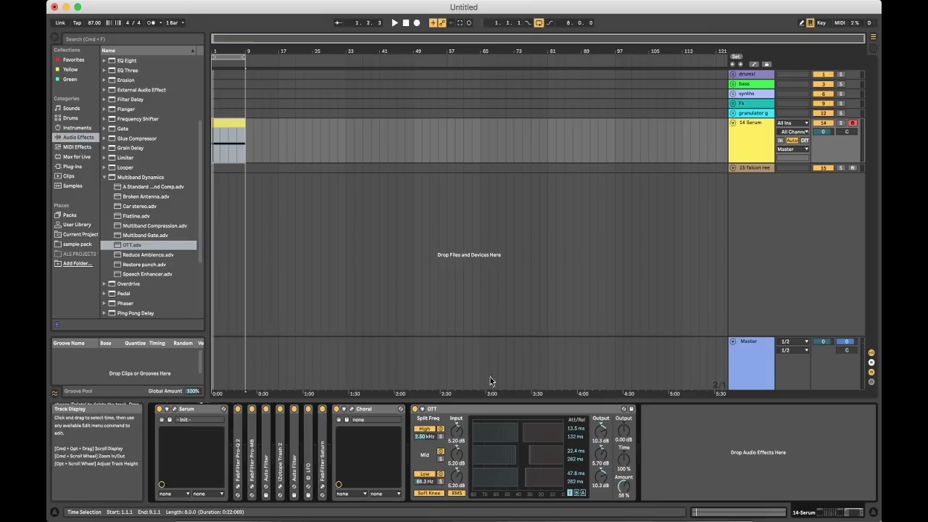
Step: Fold OTT and Choral, and add FabFilter Pro-MB at the end of the 14 Serum track's device chain
double_click(461, 409)
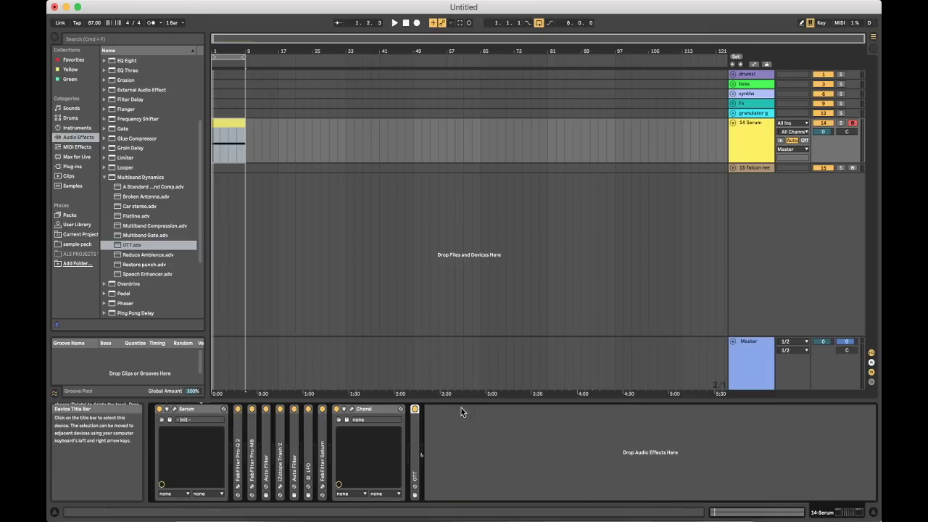
double_click(362, 409)
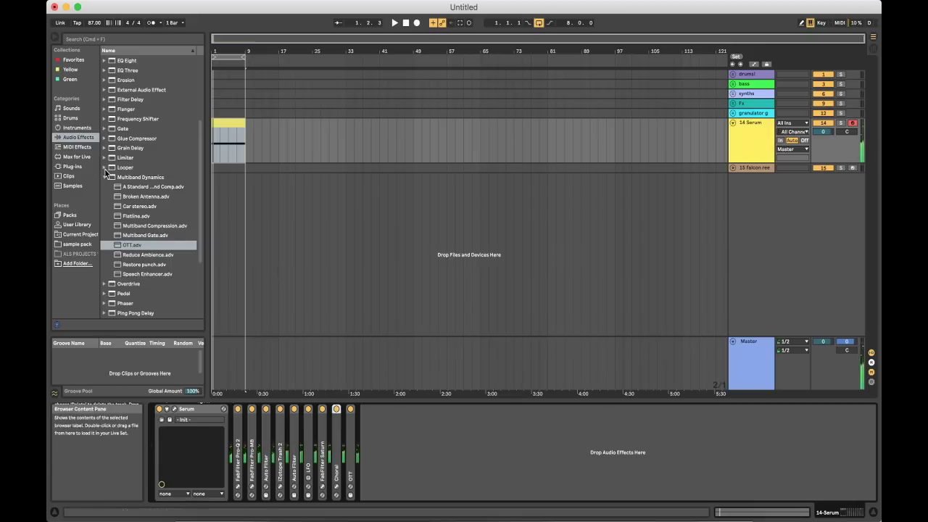
left_click(72, 166)
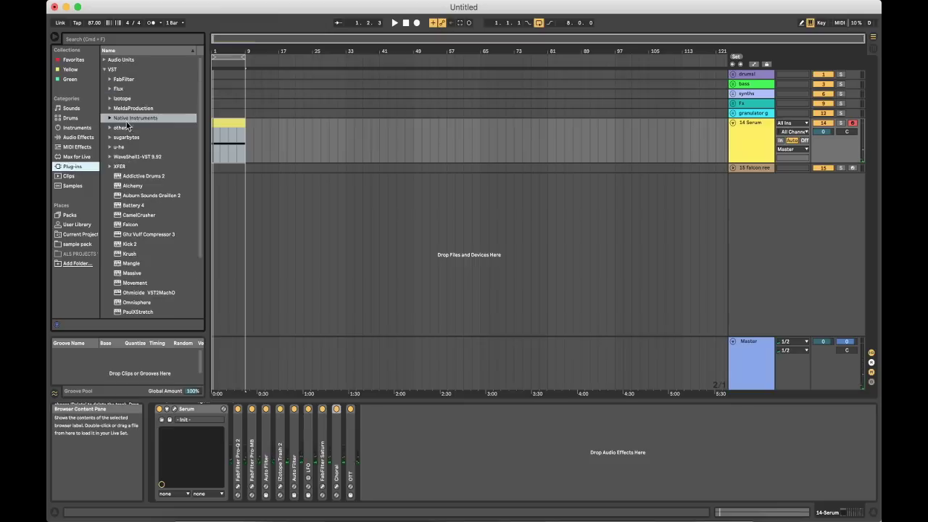
left_click(110, 79)
left_click(131, 99)
left_click_drag(339, 403, 381, 433)
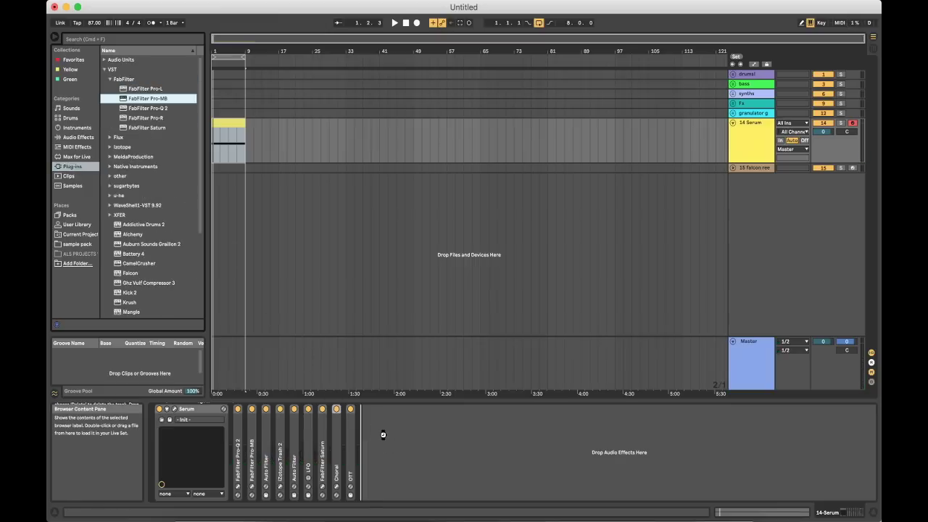
Step: Load Pro-MB's 3 Full Bands preset from the Basic category and play back the bass clip
left_click(425, 62)
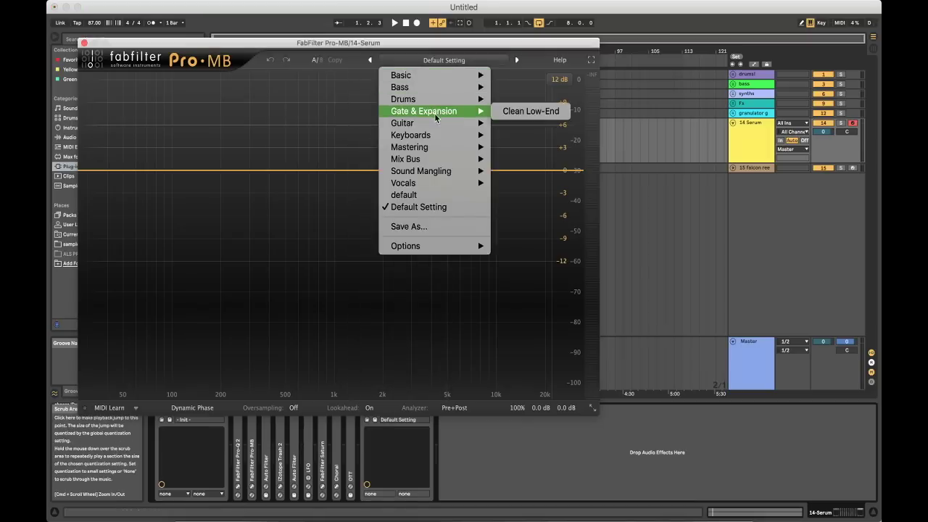
mouse_move(449, 76)
left_click(524, 99)
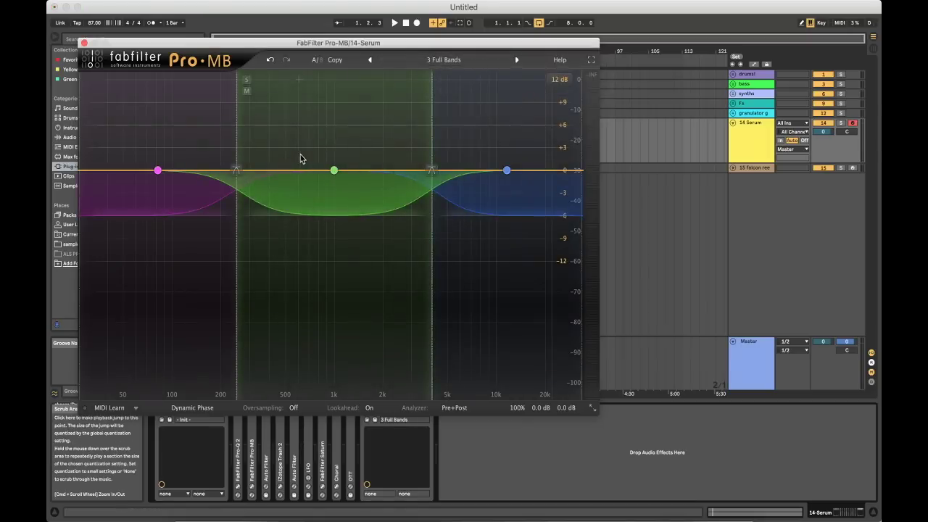
key("space")
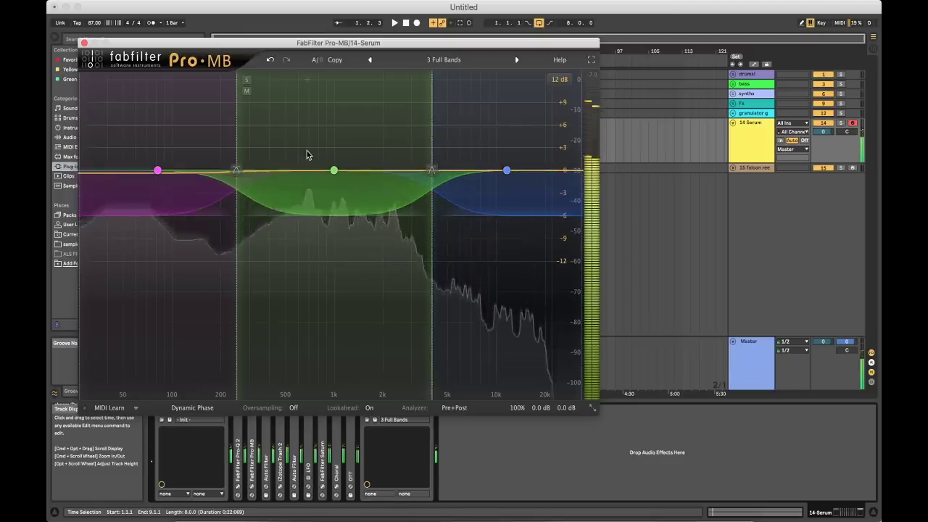
key("space")
Step: Raise the output of Pro-MB's high band to about +2 dB and audition the bass clip
left_click_drag(506, 170, 506, 157)
key("space")
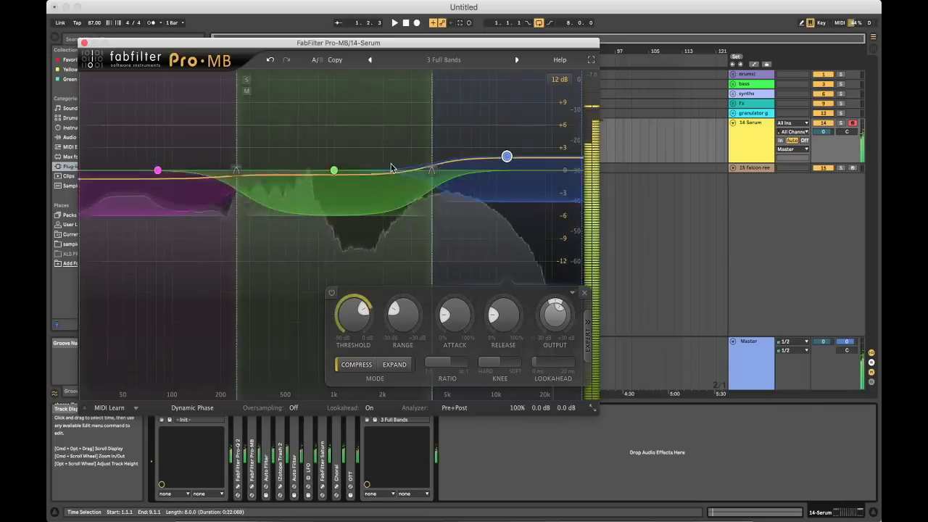
key("space")
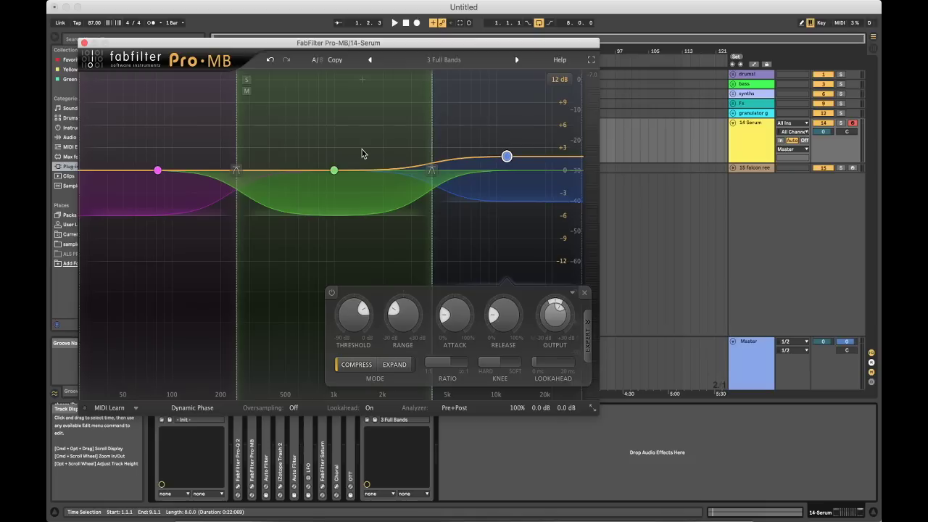
key("space")
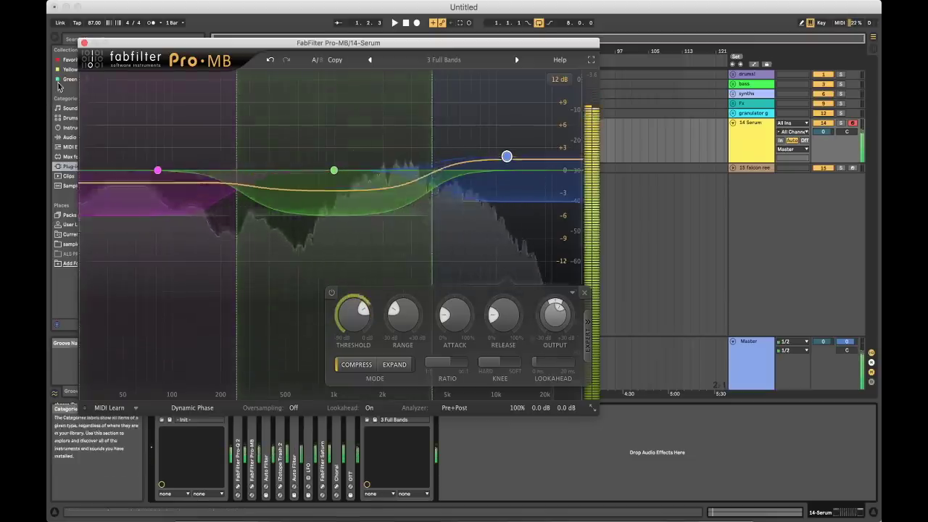
Step: Close the Pro-MB window and add FabFilter Pro-L to the end of the 14 Serum device chain
left_click(83, 43)
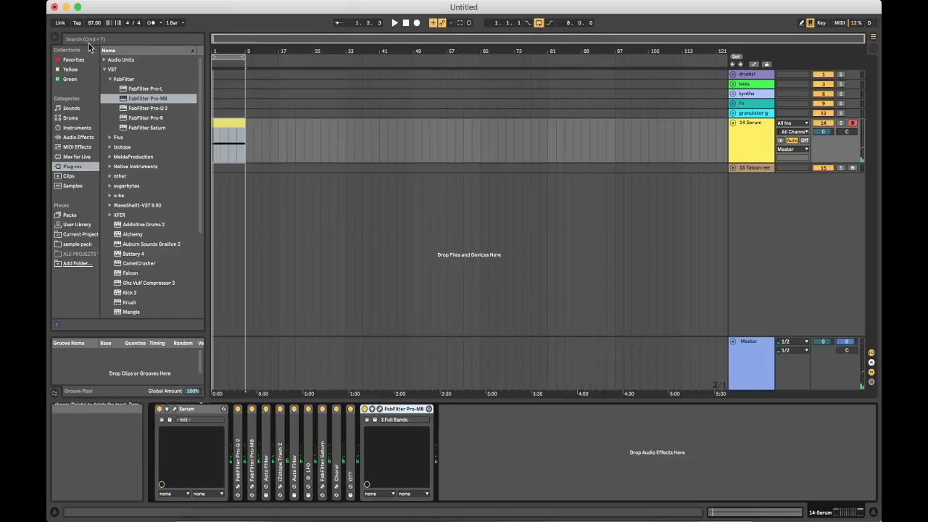
left_click(139, 89)
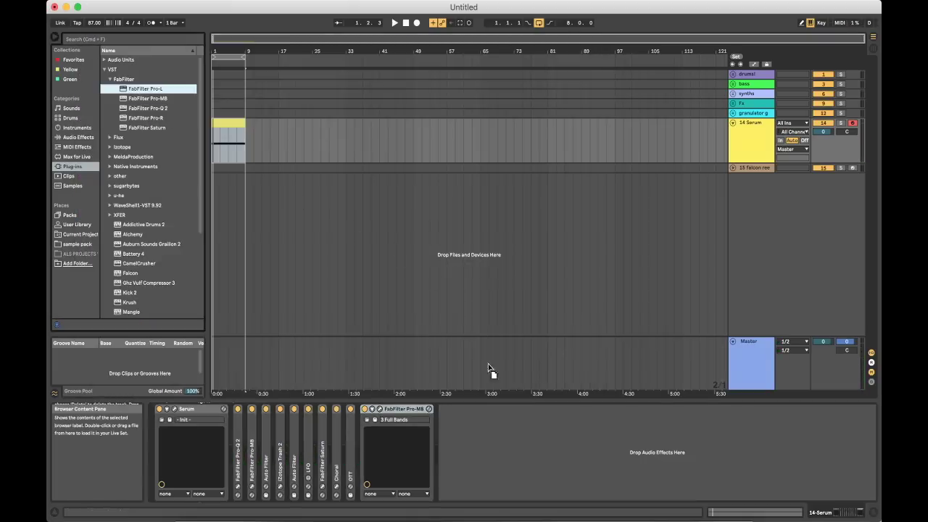
key("Return")
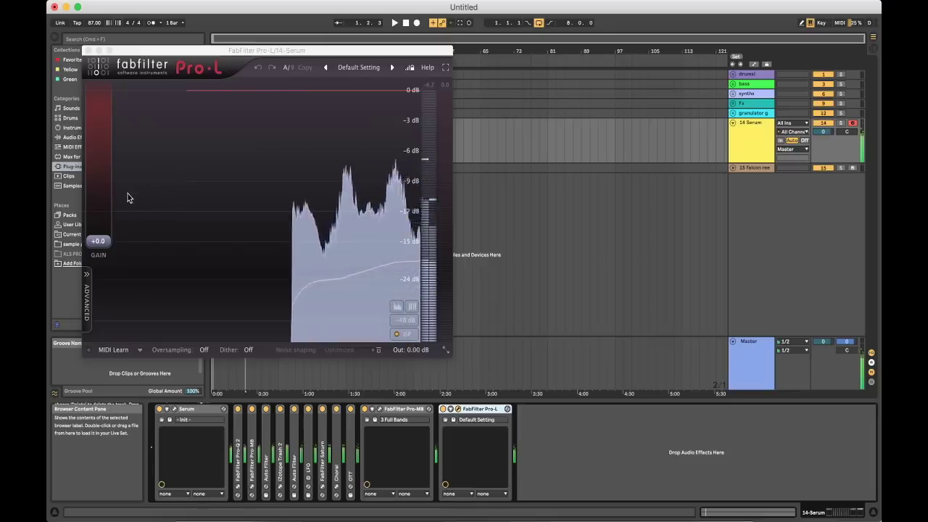
left_click(152, 74)
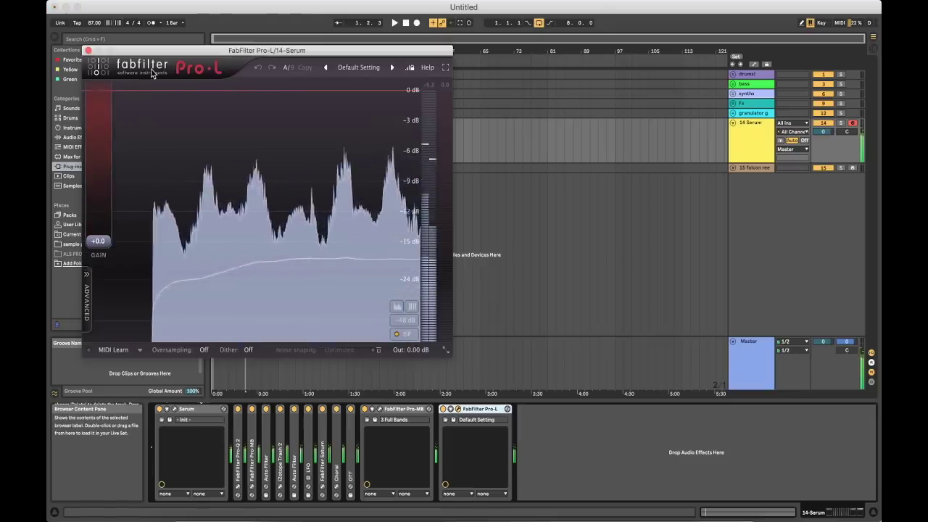
Step: Set Pro-L's advanced limiting style to Punchy, with attack at its maximum and release at its minimum
left_click(87, 285)
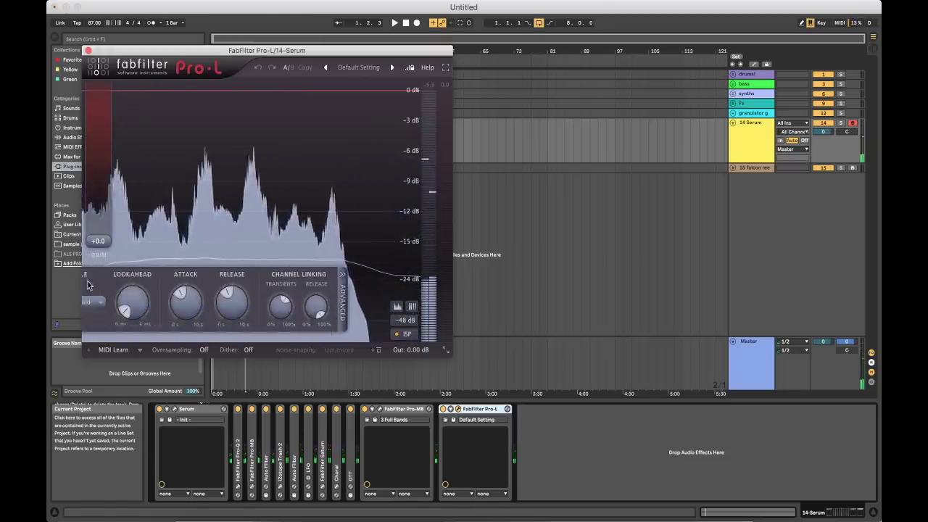
left_click(113, 302)
left_click(116, 330)
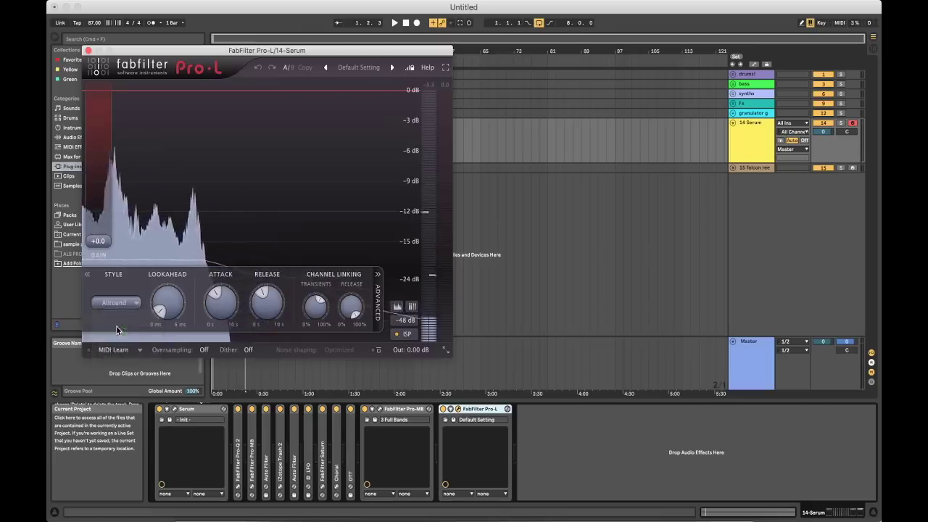
left_click(114, 303)
left_click(116, 327)
left_click_drag(216, 313, 232, 208)
left_click_drag(267, 303, 267, 341)
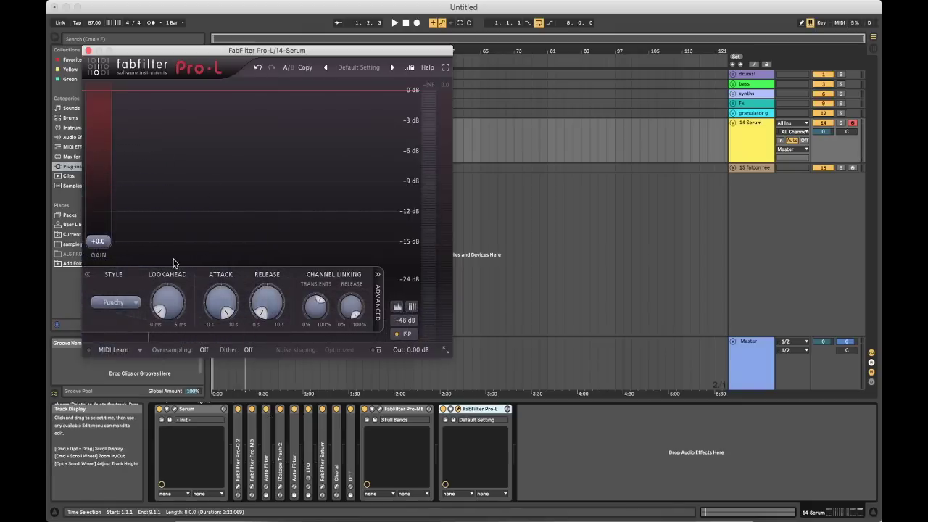
Step: Raise Pro-L's gain to +7.5 dB and close the plug-in window
left_click_drag(98, 241, 92, 205)
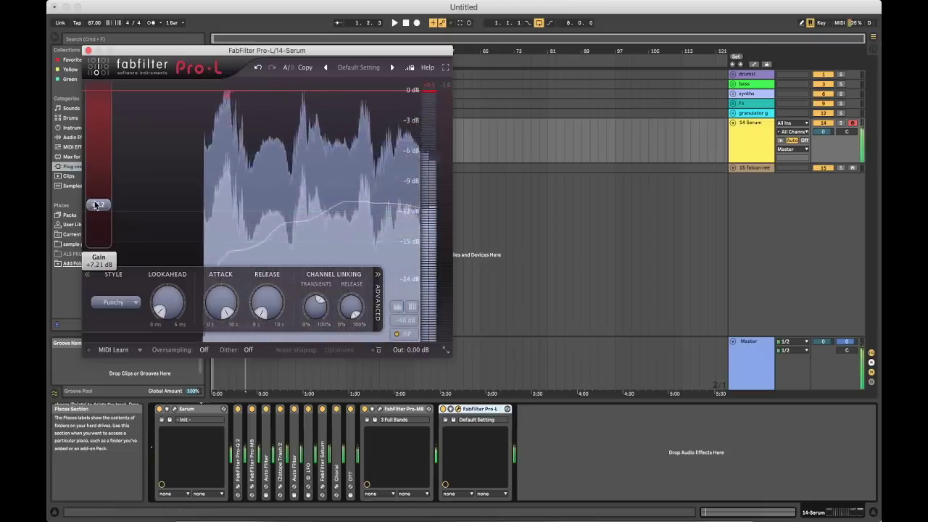
left_click_drag(98, 205, 100, 203)
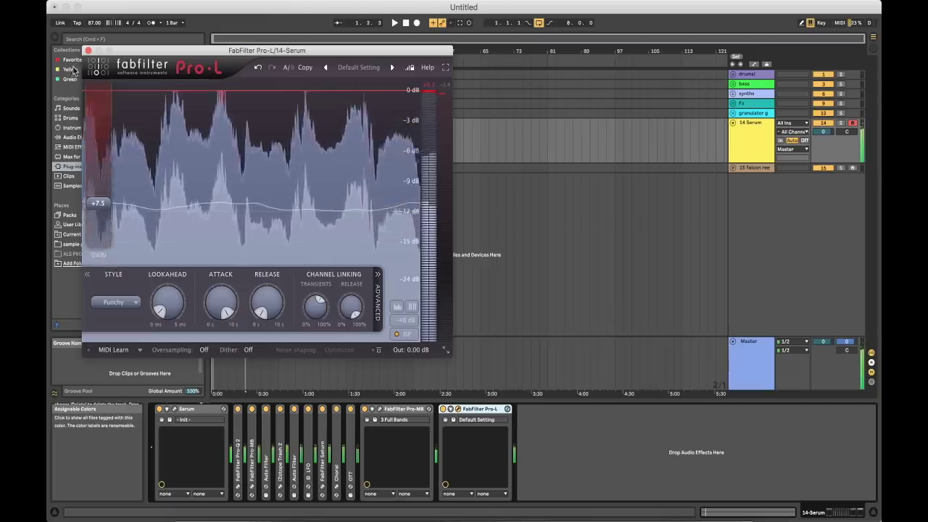
left_click(87, 51)
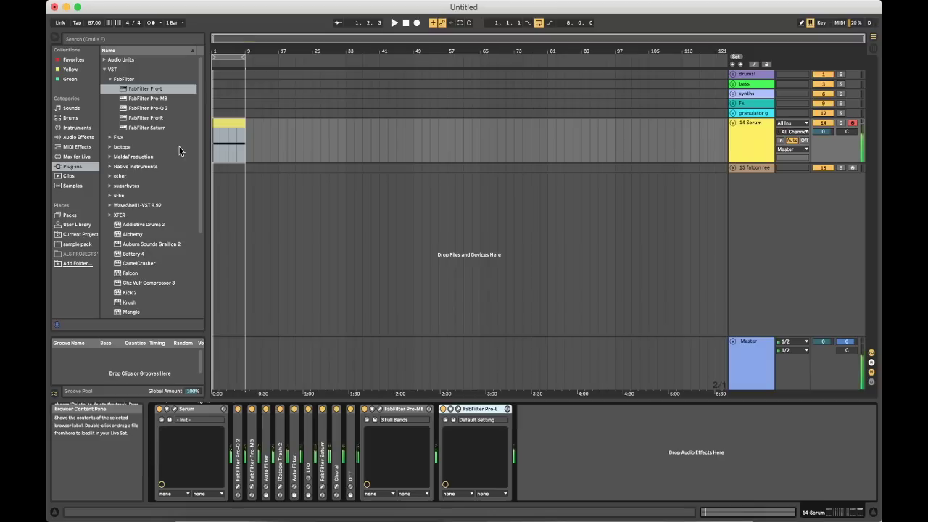
Step: Insert an Auto Filter between OTT and FabFilter Pro-MB on the 14 Serum track
left_click(148, 109)
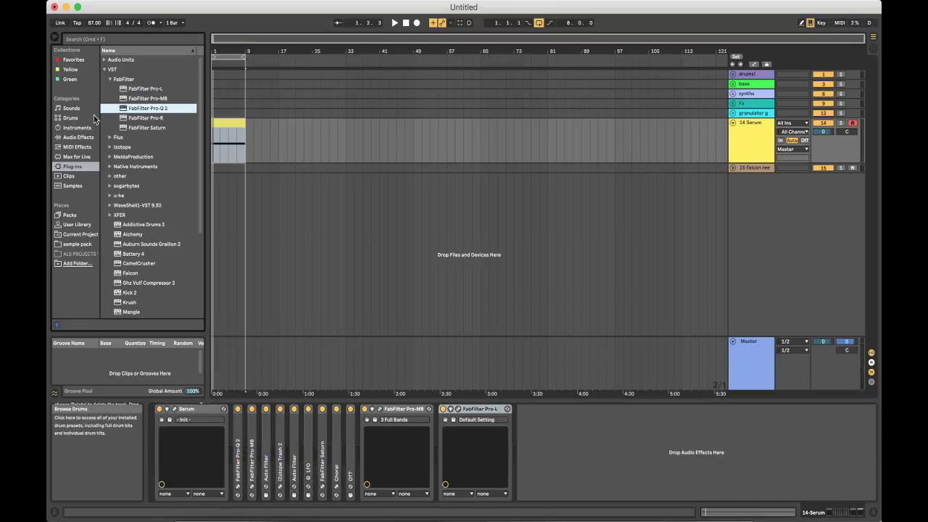
left_click(106, 71)
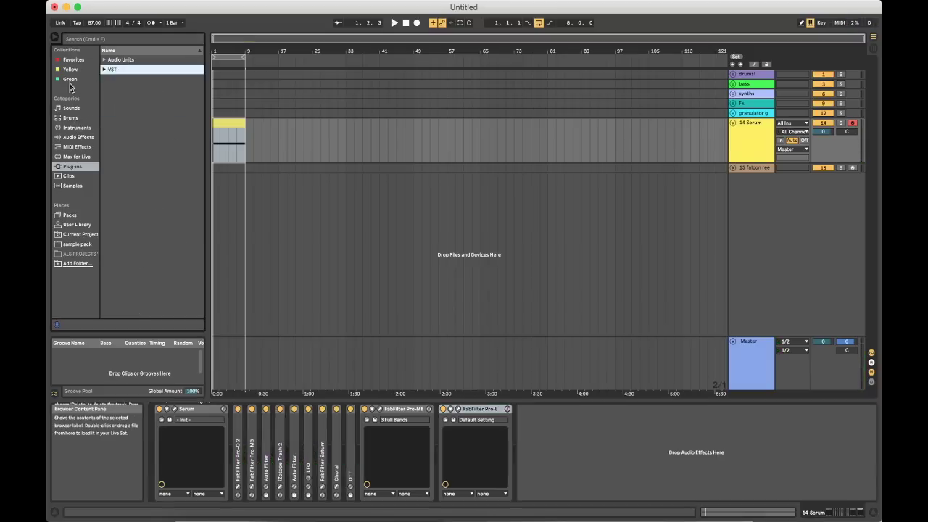
left_click(78, 137)
scroll(121, 107, "up", 5)
mouse_move(121, 79)
left_mouse_down()
mouse_move(335, 424)
mouse_move(357, 427)
left_mouse_up()
Step: Make the new Auto Filter a notch at 6.24 kHz with 27% resonance and a tempo-synced LFO rate
left_click_drag(475, 463, 447, 464)
left_click(423, 476)
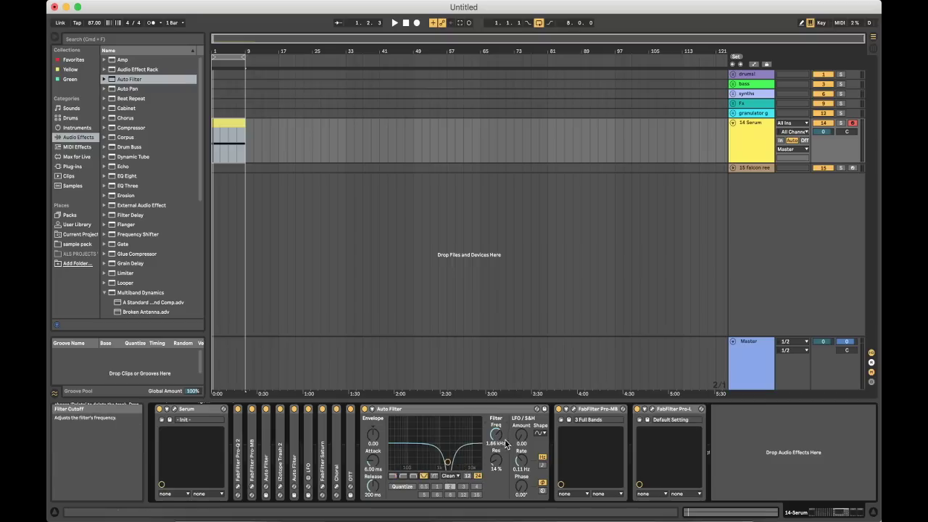
left_click_drag(496, 459, 495, 468)
left_click_drag(496, 433, 496, 419)
left_click(542, 465)
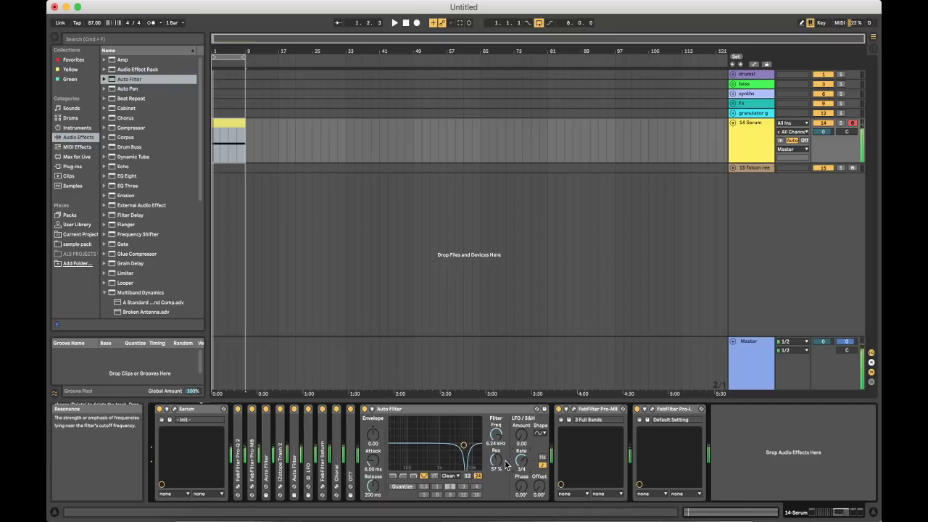
left_click_drag(496, 459, 496, 480)
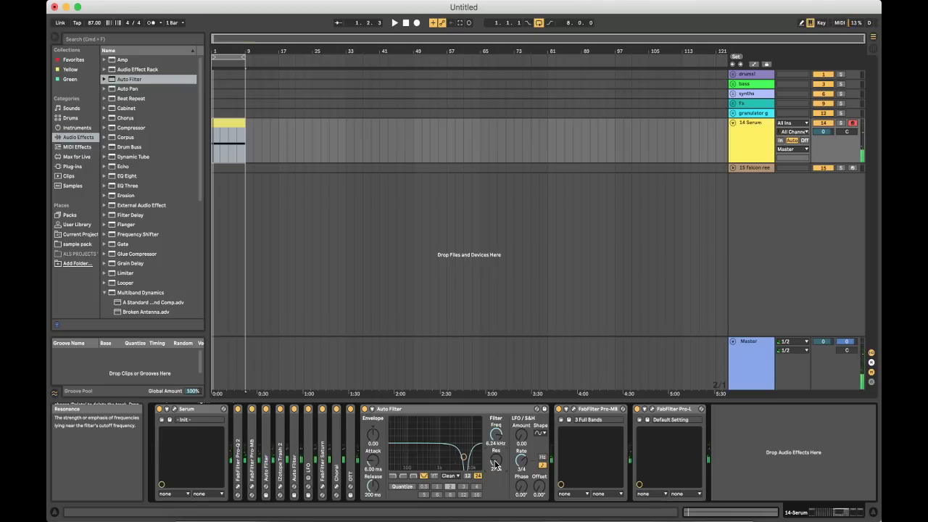
Step: Unfold OTT and set its amount to 38% while auditioning the bass
double_click(351, 459)
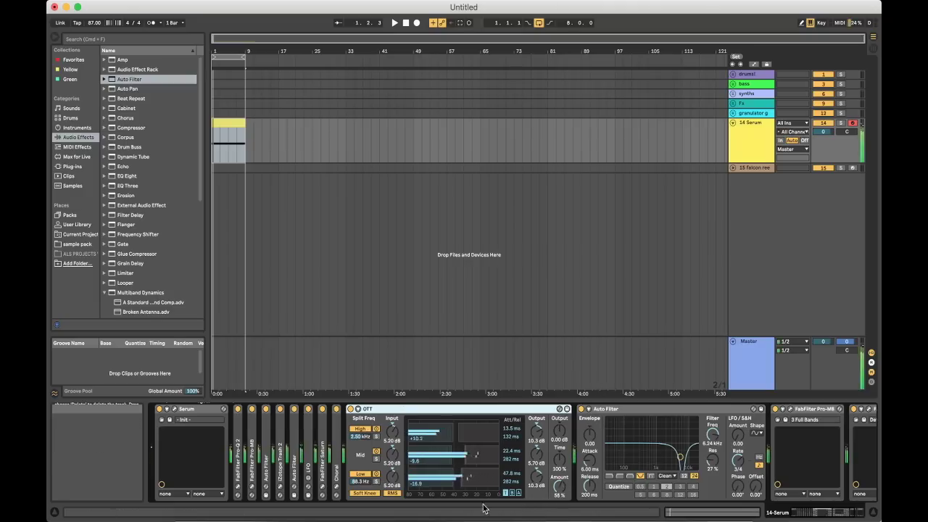
key("space")
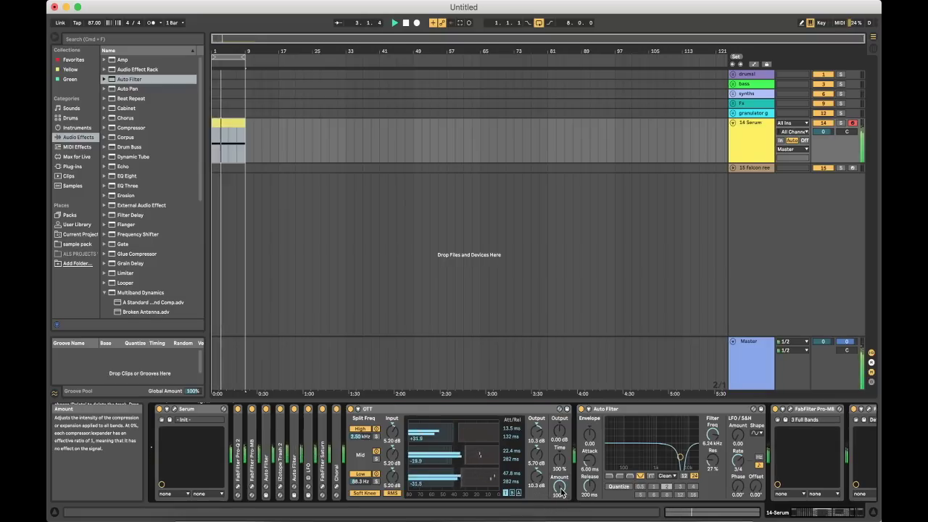
left_click_drag(560, 493, 561, 514)
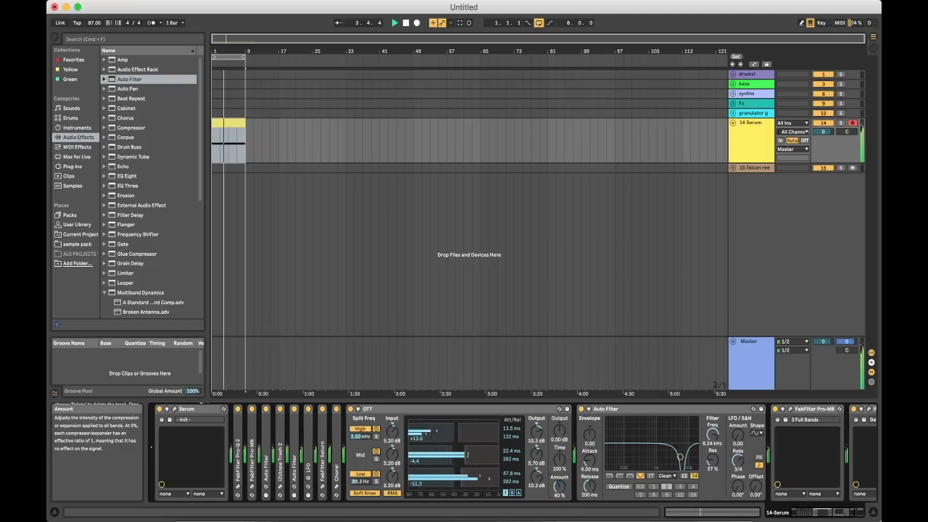
key("space")
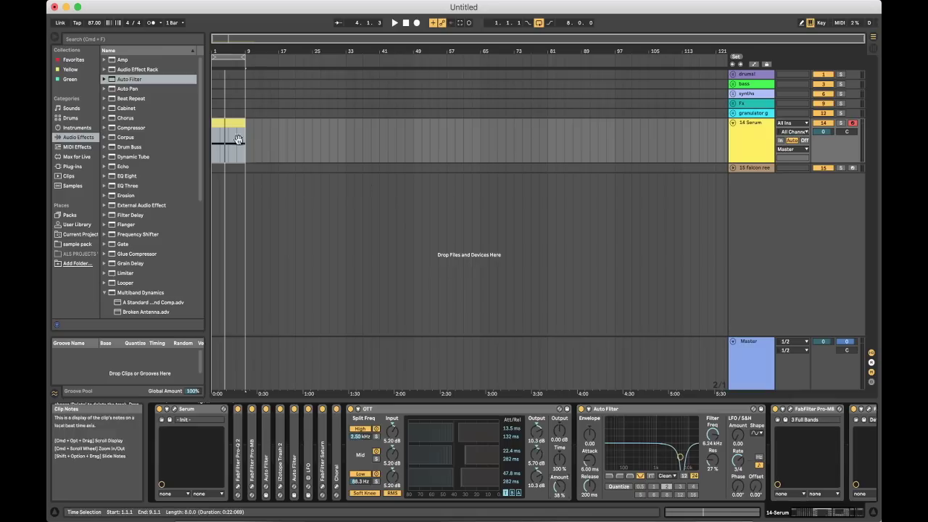
Step: Create an empty MIDI clip on the 14 Serum track spanning bars 9 to 17
left_click(225, 127)
left_click(308, 475)
scroll(309, 475, "right", 3)
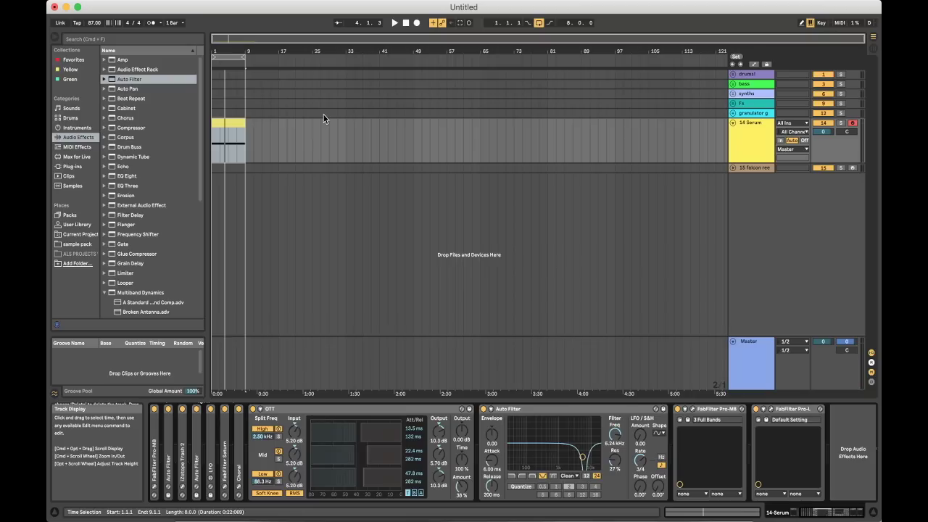
left_click_drag(246, 127, 277, 136)
key("super+shift+m")
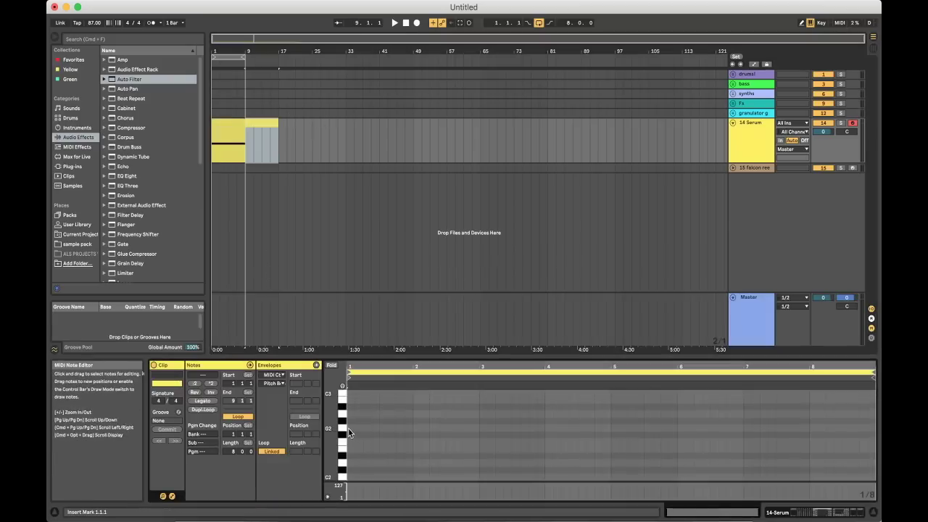
Step: Paste a short F0 note at the clip's start and duplicate it every half bar through the clip's fifth bar
key("super+v")
key("space")
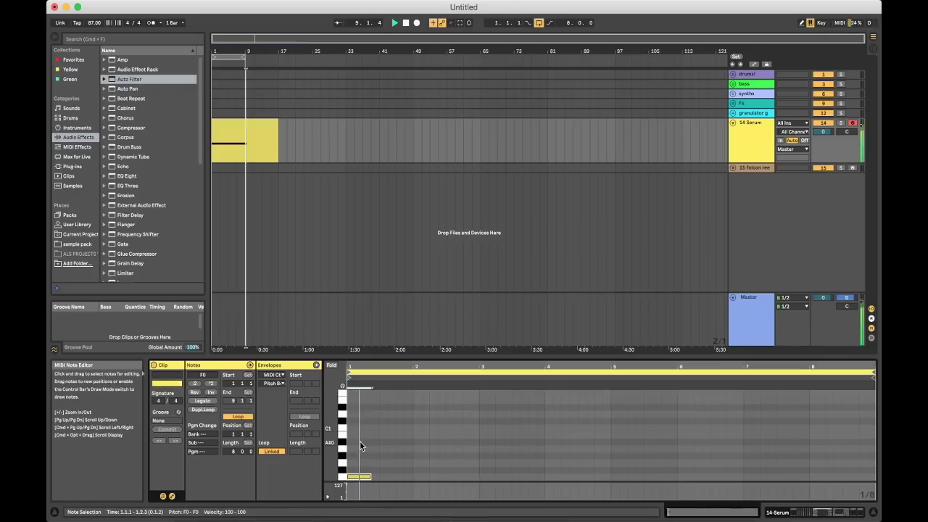
scroll(359, 441, "down", 3)
key("space")
left_click_drag(372, 388, 387, 385)
left_click_drag(356, 433, 412, 382)
key("ctrl+d")
key("ctrl+d")
key("ctrl+d")
key("ctrl+d")
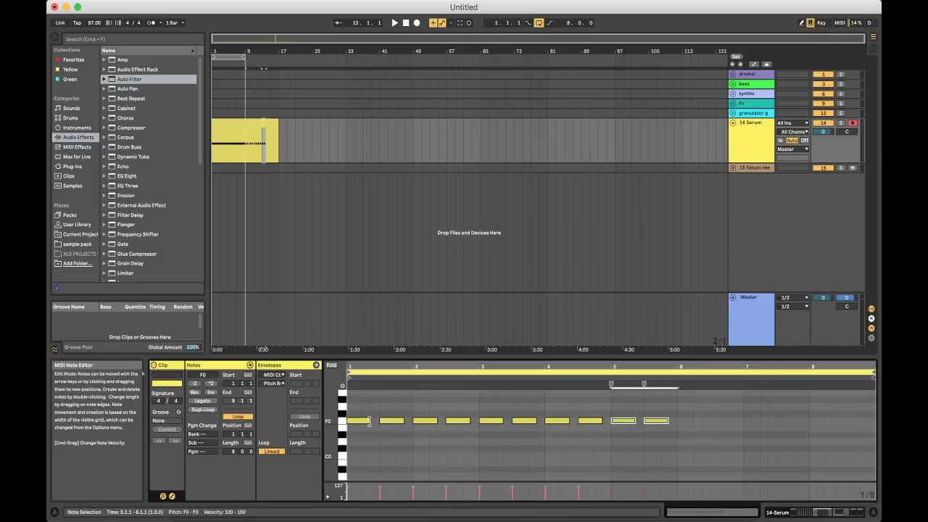
Step: Audition the pattern, delete the two F0 notes in the clip's fifth bar, and shorten the clip to four bars
key("space")
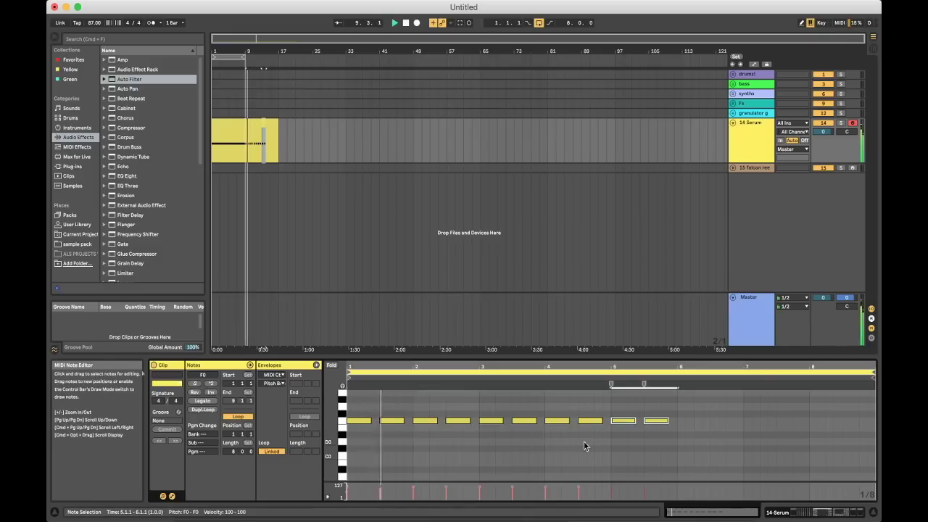
key("Delete")
left_click(620, 415)
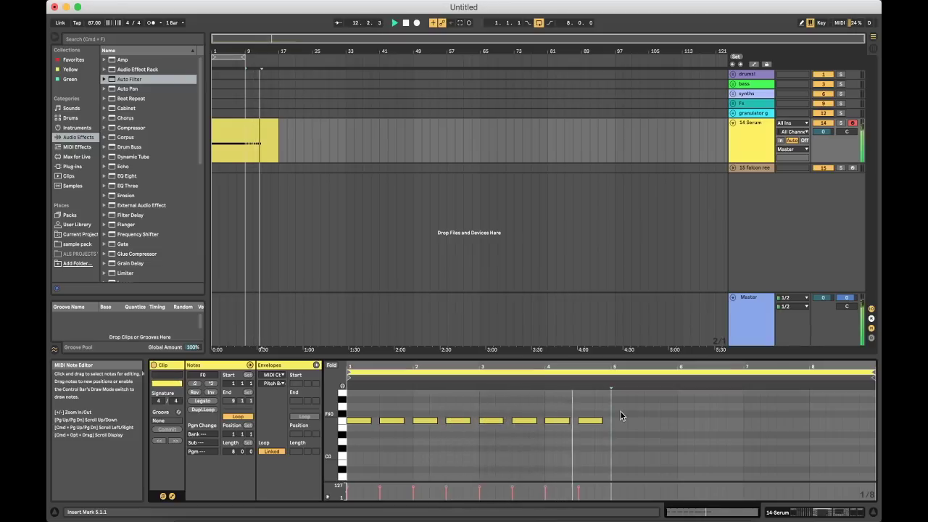
key("space")
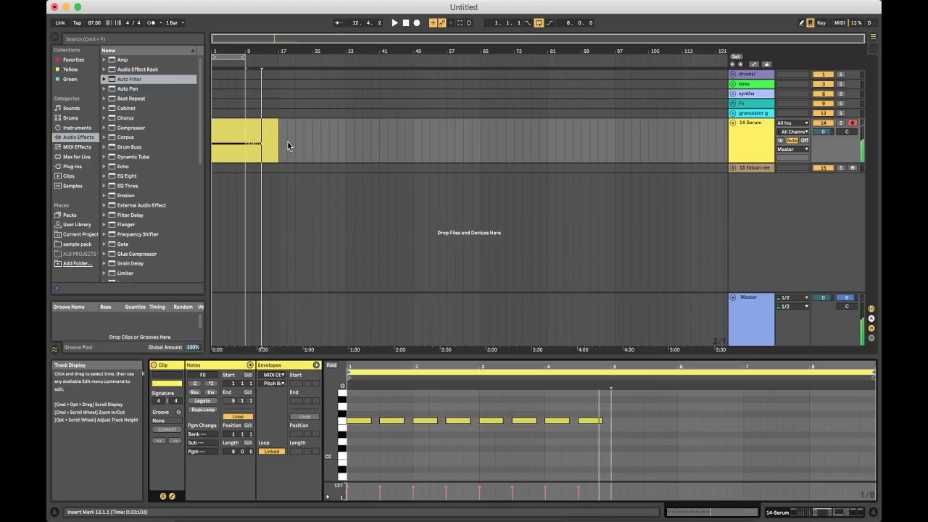
left_click_drag(278, 131, 255, 133)
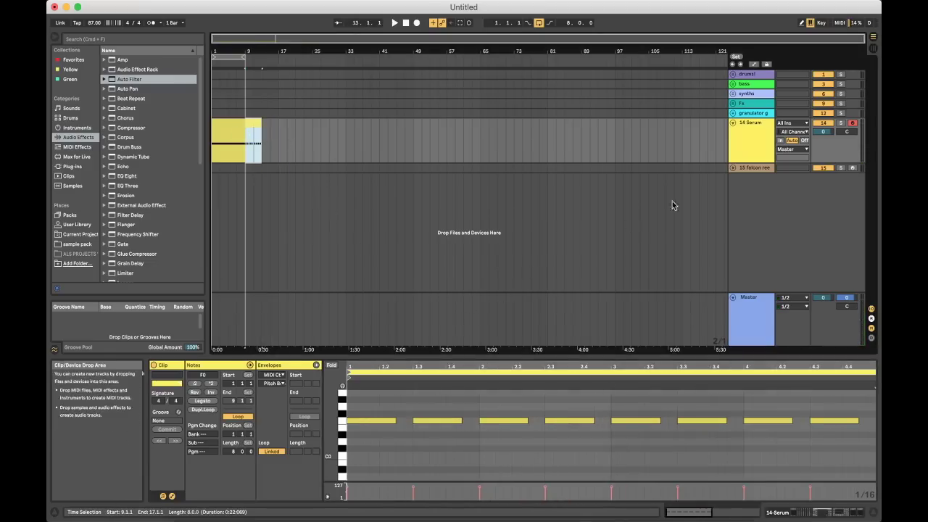
Step: Compare the device chains of the 14 Serum and 15 falcon reese tracks
left_click(743, 153)
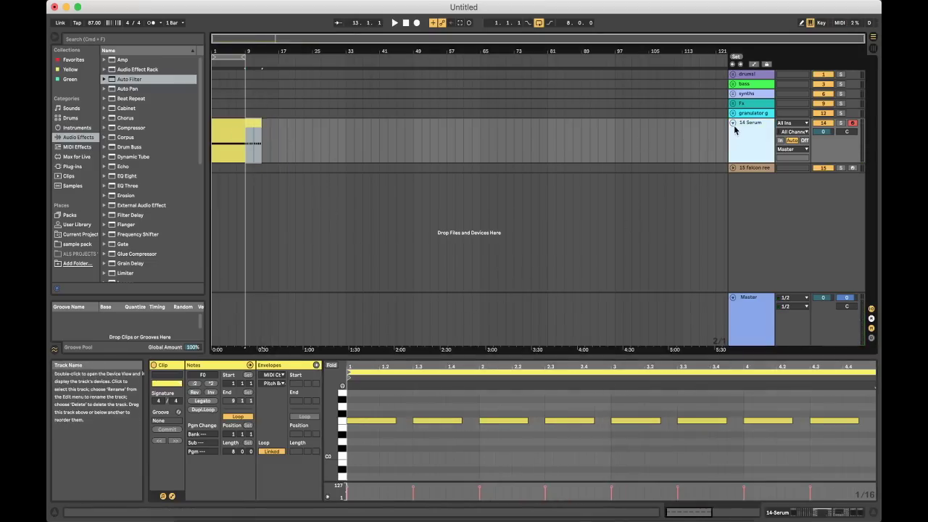
left_click(735, 130)
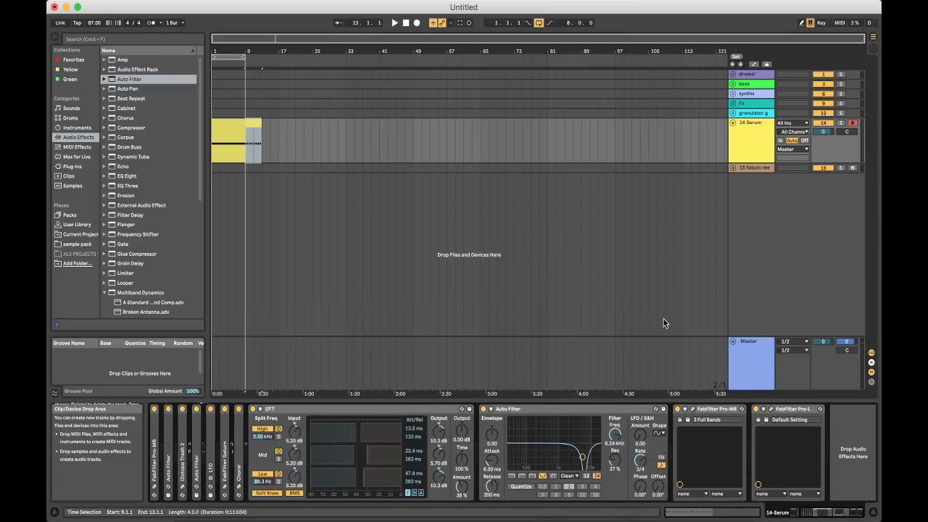
left_click(754, 169)
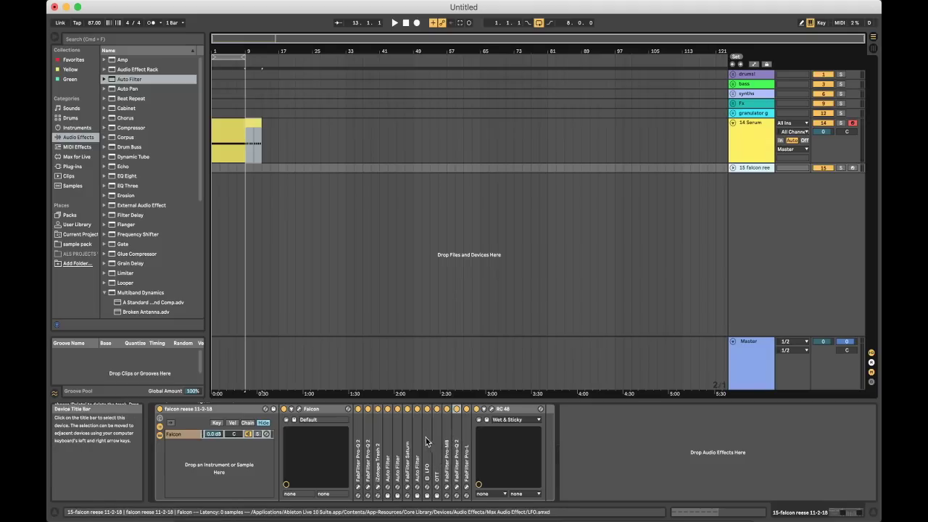
left_click(738, 150)
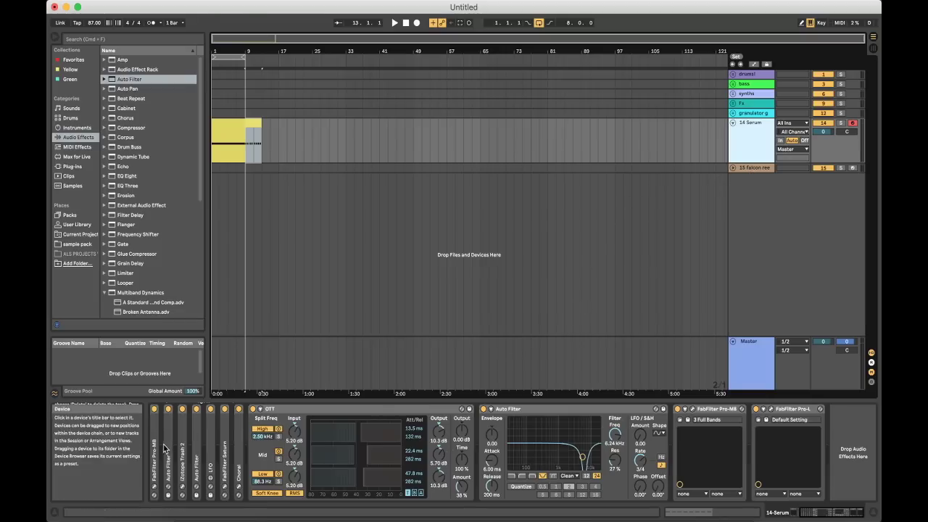
Step: Fold OTT, Auto Filter, FabFilter Pro-MB and FabFilter Pro-L in the 14 Serum device chain
left_click(237, 454)
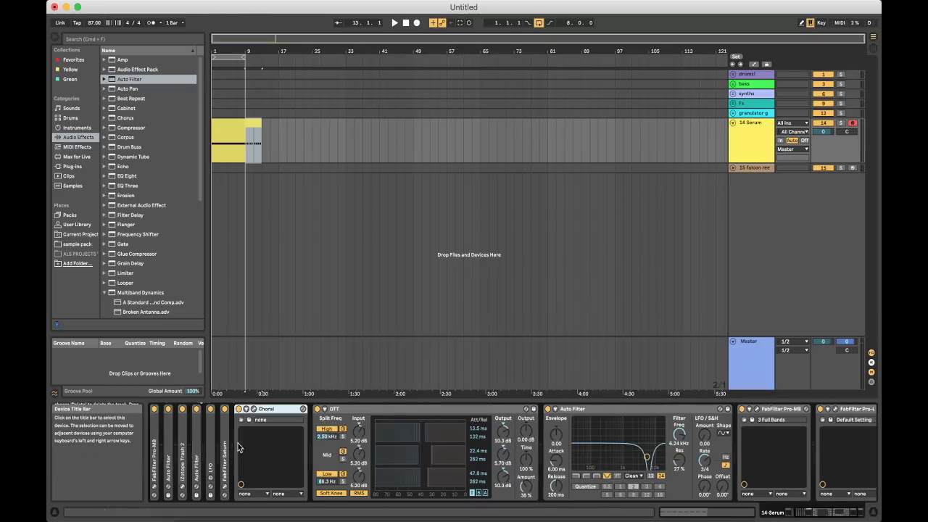
left_click(261, 409)
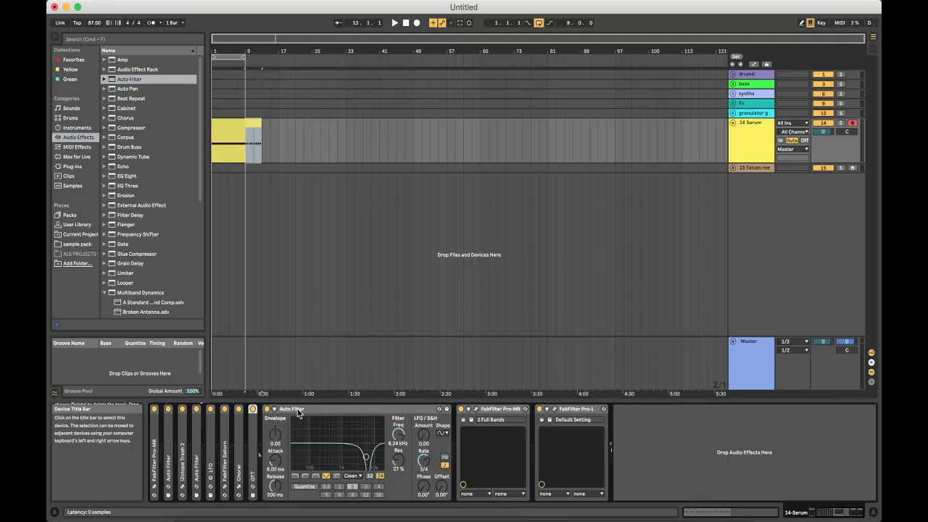
left_click(274, 409)
left_click(288, 409)
left_click(302, 410)
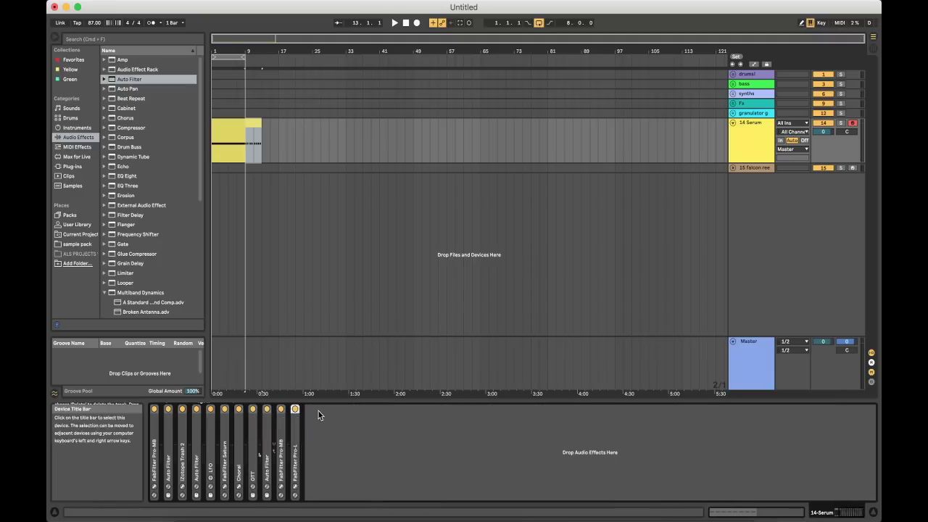
left_click(263, 142)
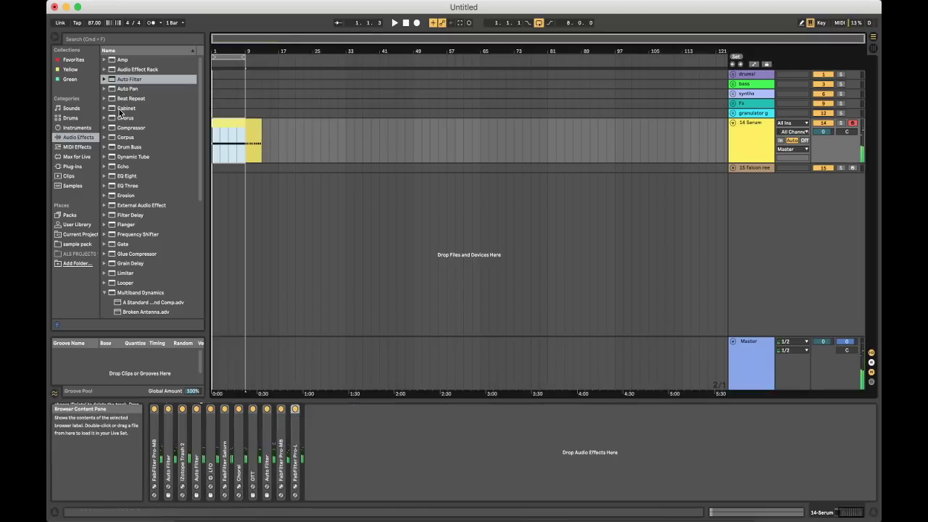
Step: Add a Utility after OTT on the 14 Serum track, enable Bass Mono at 161 Hz, and audition the result
scroll(142, 121, "down", 5)
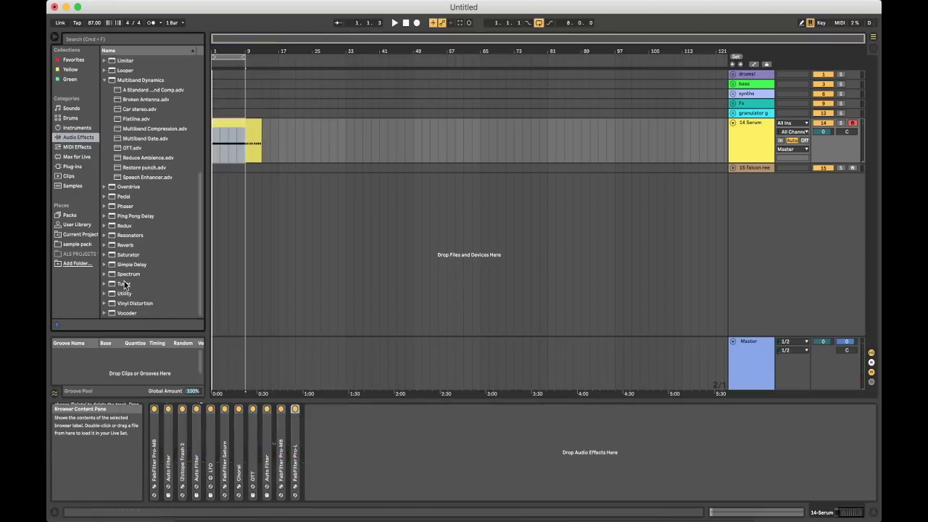
left_click_drag(124, 294, 261, 450)
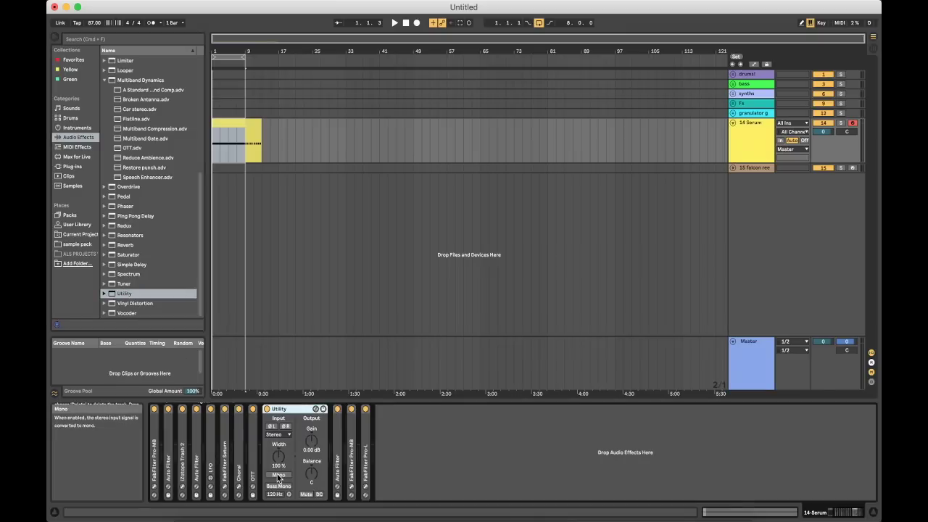
left_click(279, 495)
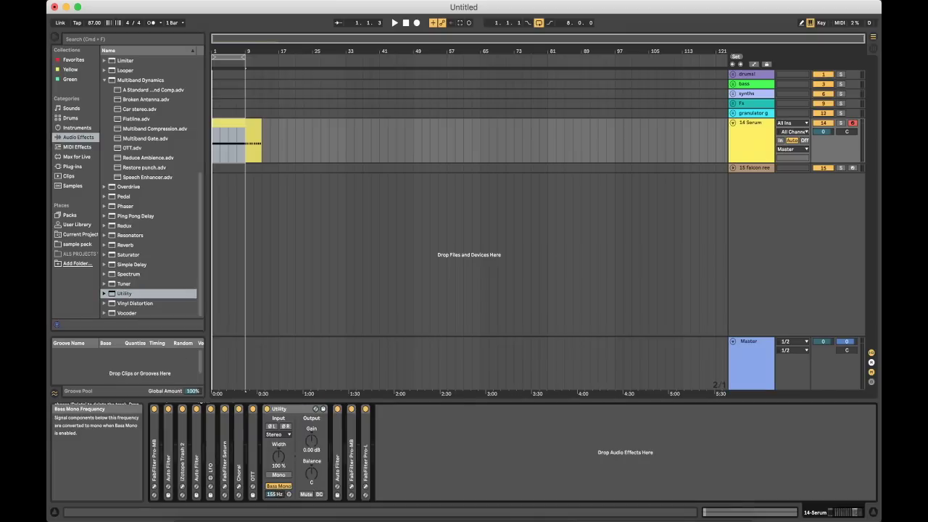
key("space")
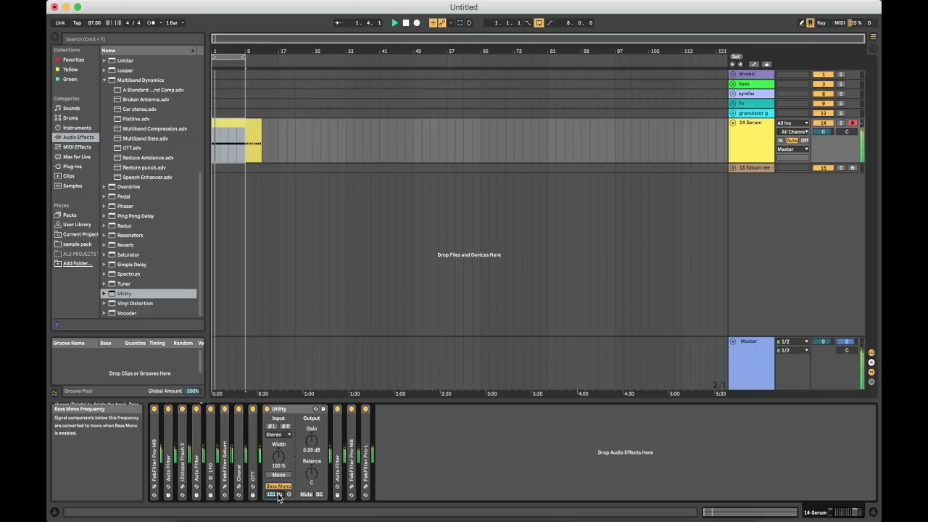
key("space")
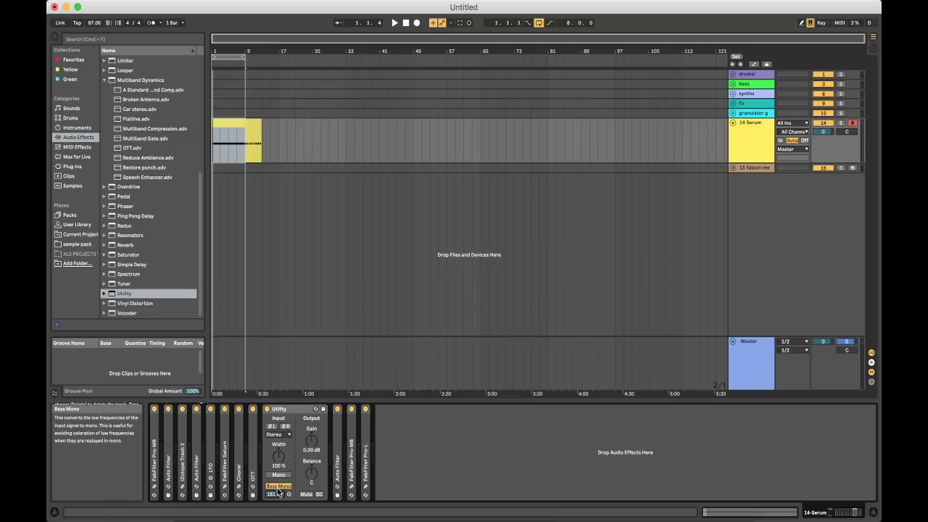
key("space")
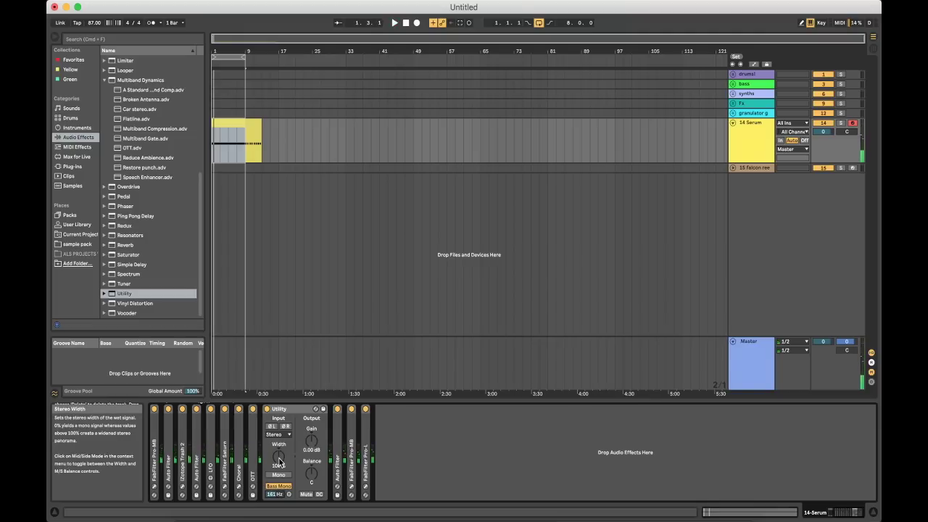
Step: Raise the FabFilter Pro-L gain on the 14 Serum track to +8.2 dB while auditioning the bass
double_click(367, 436)
left_click(379, 410)
key("space")
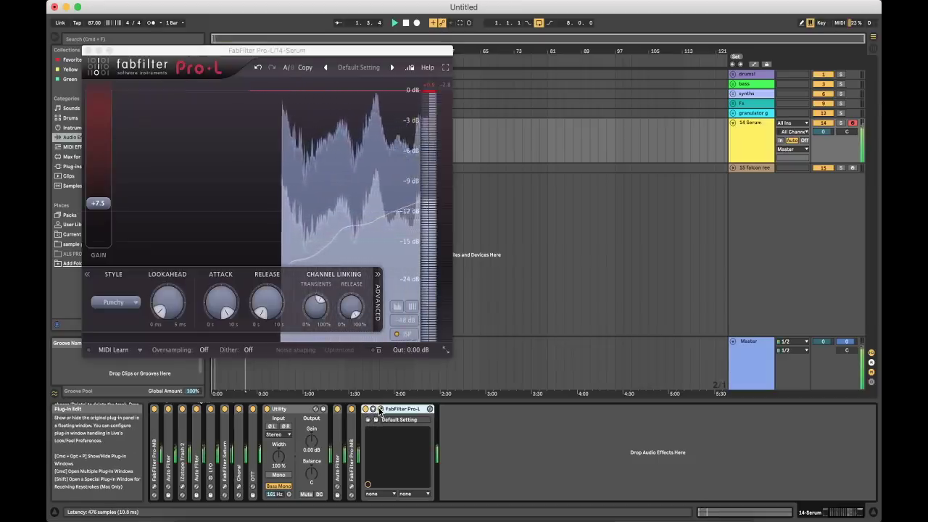
left_click_drag(102, 205, 92, 200)
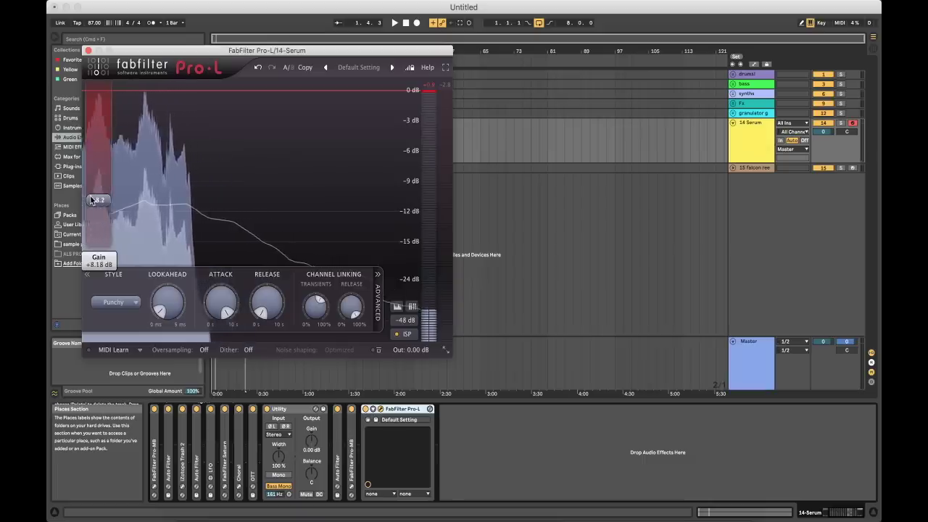
key("space")
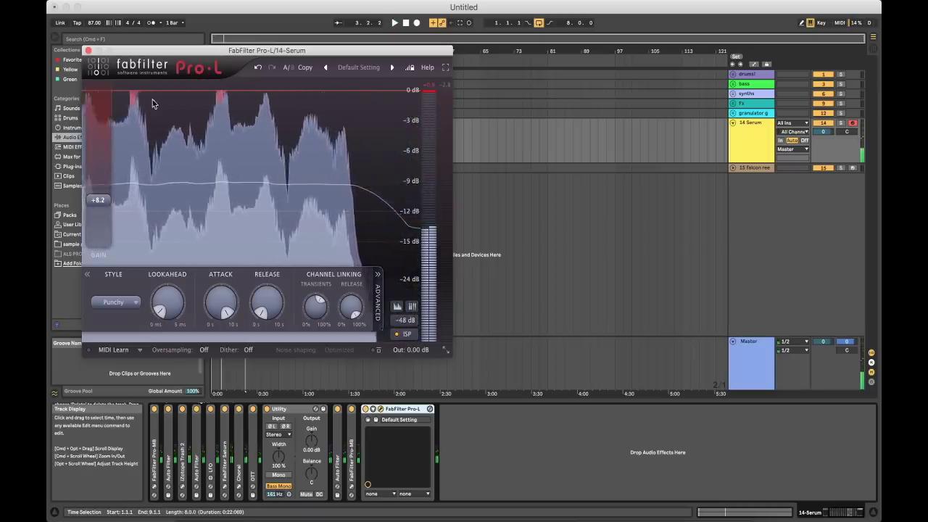
left_click(88, 51)
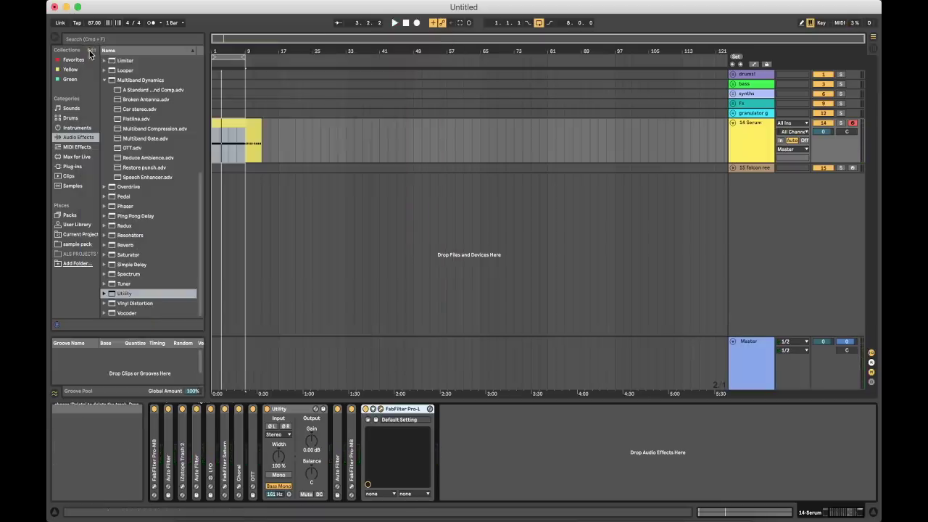
Step: Fold the Utility and FabFilter Pro-L devices in the 14 Serum chain
scroll(316, 441, "left", 5)
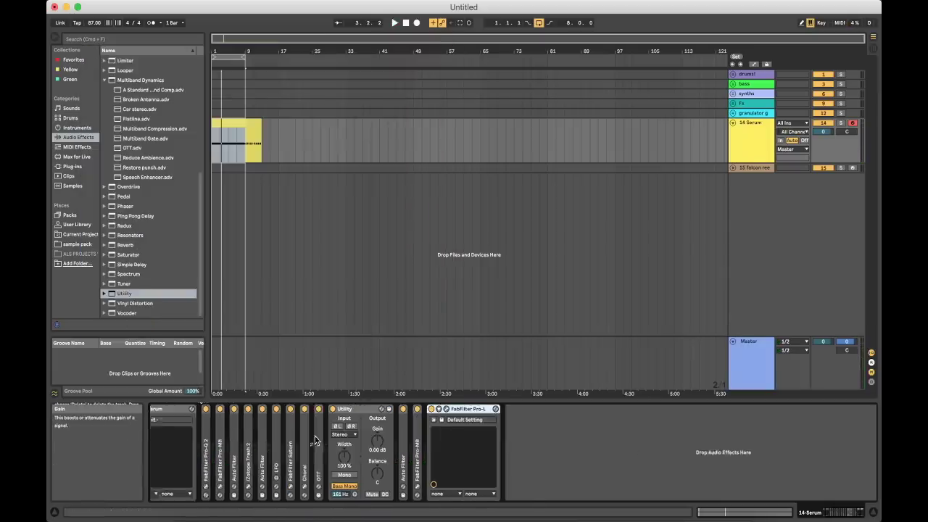
double_click(385, 409)
double_click(427, 410)
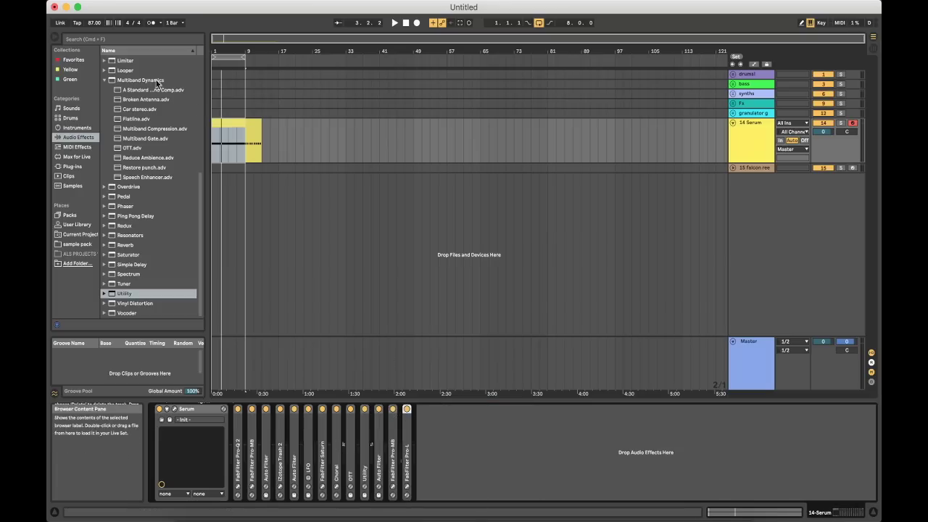
Step: Freeze the 14 Serum track and insert a new audio track directly below it
left_click(761, 145)
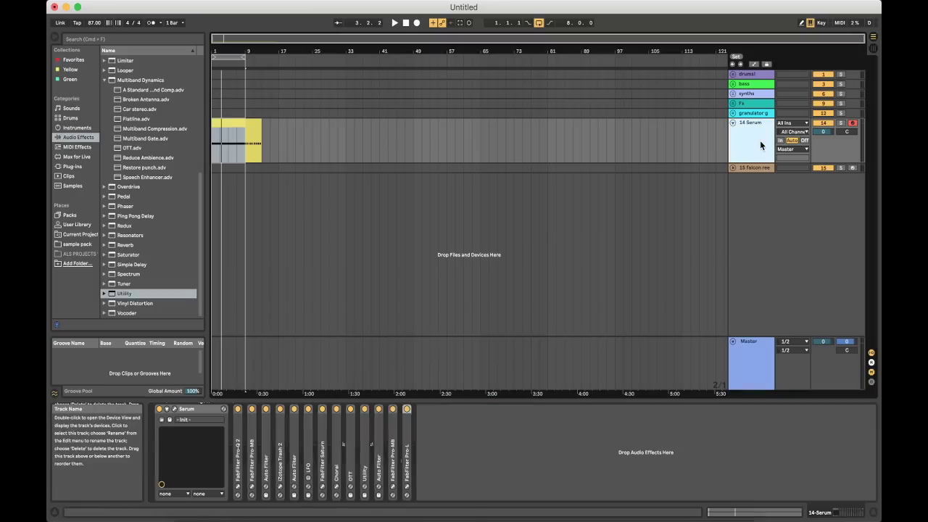
right_click(761, 145)
left_click(769, 205)
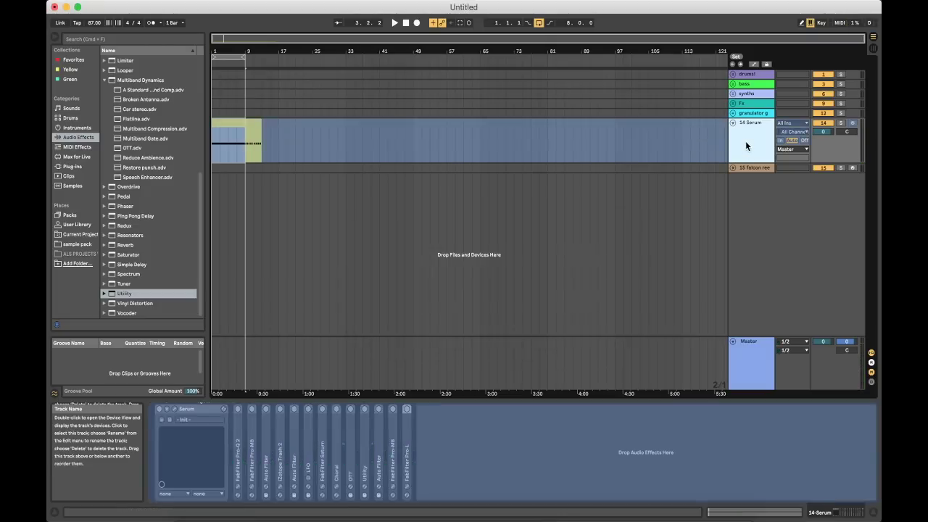
key("super+shift+t")
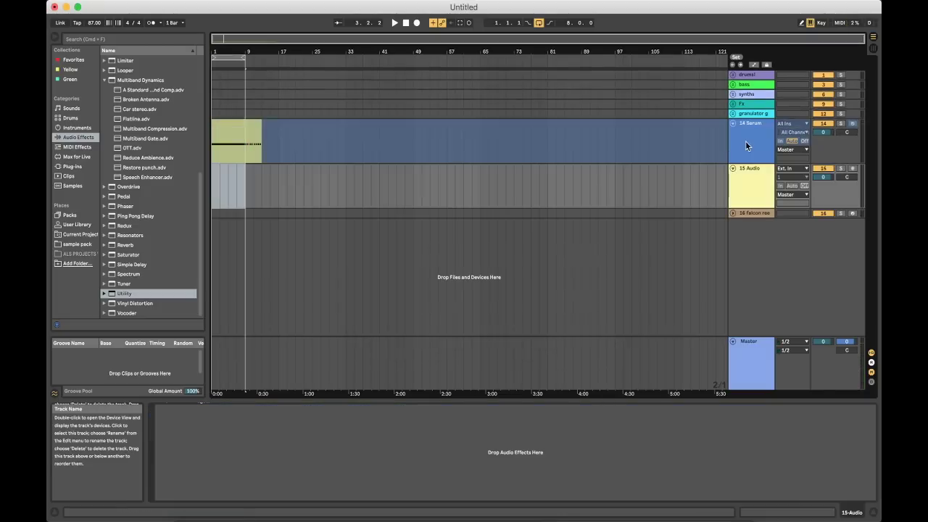
Step: Loop the first 12 bars and copy both frozen 14 Serum clips onto the new audio track from bar 1
left_click(240, 129)
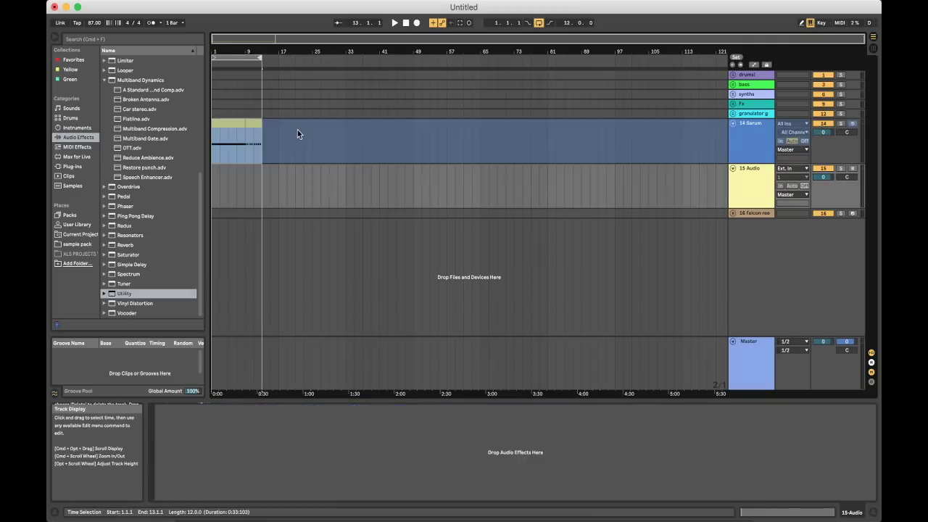
left_click(235, 131)
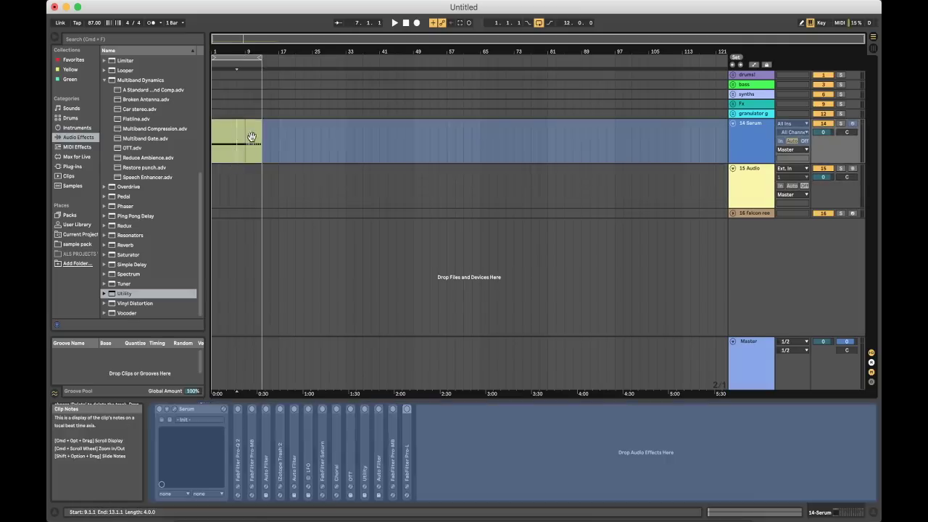
left_click(252, 124)
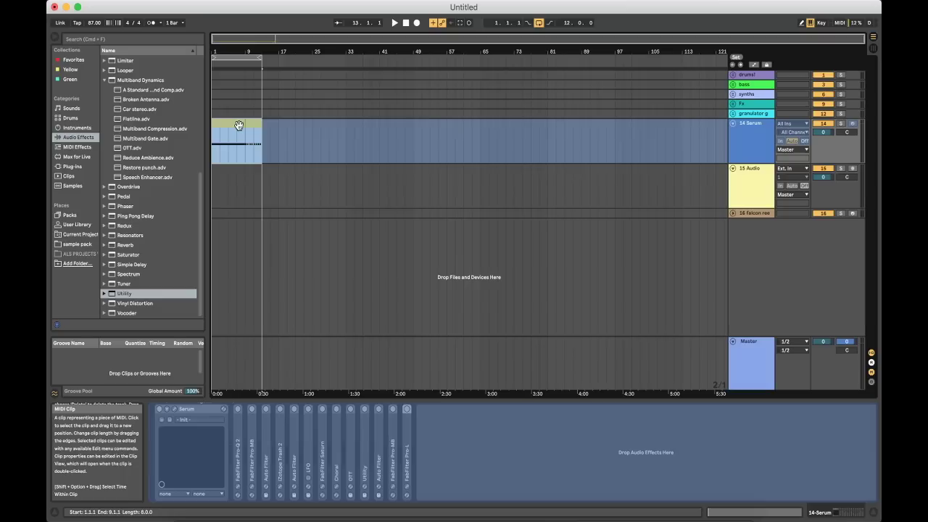
left_click_drag(238, 125, 235, 167)
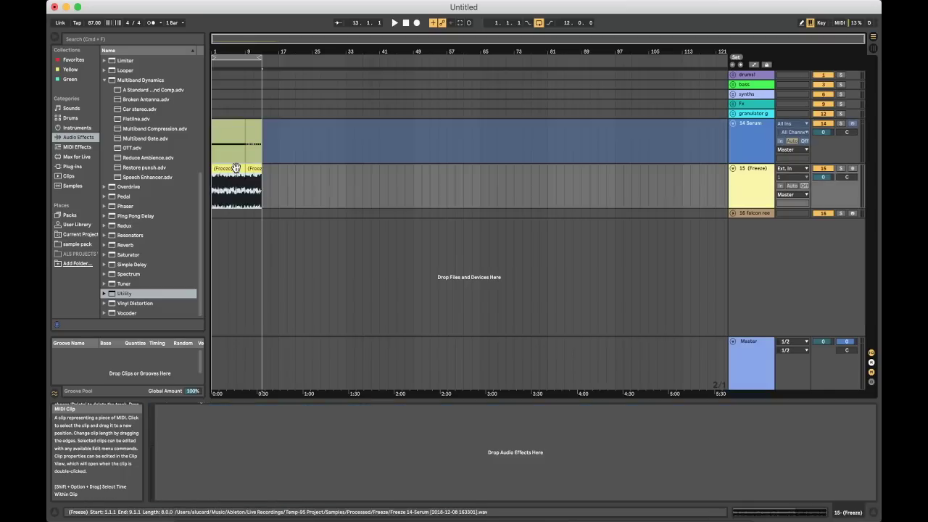
Step: Deactivate the 14 Serum track and audition the rendered audio clips on the track below
left_click(797, 114)
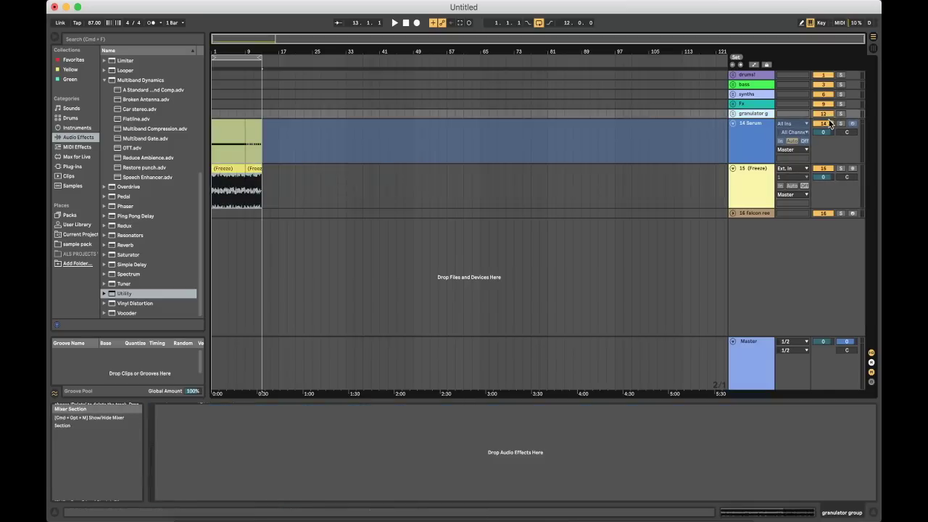
left_click(763, 172)
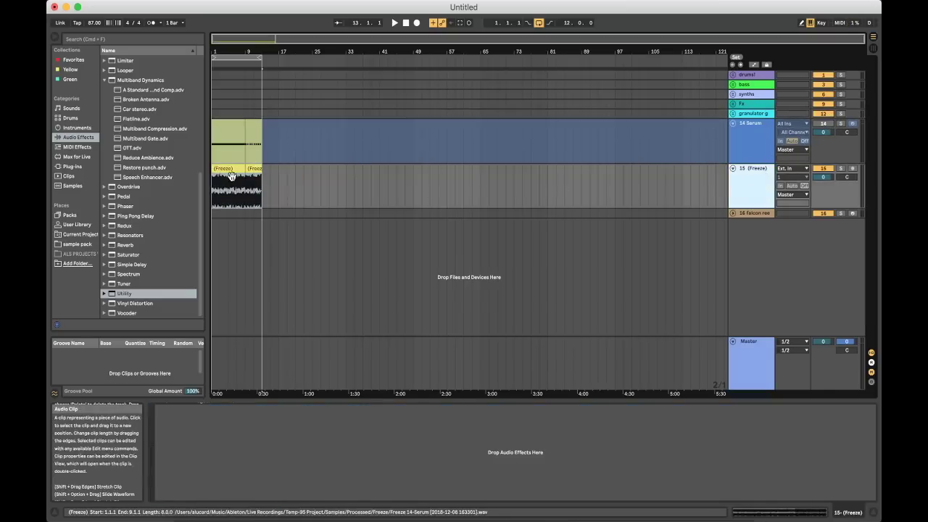
scroll(233, 40, "up", 5)
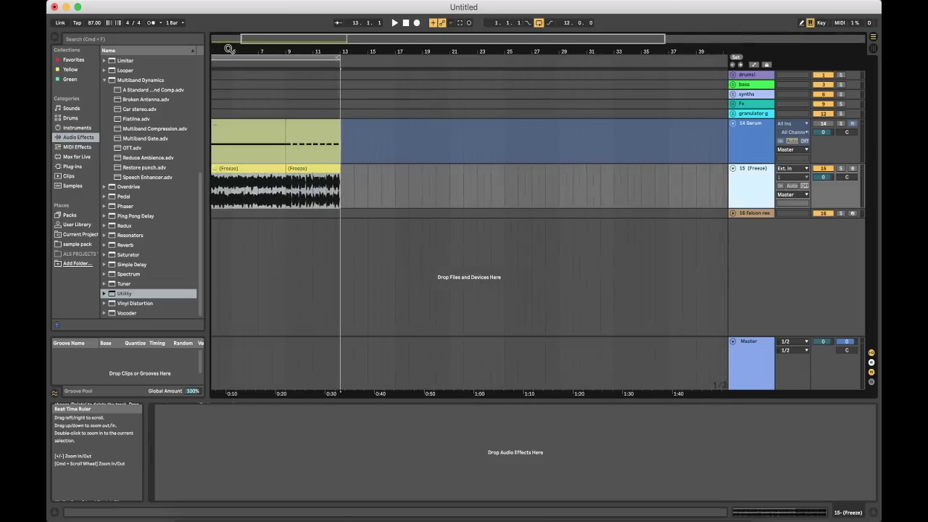
left_click(253, 166)
key("space")
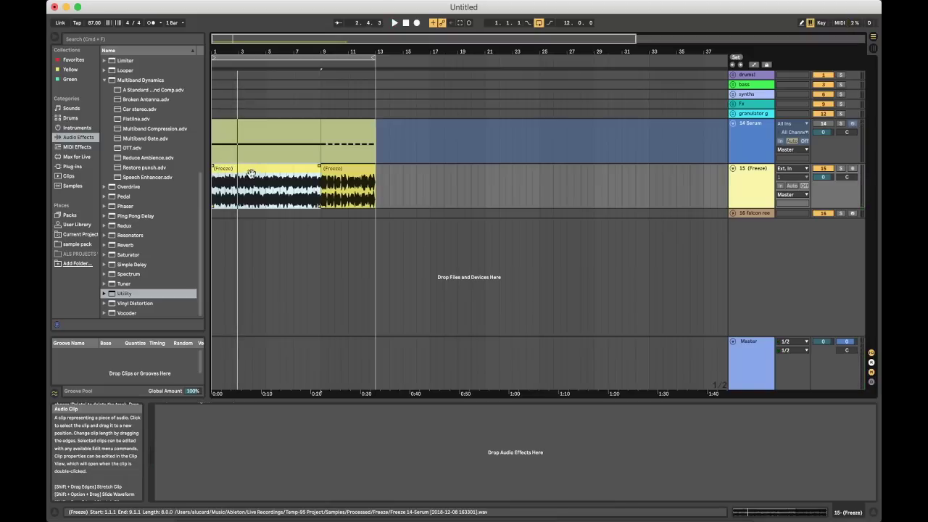
left_click(338, 169)
left_click(266, 181)
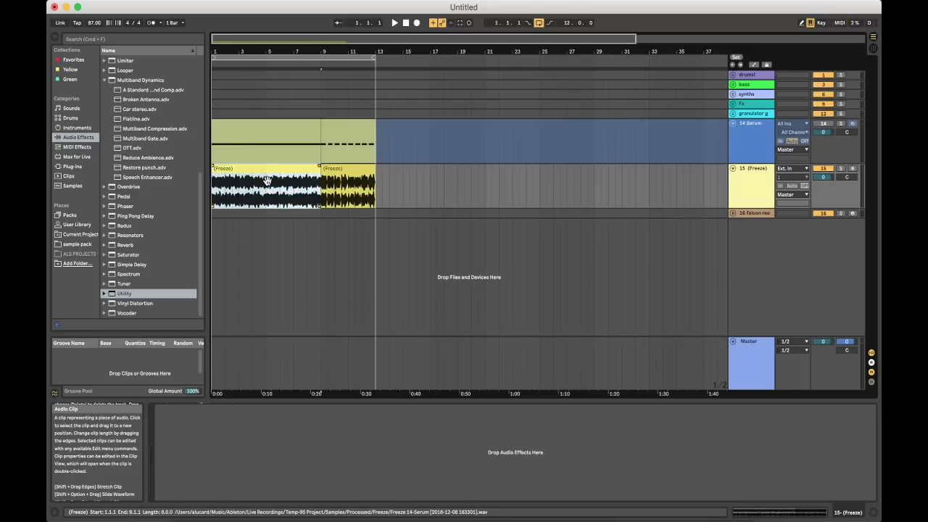
Step: Switch to Preview to review the Neuro Bass Theory.jpg chart, and close it
left_click(615, 513)
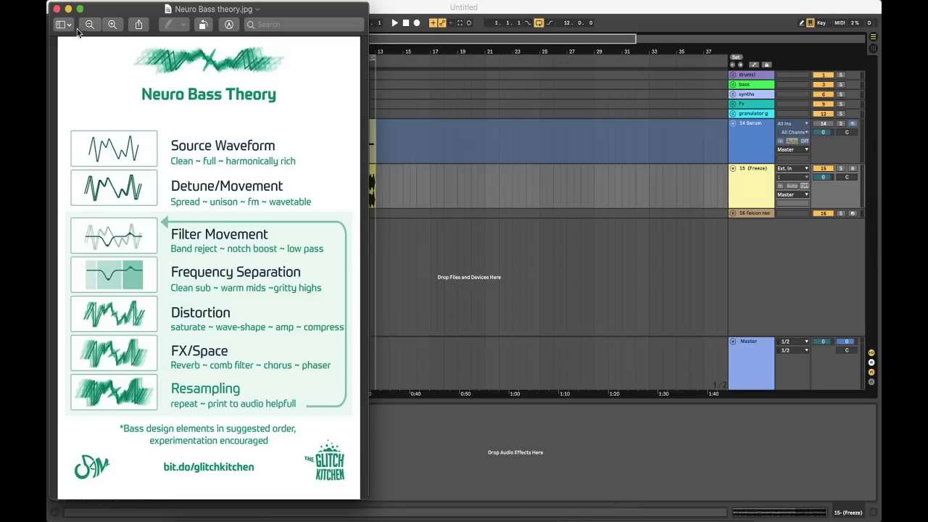
left_click(56, 9)
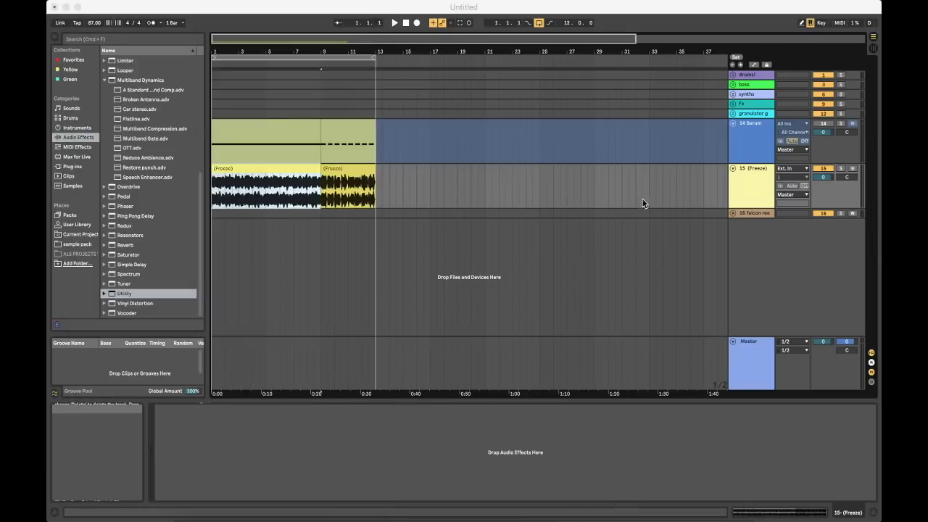
Step: Insert a new MIDI track below the 15 (Freeze) audio track
left_click(739, 185)
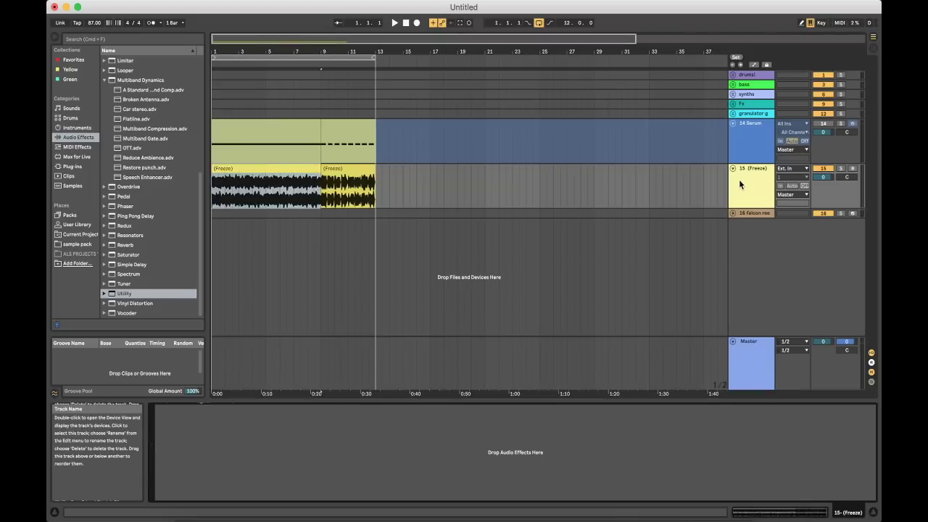
left_click(740, 184)
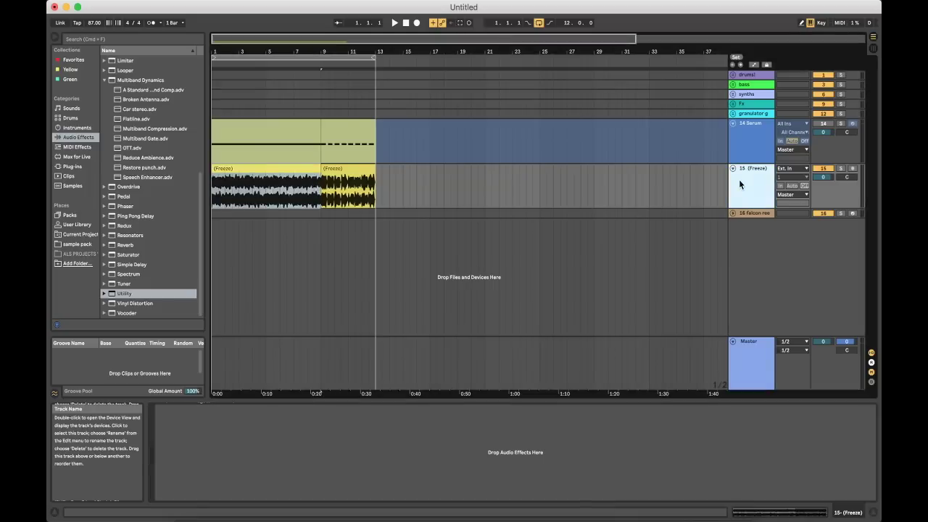
key("super+shift+t")
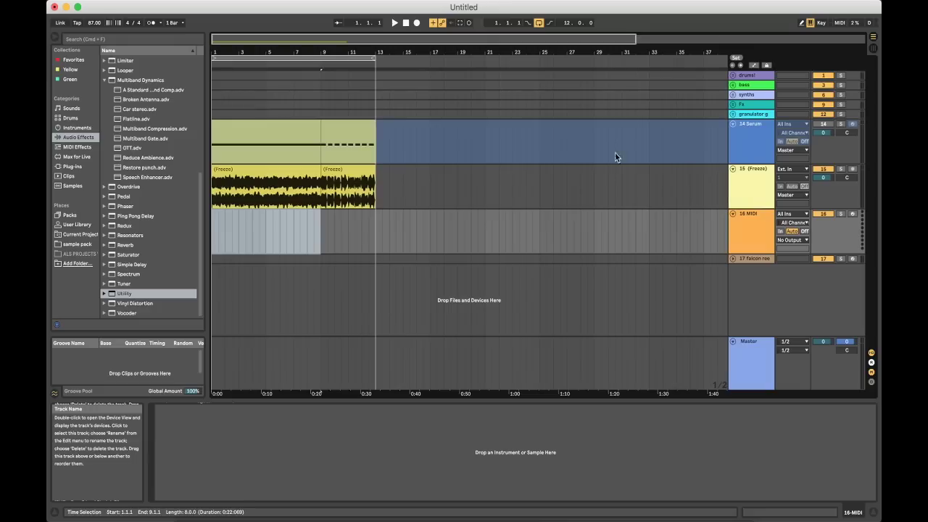
Step: Check the frozen 14 Serum device chain and audition the four-bar audio clip of short notes at bar 9
left_click(751, 152)
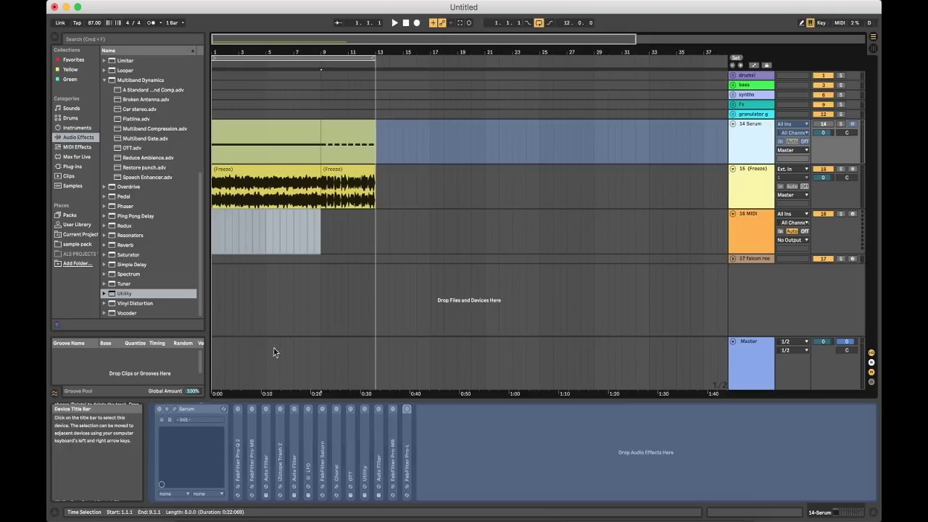
left_click(752, 192)
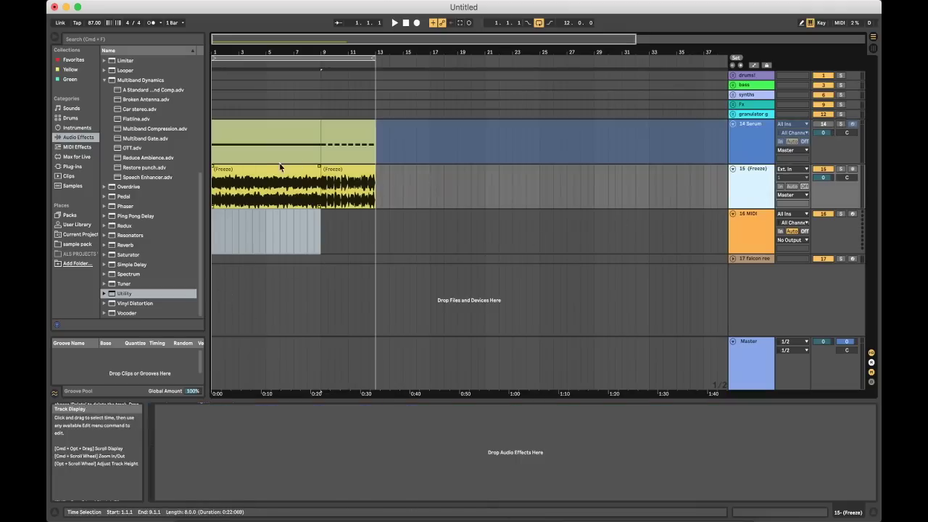
left_click(250, 168)
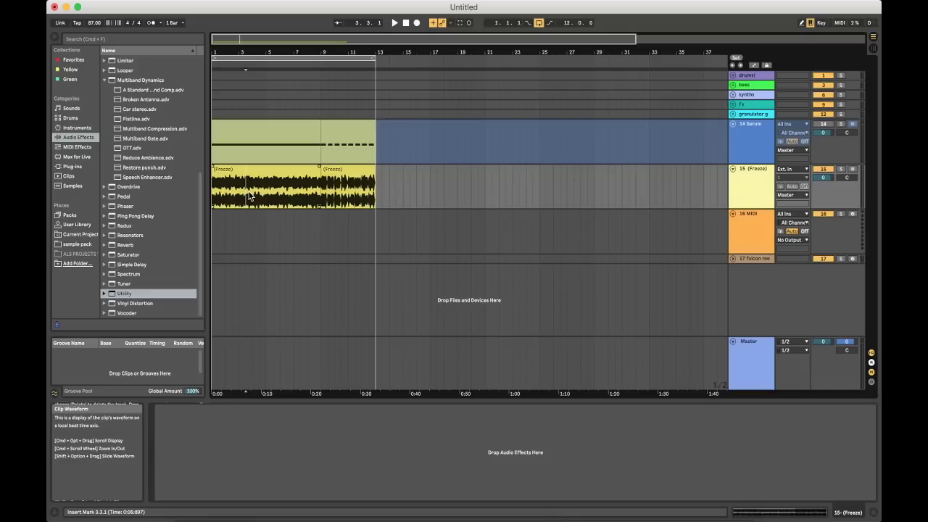
left_click(348, 168)
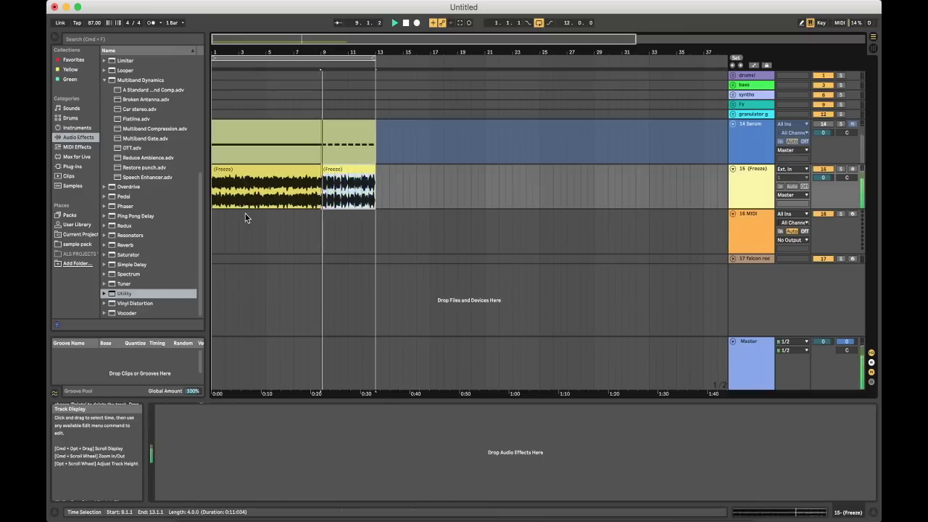
Step: Copy the one-beat audio slice at 11.1.1 on the 15 (Freeze) track, paste it at bar 14, and audition it
left_click(352, 187)
left_click_drag(344, 52, 381, 200)
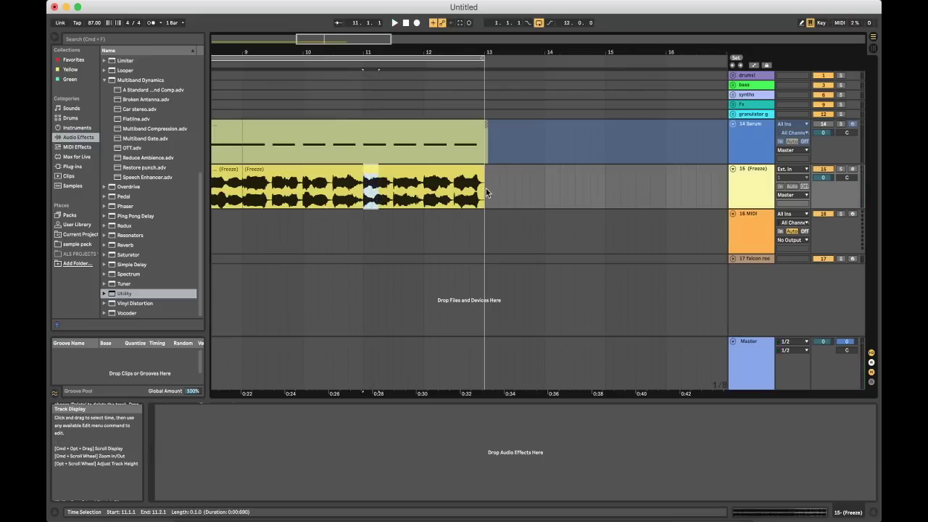
left_click(548, 196)
key("super+v")
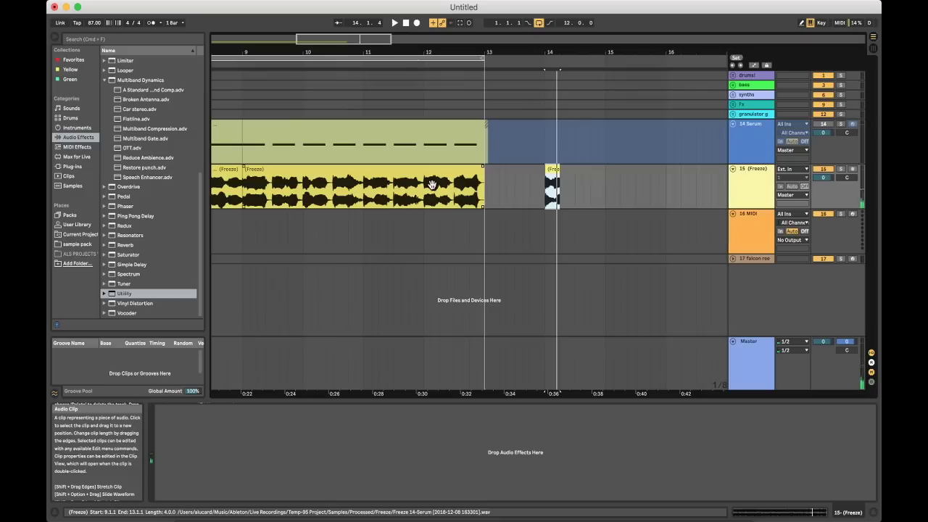
Step: Paste an audio slice at 14.3.1 on the 15 (Freeze) track and audition the slices from bar 14
key("space")
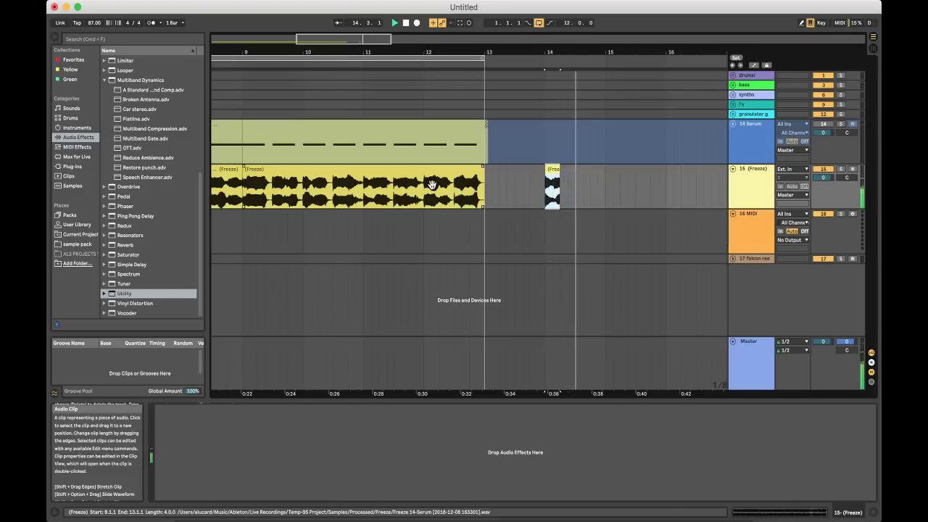
key("space")
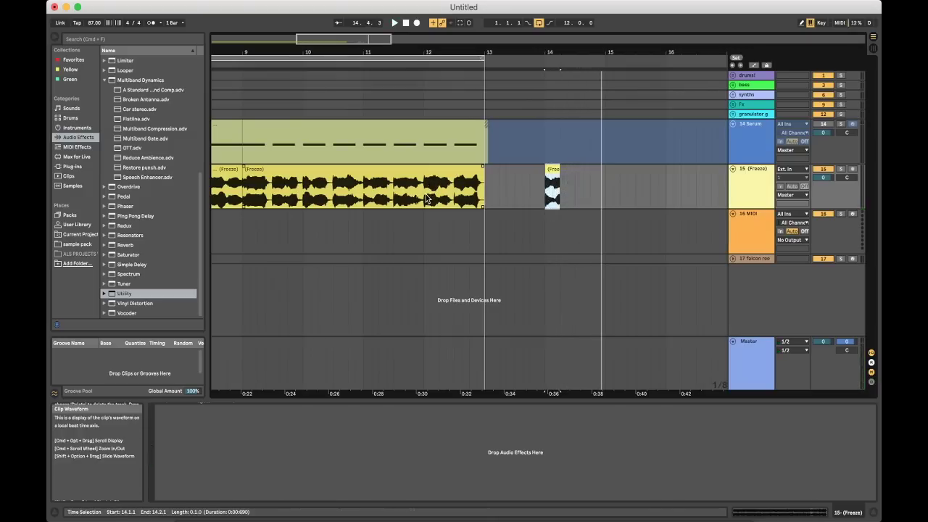
left_click_drag(425, 193, 428, 195)
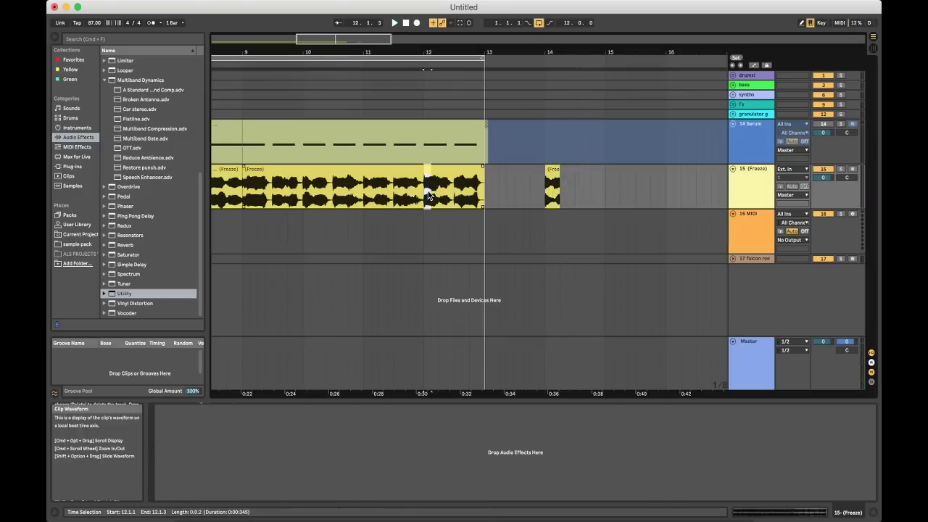
left_click(568, 184)
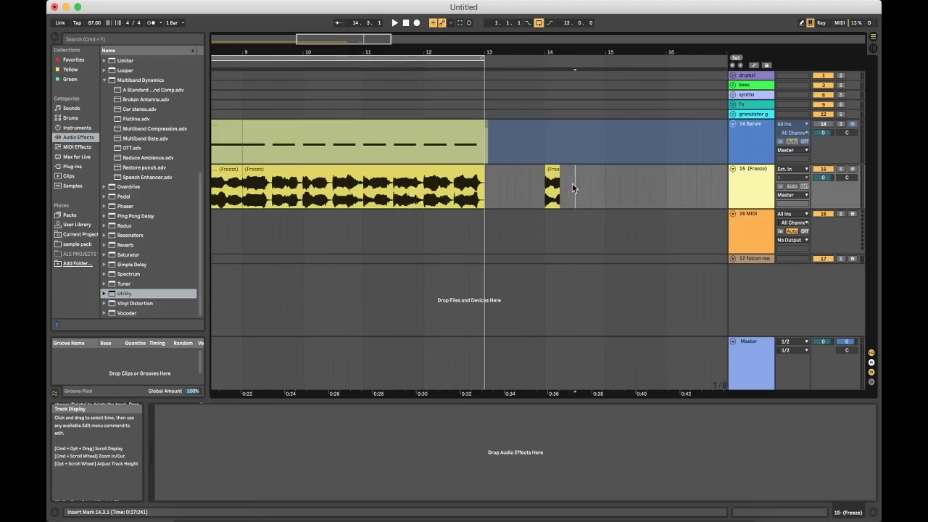
key("super+v")
left_click(554, 181)
key("space")
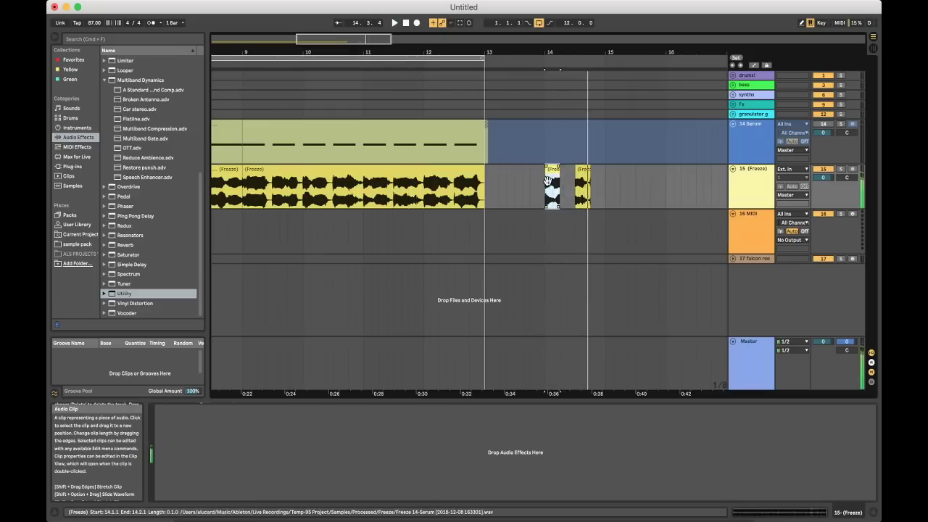
Step: Duplicate the bar 14 slice pattern through bar 17, and delete the slices between 17.3.1 and 18.1.1
key("super+d")
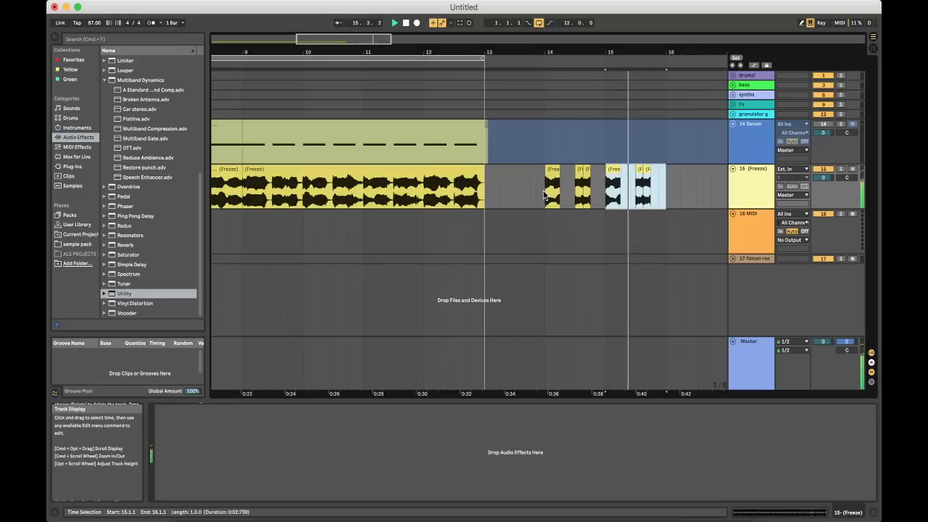
left_click_drag(606, 190, 665, 191)
key("super+d")
key("super+d")
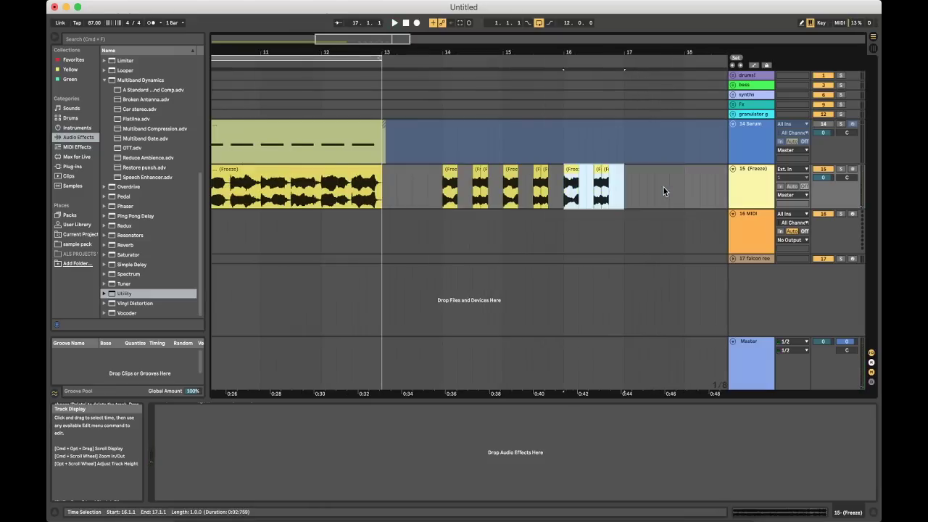
left_click_drag(655, 189, 686, 187)
key("Delete")
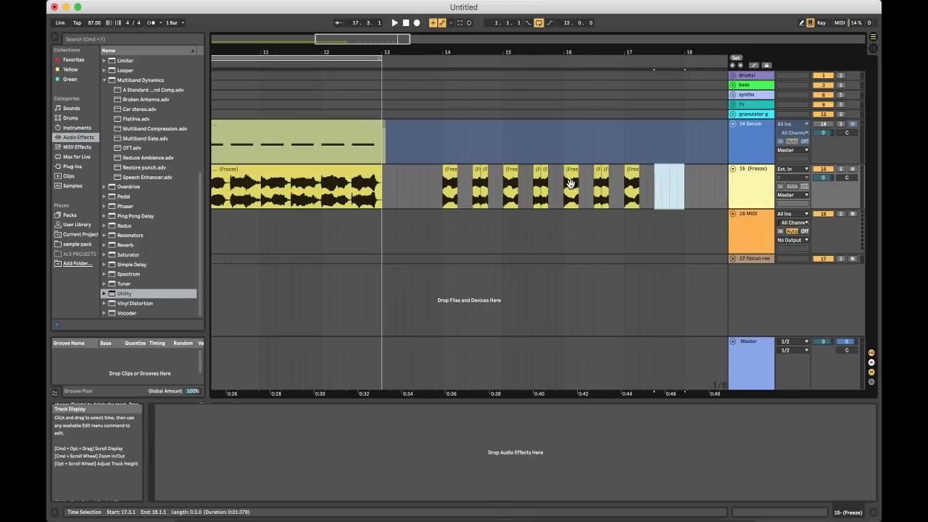
Step: Copy the two-beat audio section from 11.3.1 to 12.1.1, paste it at 17.3.1, and audition the sequence from 14.1.1
left_click(291, 207)
key("space")
left_click_drag(292, 207, 321, 203)
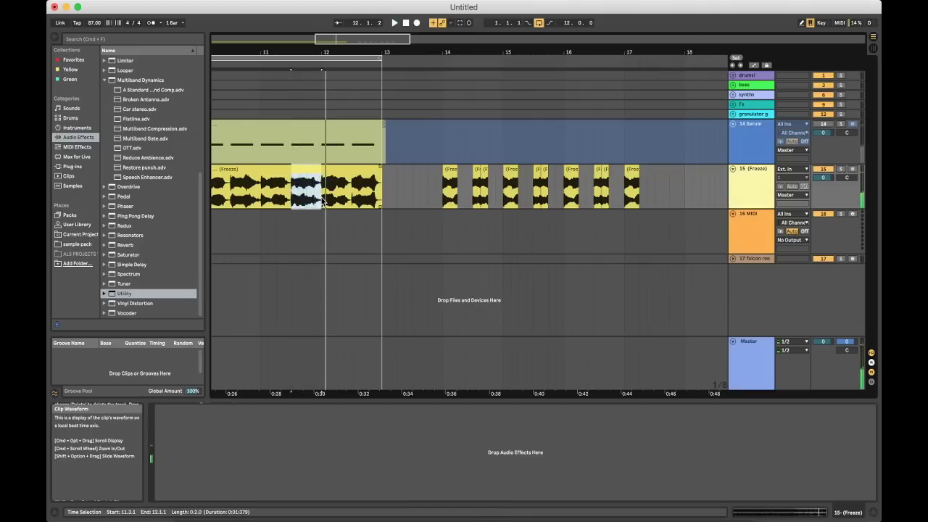
left_click(659, 190)
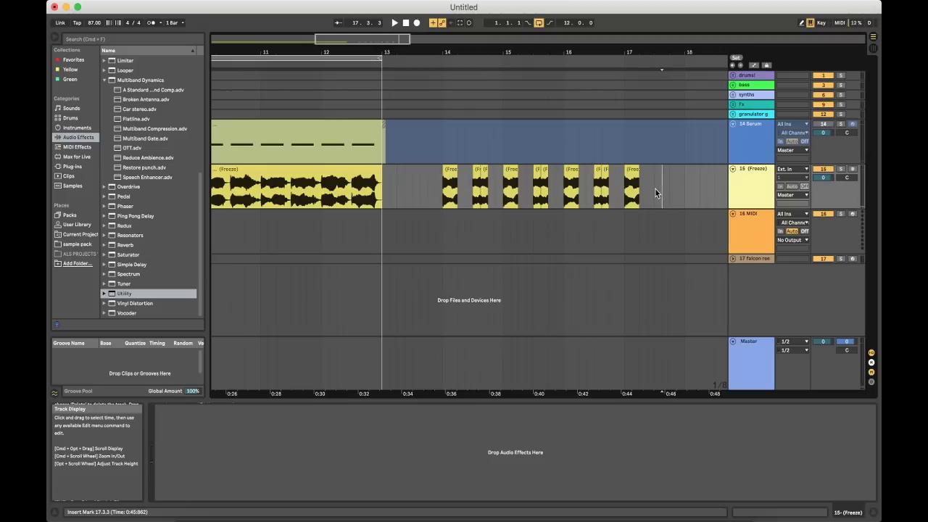
key("super+v")
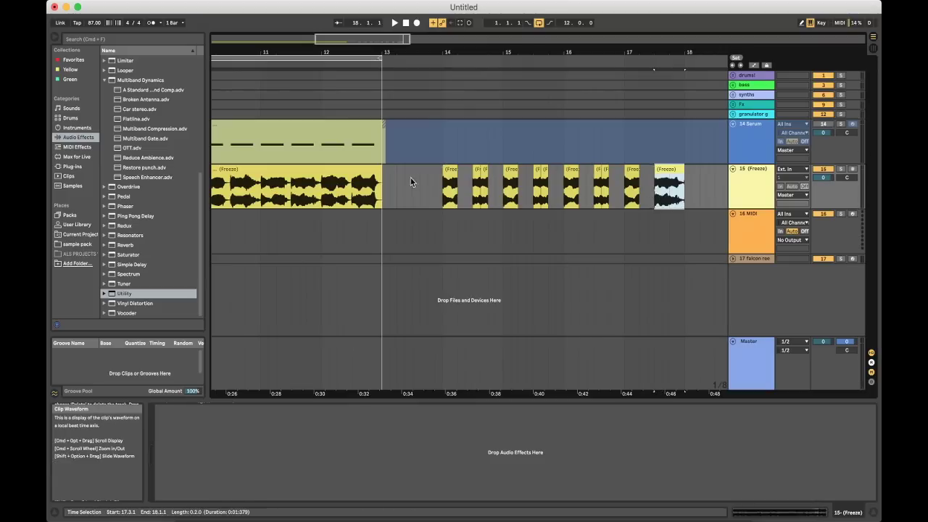
left_click(439, 195)
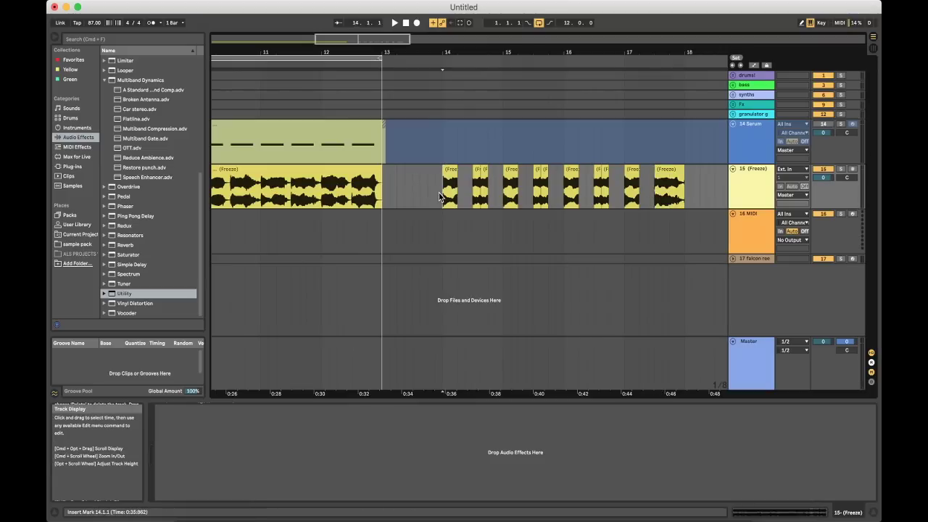
key("space")
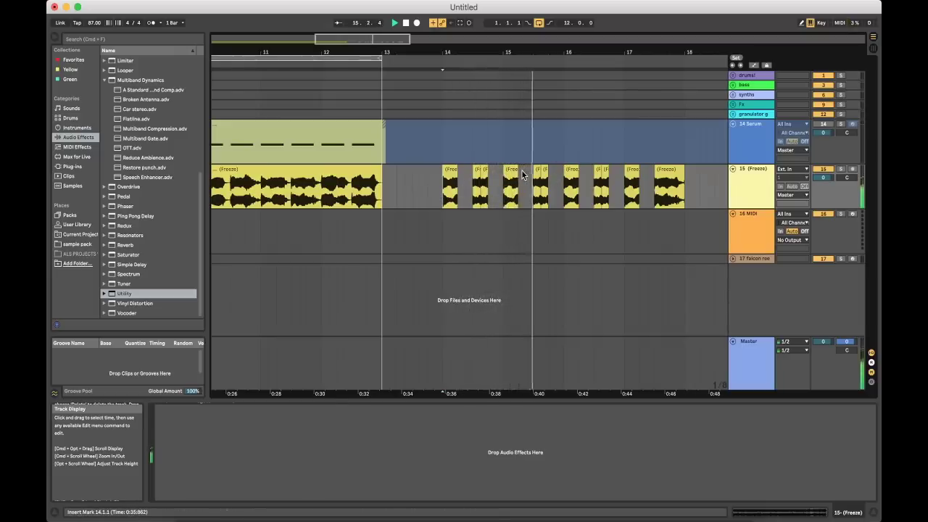
Step: Space out the half-beat slices in the second half of bar 15, placing an additional one at 15.4.2
left_click(553, 187)
key("plus")
scroll(315, 165, "left", 3)
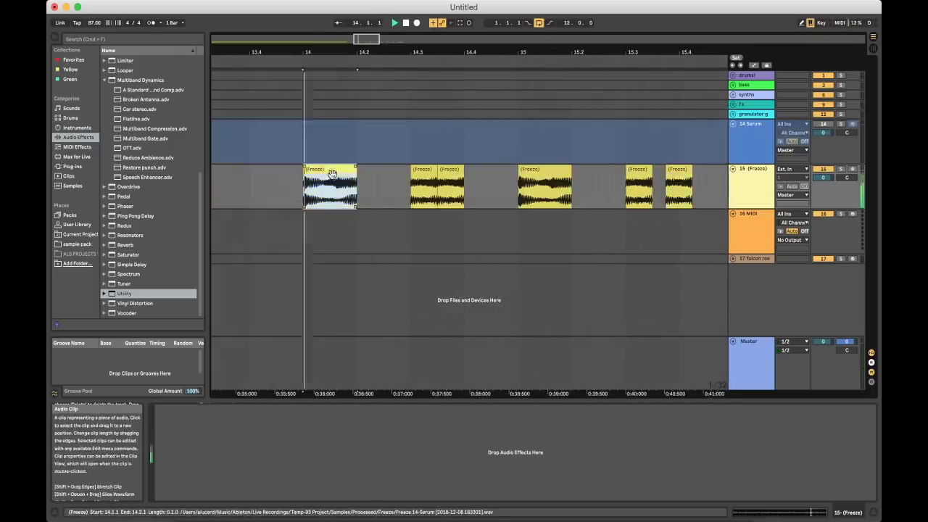
right_click(673, 174)
key("Escape")
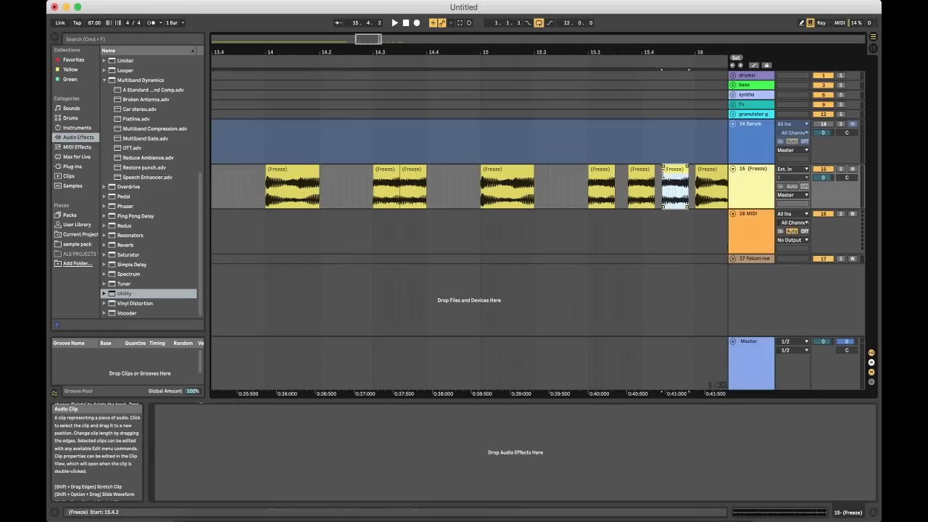
Step: Try transposing the slice at 15.4.2 up 1 semitone, and audition from 15.3.1
double_click(674, 187)
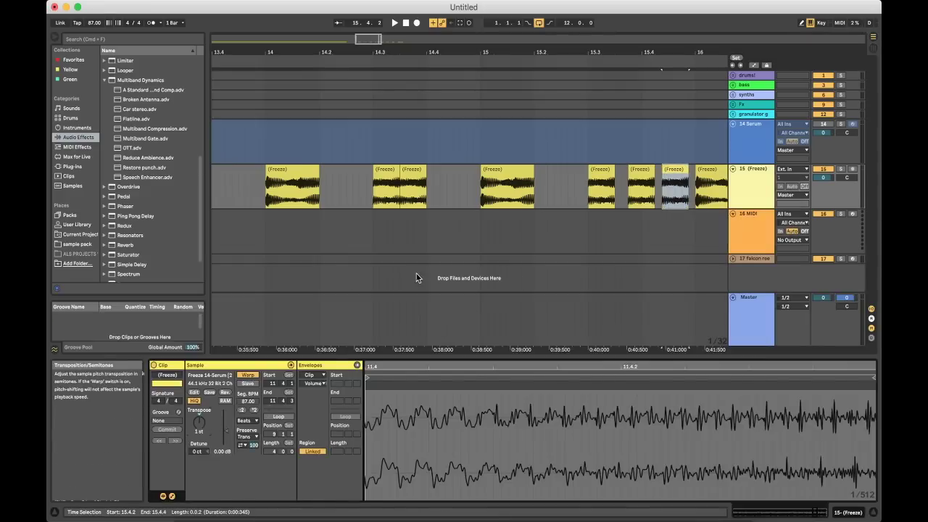
left_click(601, 171)
key("space")
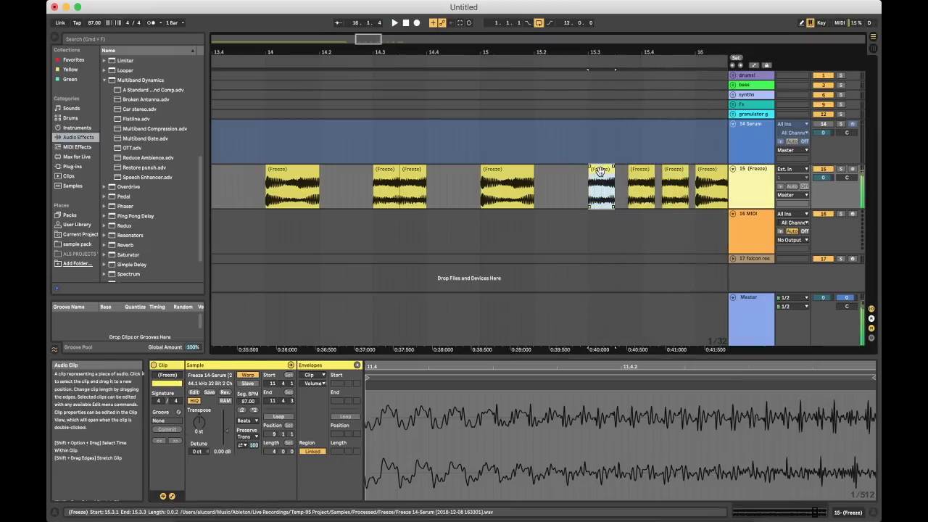
Step: Trim the last slice of bar 15 to one sixteenth, from 15.4.3 to 15.4.4, and audition the sequence through bar 17
left_click(670, 172)
left_click_drag(670, 172, 682, 176)
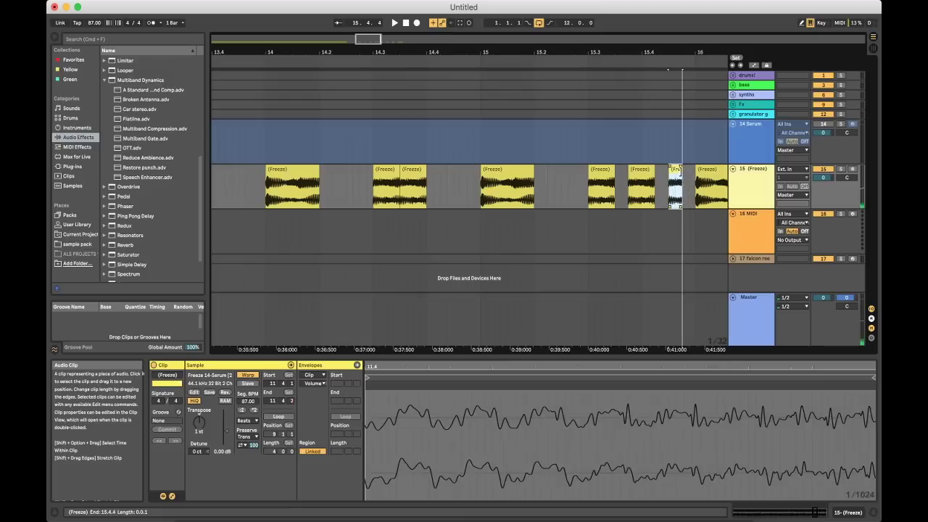
key("space")
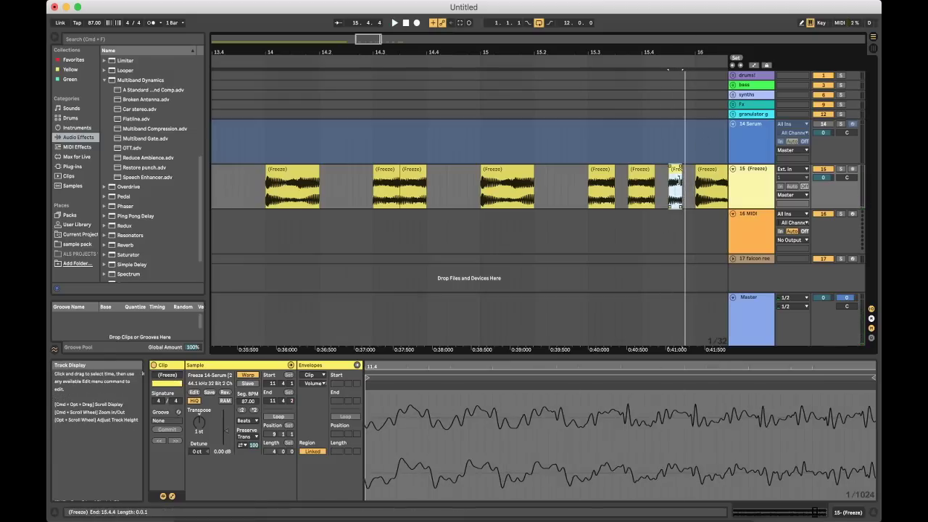
scroll(622, 151, "right", 5)
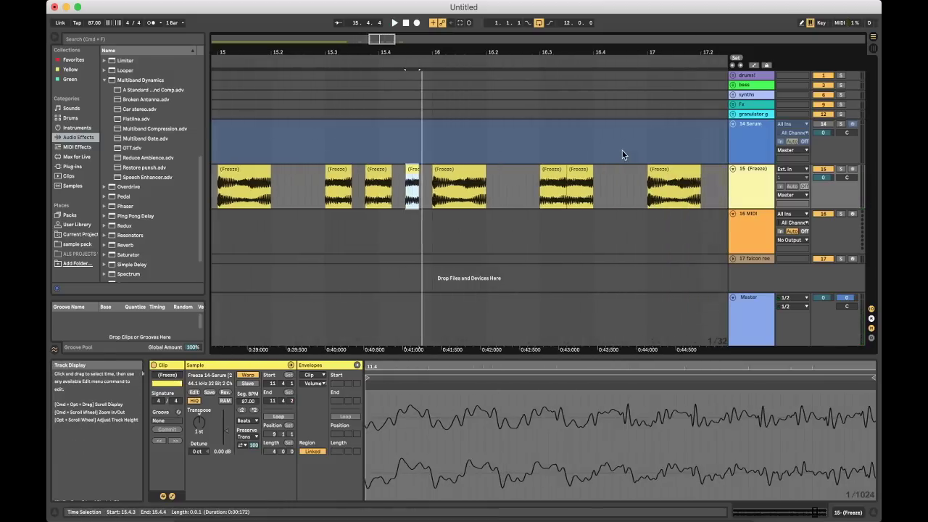
left_click(480, 174)
key("space")
left_click_drag(428, 53, 441, 125)
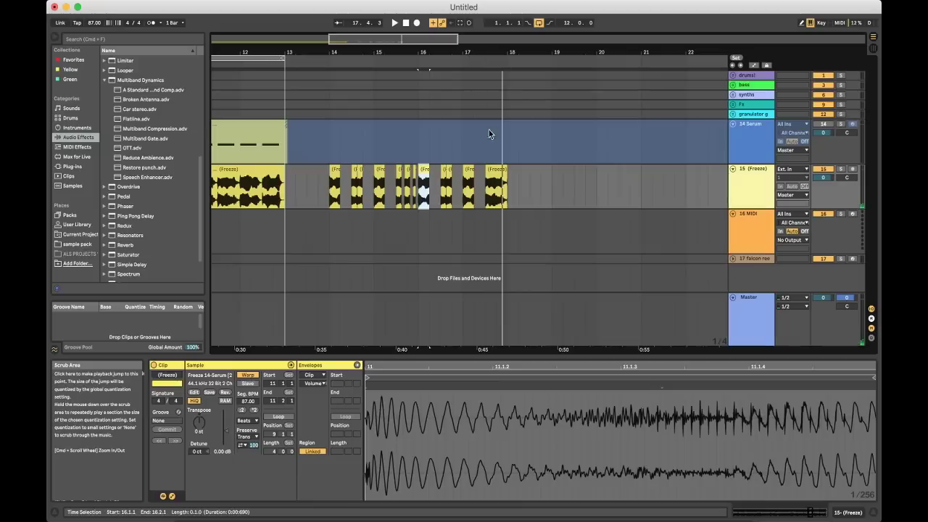
Step: Shift the sample region of the two-beat clip at 17.3.1 to run from 12.1.1 to 12.3.1, and audition it
left_click(499, 187)
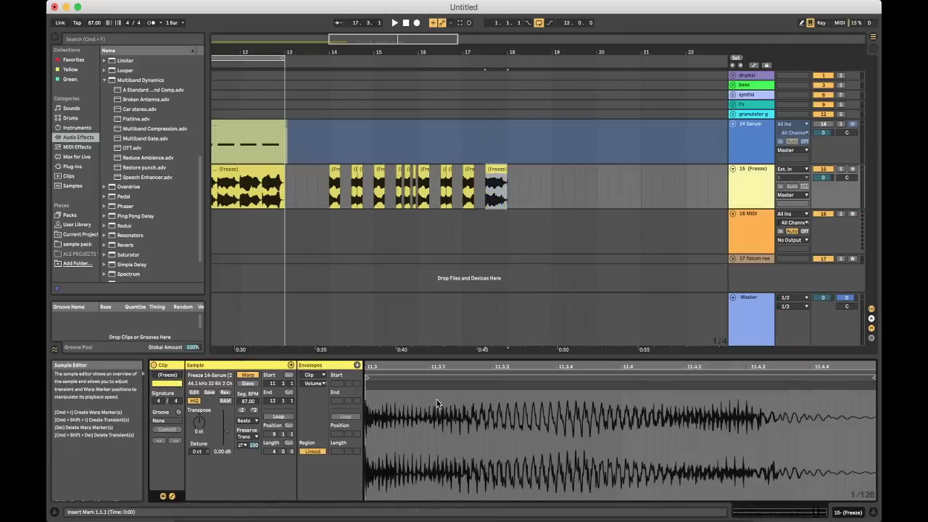
left_click_drag(438, 355, 440, 346)
left_click_drag(439, 406, 435, 367)
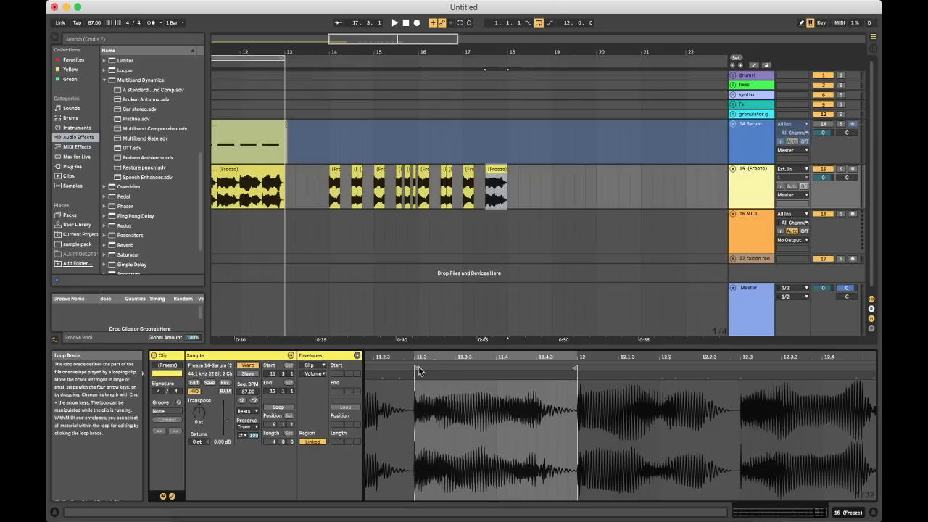
left_click_drag(417, 369, 580, 371)
key("space")
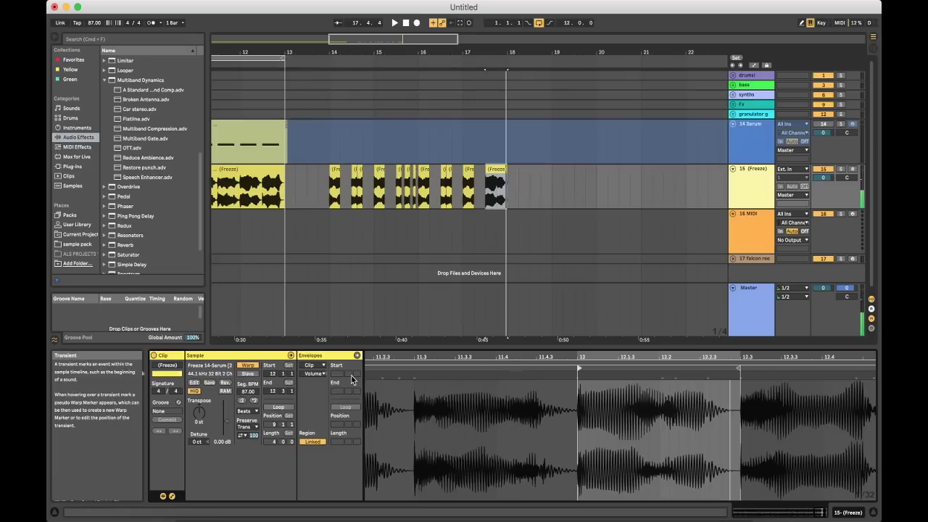
Step: Draw a transposition envelope on the 17.3.1 clip peaking at about +12 and dipping to about -10 semitones, with Complex Pro warping, and audition it
left_click(315, 373)
left_click(314, 373)
left_click(315, 374)
left_click(333, 389)
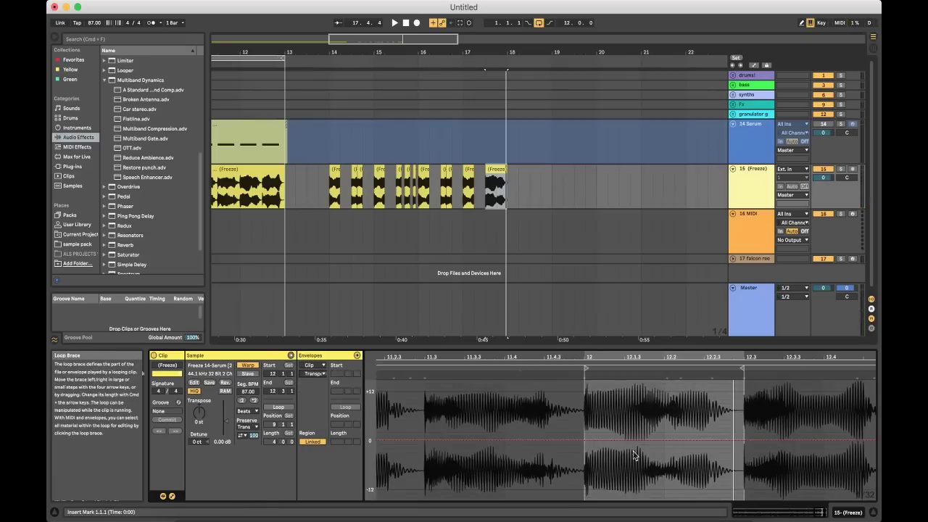
left_click_drag(586, 440, 623, 388)
mouse_move(635, 440)
left_mouse_down()
mouse_move(644, 480)
mouse_move(676, 488)
left_mouse_up()
left_click_drag(725, 440, 724, 436)
key("space")
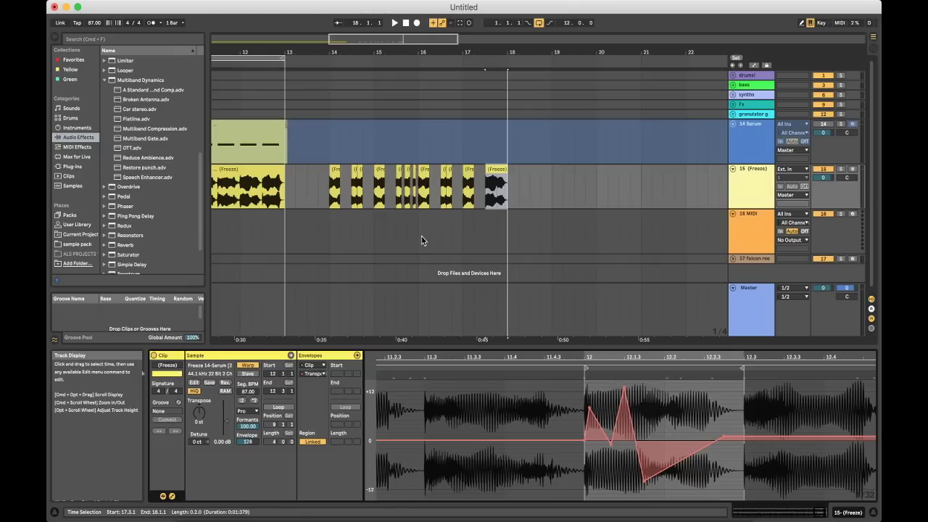
Step: Review the frozen audio clips from bar 1 to bar 18, and audition the sliced sequence from 14.1.1
scroll(282, 195, "left", 5)
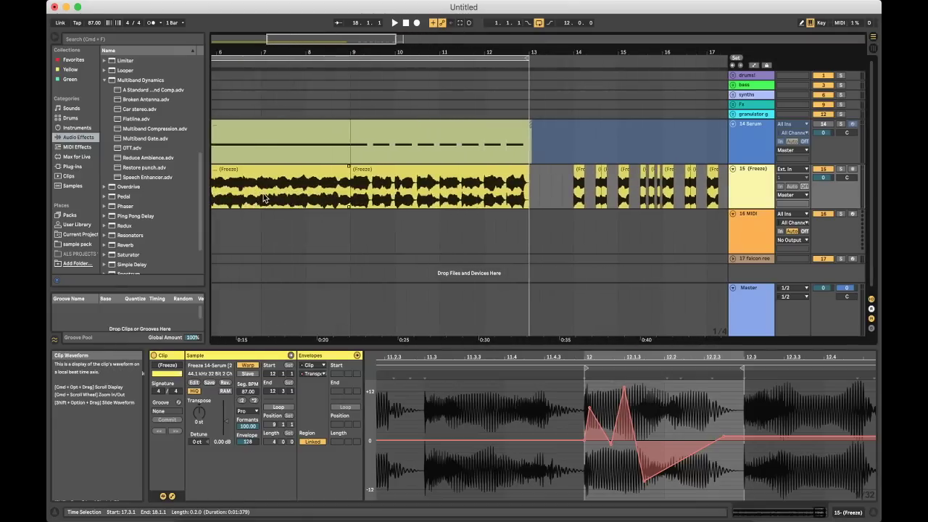
scroll(308, 212, "right", 2)
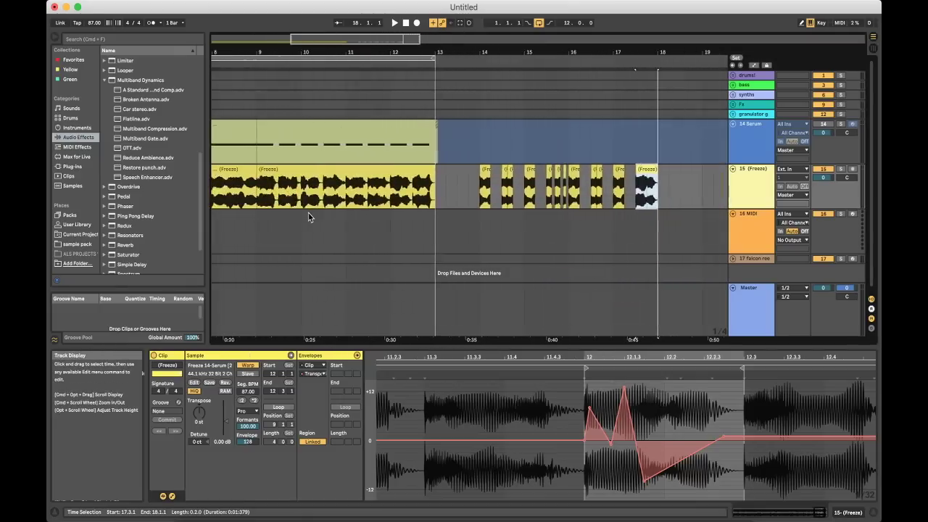
scroll(259, 180, "left", 2)
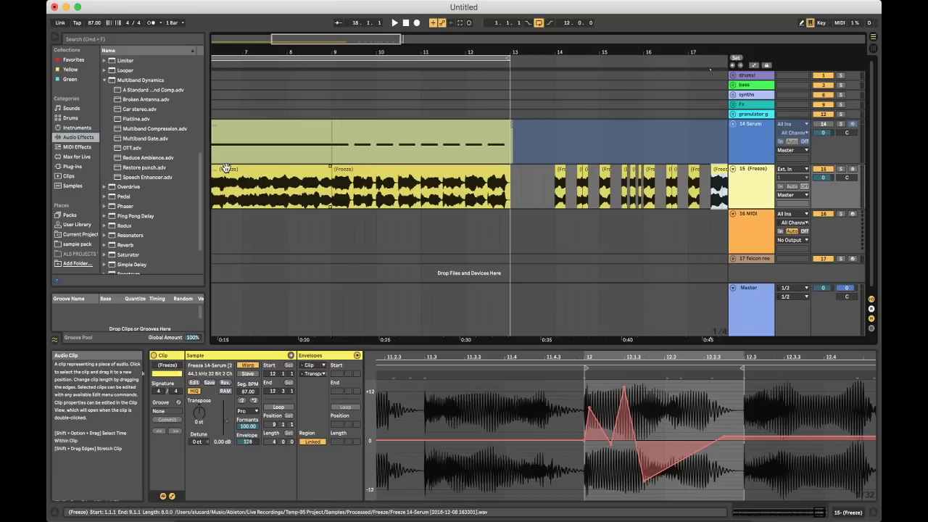
scroll(227, 166, "left", 2)
scroll(226, 167, "left", 1)
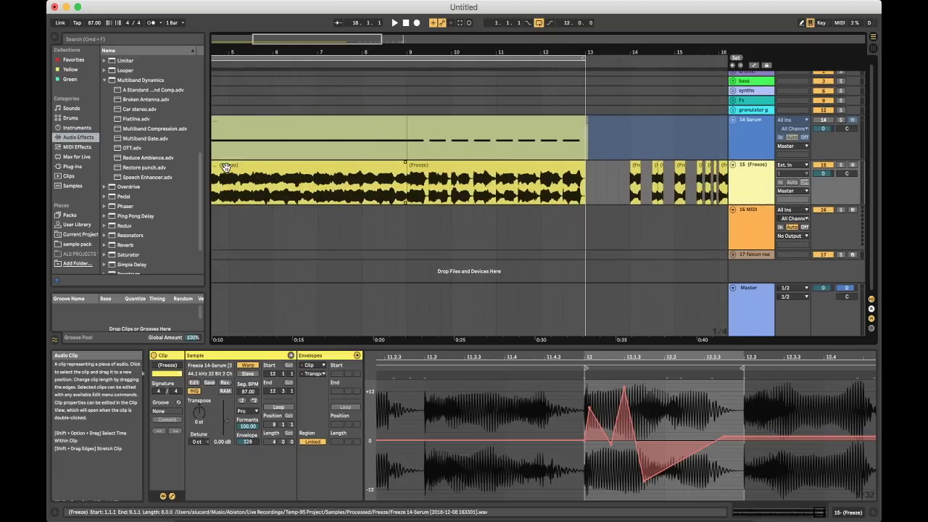
scroll(227, 167, "left", 4)
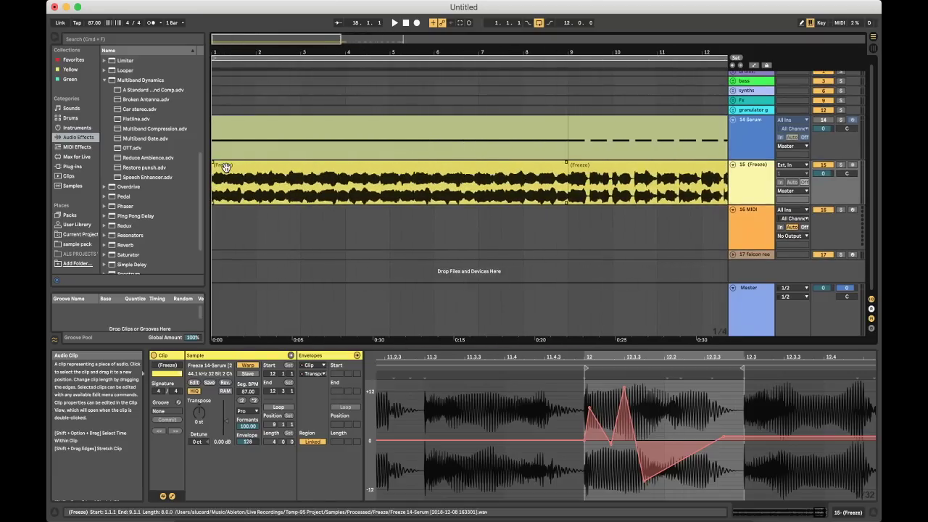
scroll(544, 192, "right", 6)
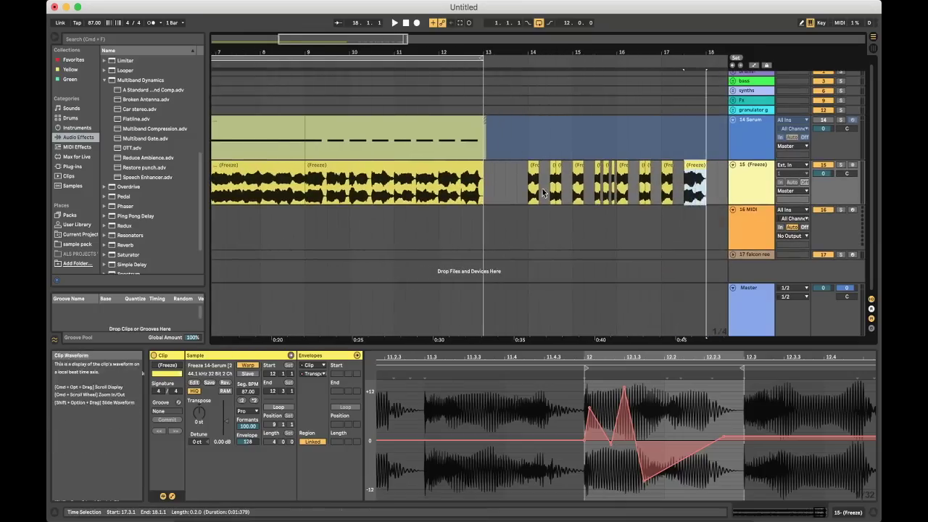
left_click(529, 179)
left_click(530, 193)
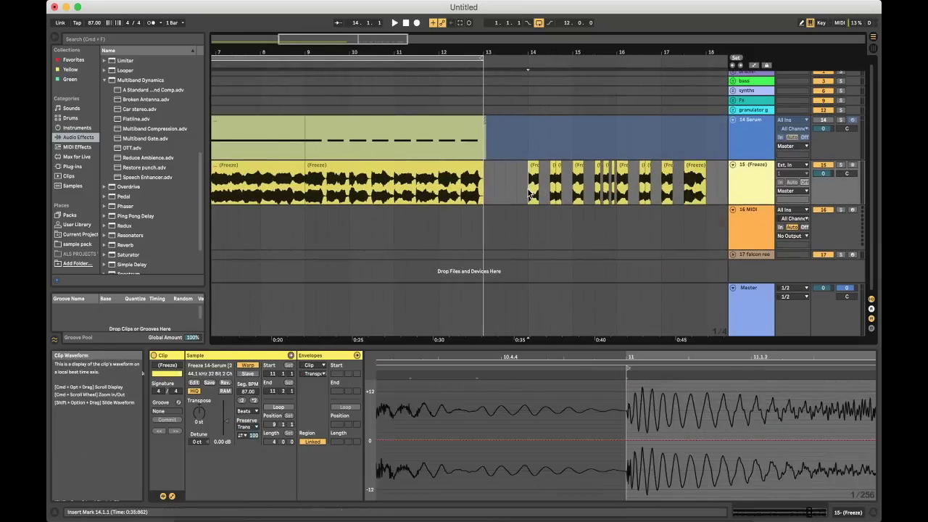
key("space")
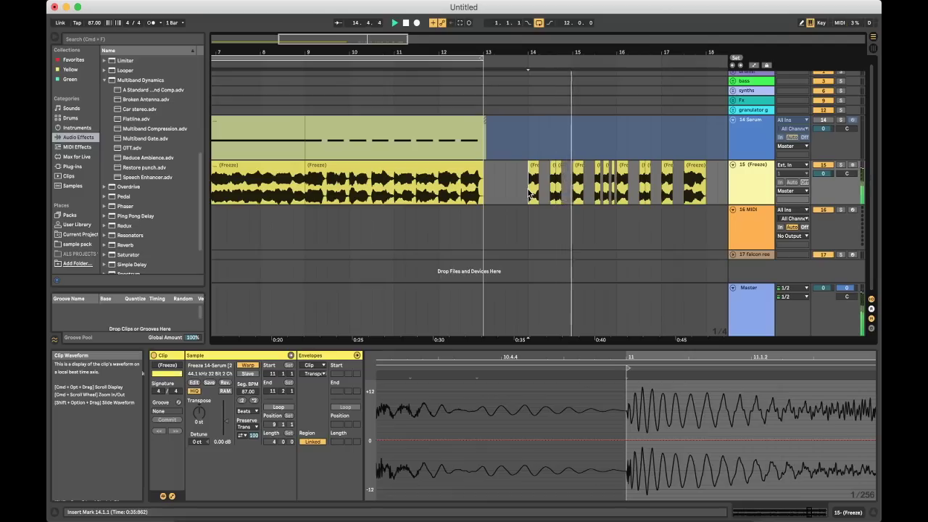
key("super+z")
key("super+z")
key("super+z")
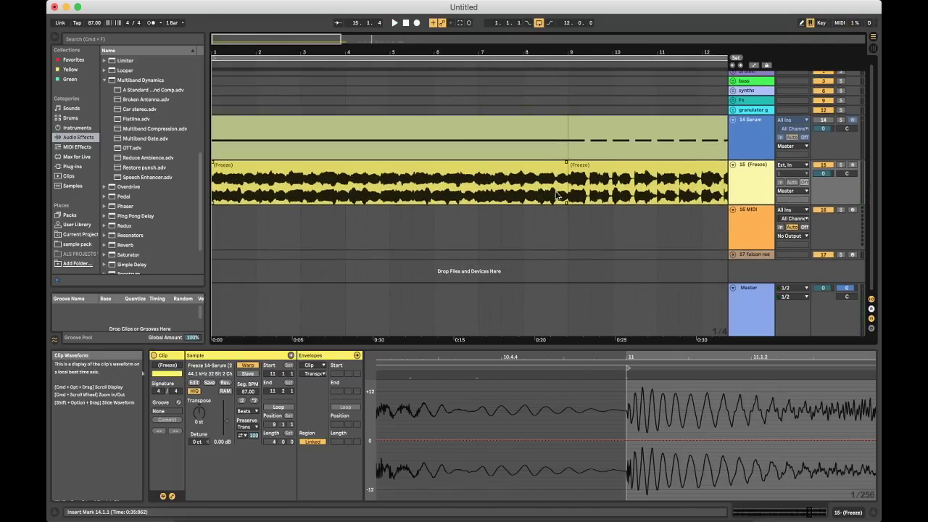
Step: Load the first frozen clip (bars 1 to 9) into a Simpler on the empty MIDI track 16, and fold the track
left_click(738, 221)
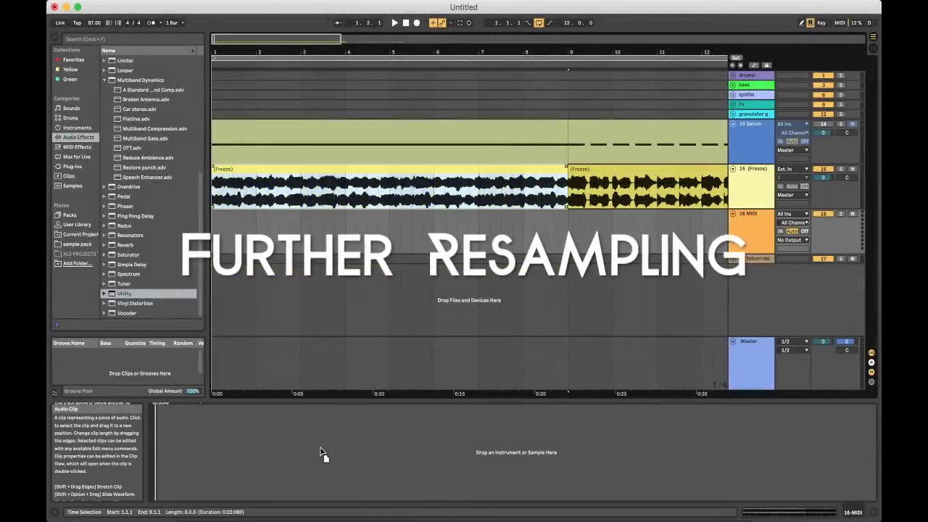
left_click_drag(323, 455, 324, 454)
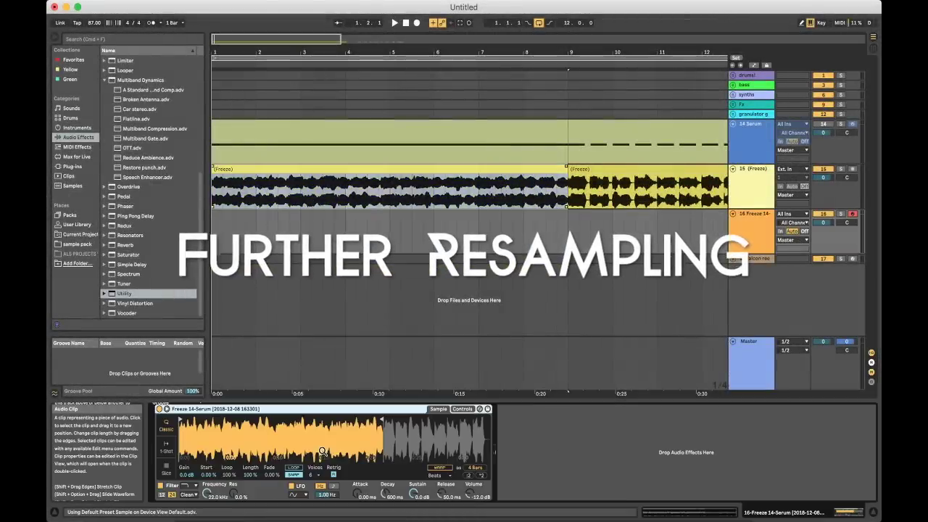
left_click(733, 215)
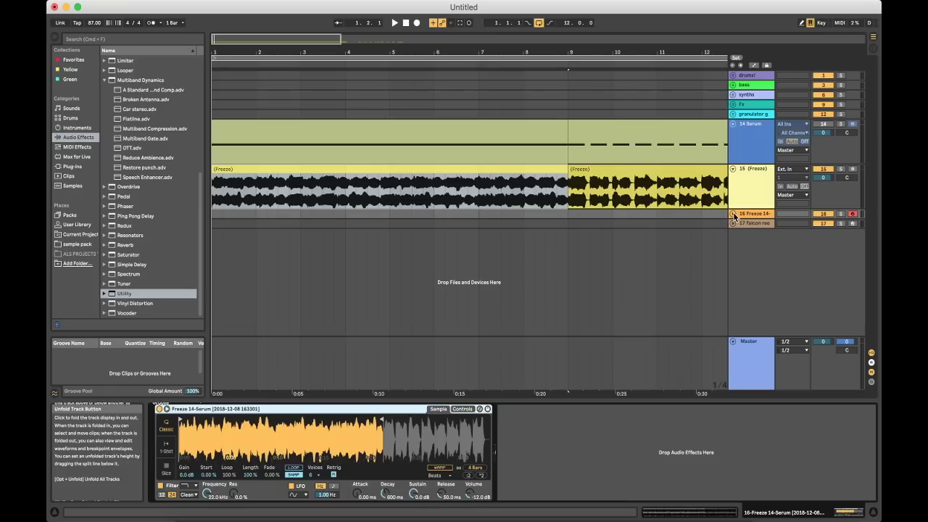
left_click(733, 214)
left_click(733, 215)
Step: Convert the Simpler on track 16 to a Sampler and set the sample's root key to F0
right_click(214, 411)
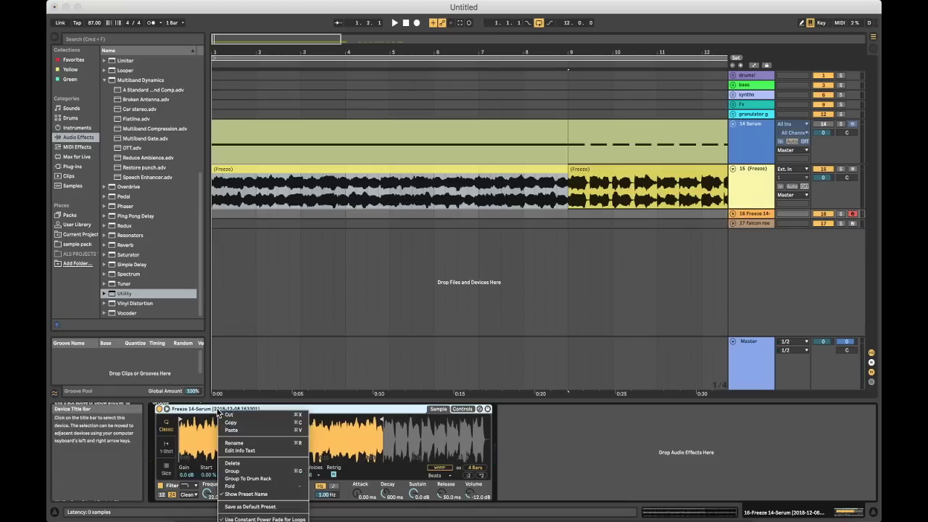
left_click(246, 500)
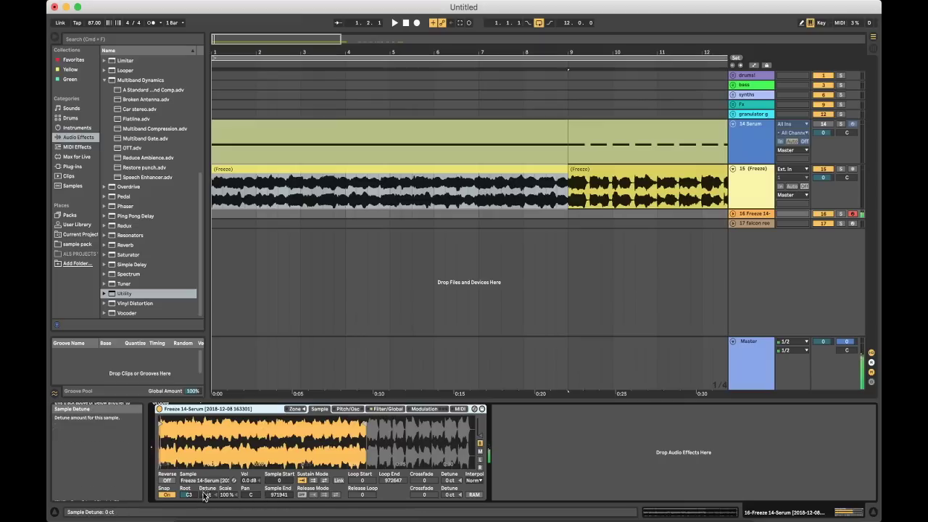
left_click_drag(195, 498, 195, 519)
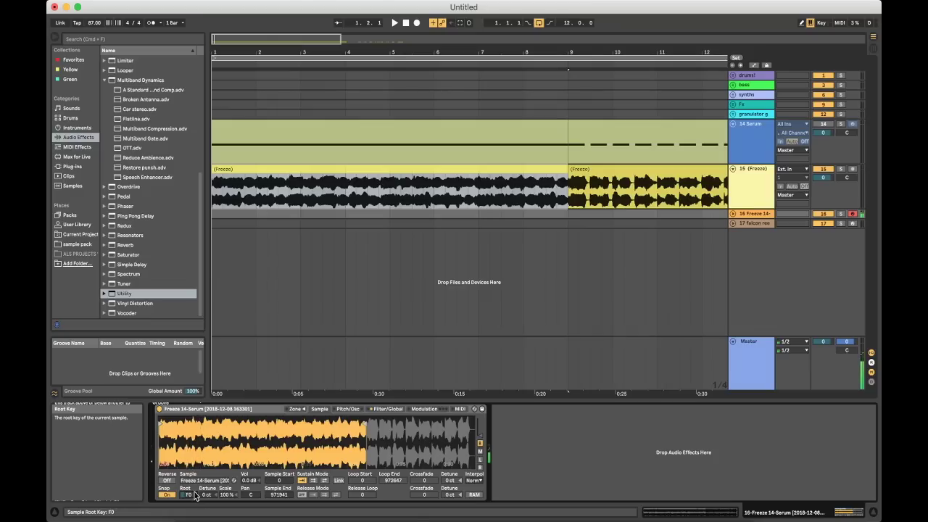
Step: Set the Sampler's glide mode to Glide, and turn off its filter with the volume at 0 dB
left_click(355, 410)
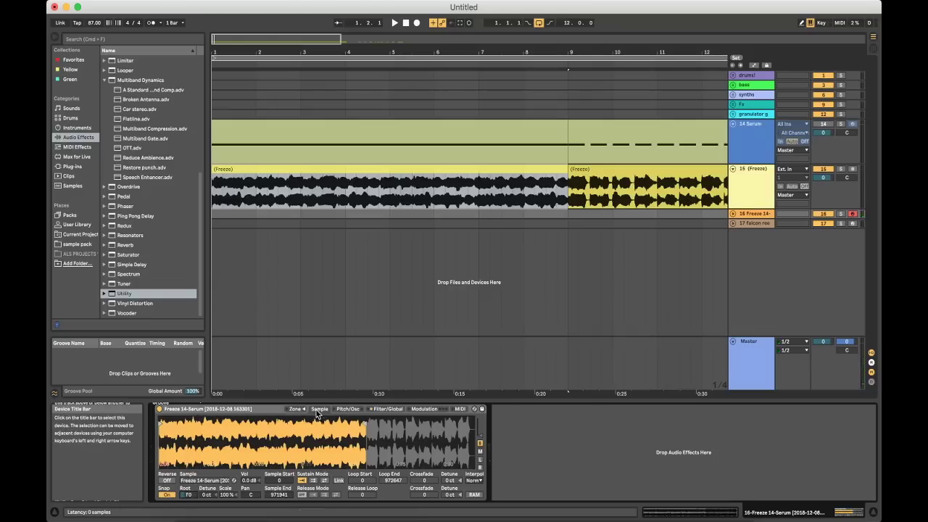
left_click(438, 488)
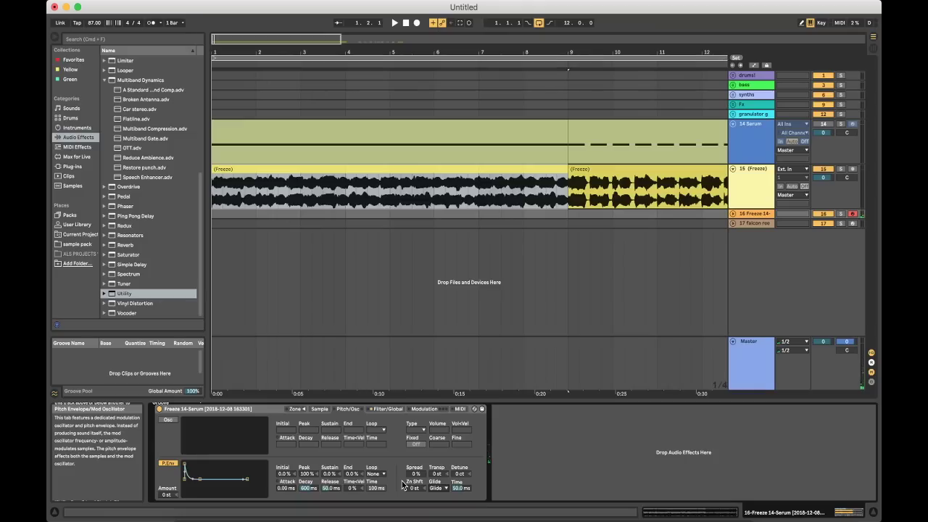
left_click(388, 408)
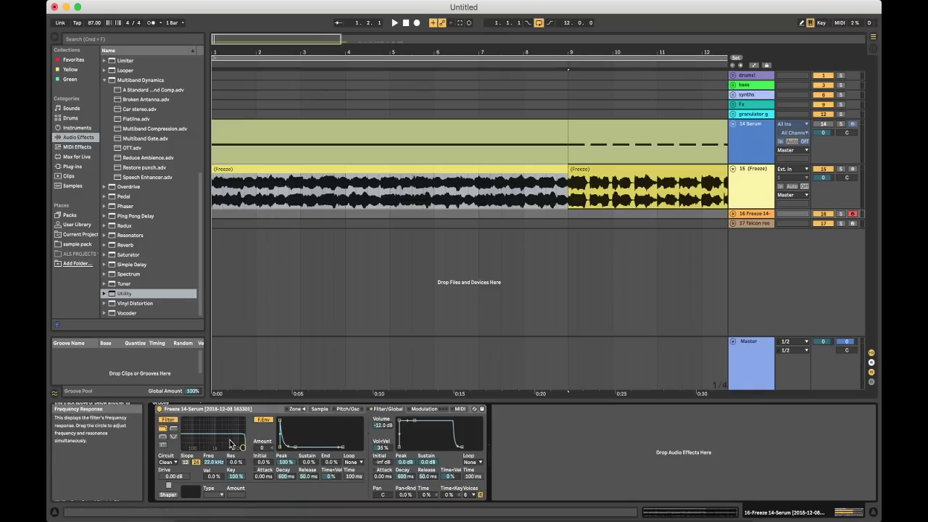
left_click(168, 420)
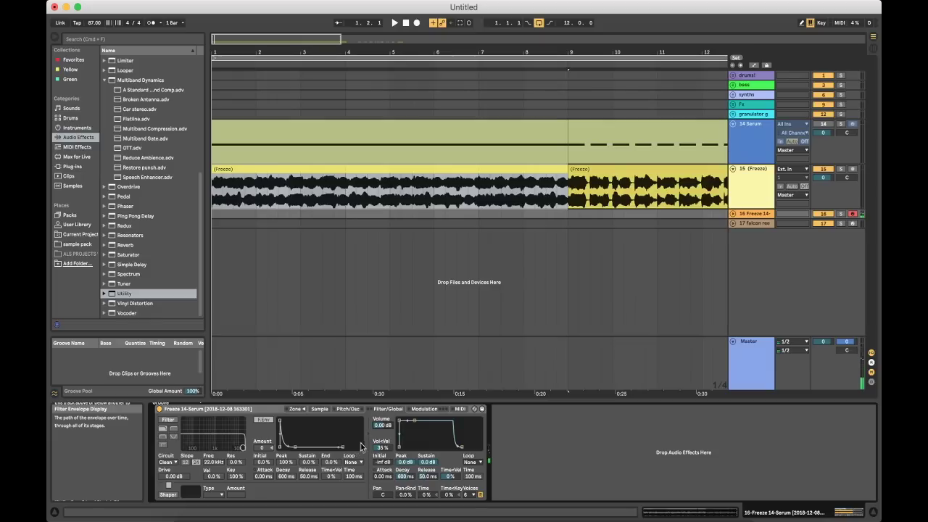
Step: Set the pitch envelope amount to +12 st with 24.1 ms decay, and move the sample start to about 209907
left_click(346, 411)
left_click_drag(166, 496, 166, 484)
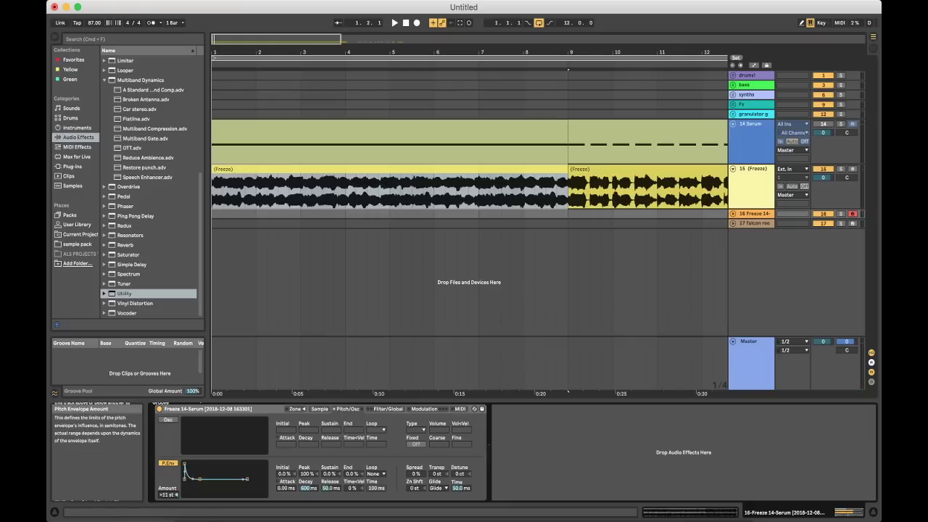
left_click_drag(307, 488, 306, 519)
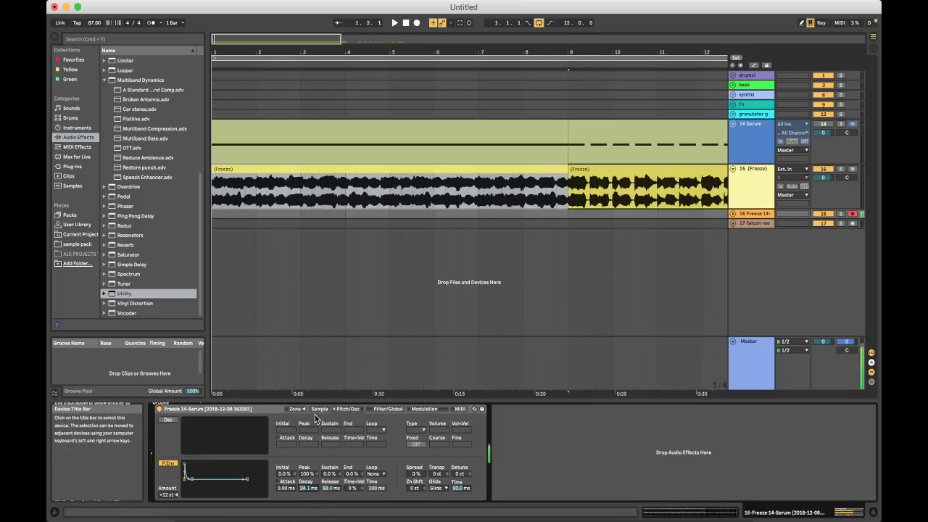
left_click(319, 409)
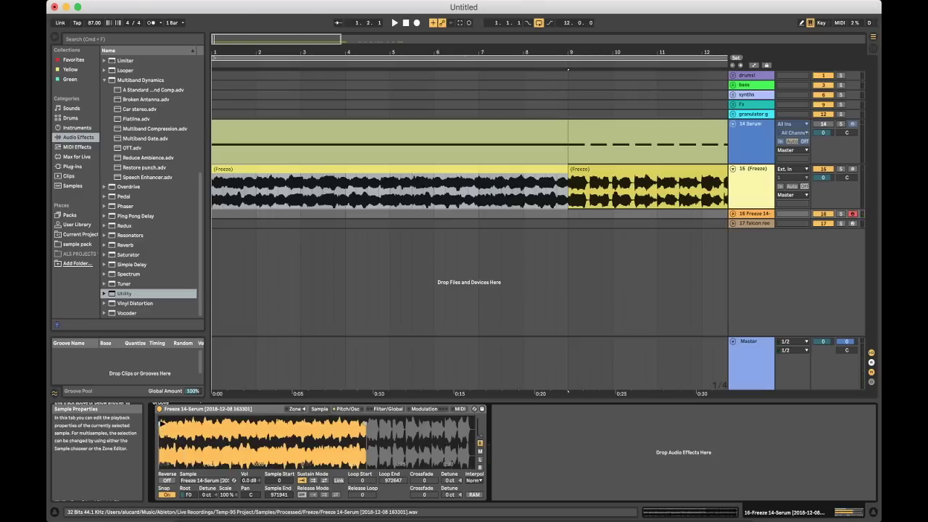
left_click_drag(161, 425, 204, 428)
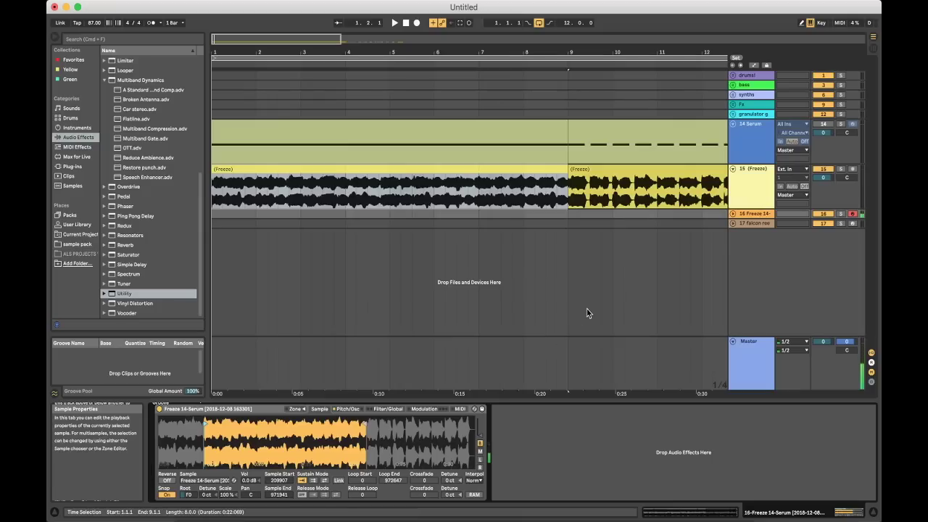
Step: Try a global transposition of about +18 semitones on the Sampler, audition it, and return it to 0
left_click(389, 409)
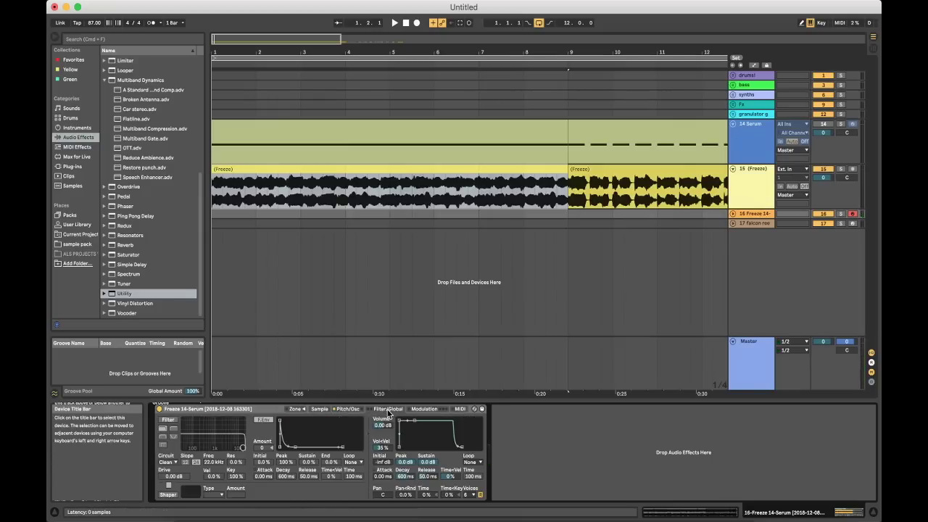
left_click(345, 409)
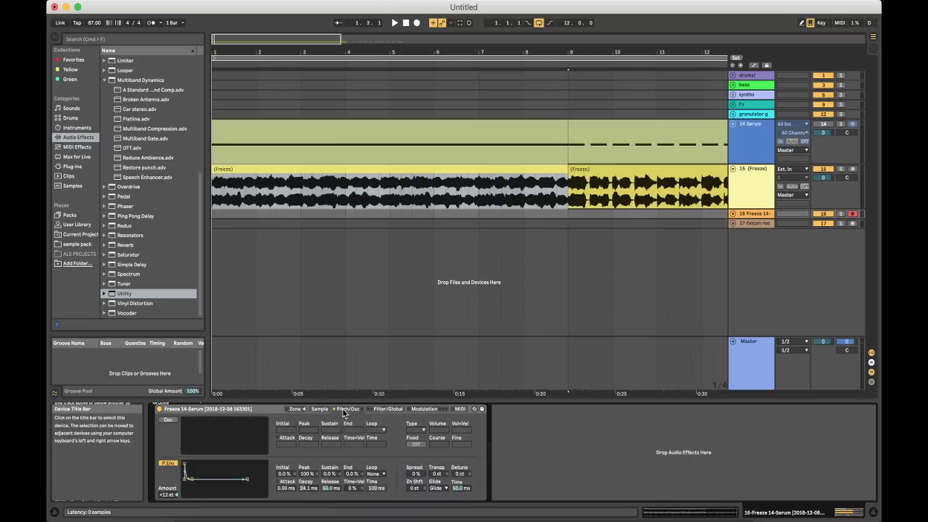
left_click(438, 475)
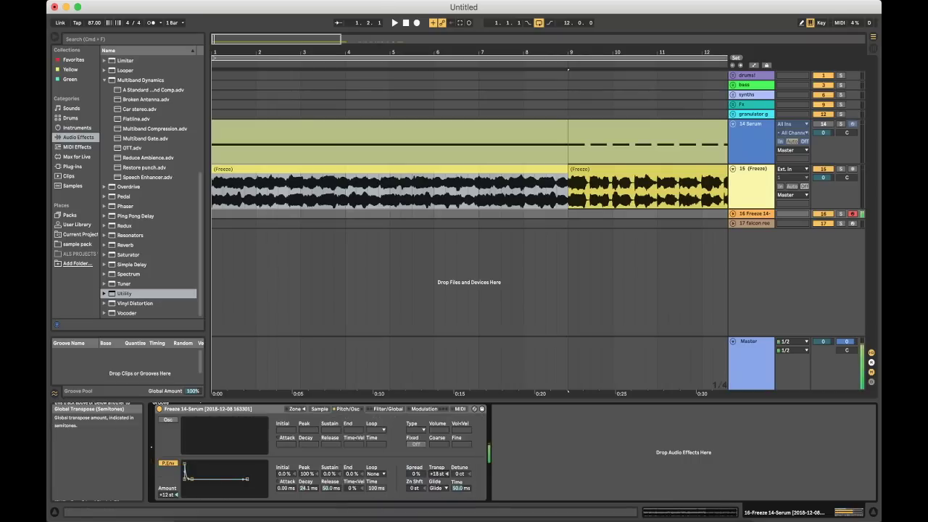
left_click_drag(433, 479, 433, 496)
Step: Turn on the Sampler's filter and add the Max for Live LFO device to track 16
left_click(399, 409)
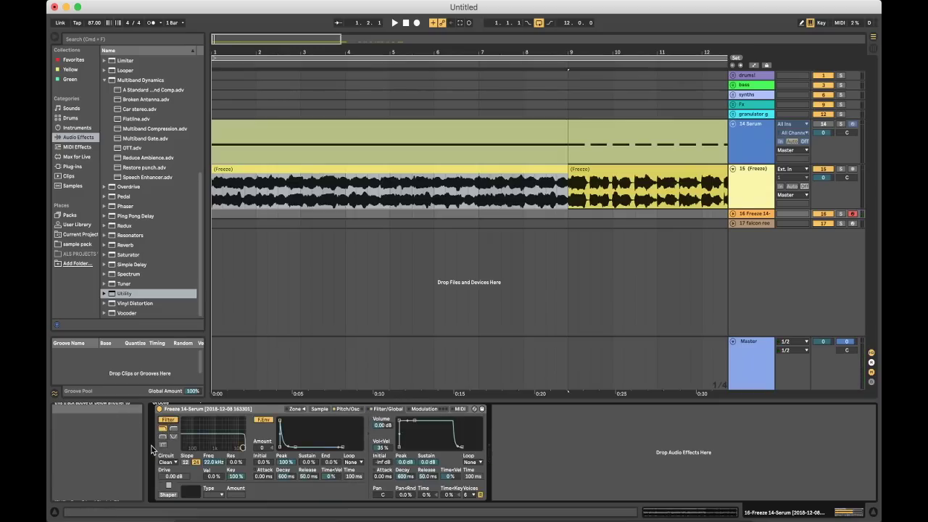
left_click(71, 157)
scroll(135, 91, "down", 5)
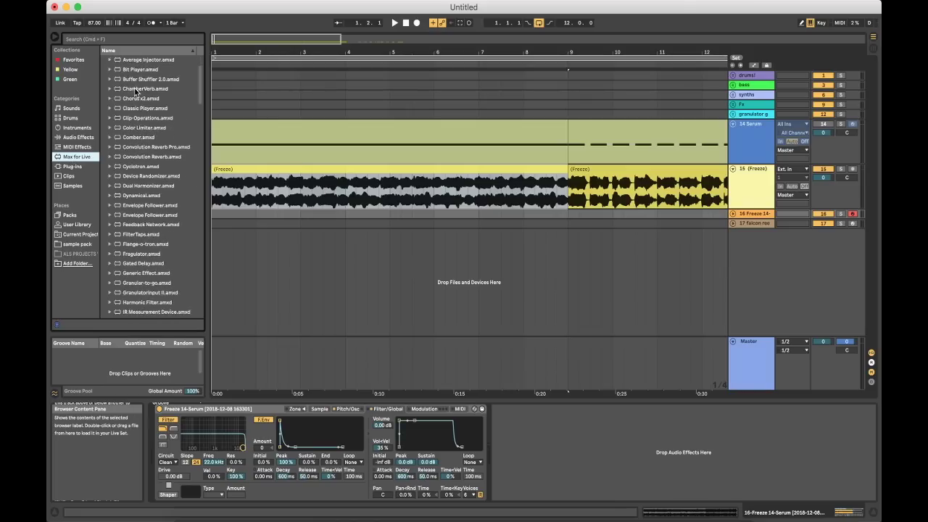
left_click_drag(126, 254, 493, 468)
left_click_drag(551, 442, 551, 441)
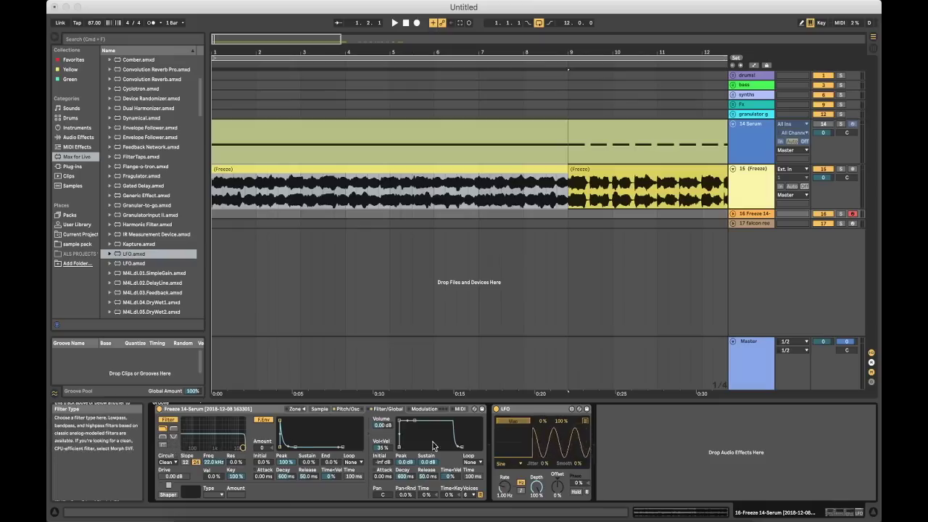
Step: Switch the Sampler's filter to the morphing type and map the LFO to Filter Morph
left_click(514, 423)
left_click(163, 444)
left_click(514, 424)
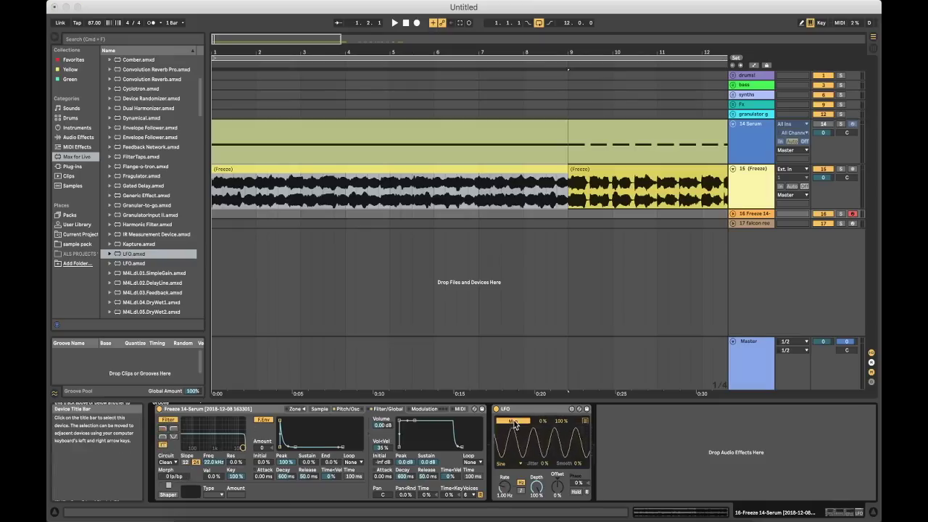
left_click(175, 477)
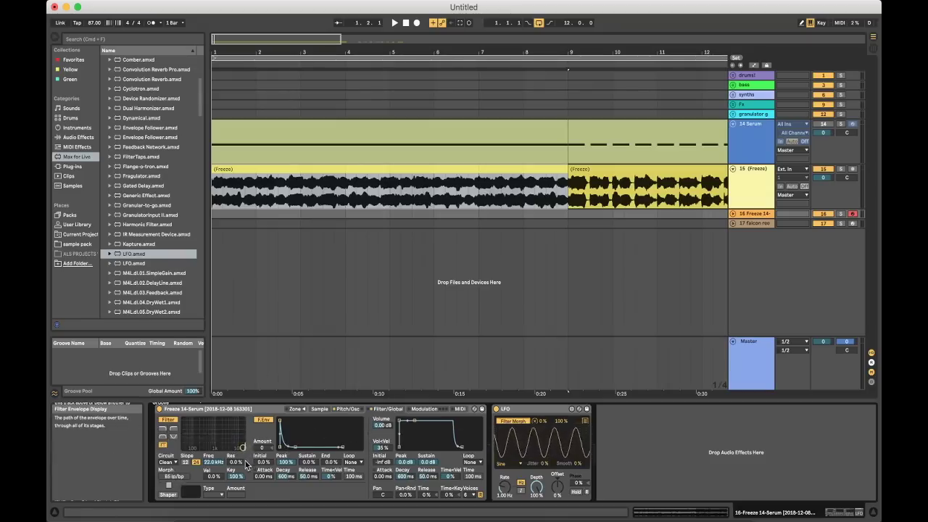
Step: Set the filter to about 224 Hz with 12% resonance, enable the Soft shaper at 12.0, and set the LFO rate to 0.52 Hz
left_click_drag(209, 462, 209, 497)
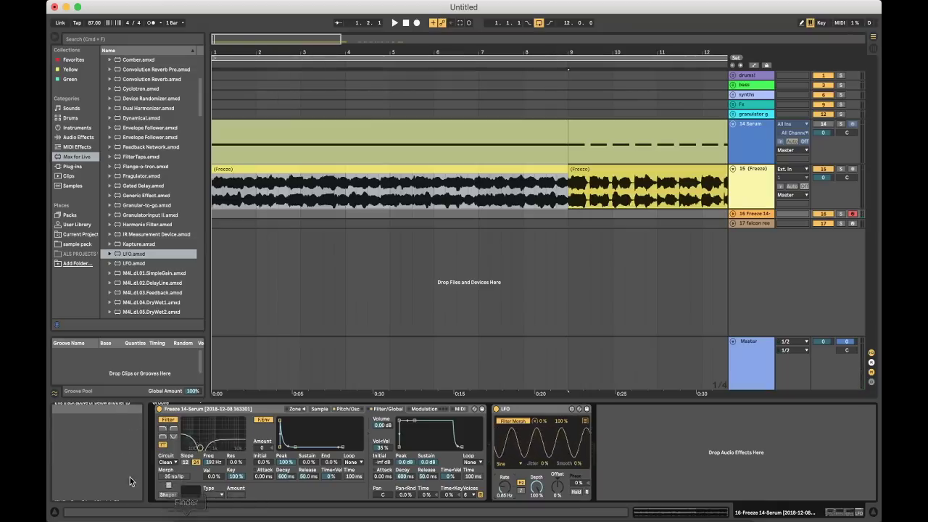
left_click(167, 493)
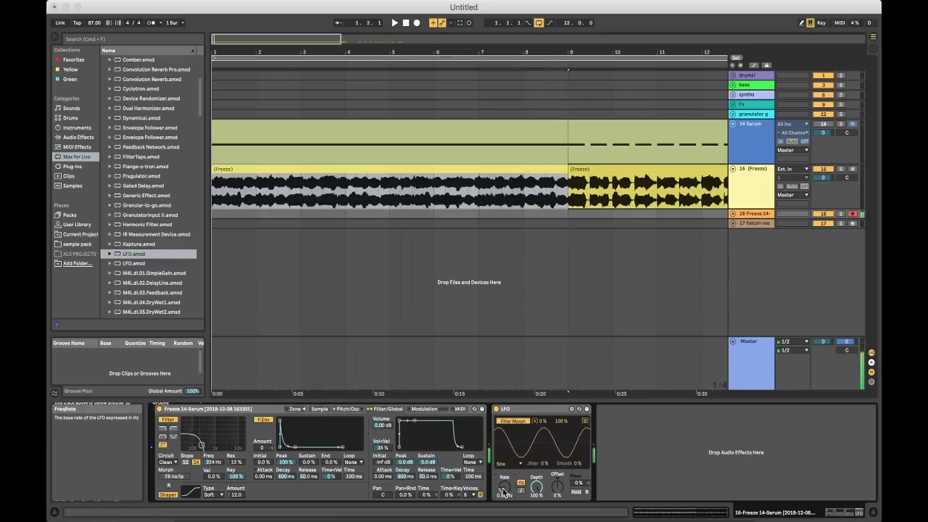
Step: Try a global transposition of about -6 semitones on the Sampler, return it to 0, and play the arrangement briefly
left_click(347, 409)
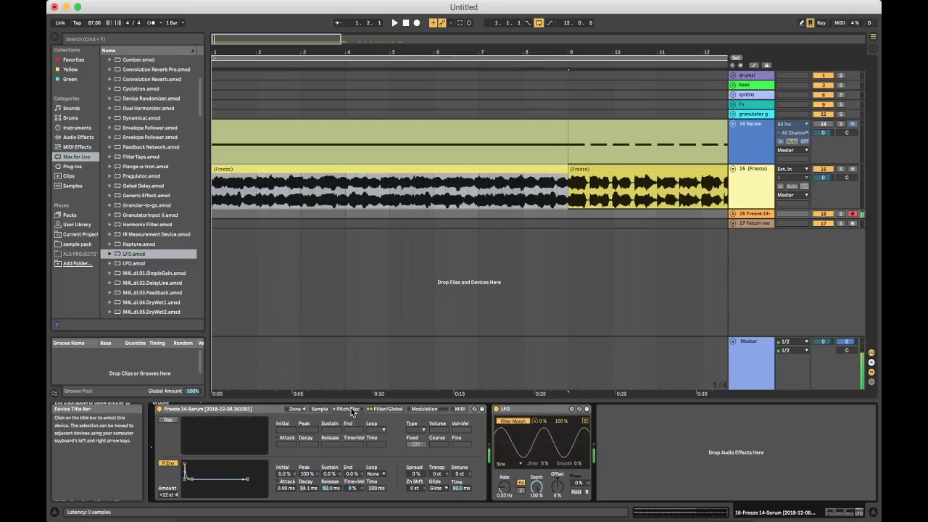
left_click(437, 475)
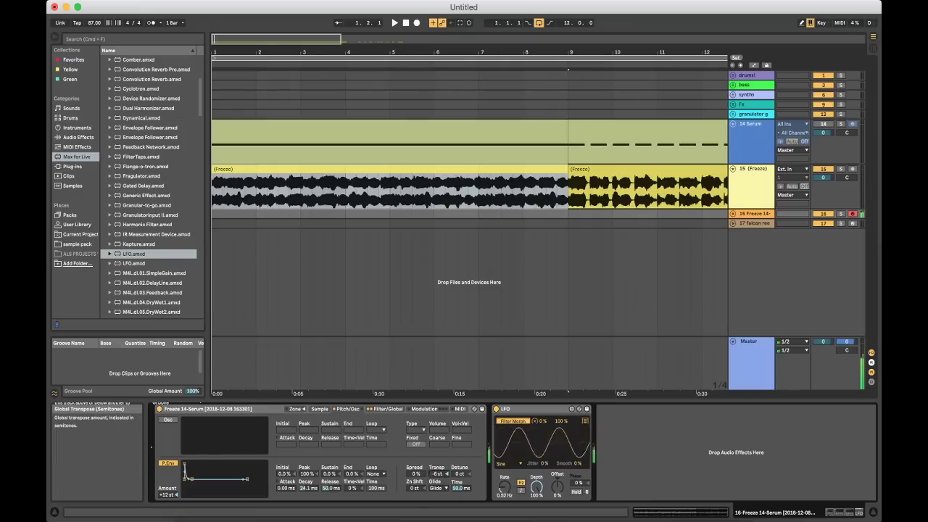
left_click_drag(438, 475, 446, 478)
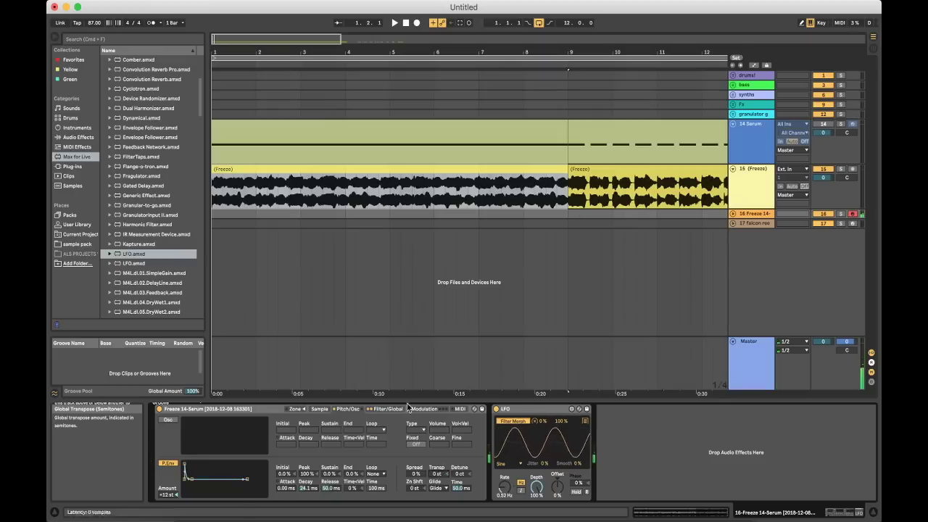
key("space")
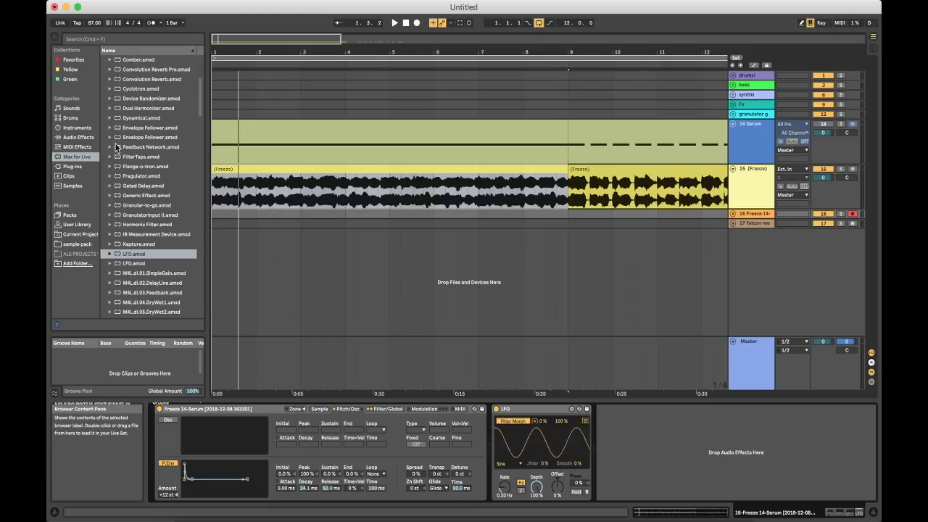
Step: Add a Utility after the Sampler and enable Bass Mono at 170 Hz
left_click(75, 137)
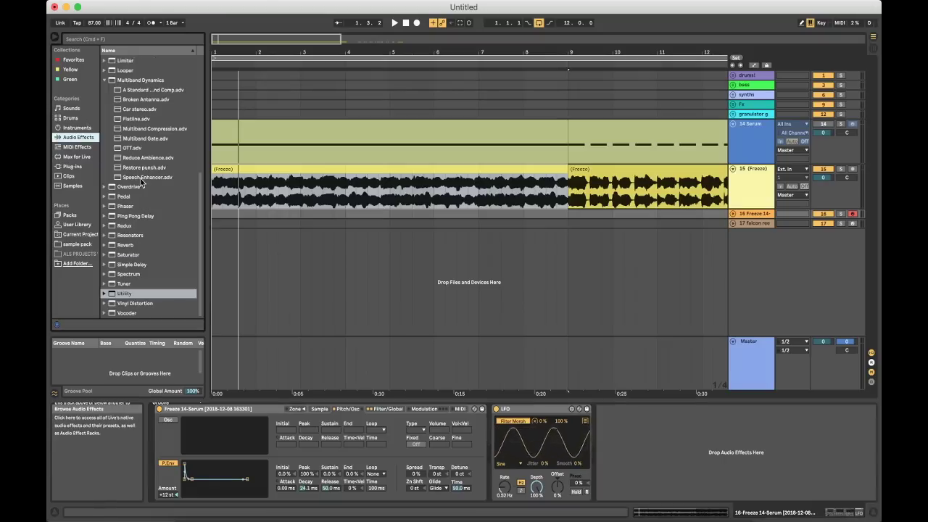
left_click(127, 294)
double_click(128, 295)
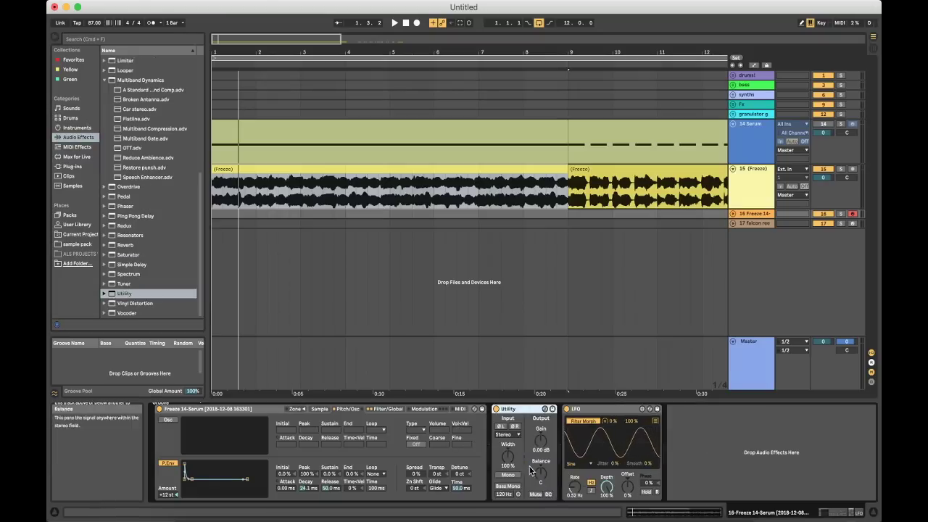
left_click(511, 485)
left_click_drag(504, 494, 504, 491)
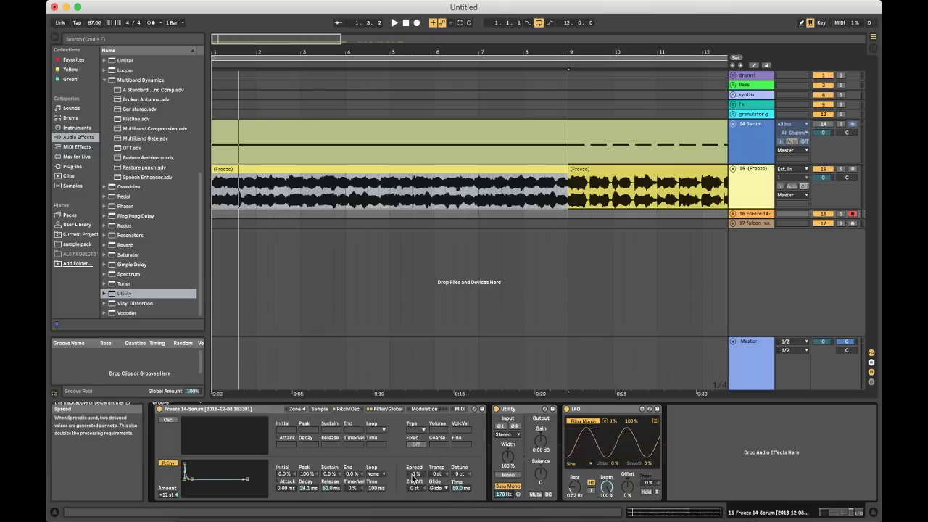
Step: Turn off the Sampler's filter, set its Spread to 100%, and audition the sound
key("a")
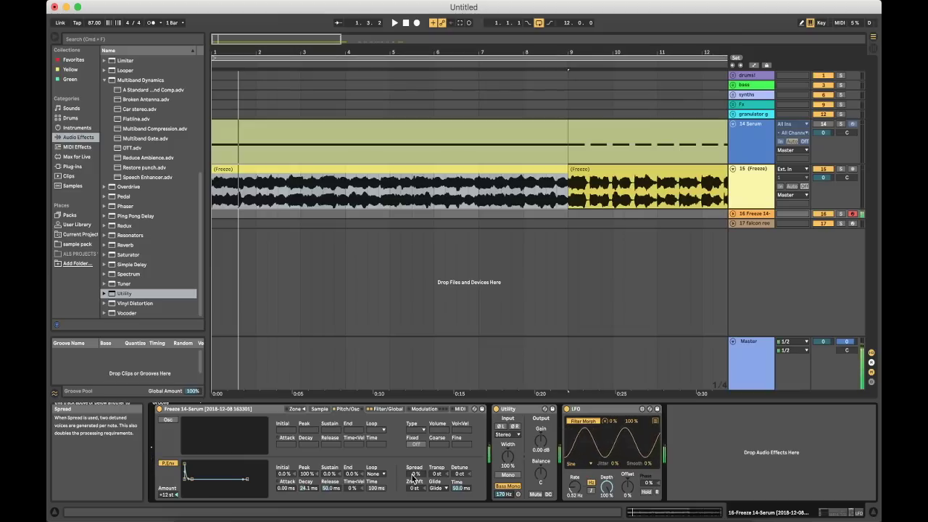
mouse_move(414, 476)
left_mouse_down()
mouse_move(413, 424)
mouse_move(414, 475)
left_mouse_up()
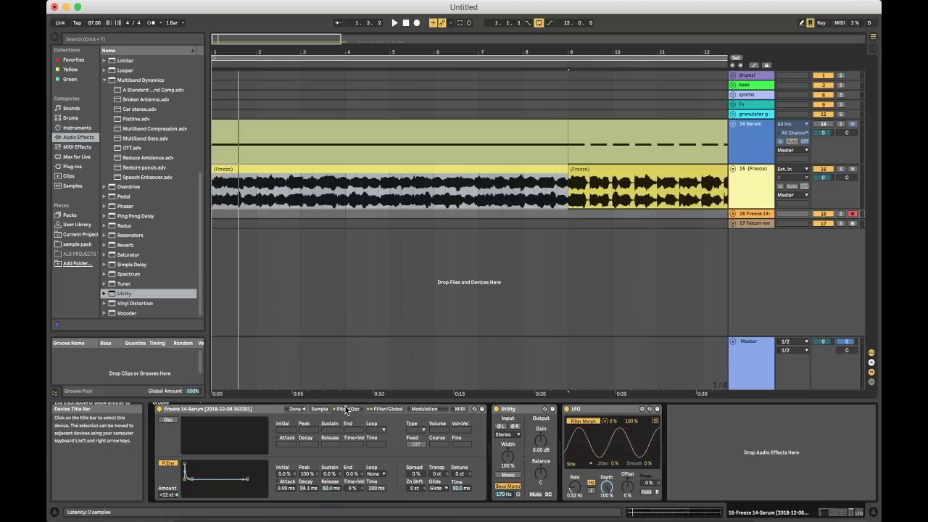
left_click(389, 409)
left_click(167, 421)
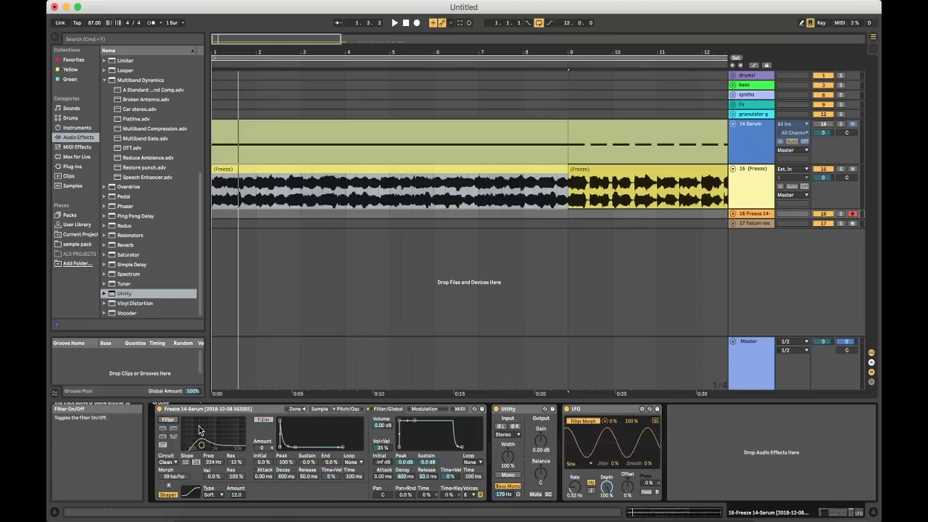
left_click(339, 411)
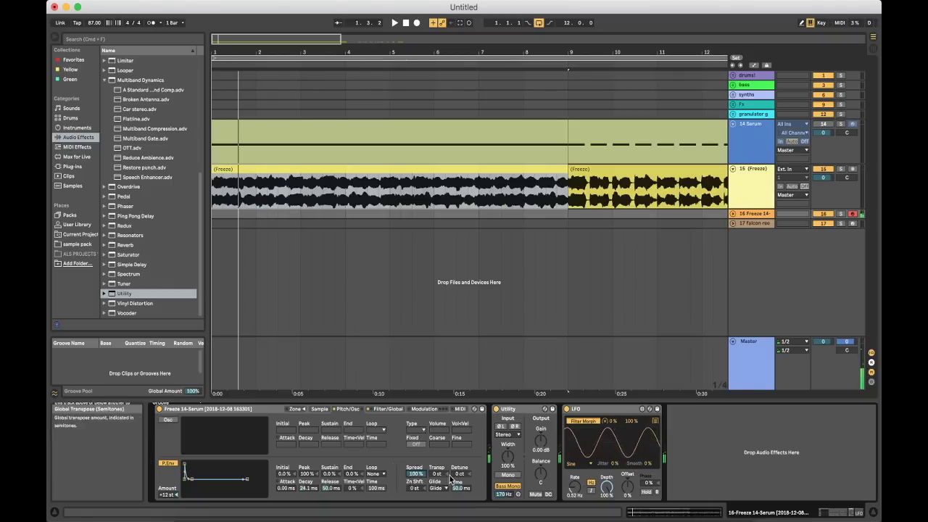
Step: Audition the sound without the Utility's Bass Mono, set the Sampler's Spread to 0%, and re-enable Bass Mono
left_click(507, 486)
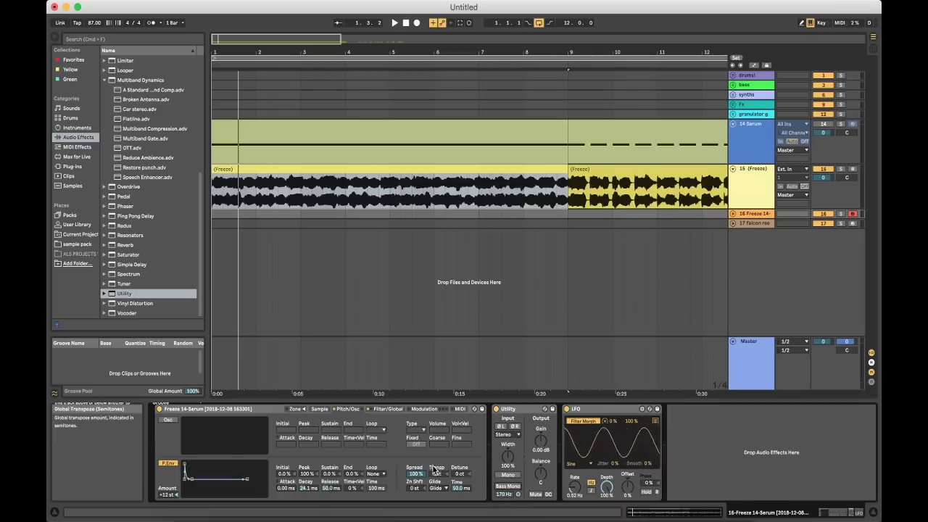
left_click_drag(417, 475, 417, 489)
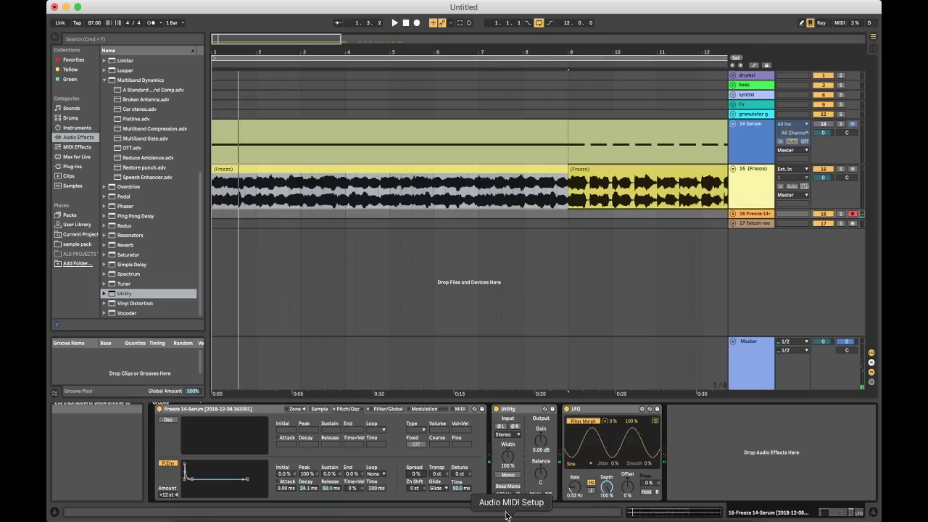
left_click(507, 486)
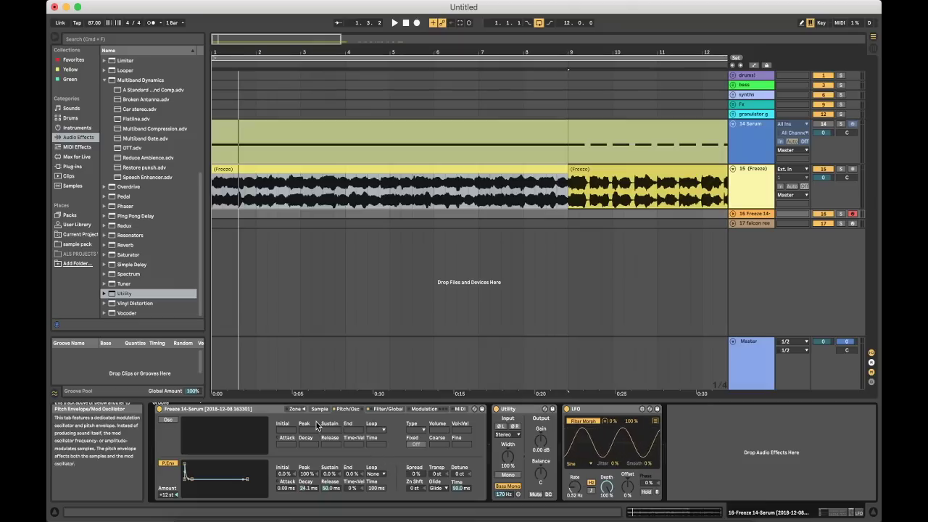
Step: Enable the Sampler's modulation oscillator and try different volumes and Coarse ratios, ending at about -29 dB with Coarse 2
left_click(177, 423)
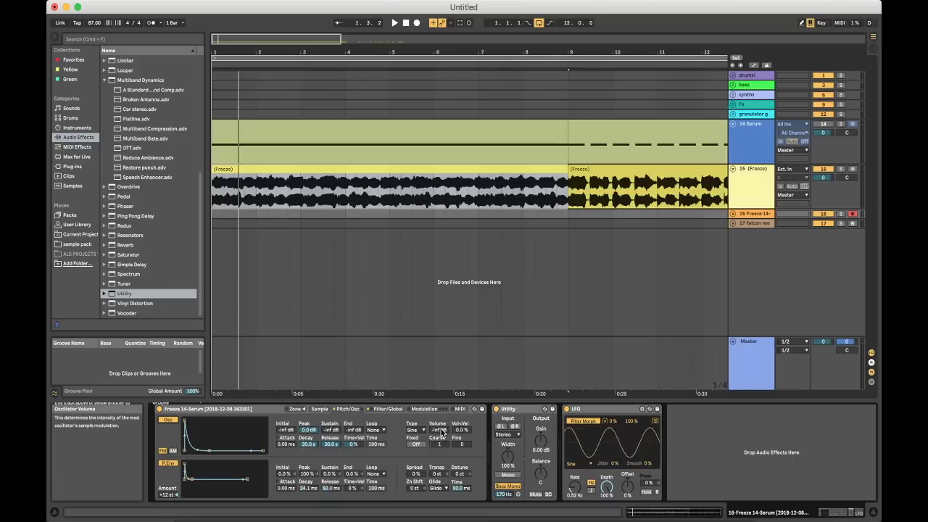
left_click_drag(440, 430, 440, 417)
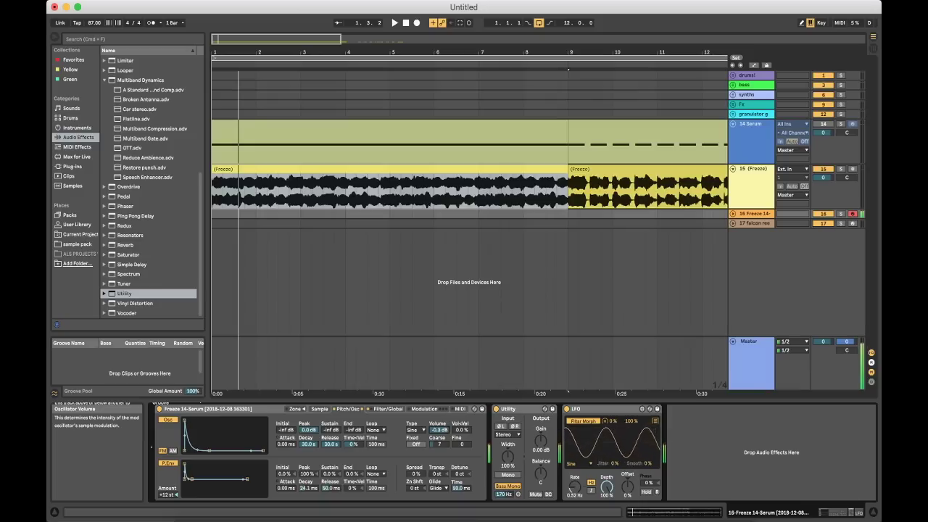
left_click_drag(439, 431, 437, 435)
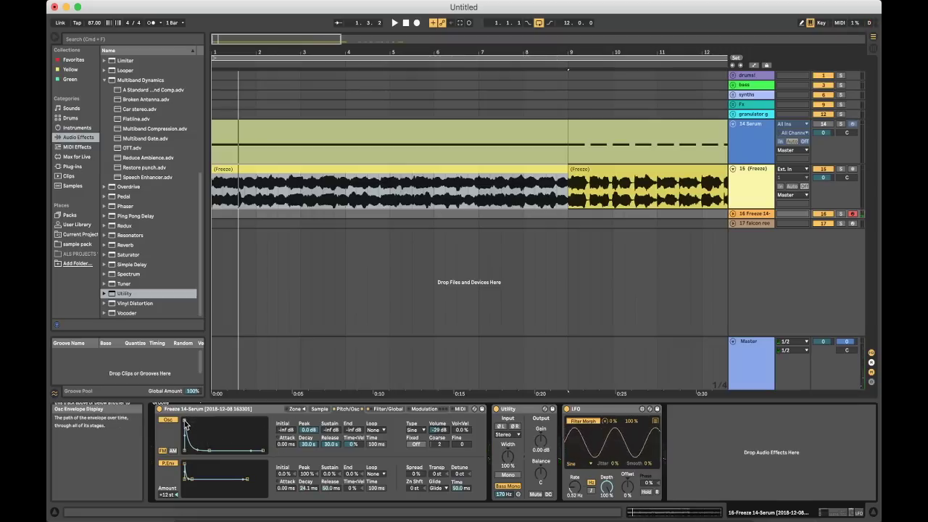
Step: Shape the modulation oscillator's envelope with an attack of about 301 ms and a sustain level of 0.0 dB
left_click_drag(185, 425, 211, 421)
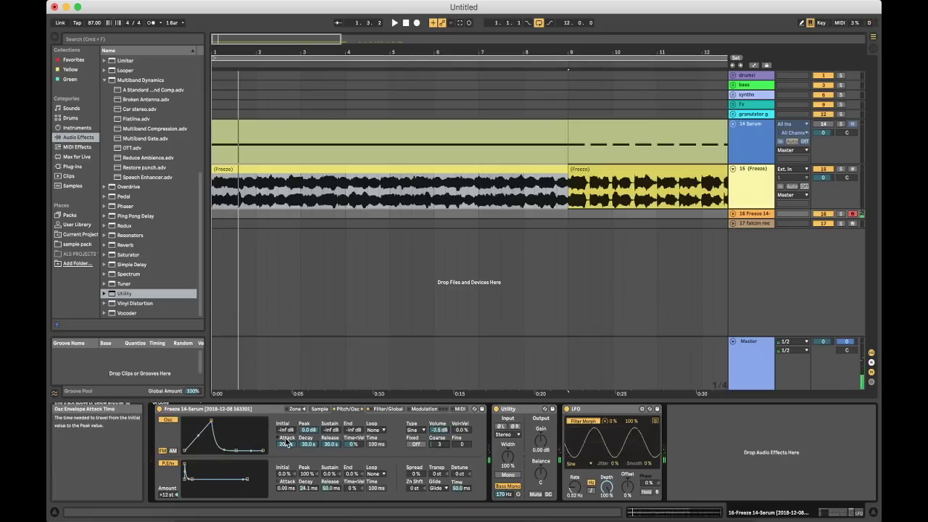
left_click_drag(286, 444, 286, 482)
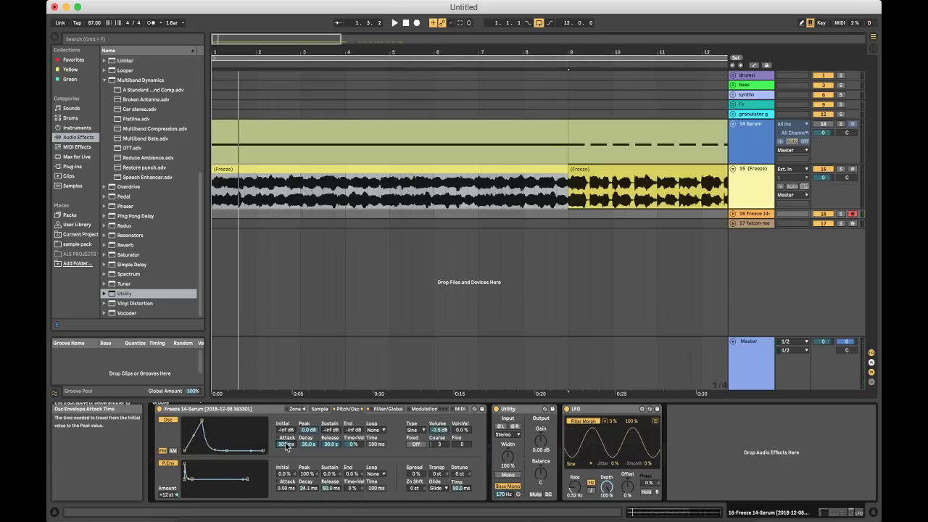
left_click_drag(330, 430, 330, 406)
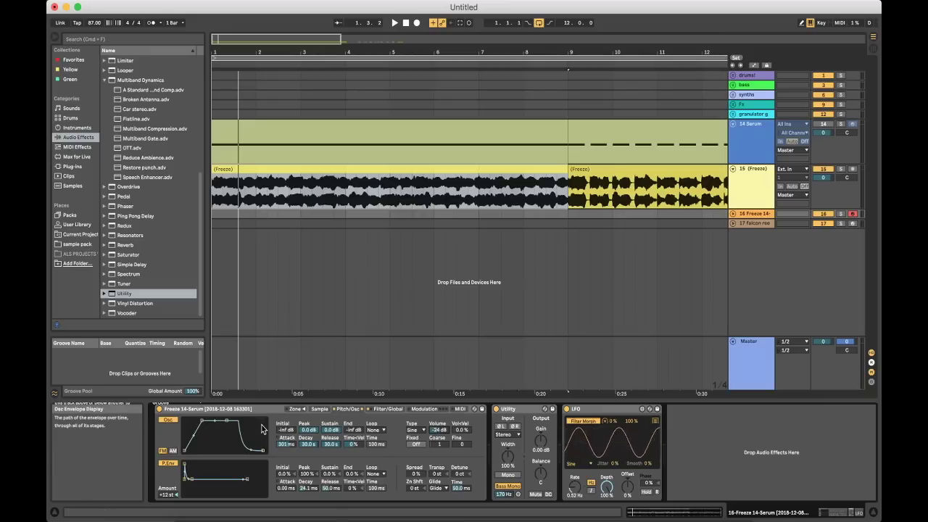
Step: Inspect the device chains of the 14 Serum track and the 15 (Freeze) track
left_click(507, 135)
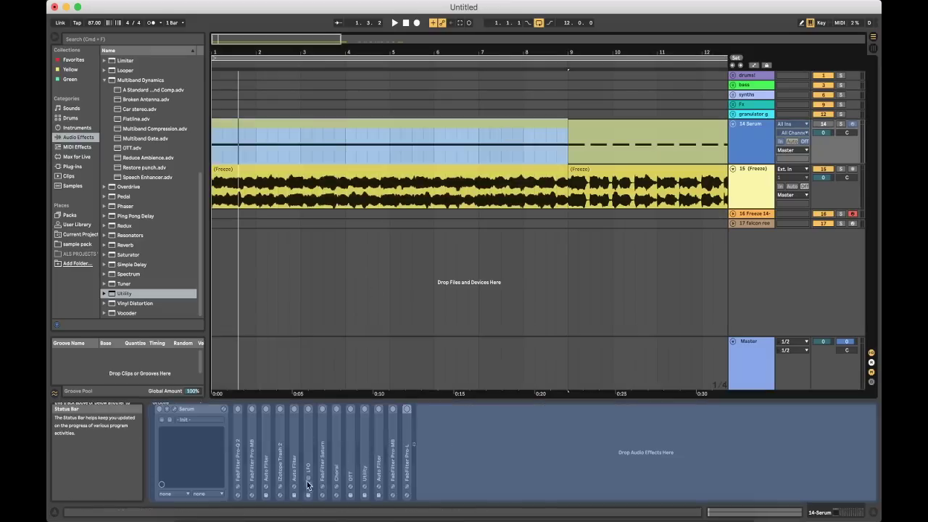
left_click(747, 177)
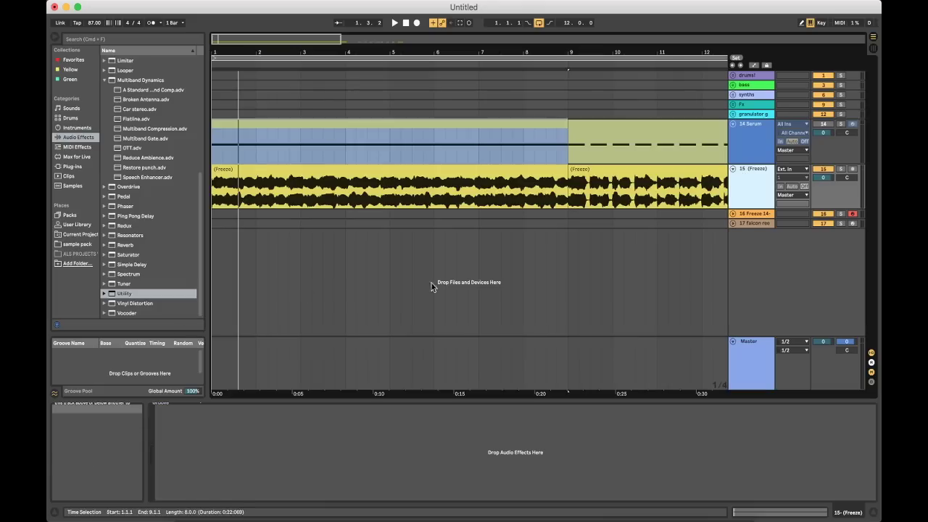
left_click(753, 143)
left_click(753, 179)
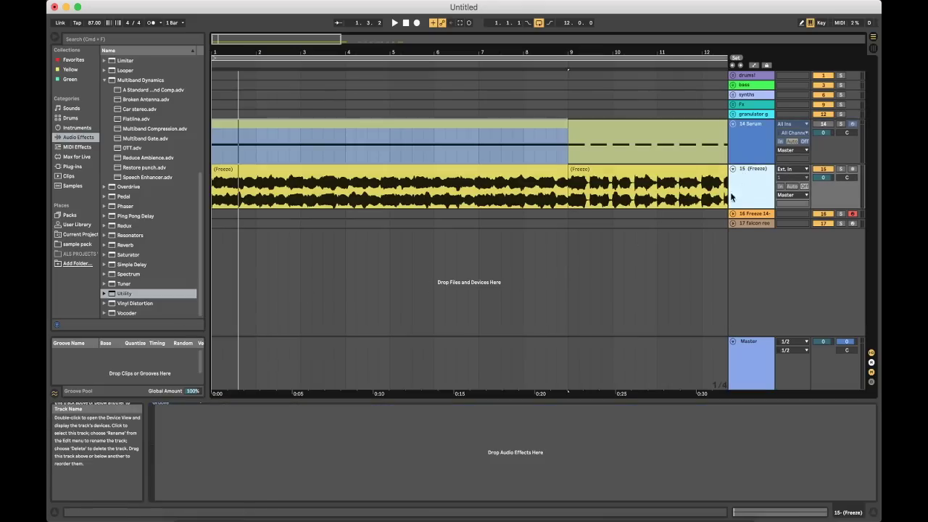
Step: Return to the Sampler on track 16, lower its modulation oscillator volume, and turn its filter back on
left_click(748, 214)
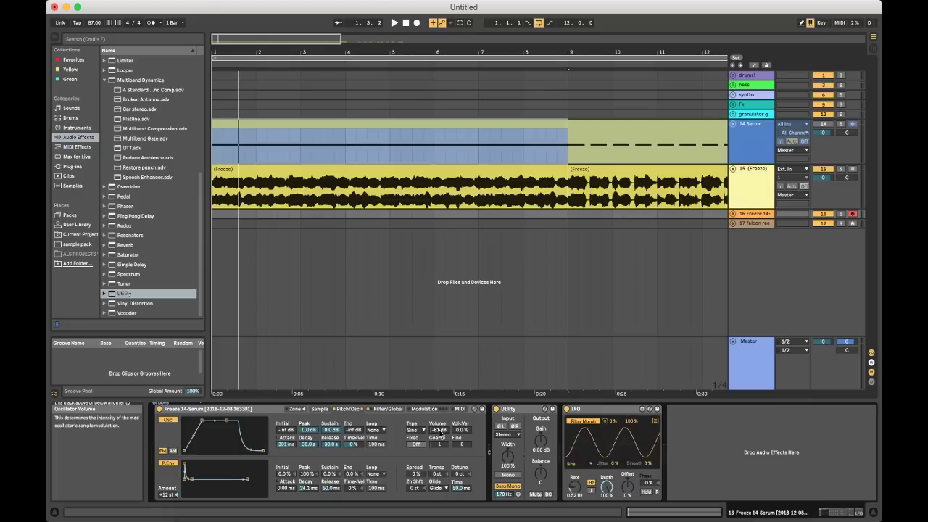
left_click(388, 409)
left_click(162, 422)
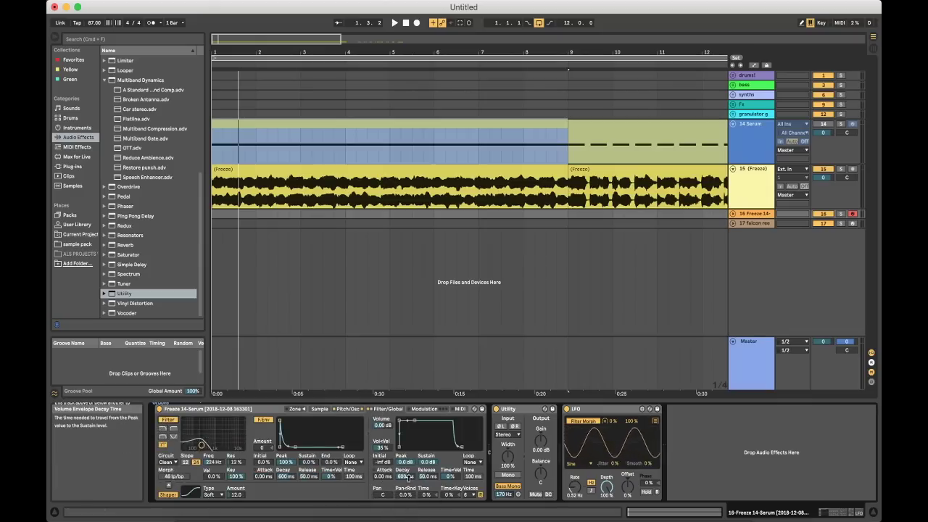
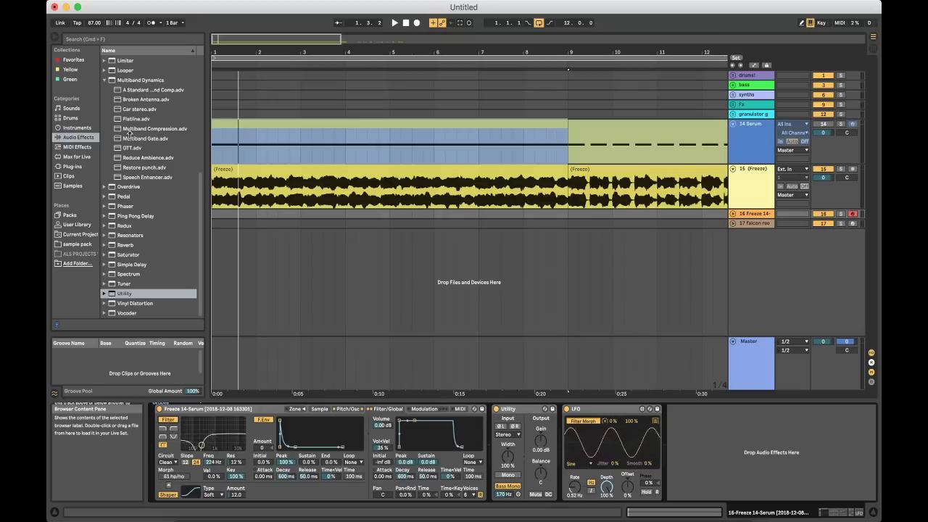
Step: Insert the OTT preset between the Sampler and the Utility, reduce its Amount to about 52%, and collapse the device
left_click_drag(132, 148, 493, 451)
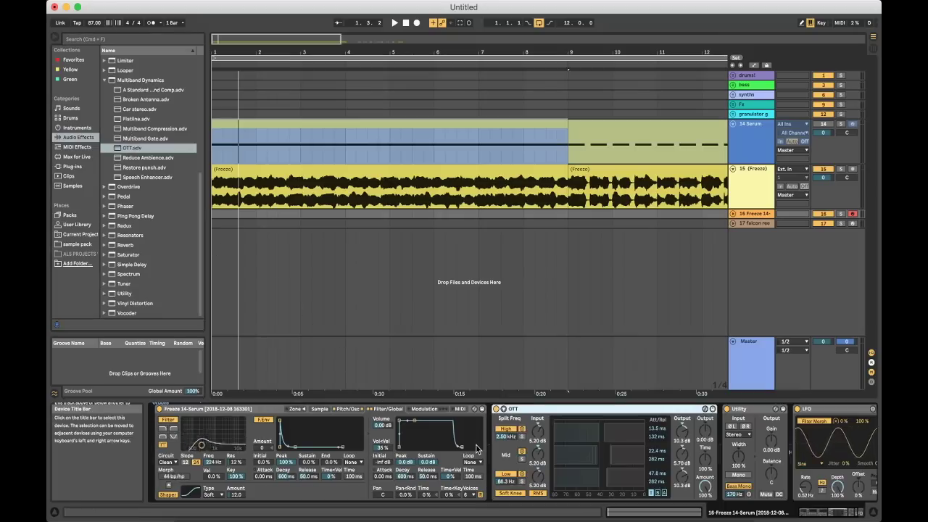
left_click_drag(705, 486, 696, 493)
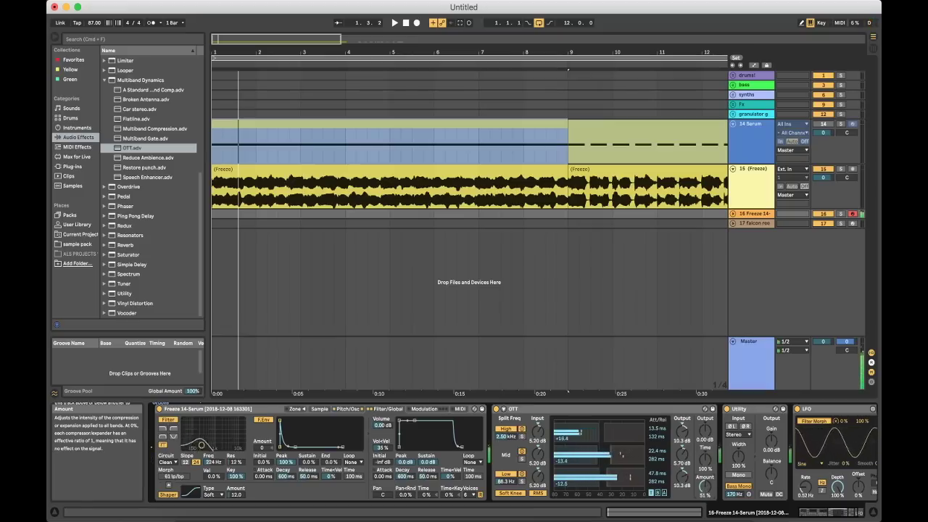
left_click(604, 411)
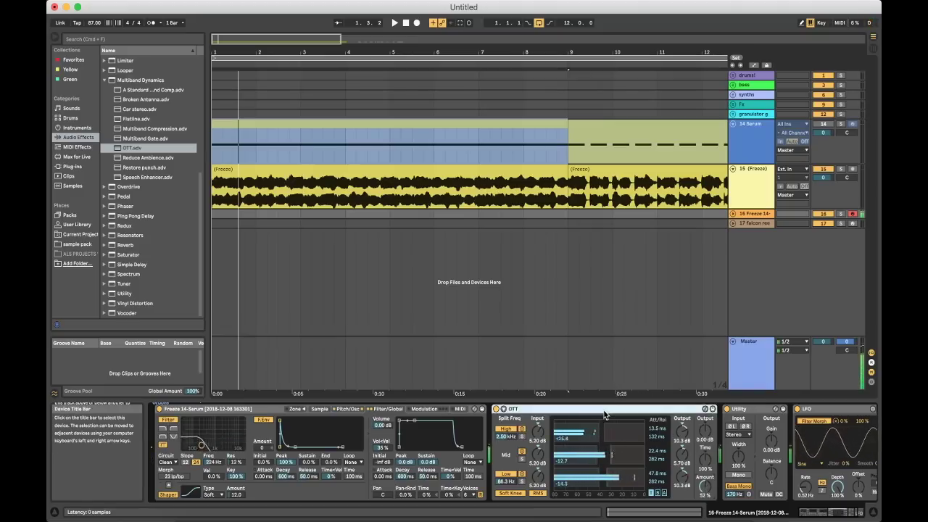
key("Delete")
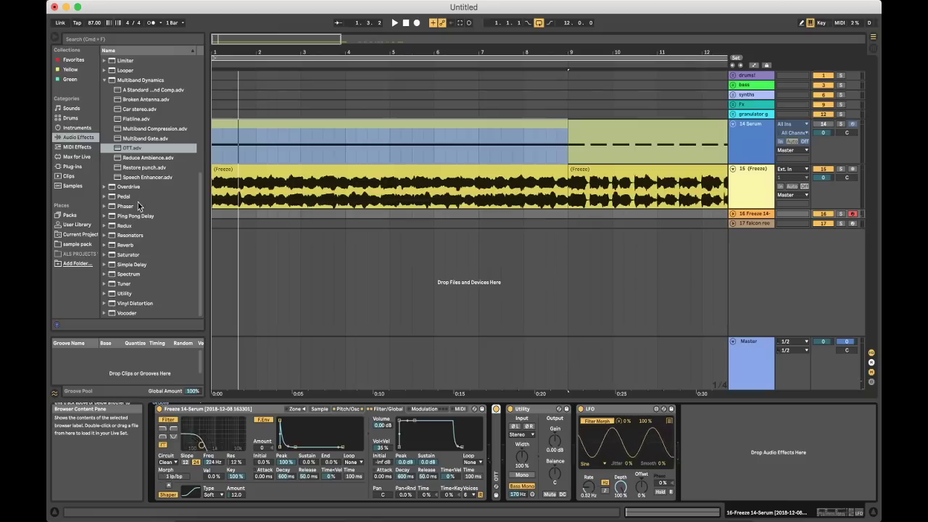
Step: Insert a Saturator between the Sampler and OTT, with the Soft Sine curve and a Drive of about 4.57 dB
left_click_drag(131, 255, 511, 499)
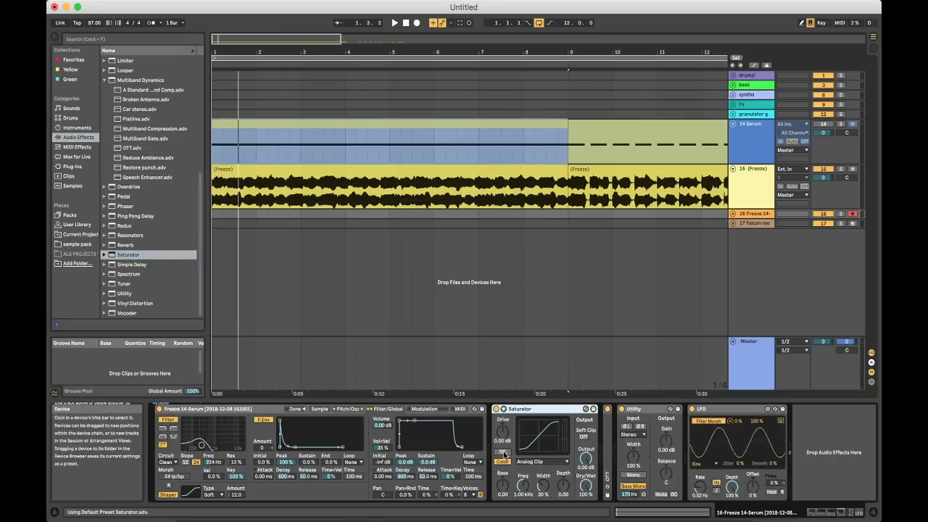
left_click(529, 462)
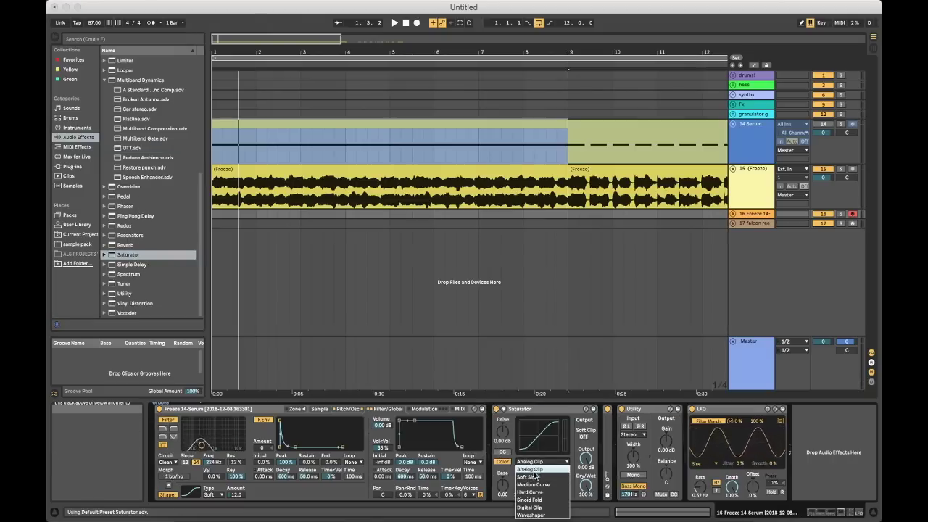
left_click(528, 477)
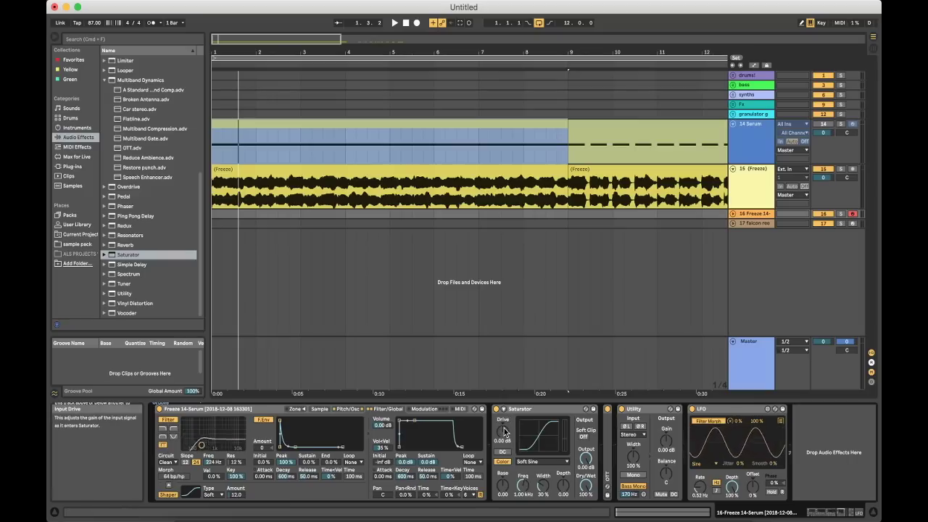
left_click_drag(506, 432, 507, 428)
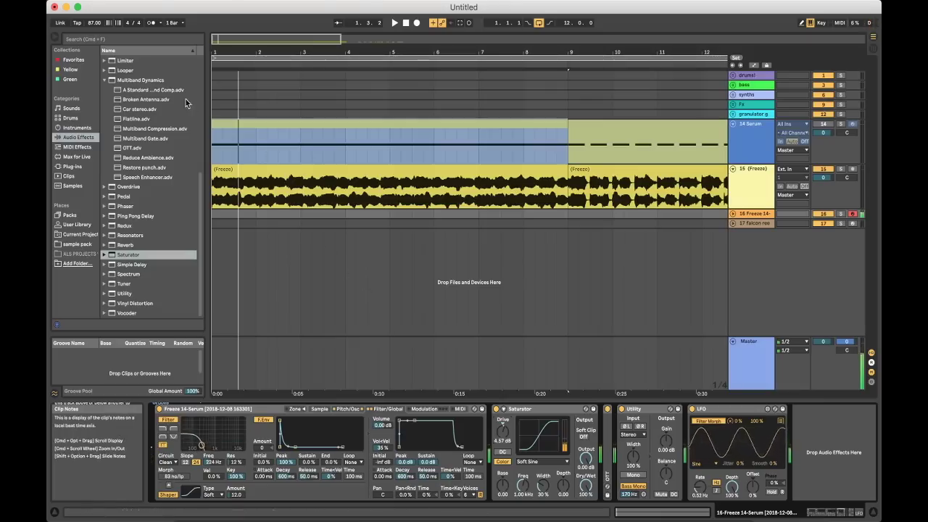
Step: Add the FabFilter Pro-L VST plug-in at the end of the Sampler track's device chain
left_click(107, 80)
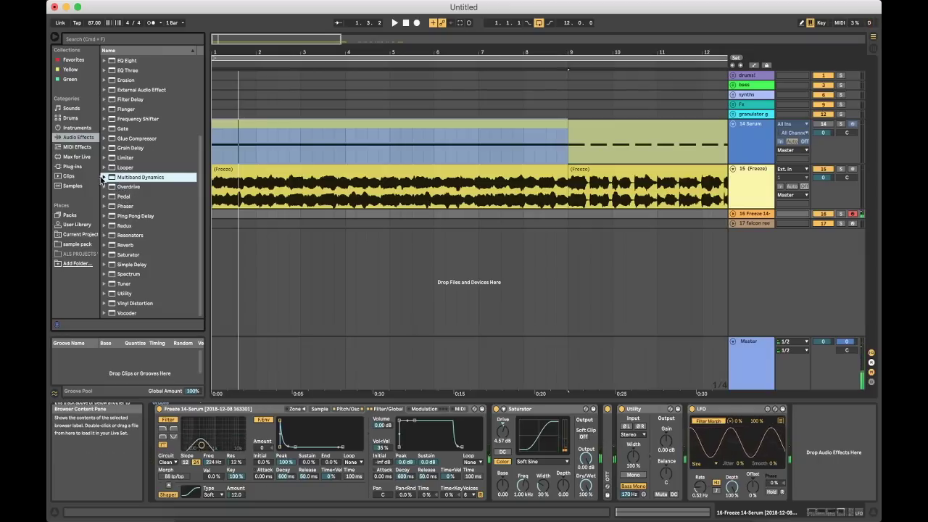
left_click(71, 167)
left_click(103, 69)
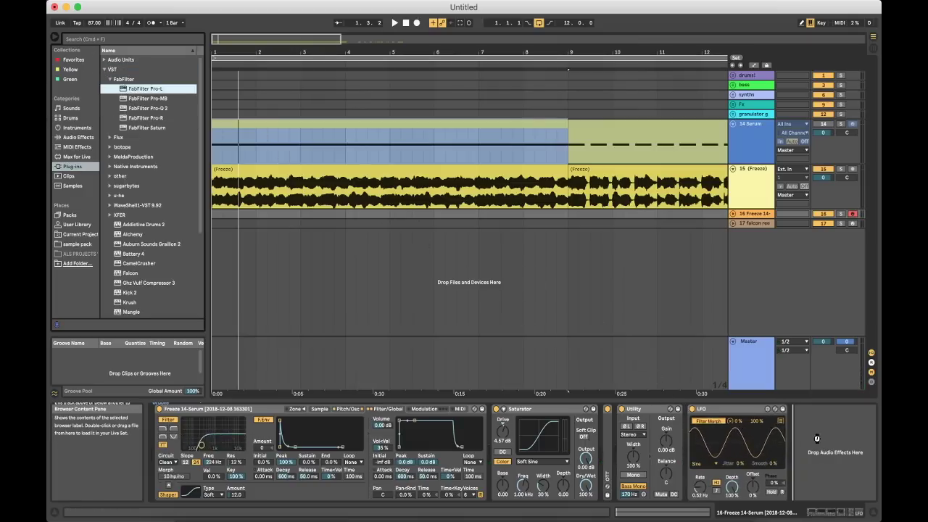
left_click_drag(817, 438, 816, 440)
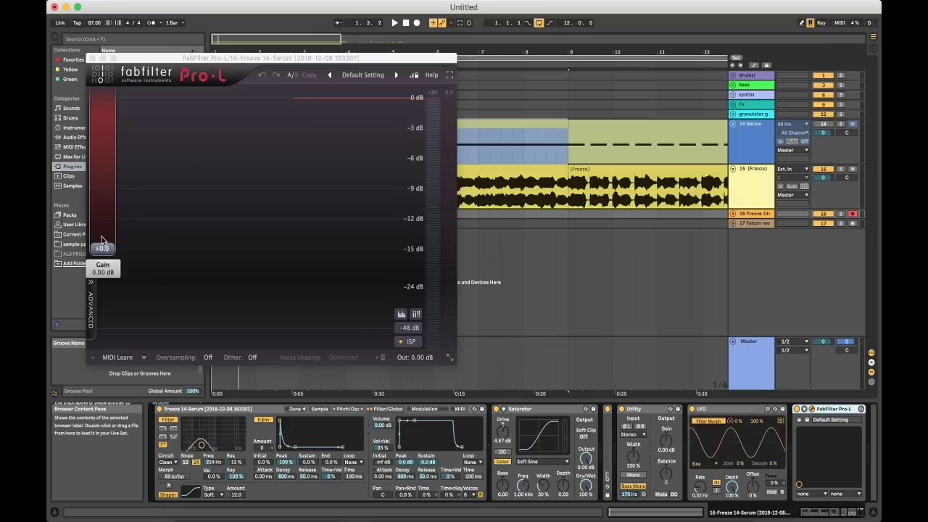
Step: Set the Pro-L limiter's style to Punchy, raise its gain to about +3.2 dB, and close the plug-in window
left_click(91, 308)
left_click(116, 311)
left_click(122, 338)
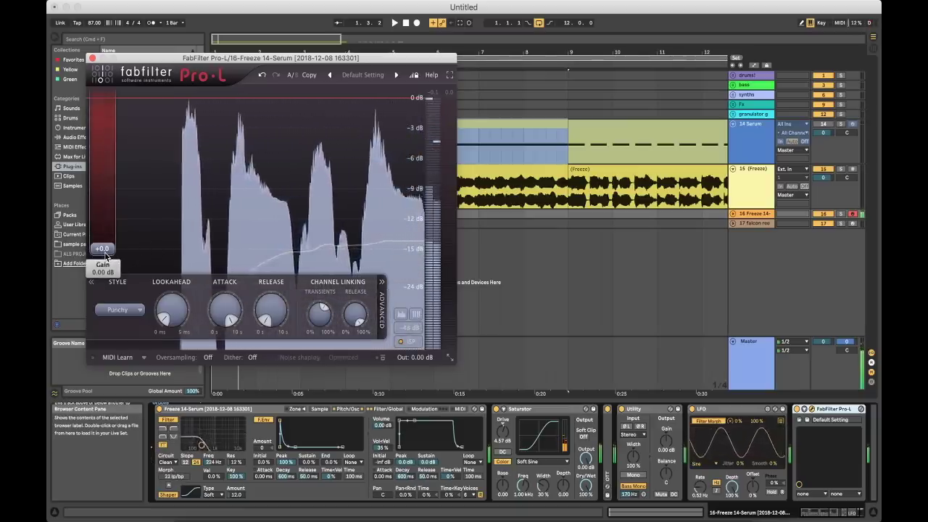
left_click_drag(114, 257, 99, 234)
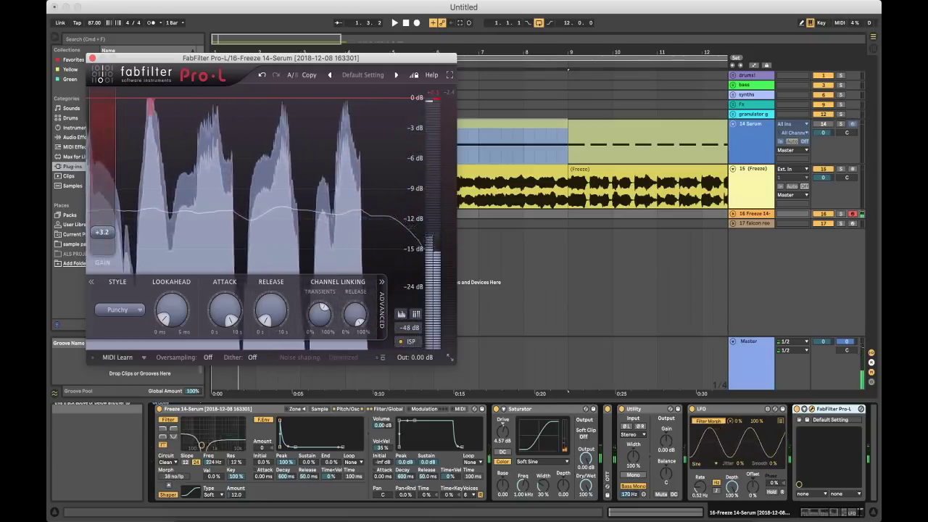
left_click(92, 58)
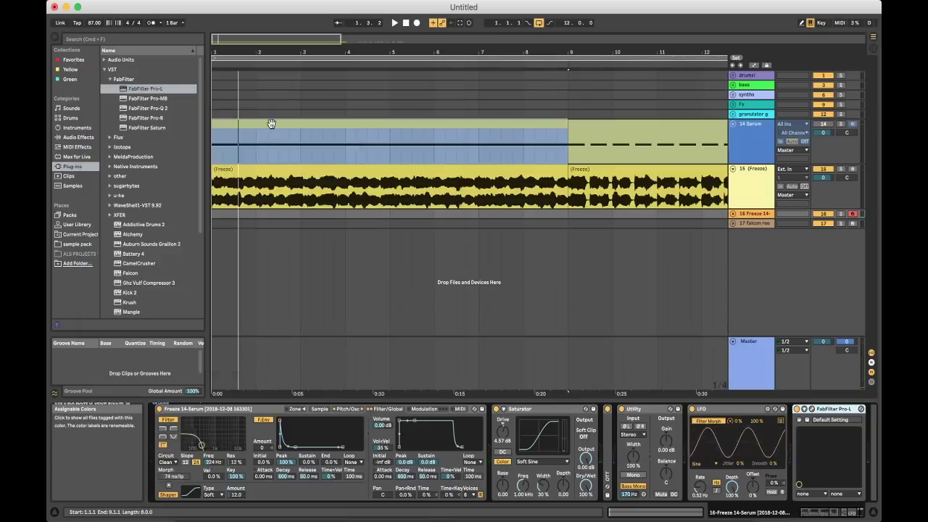
Step: Copy the first eight-bar MIDI clip from the Serum track to track 16, loop it with tracks 14 and 15 muted, and unfold track 16
left_click(299, 134)
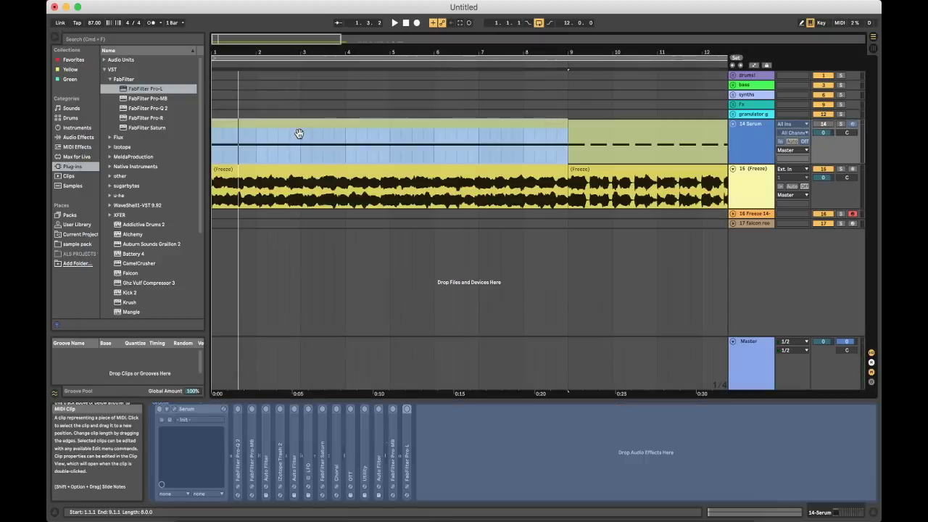
left_click(513, 214)
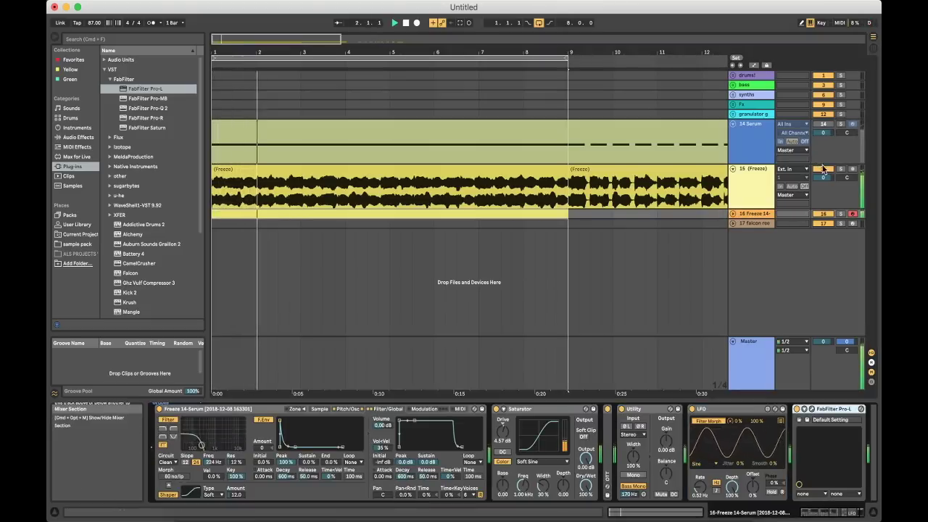
left_click(733, 215)
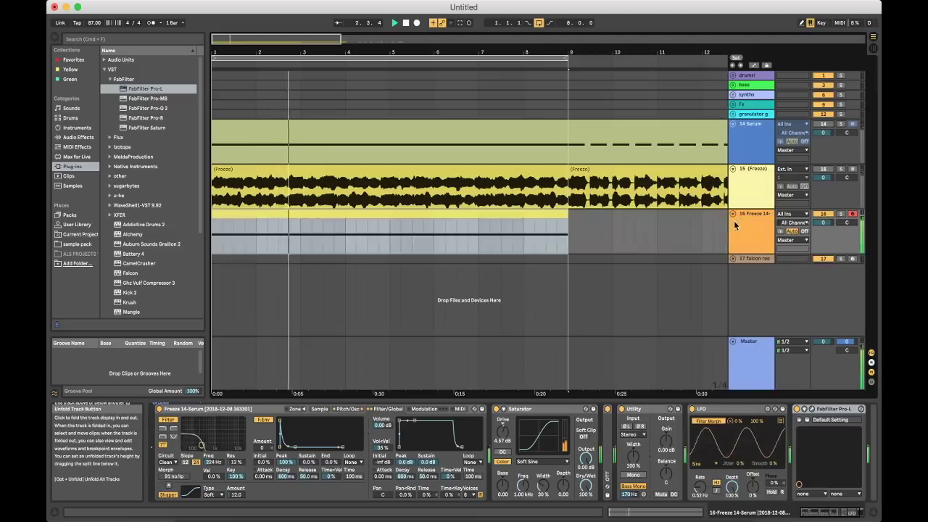
left_click(751, 224)
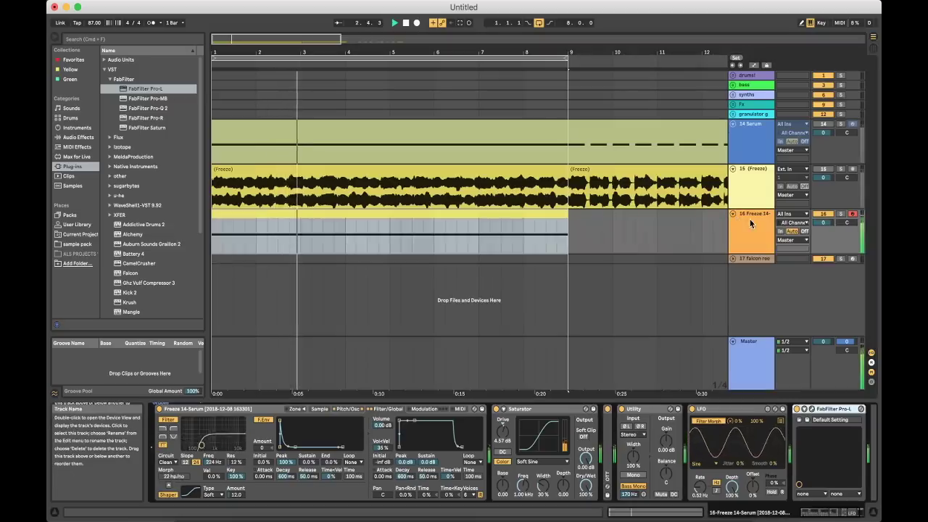
Step: Insert the FabFilter Pro-R reverb between the Sampler and the Saturator on track 16
left_click(143, 118)
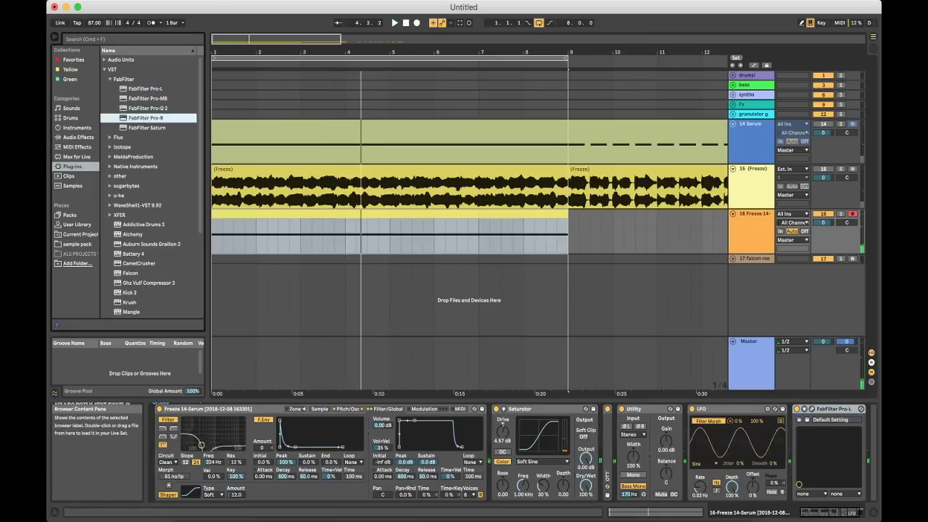
left_click_drag(144, 118, 446, 455)
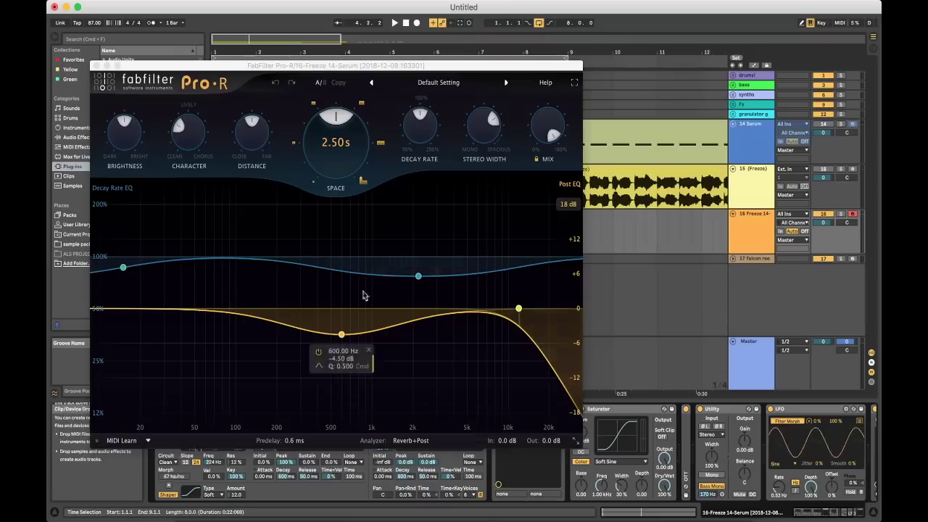
Step: Raise Pro-R's Post EQ band near 600 Hz to about +0.5 dB and lower the reverb Mix to about 7%
left_click_drag(363, 272, 418, 276)
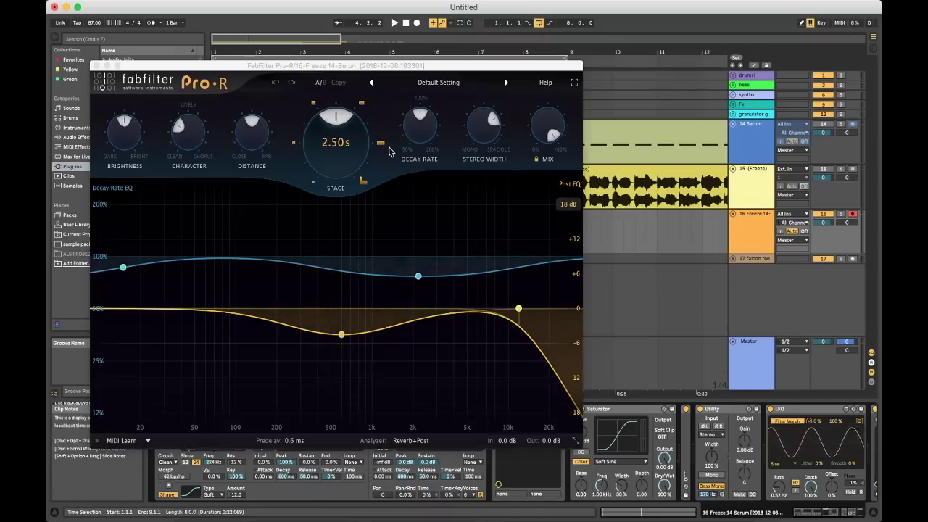
mouse_move(537, 118)
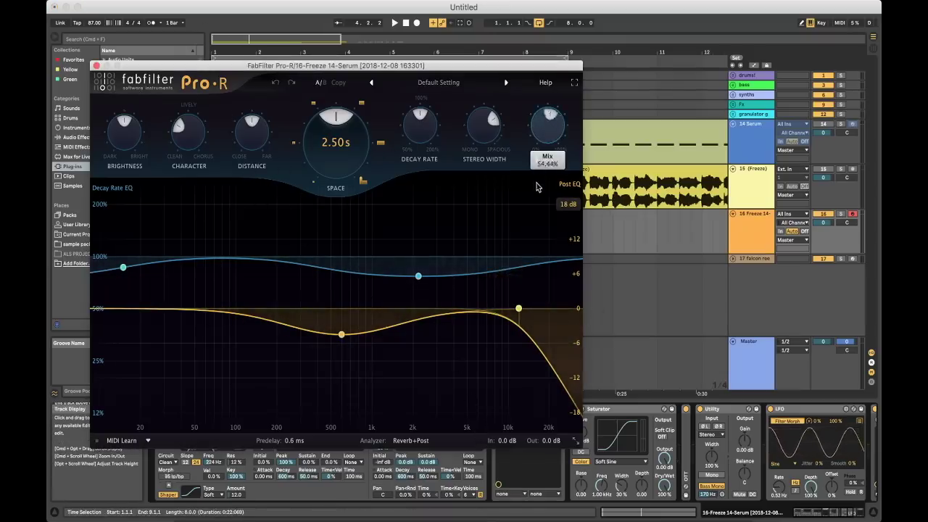
left_click_drag(341, 334, 343, 306)
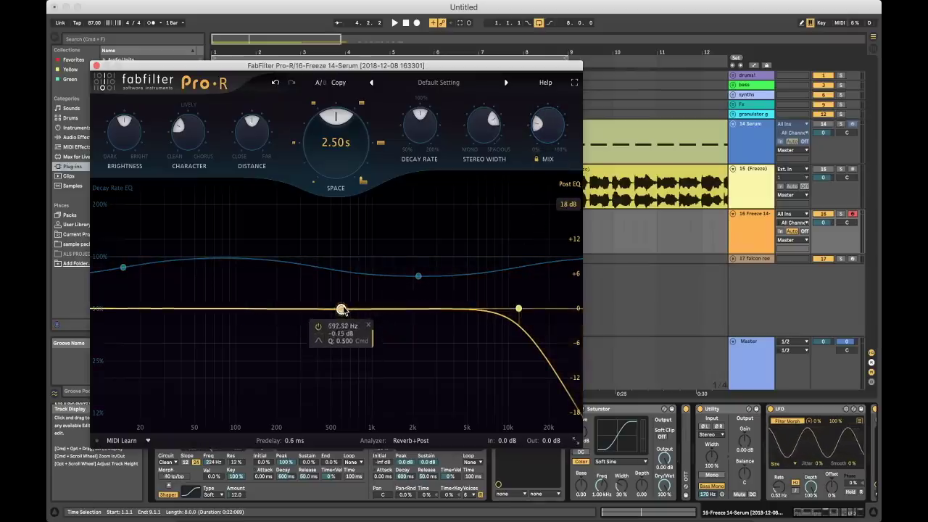
key("space")
left_click_drag(548, 125, 552, 164)
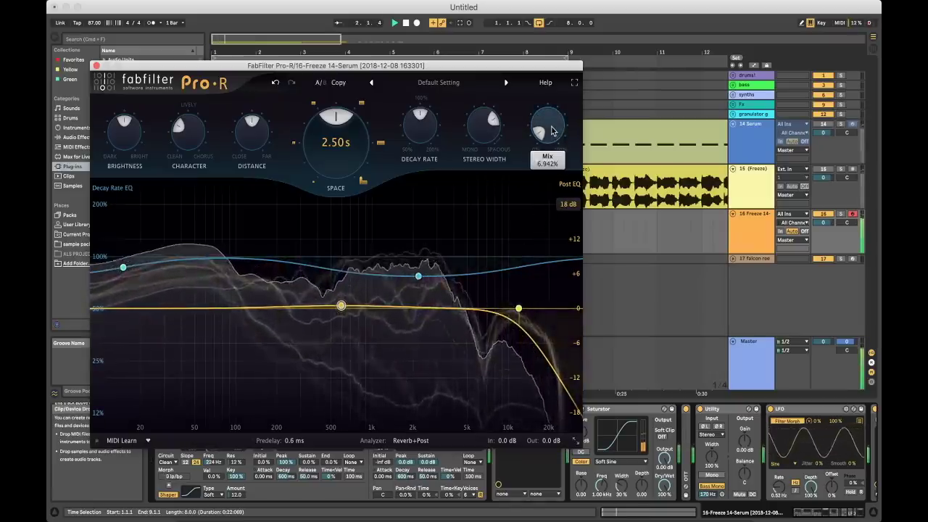
Step: Add a low cut at about 200 Hz to Pro-R's Post EQ, shorten Space to about 1.07 s, and close the plug-in window
left_click(101, 310)
left_click_drag(100, 309, 278, 311)
scroll(326, 186, "down", 5)
scroll(327, 186, "down", 1)
key("space")
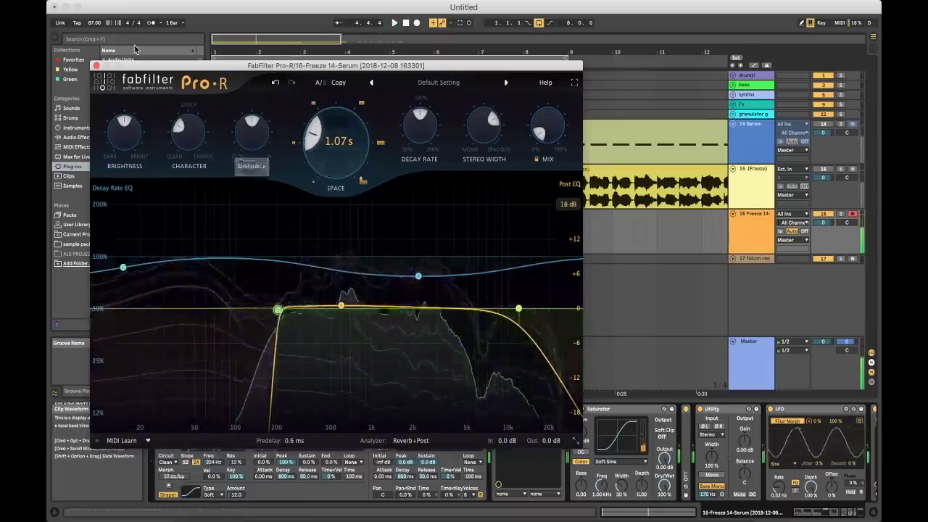
left_click(97, 66)
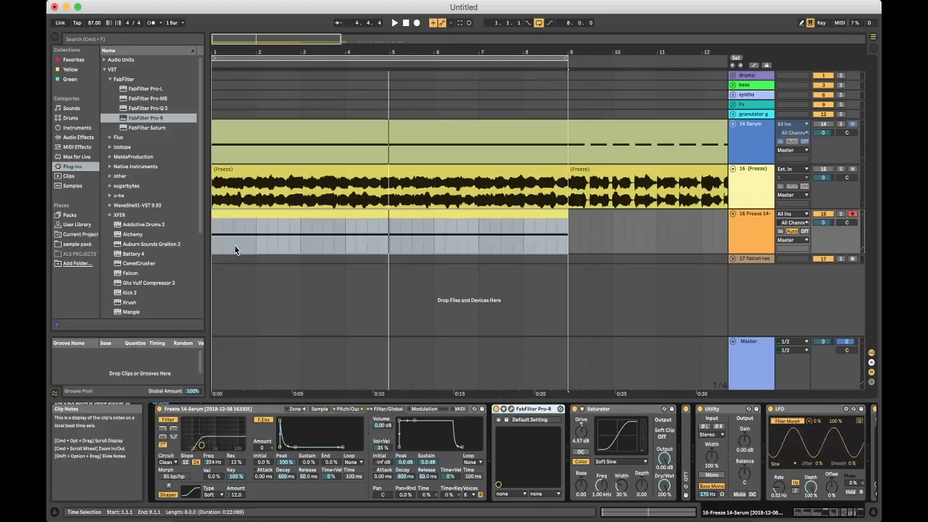
Step: Insert FabFilter Saturn between Pro-R and the Saturator on track 16, audition it, and close its window
left_click_drag(142, 128, 567, 472)
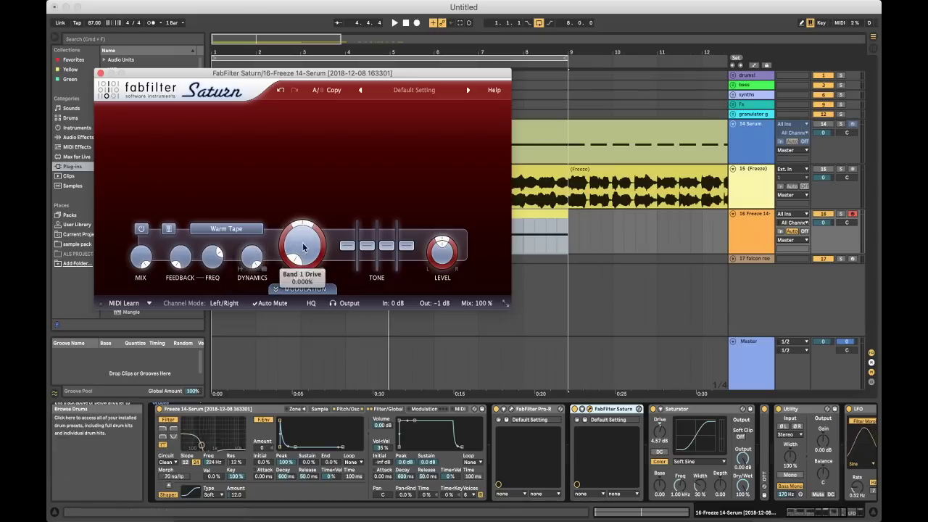
key("space")
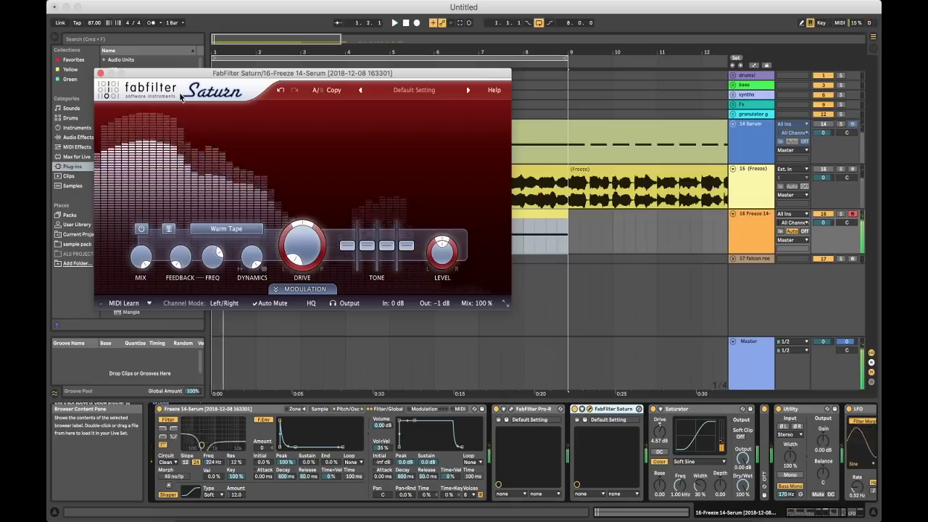
left_click(101, 74)
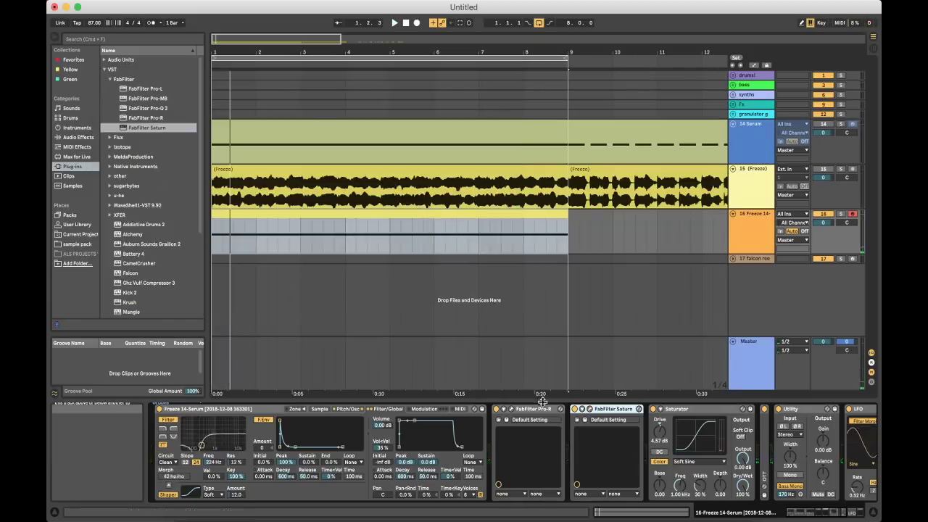
Step: Try Pro-R's Space at 0.20 s and about 0.46 s during playback, then close its window and keep the Saturn device unfolded
left_click(512, 411)
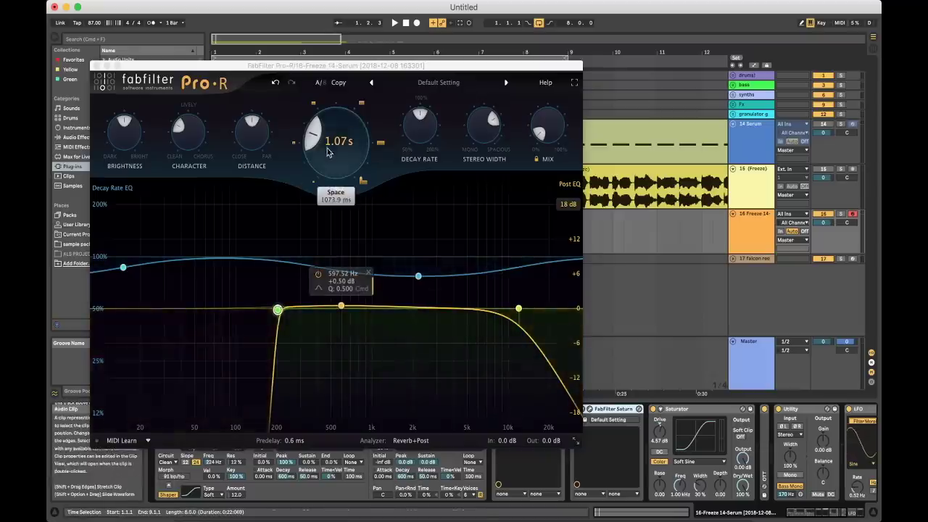
left_click_drag(334, 183, 332, 192)
key("space")
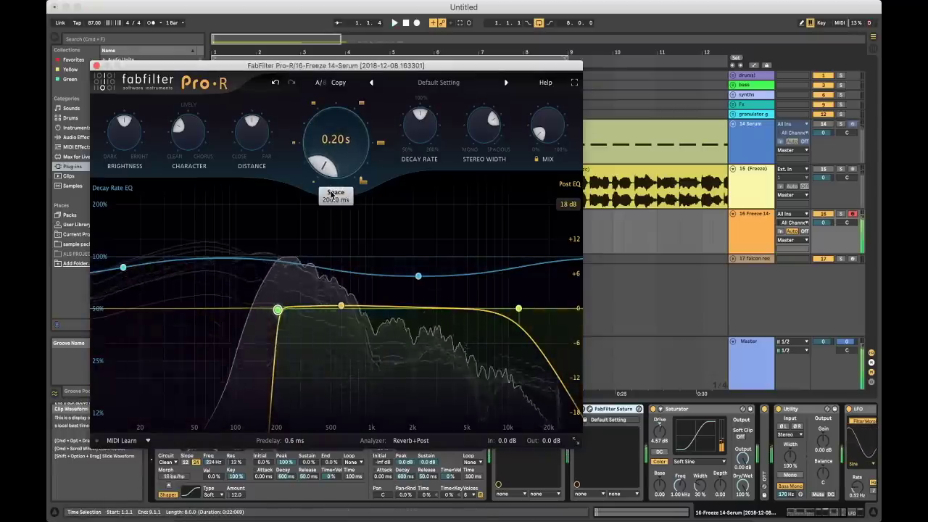
left_click_drag(325, 165, 319, 121)
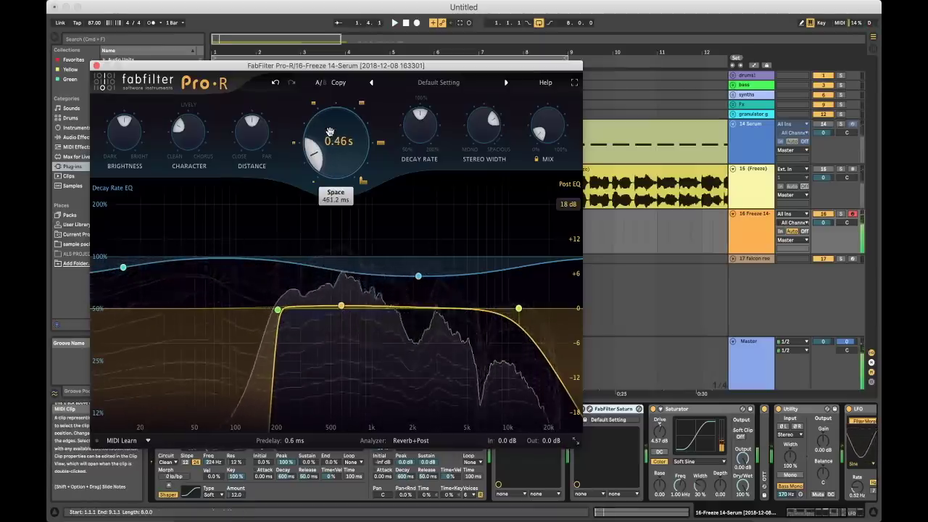
key("space")
mouse_move(554, 377)
double_click(586, 409)
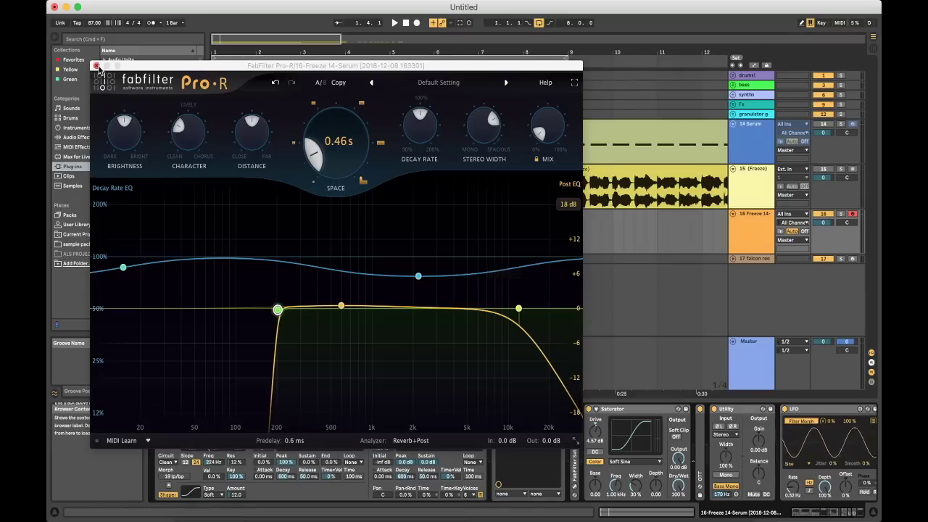
left_click(96, 66)
double_click(575, 433)
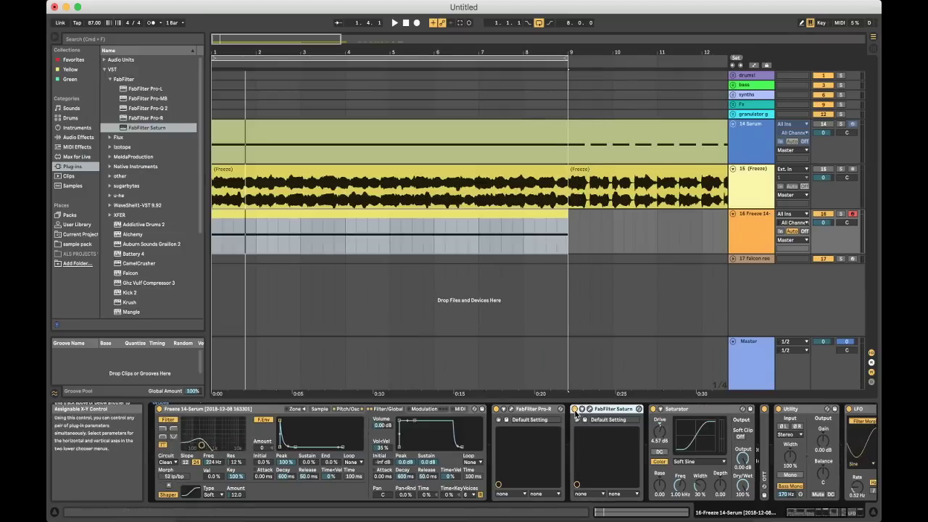
Step: Try Saturn's band 1 Dynamics at -1 and at 1 while playing the loop
left_click(590, 409)
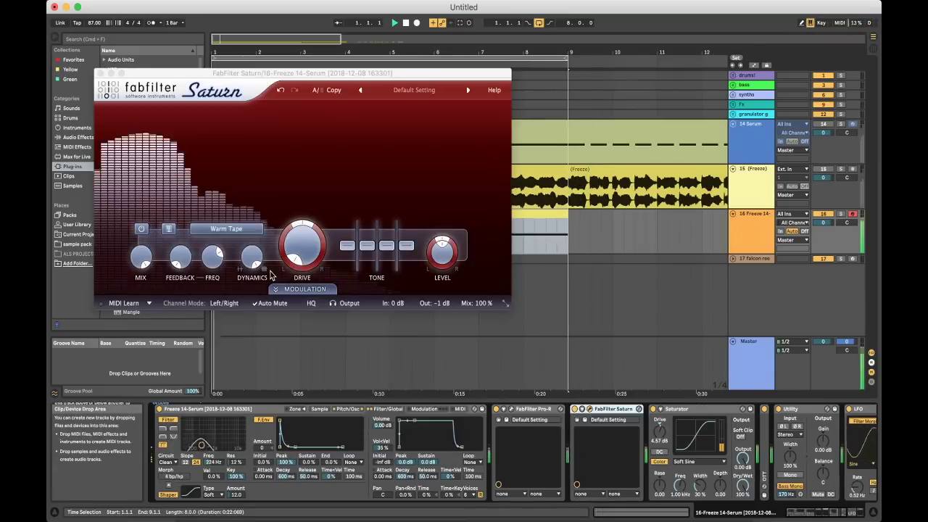
left_click_drag(254, 262, 254, 301)
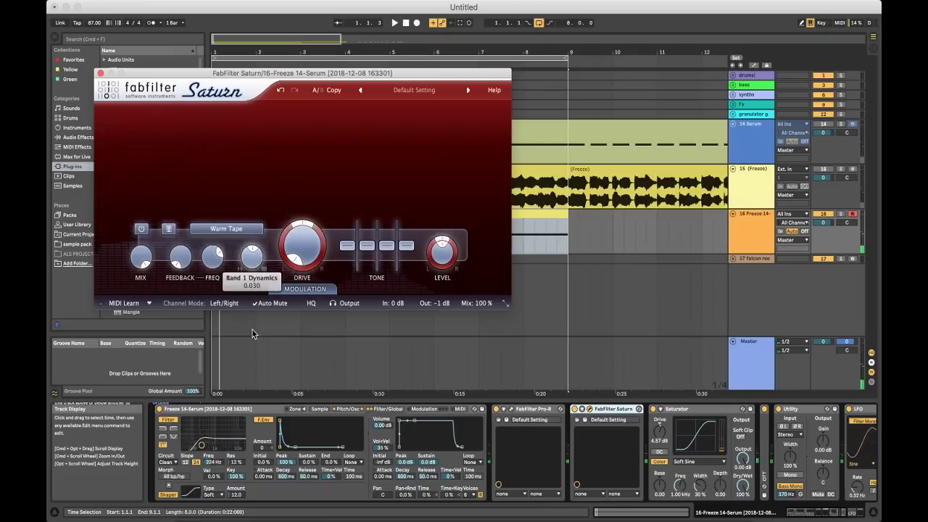
mouse_move(252, 334)
left_mouse_down()
mouse_move(253, 268)
mouse_move(258, 347)
left_mouse_up()
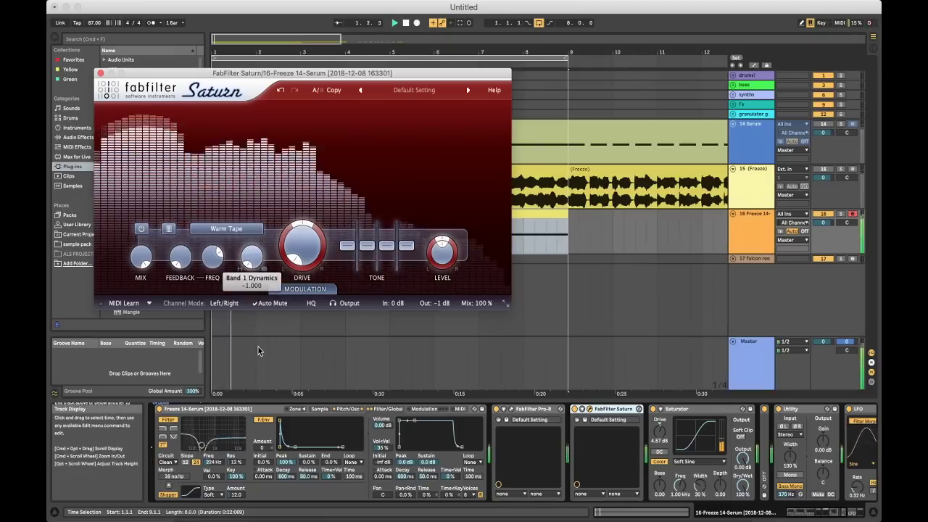
key("space")
left_click_drag(252, 255, 256, 173)
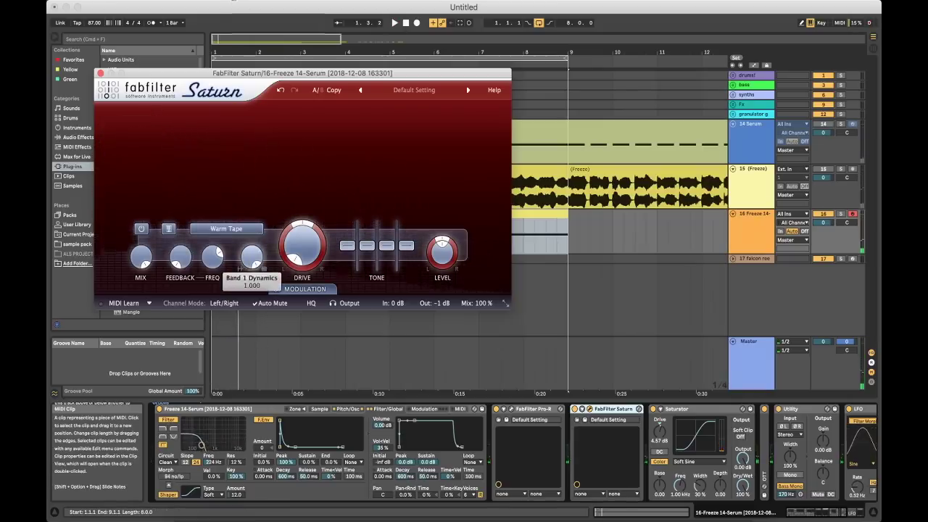
key("space")
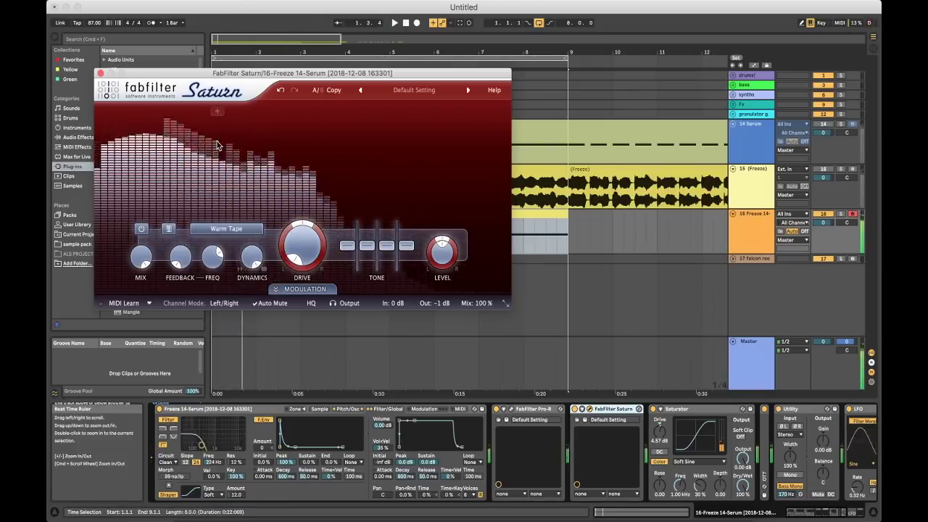
key("space")
Step: Set Pro-R's Decay Rate to 70%, lengthen the decay time to 1.41 s, raise Mix to about 32%, and close the window
left_click(505, 410)
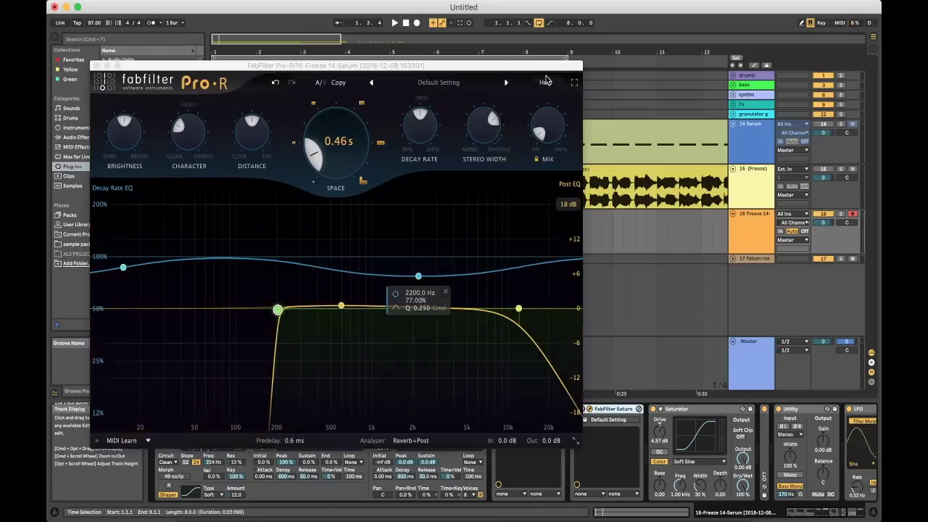
left_click_drag(429, 179, 429, 190)
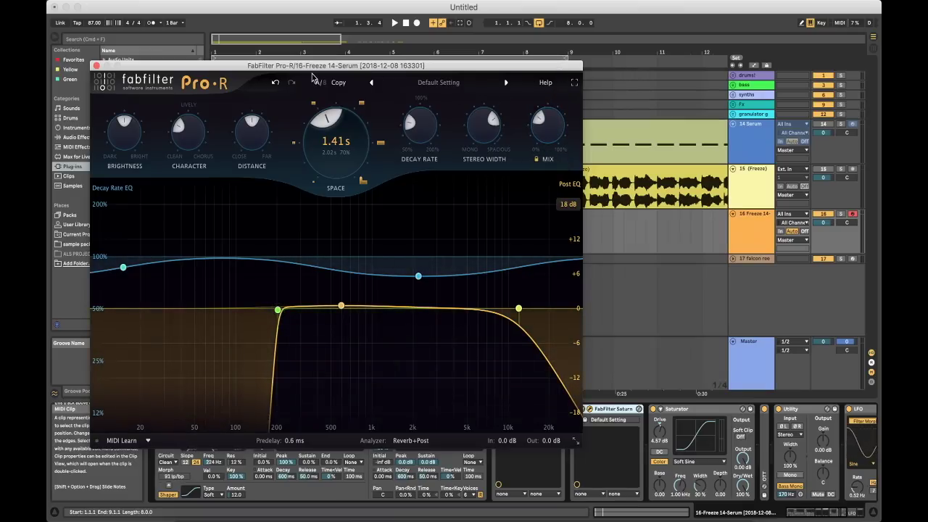
key("space")
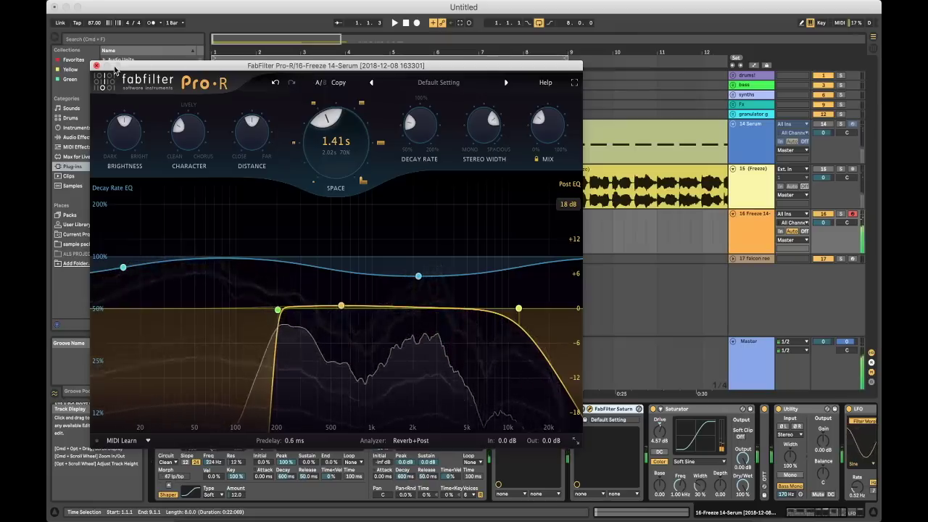
left_click(97, 65)
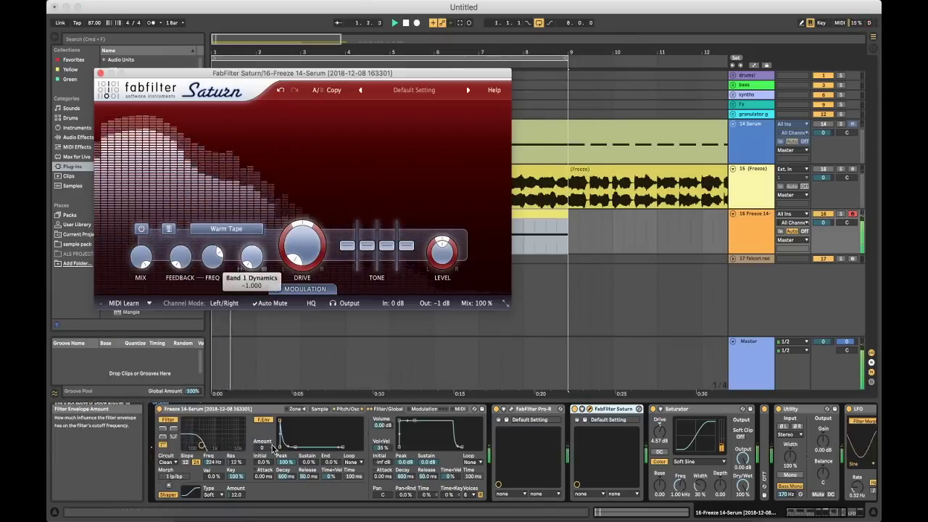
Step: Raise Saturn's band 1 Dynamics to a moderate positive amount while auditioning the loop, and close the plug-in window
key("space")
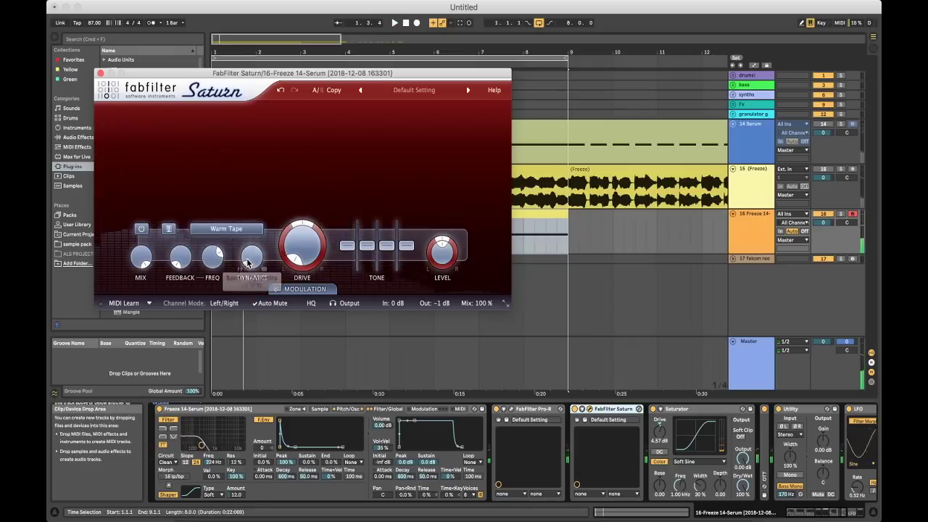
left_click(249, 49)
key("space")
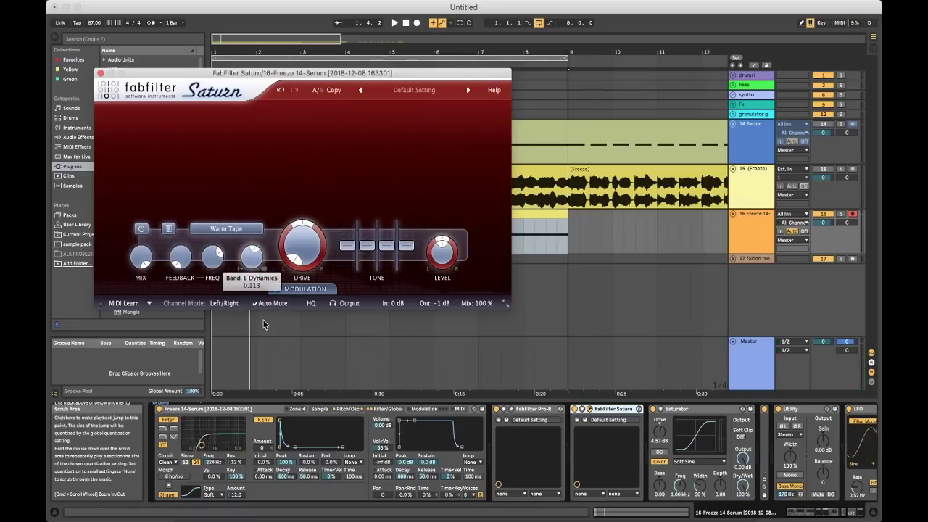
key("space")
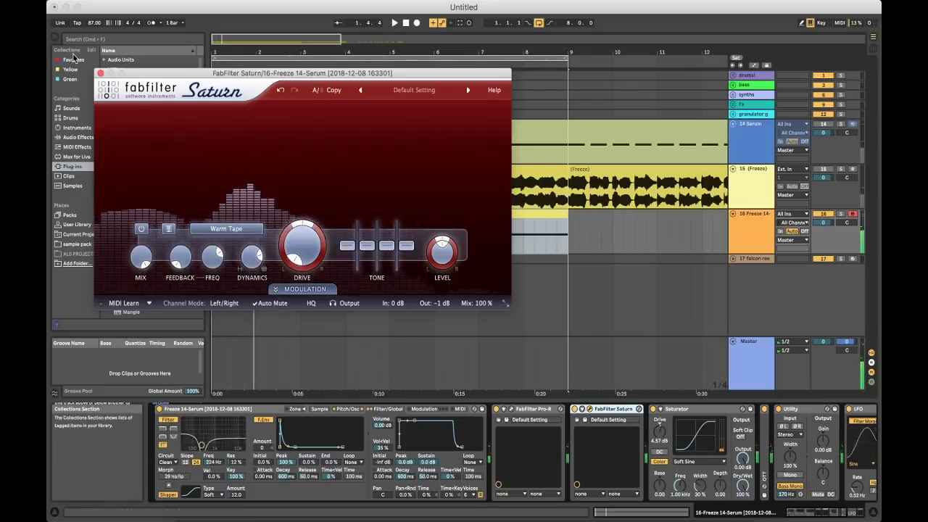
key("super+alt+p")
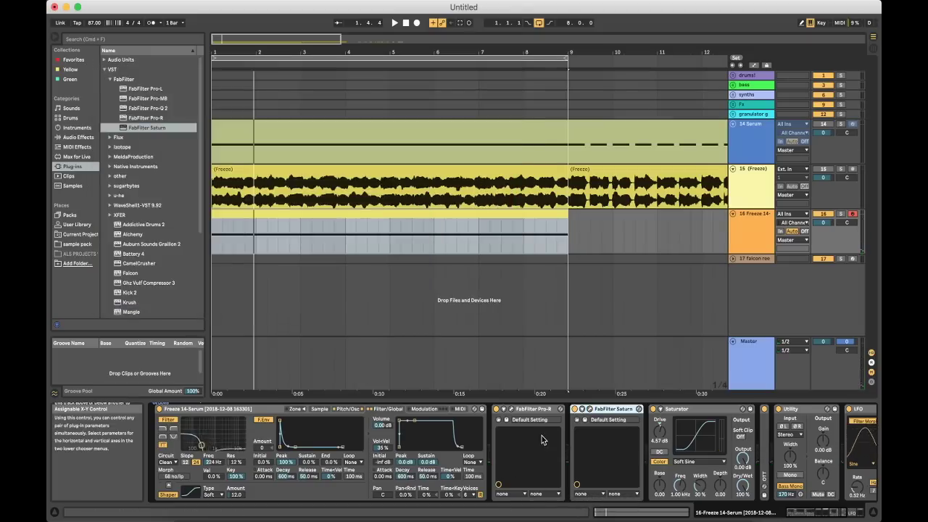
Step: Lower Pro-R's Mix and shorten its decay time to 0.41 s while the loop plays, and close the plug-in window
left_click(511, 410)
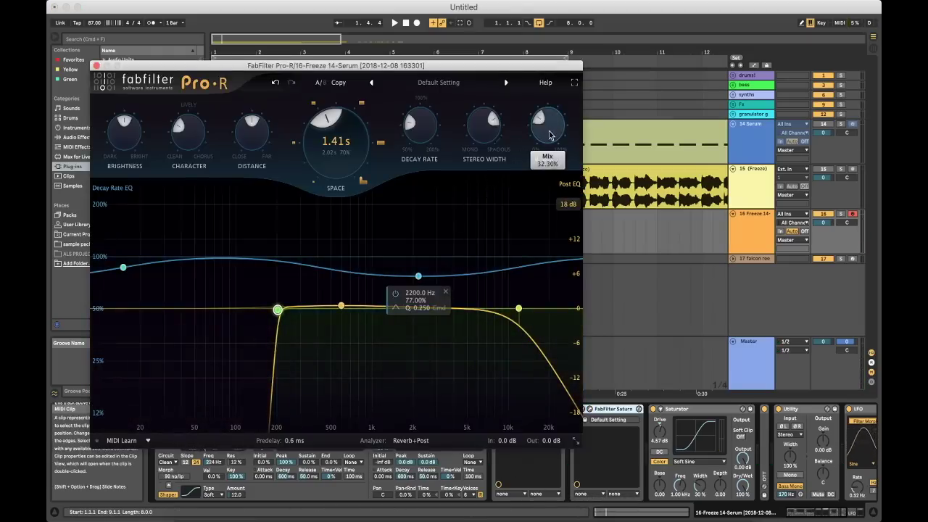
key("space")
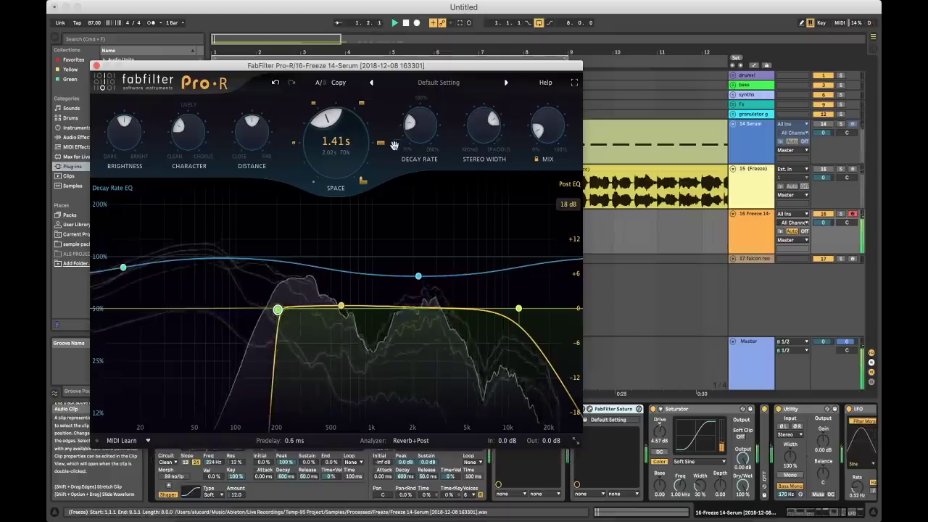
scroll(334, 181, "down", 5)
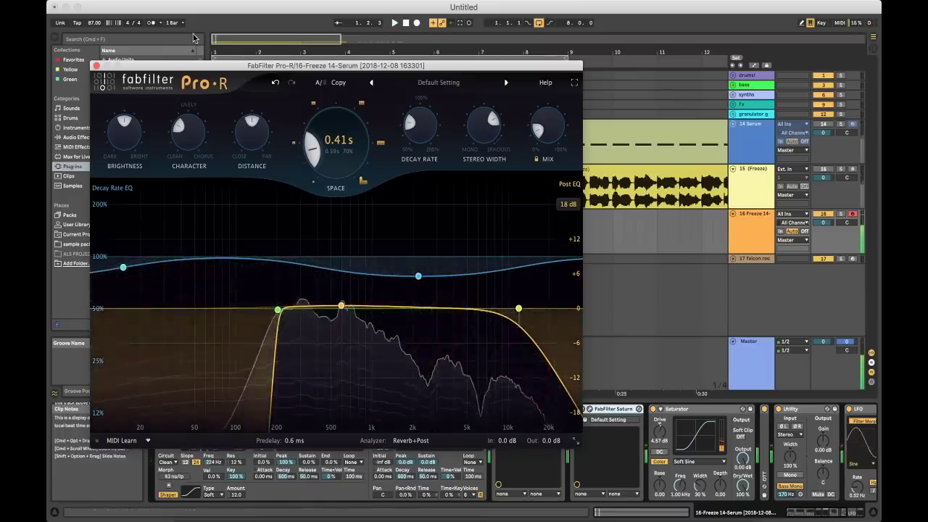
left_click(95, 66)
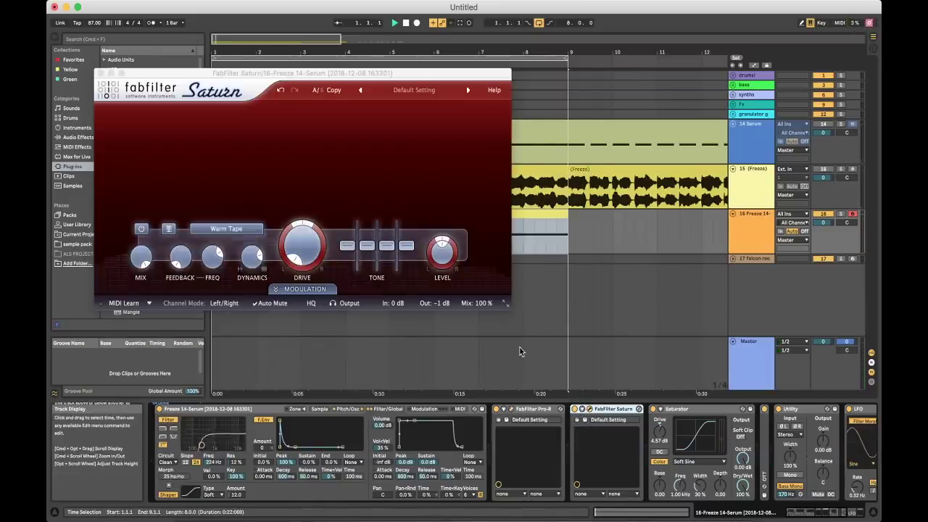
Step: Play back the loop to audition Saturn's saturation with the shortened reverb, and close the Saturn window
key("space")
left_click(303, 250)
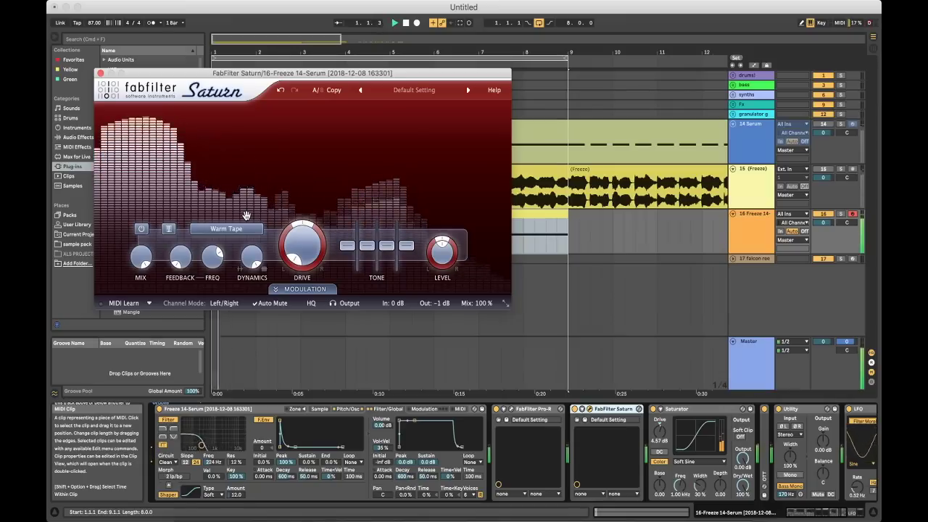
left_click(101, 73)
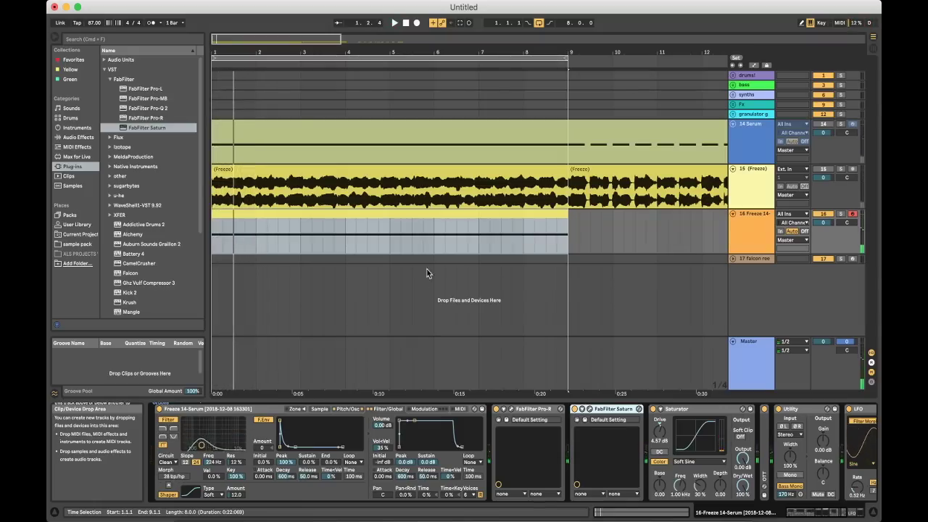
scroll(408, 252, "right", 10)
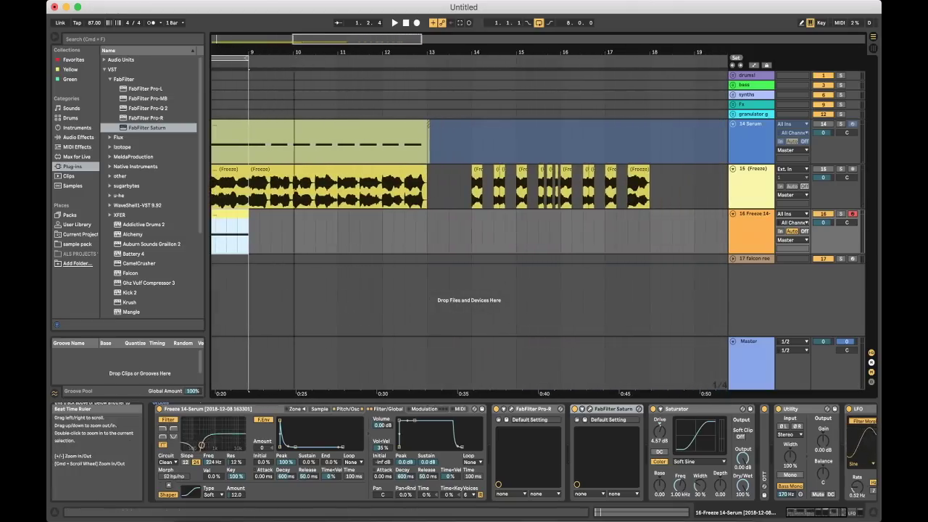
scroll(327, 195, "left", 8)
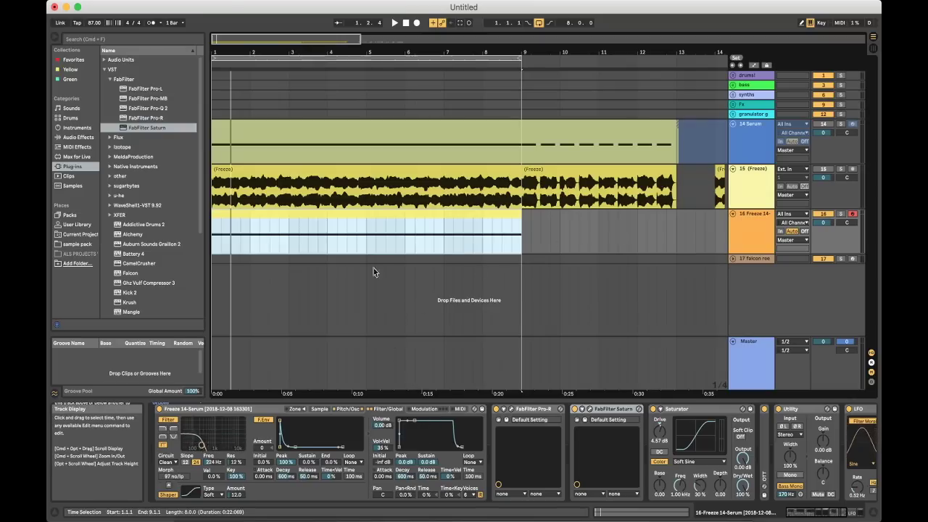
Step: Fold the frozen audio track 15 and the Sampler track 16 in the arrangement
left_click(733, 169)
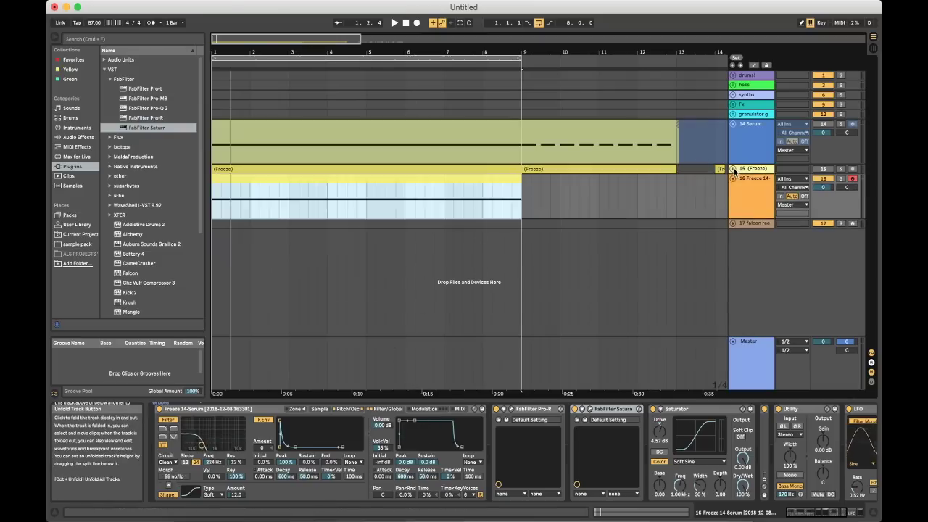
left_click(733, 179)
left_click(754, 169)
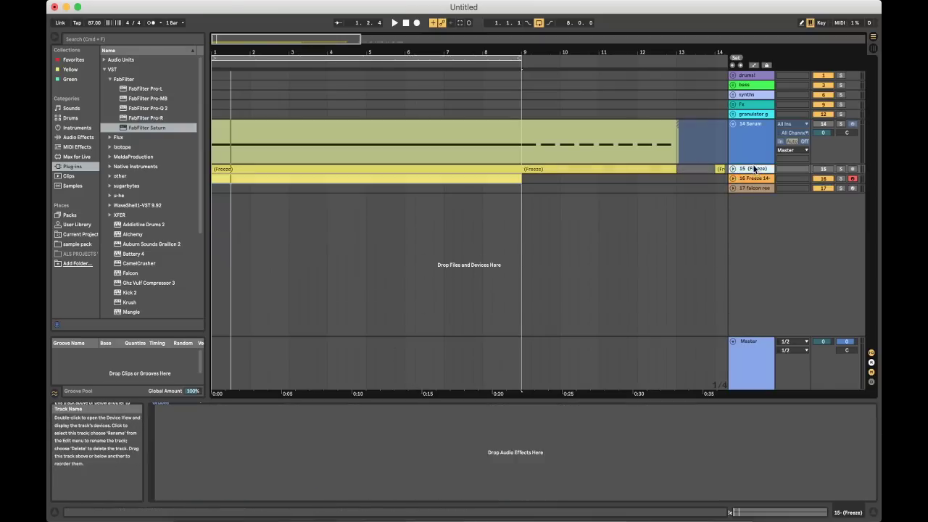
Step: Unfreeze the Serum track and check its Serum patch, closing the plug-in window again
left_click(751, 142)
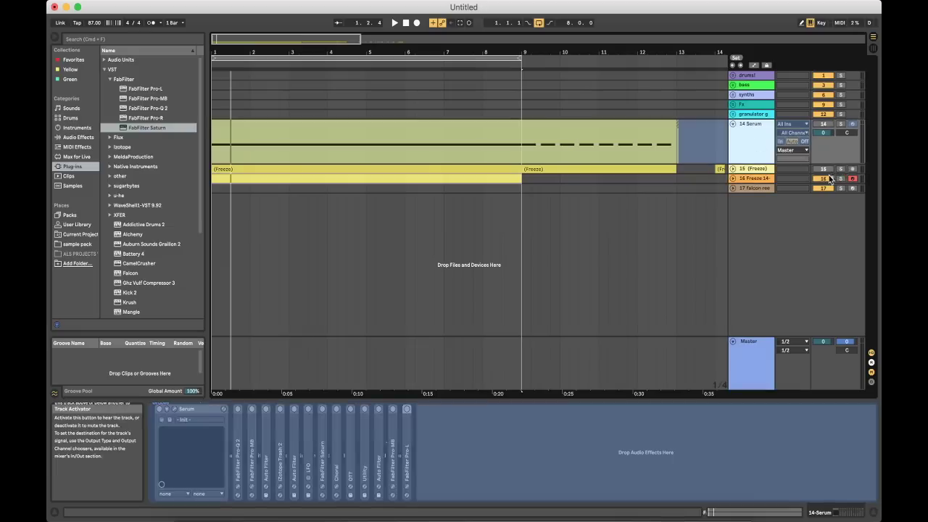
right_click(740, 139)
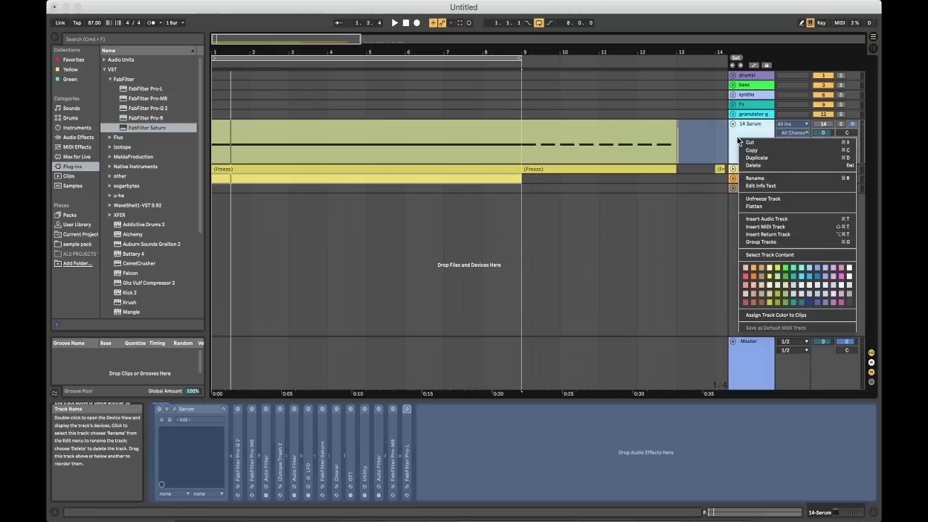
left_click(761, 198)
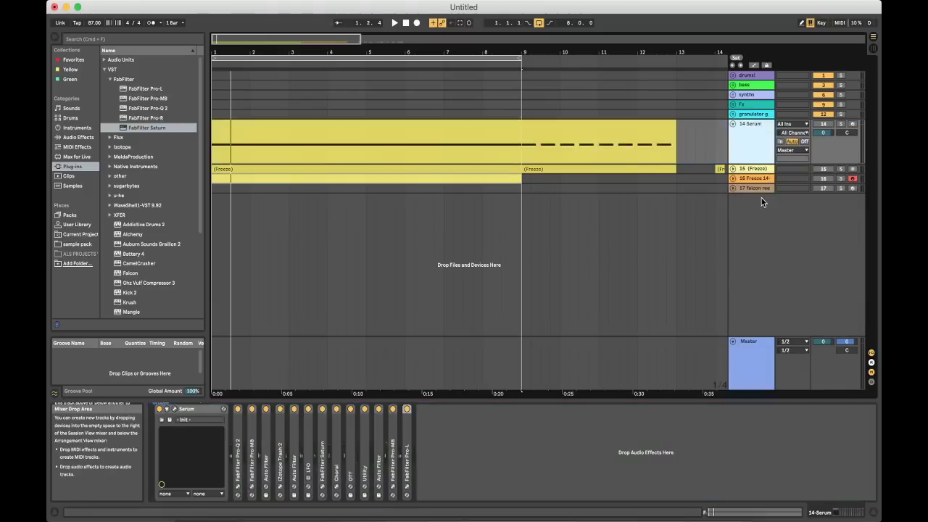
left_click(174, 409)
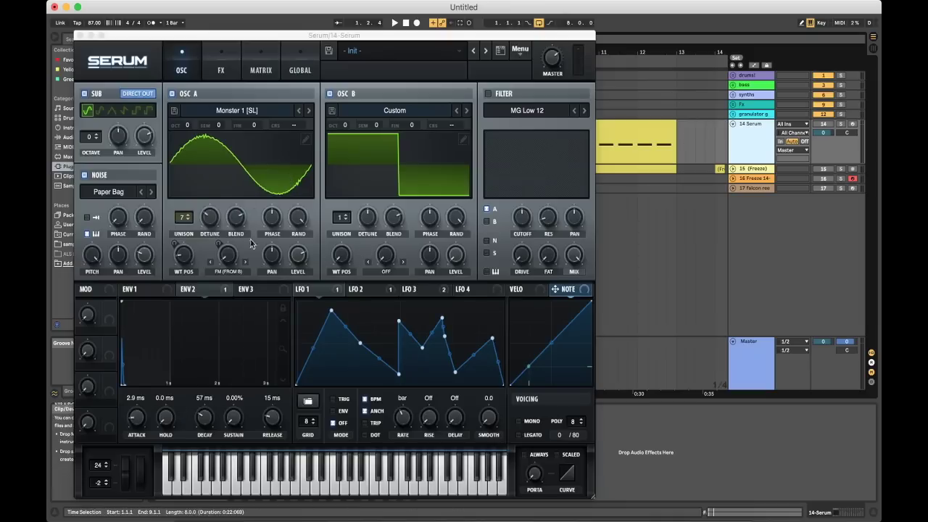
left_click(80, 35)
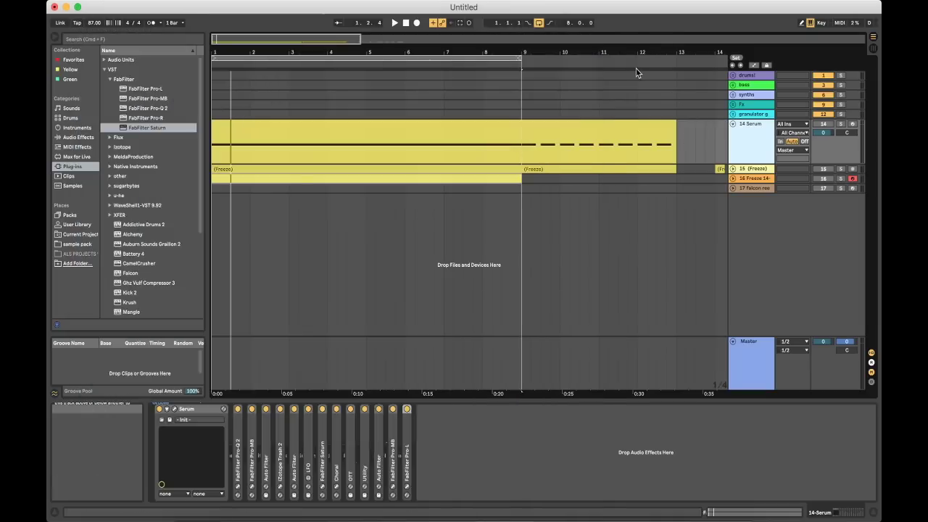
Step: Insert an audio track armed with Resampling input below Serum, loop the Serum clip from bar 9 to 13, and solo Serum for playback
key("super+t")
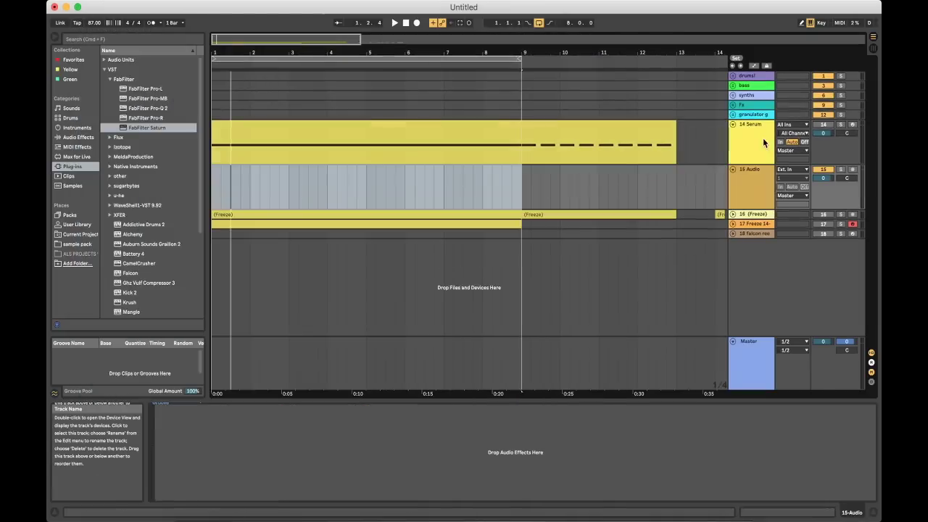
left_click(536, 126)
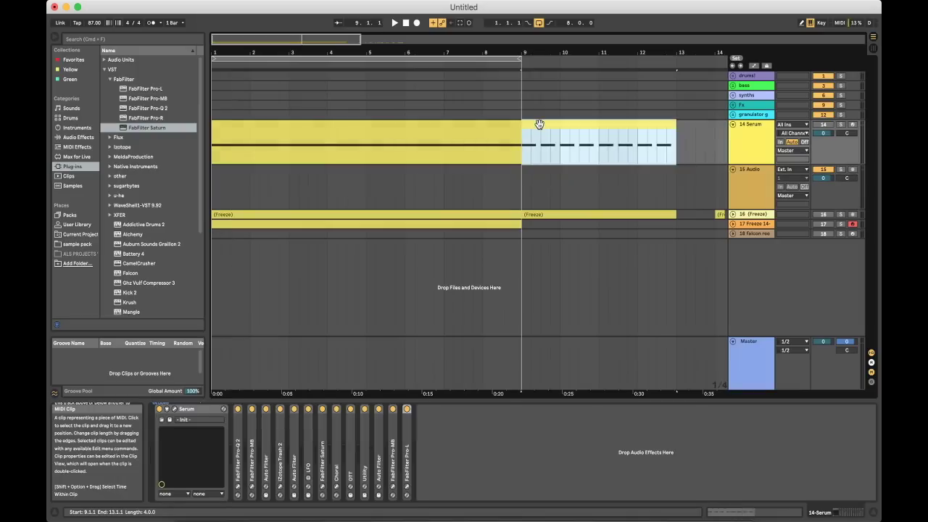
key("super+l")
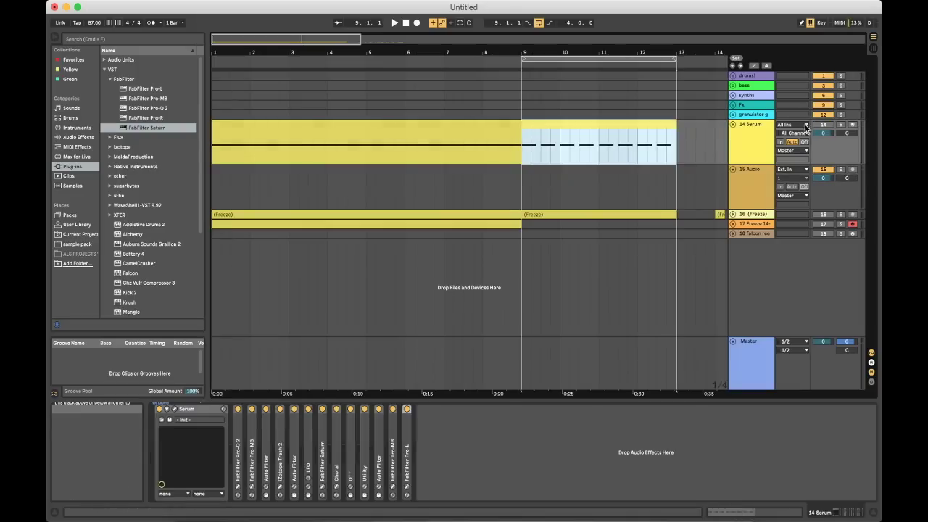
left_click(745, 143)
key("space")
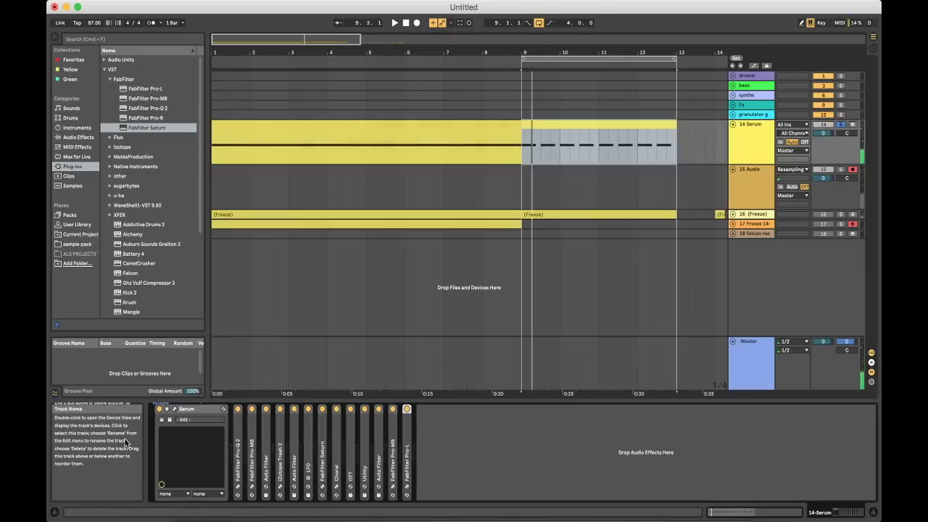
Step: Record a short test of Serum's output onto the resampling audio track, and bring the Serum window back up
left_click(173, 410)
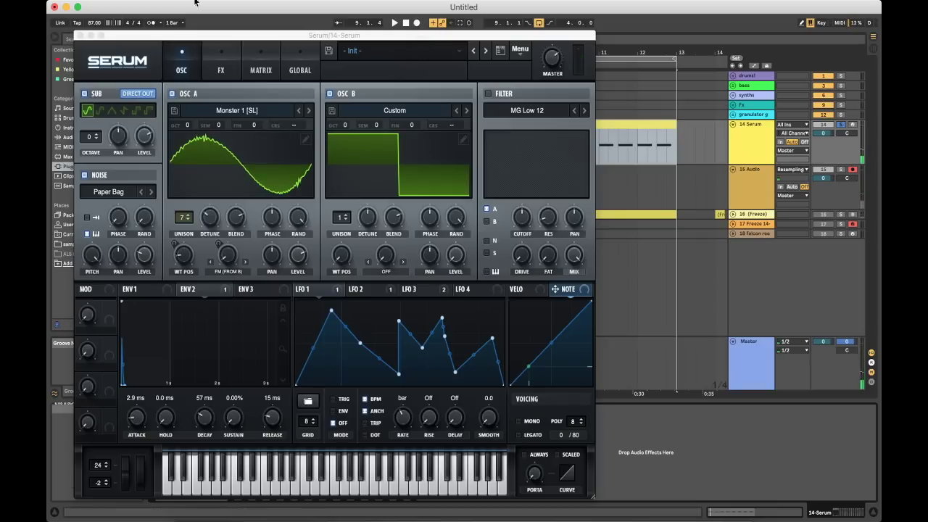
left_click(154, 24)
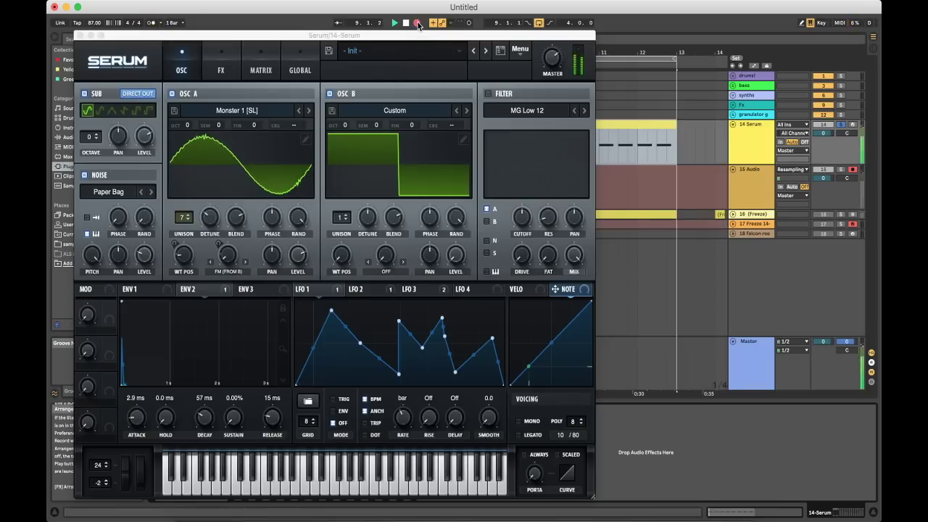
left_click_drag(399, 35, 400, 281)
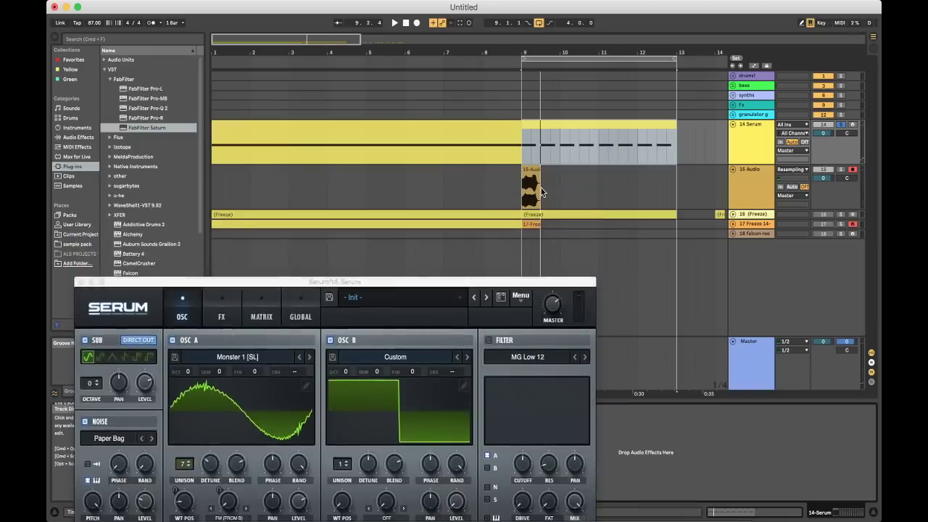
key("super+alt+p")
left_click(760, 196)
left_click(751, 126)
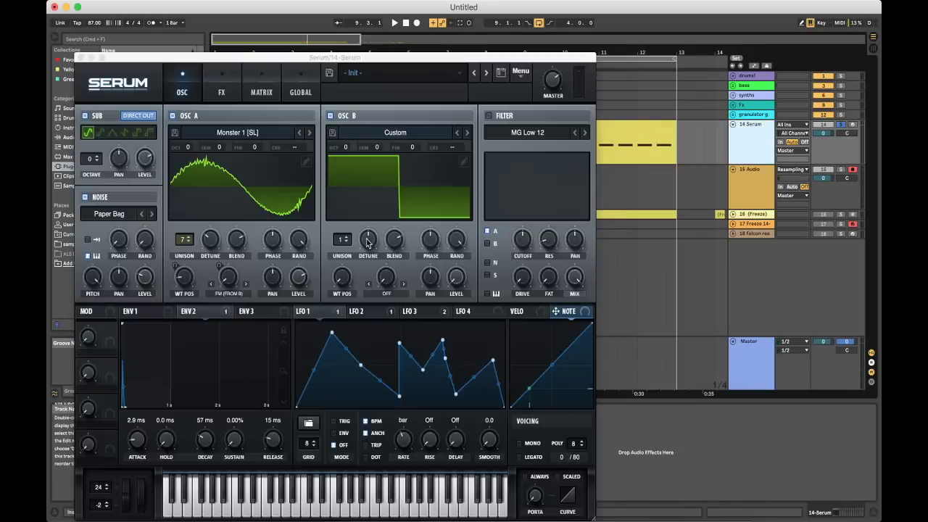
Step: Draw a single-harmonic sine wave in Oscillator B's wavetable editor, audition it, and close the editor
left_click(460, 155)
left_click_drag(116, 145, 117, 84)
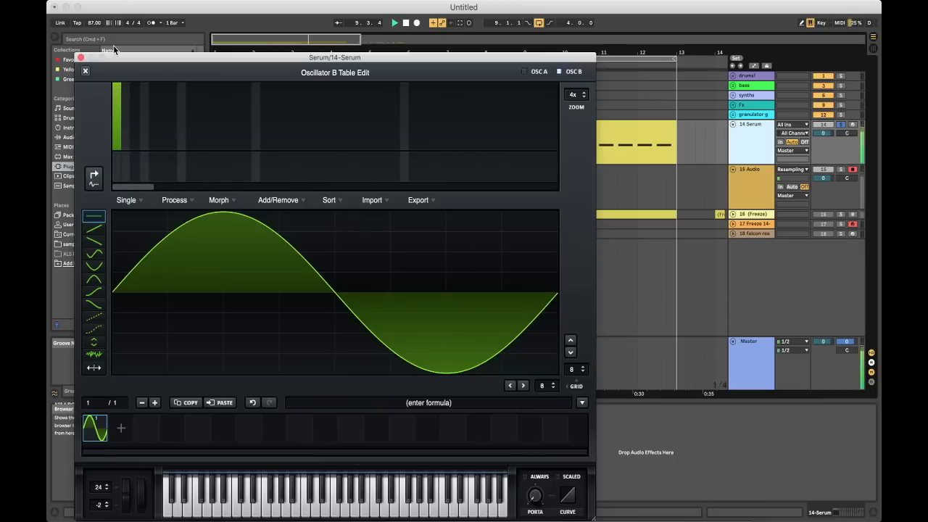
left_click(85, 71)
Step: Load the Spectral wavetable Monster 9 [SL] into Oscillator B and raise its WT Pos while auditioning the loop
left_click(378, 134)
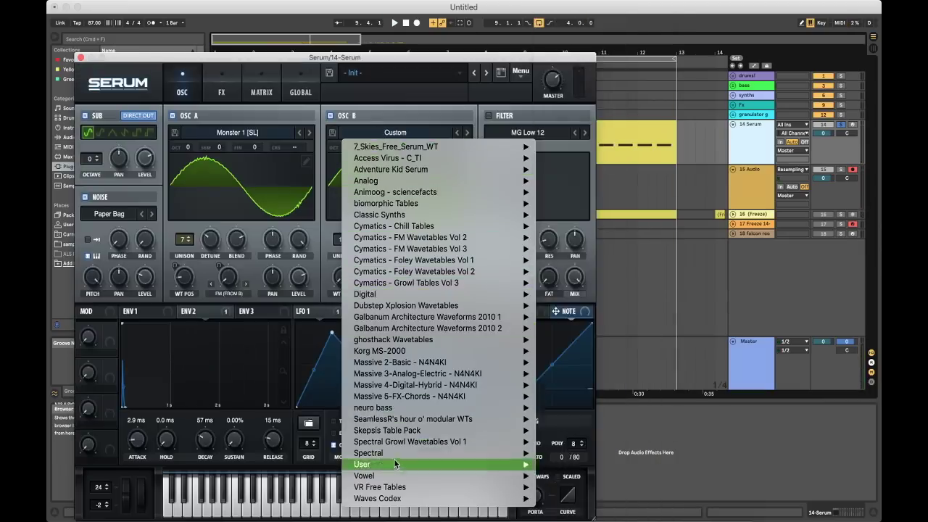
mouse_move(396, 457)
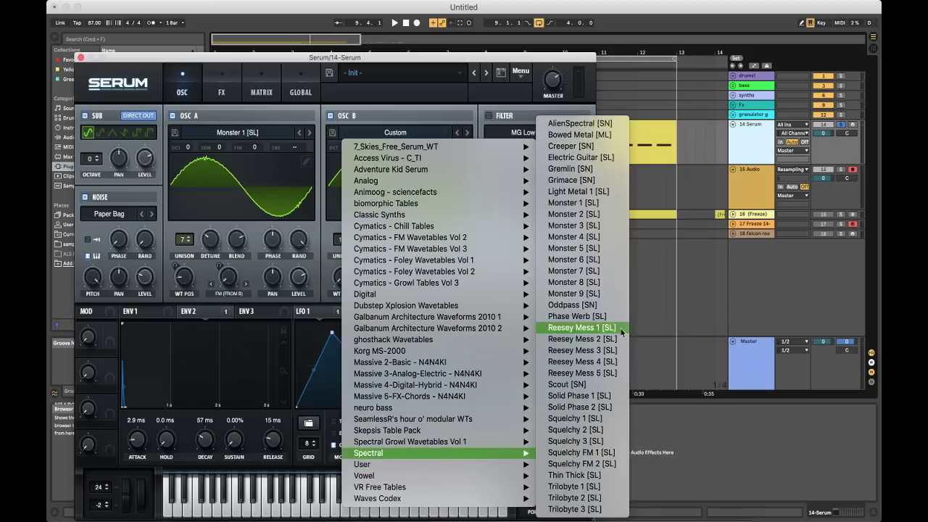
left_click(574, 293)
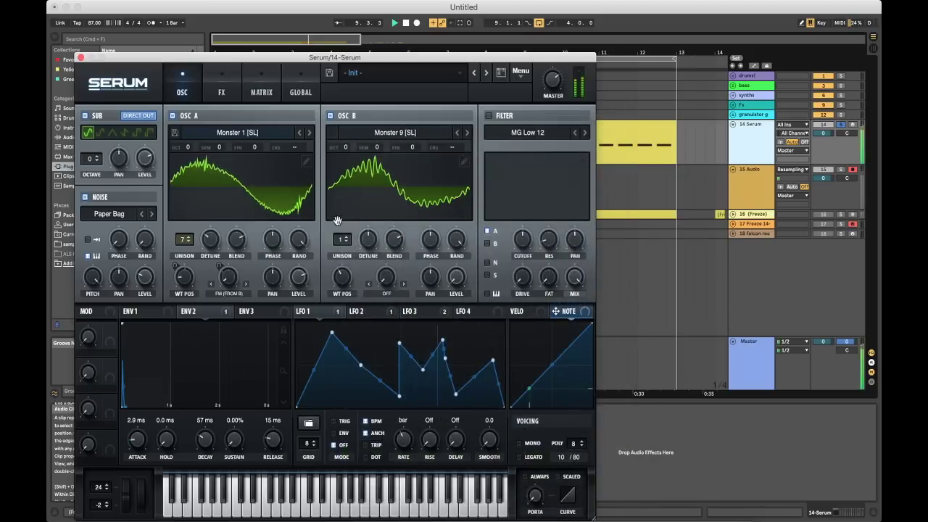
left_click_drag(337, 280, 321, 208)
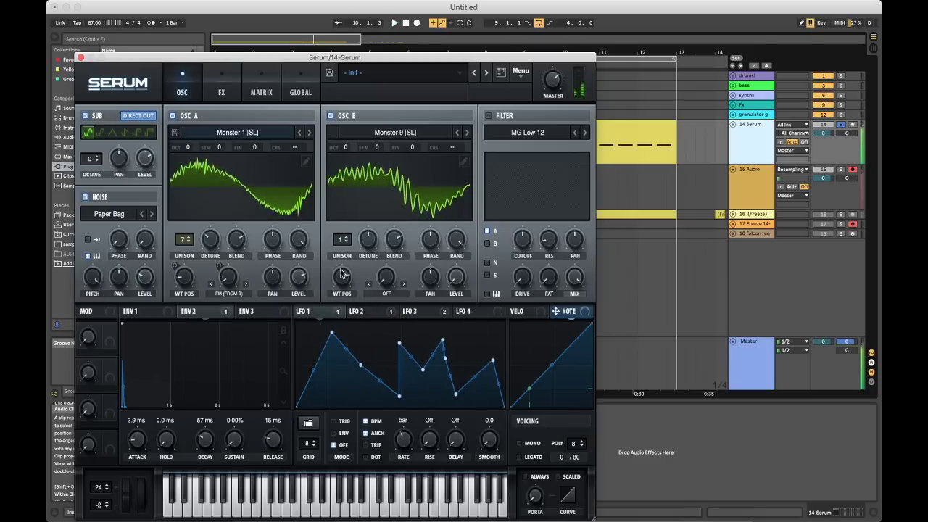
left_click_drag(341, 271, 342, 255)
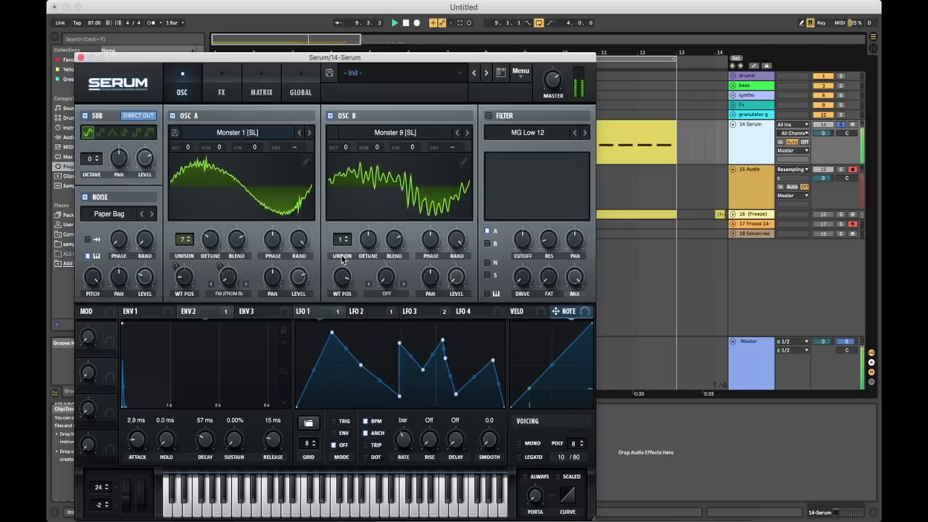
key("space")
key("space")
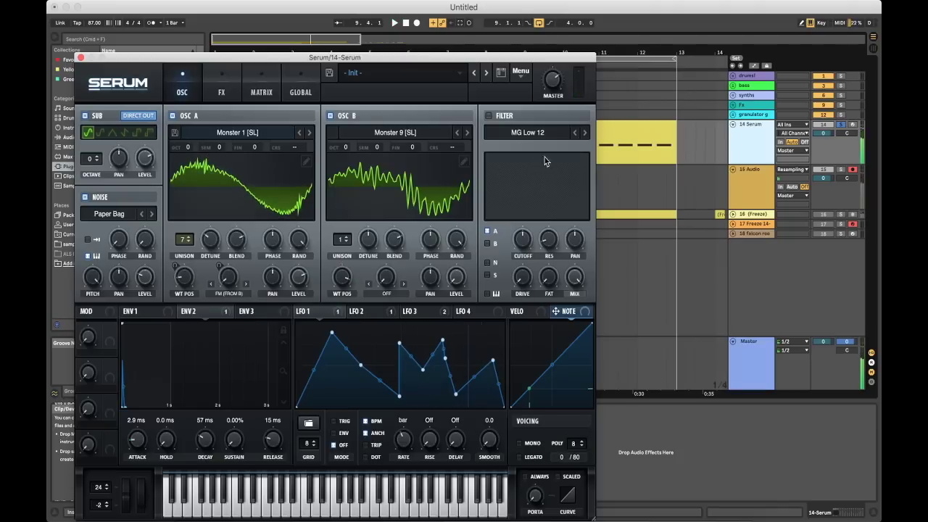
Step: Enable Serum's filter with Oscillators A and B routed through it, and modulate Cutoff with LFO 4 at a 1/2 rate
left_click(489, 116)
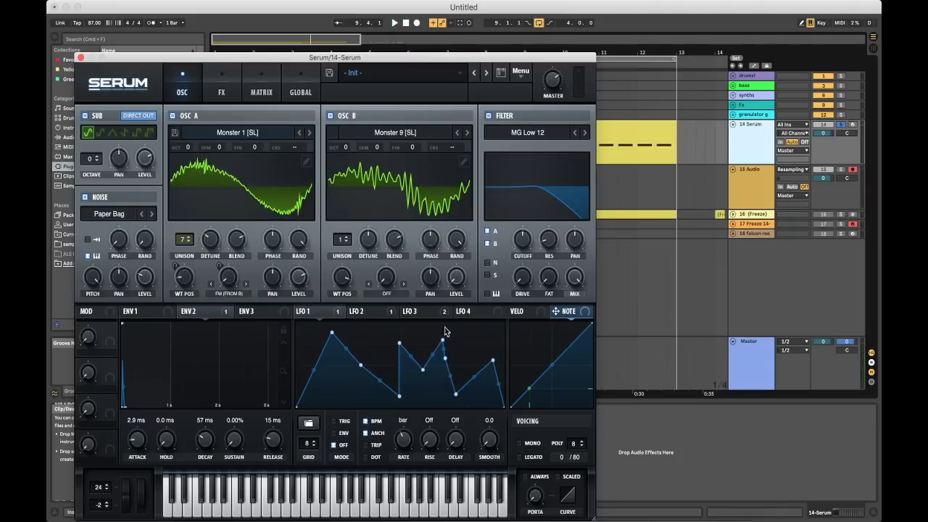
left_click(468, 311)
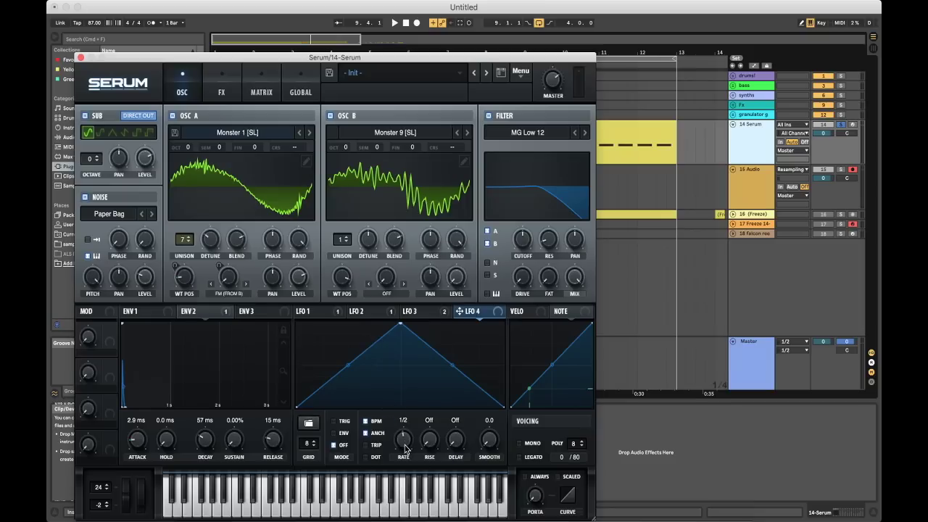
left_click_drag(511, 284, 521, 242)
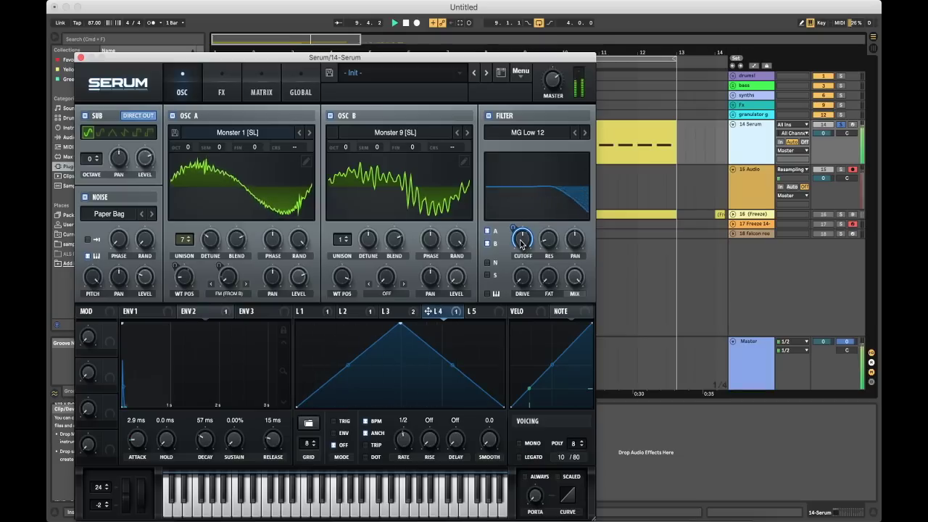
key("space")
Step: Change the filter type to MG Low 24 and route the noise and sub oscillators through it while auditioning
left_click(515, 140)
mouse_move(512, 145)
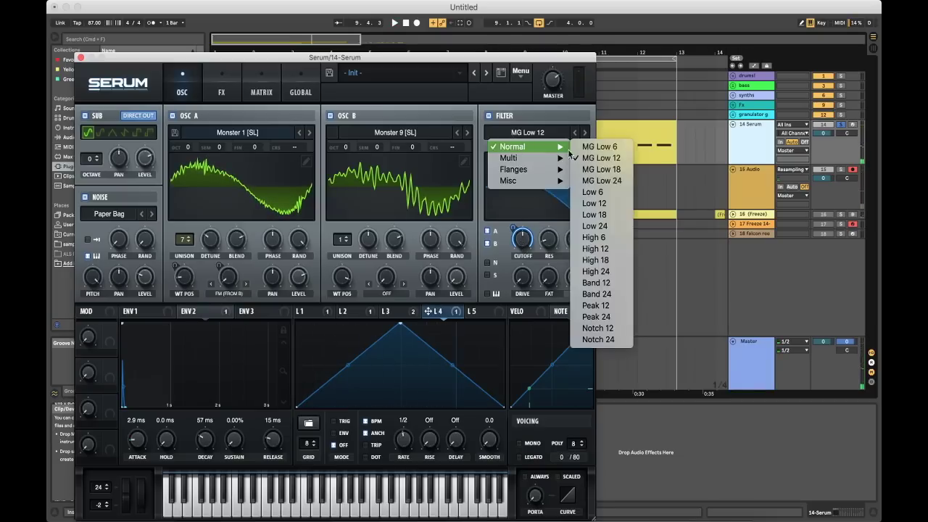
left_click(604, 177)
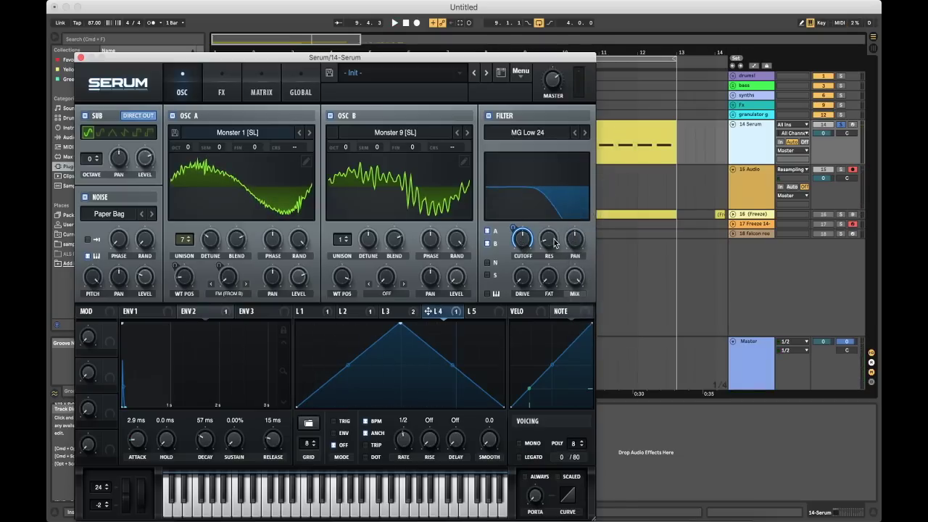
key("space")
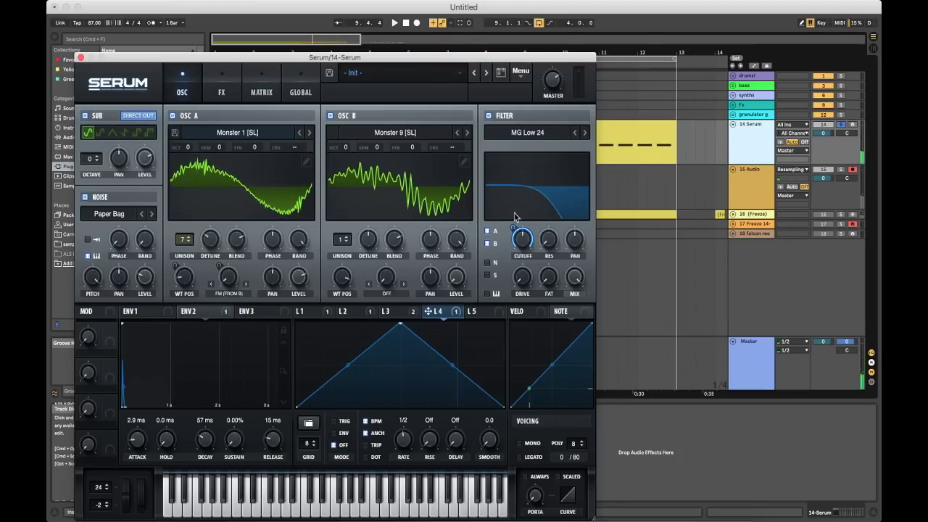
key("space")
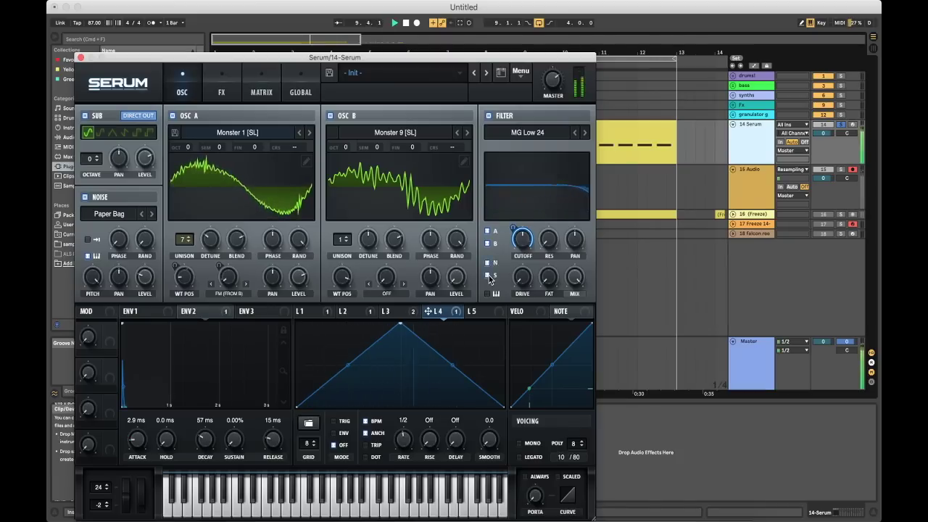
key("space")
Step: Change the filter type to the Multi filter BN 12
left_click(525, 143)
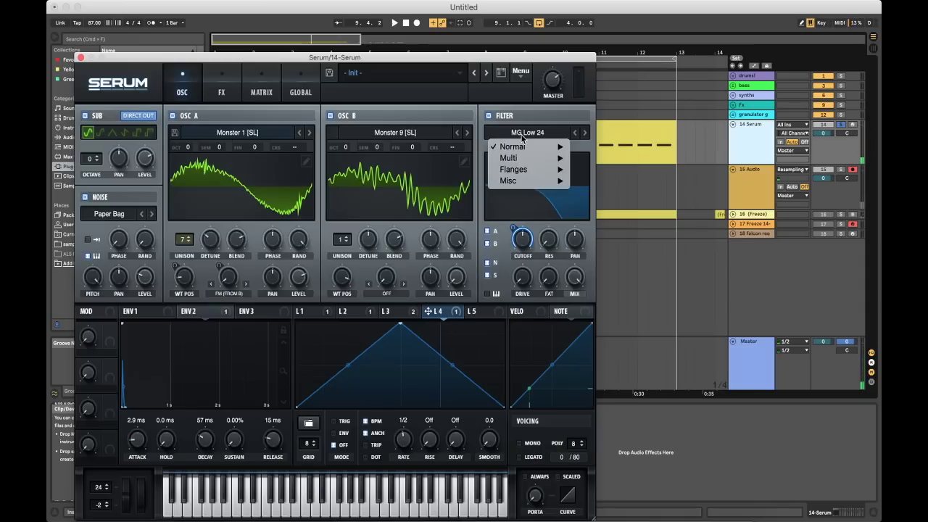
mouse_move(529, 169)
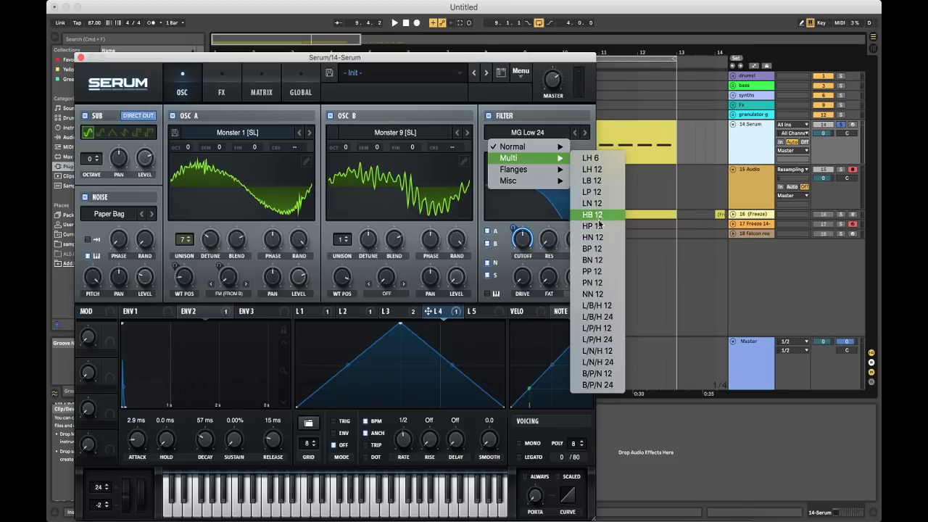
left_click(605, 261)
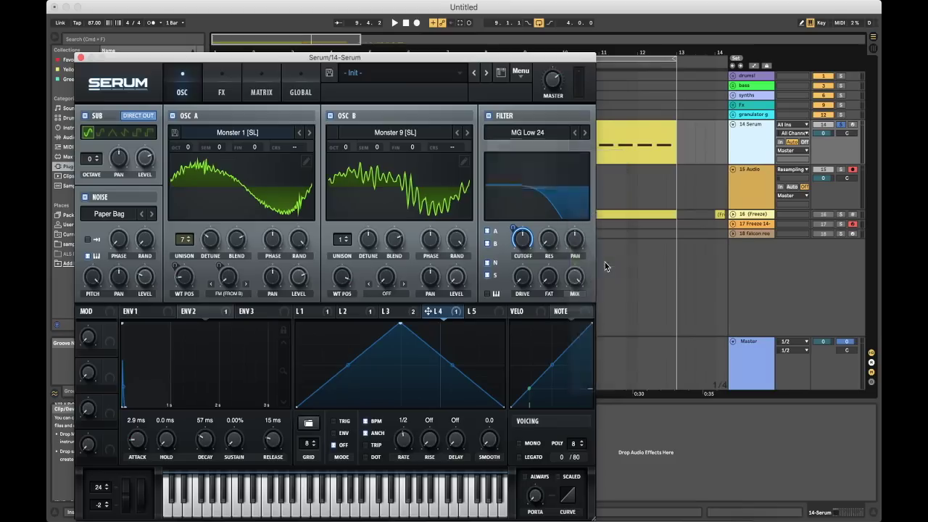
Step: Adjust the filter's Freq, modulate it with LFO 4, raise Drive slightly, and play the loop to audition it
left_click_drag(549, 286, 544, 218)
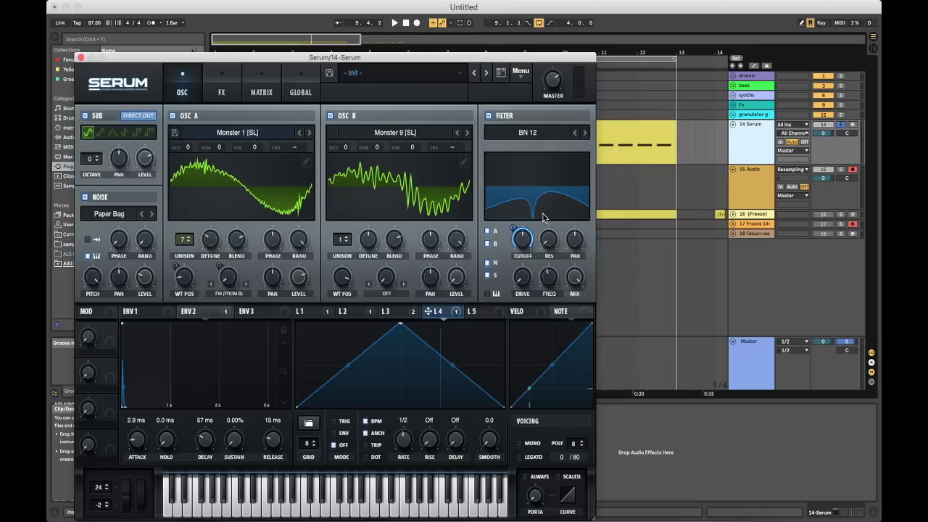
left_click_drag(442, 314, 547, 284)
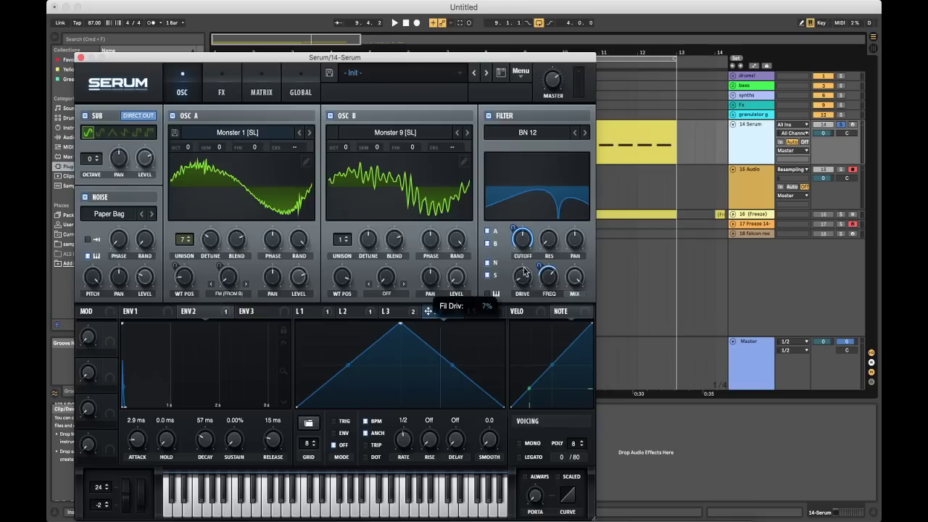
key("space")
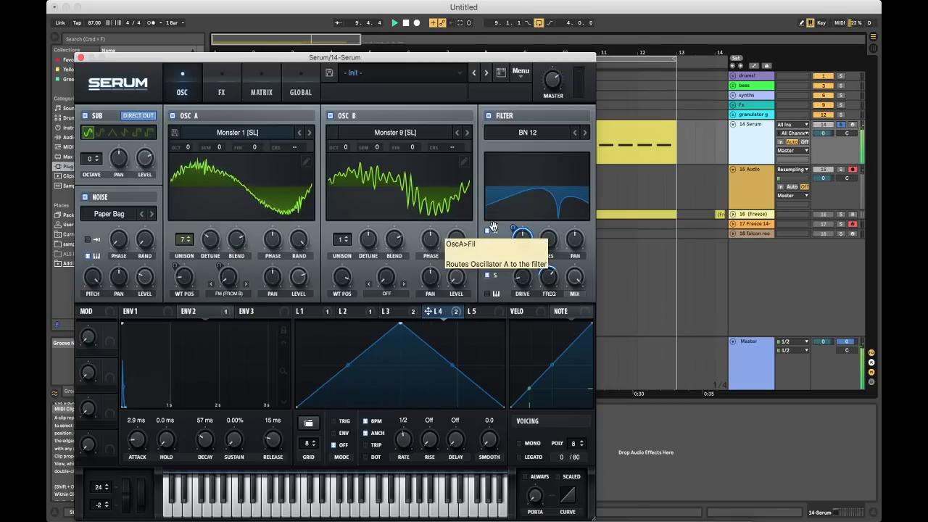
Step: Record a short take of the bass onto the resampling track and readjust the BN 12 filter's Cutoff and Freq
left_click(417, 23)
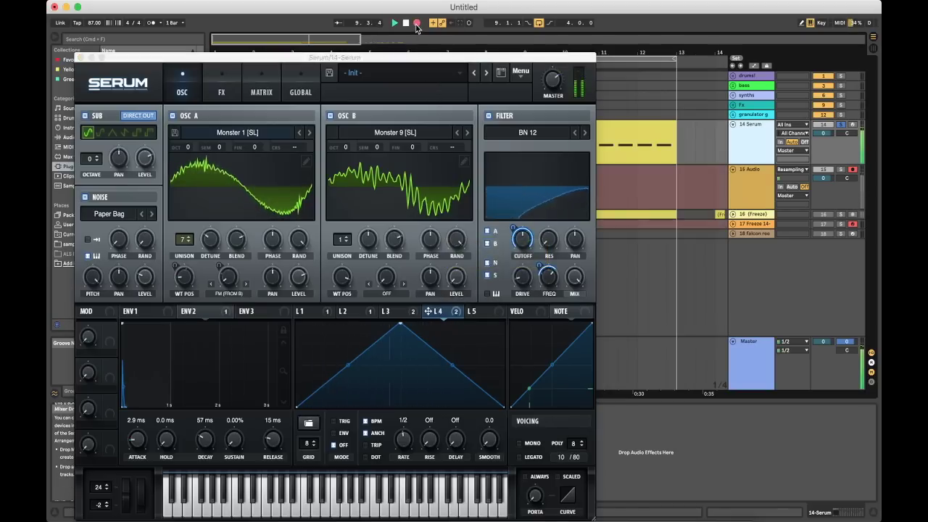
left_click(417, 23)
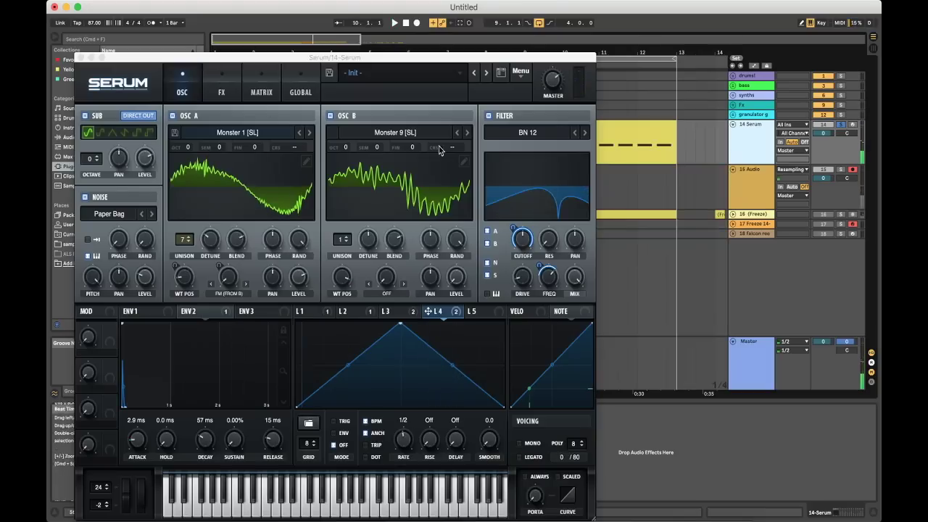
left_click(521, 234)
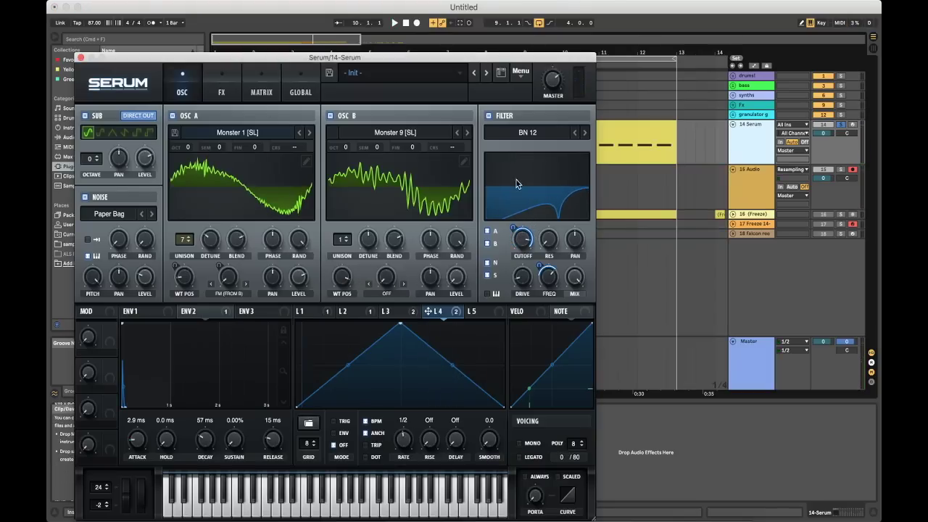
mouse_move(546, 284)
left_mouse_down()
mouse_move(547, 260)
mouse_move(545, 343)
mouse_move(549, 300)
left_mouse_up()
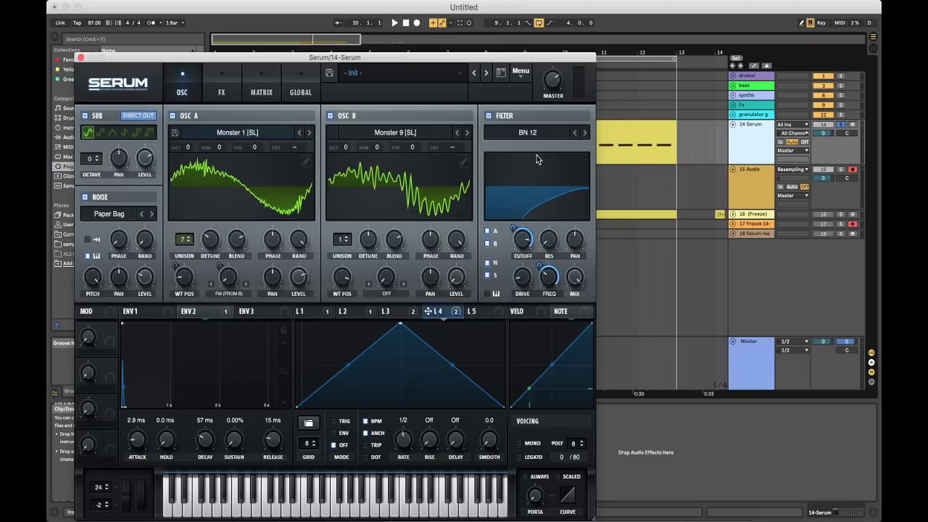
Step: Load the Analog wavetable BSOD_Square into Oscillator B and modulate its WT Pos with LFO 4
left_click(397, 137)
mouse_move(376, 192)
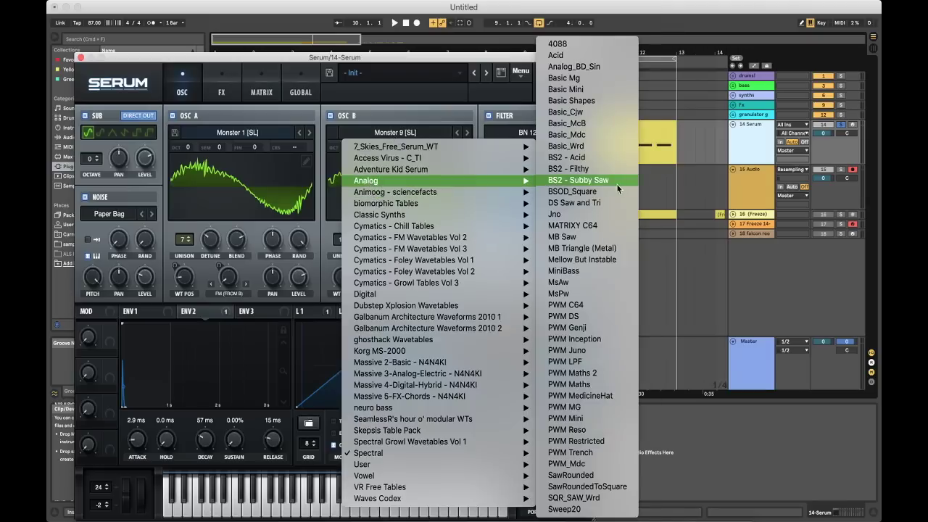
left_click(608, 194)
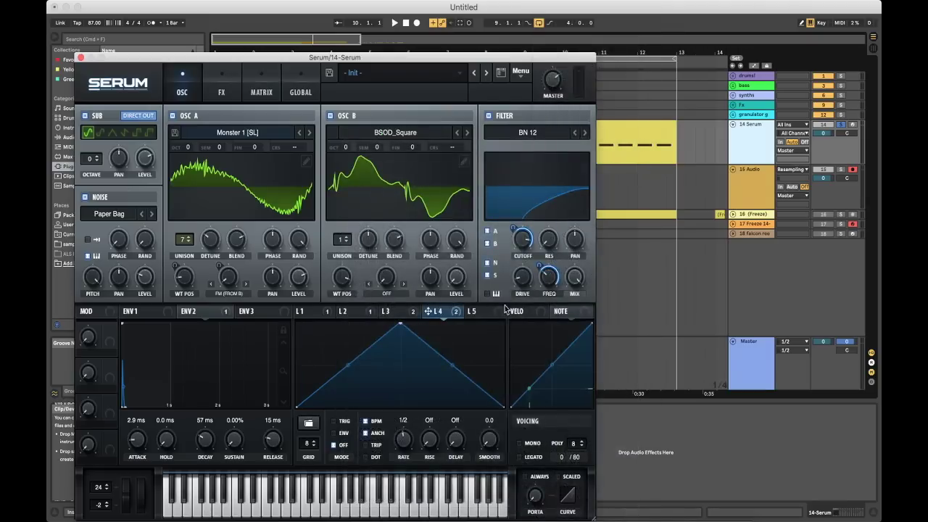
left_click_drag(442, 312, 342, 277)
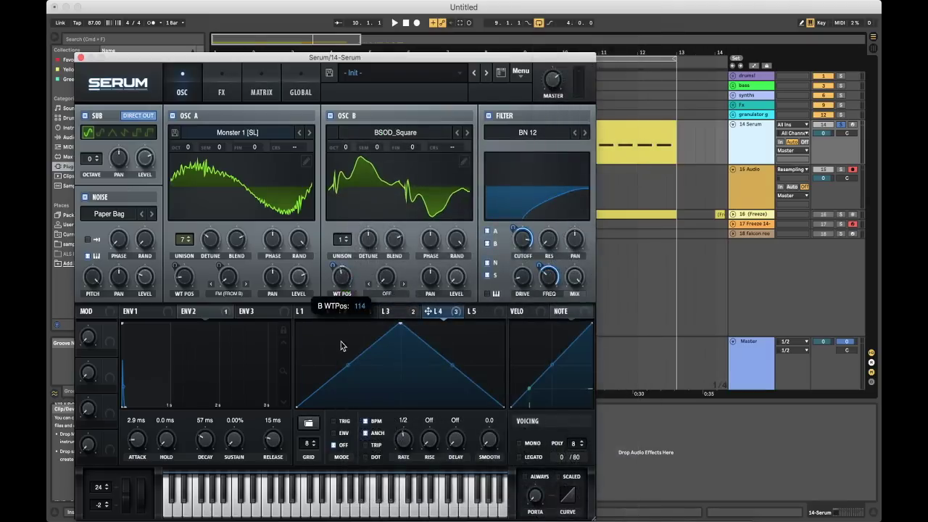
Step: Change the filter type to NN 12 with Cymatics - Foley Vol 2 - 07 in Oscillator B, and record another take onto the resampling track
left_click(499, 132)
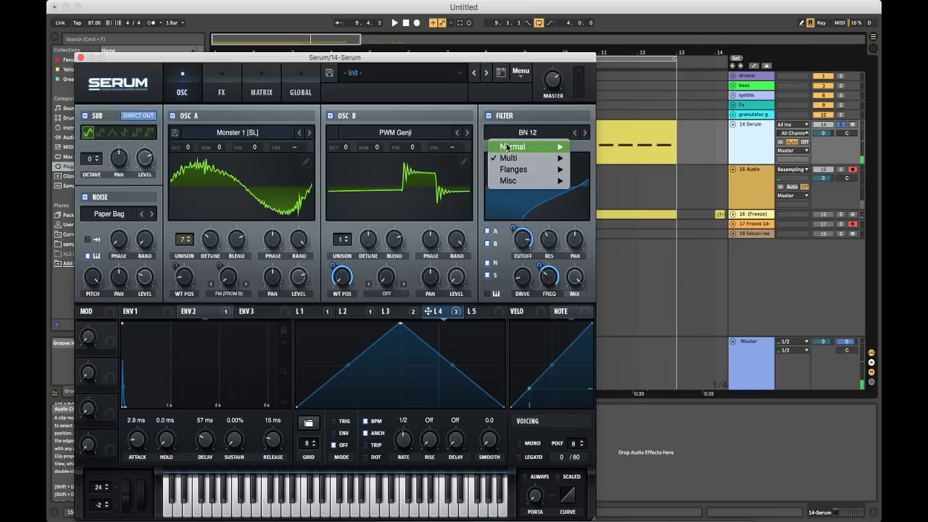
left_click(592, 293)
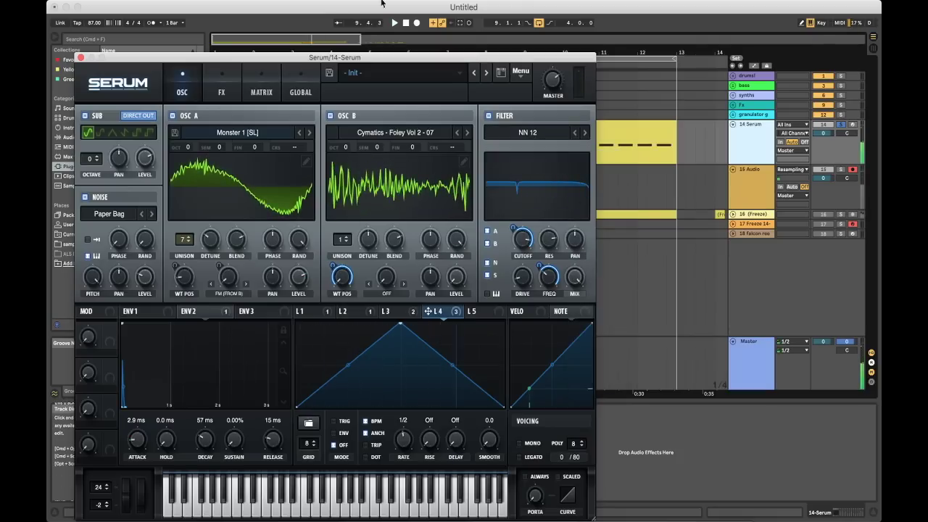
left_click(417, 23)
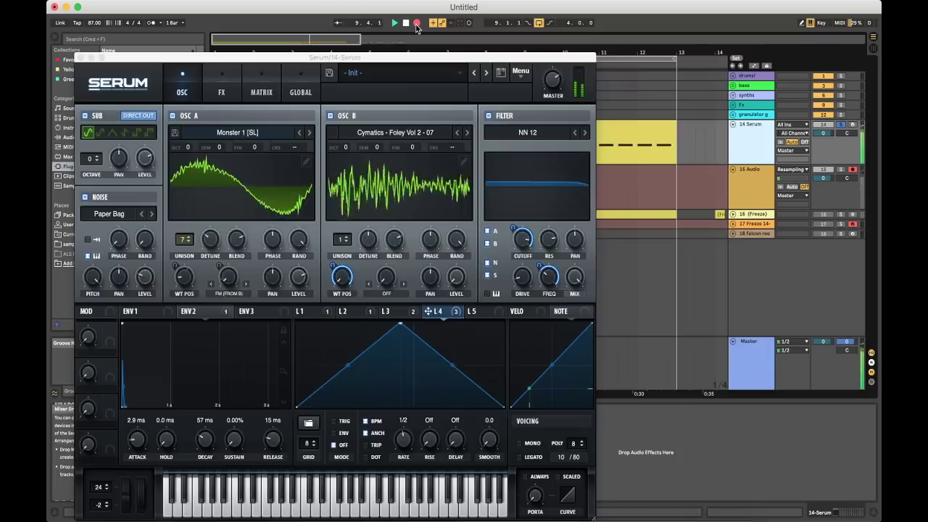
key("space")
Step: Show the Serum track's device chain and close the Serum window to reveal the recorded audio in the arrangement
left_click_drag(408, 57, 386, 282)
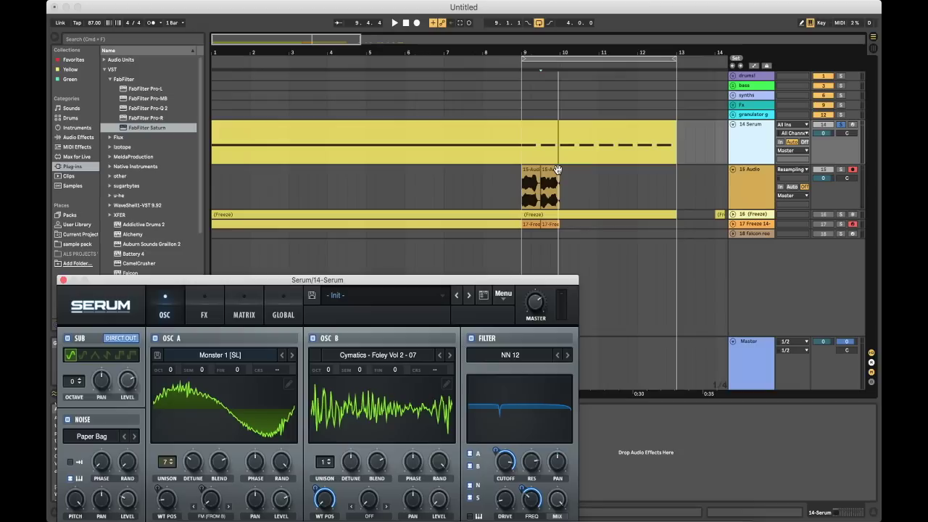
left_click(739, 131)
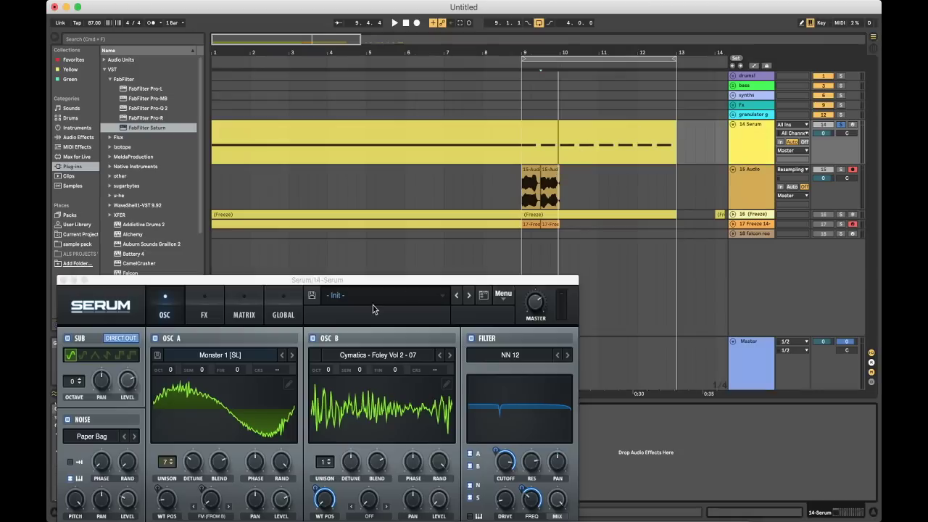
left_click_drag(174, 282, 359, 138)
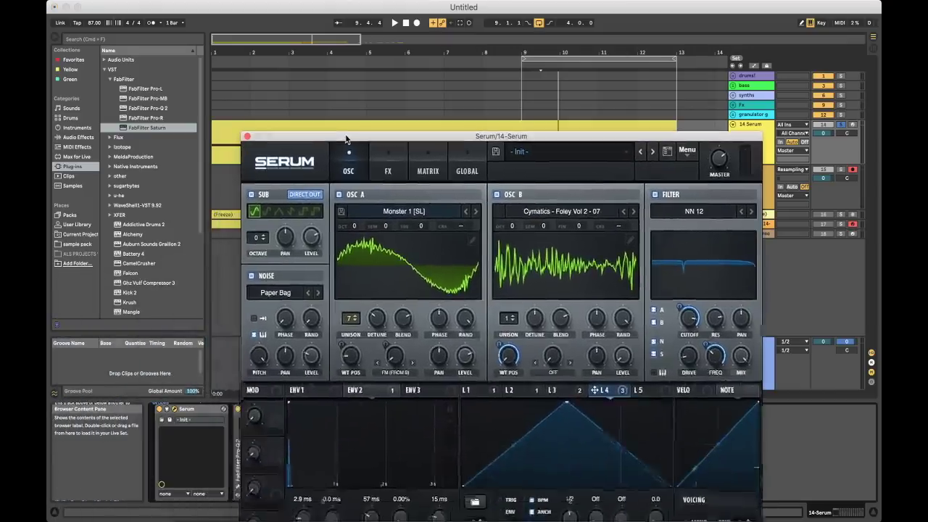
left_click(247, 136)
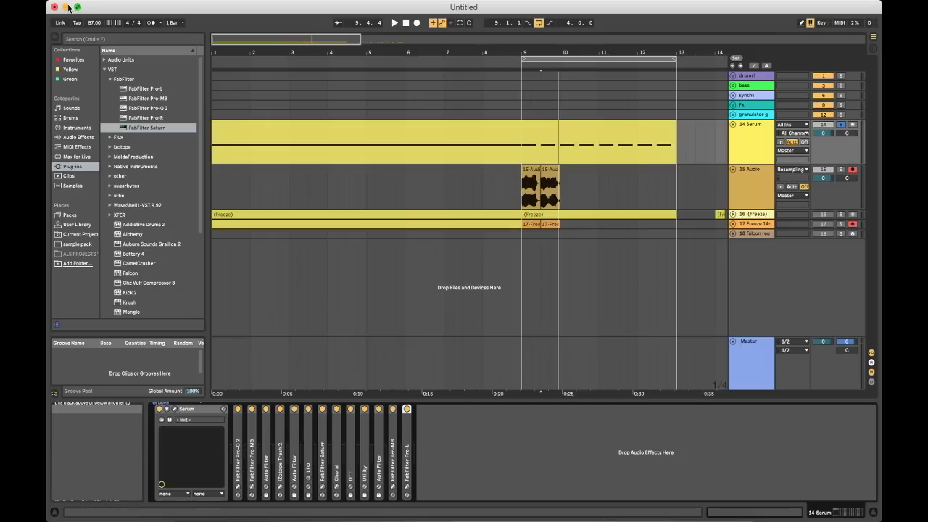
Step: Open Neuro Bass theory.jpg from the Desktop folder in Preview to review the suggested bass design order
key("super+o")
left_click(274, 142)
scroll(397, 120, "down", 2)
scroll(398, 121, "up", 2)
scroll(384, 181, "down", 10)
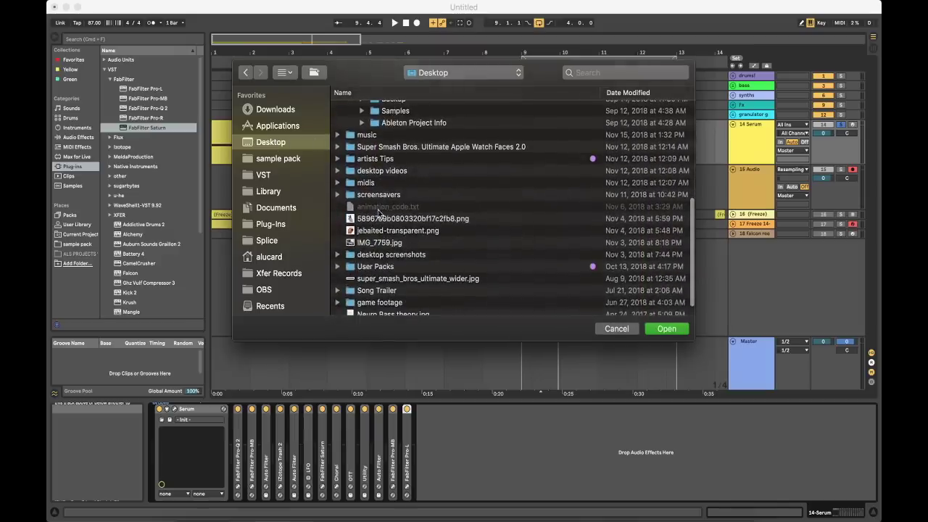
scroll(375, 277, "down", 1)
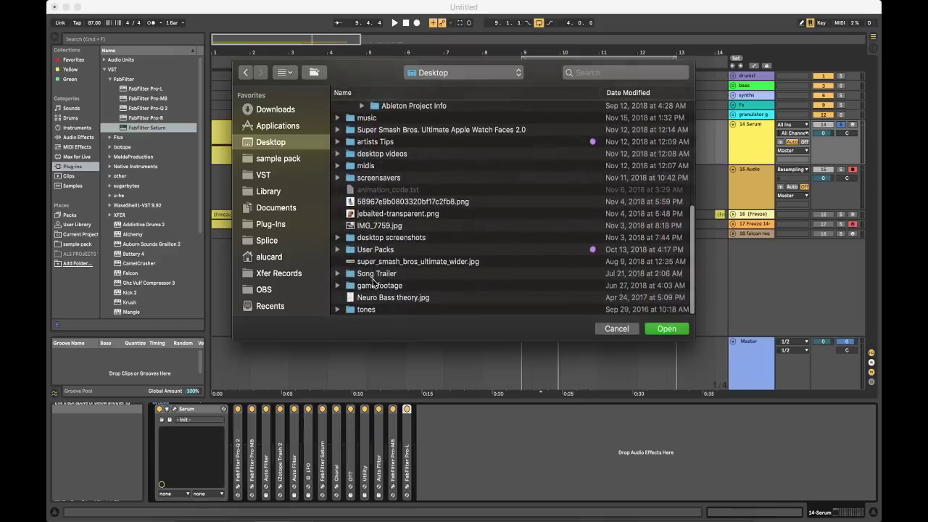
left_click(376, 298)
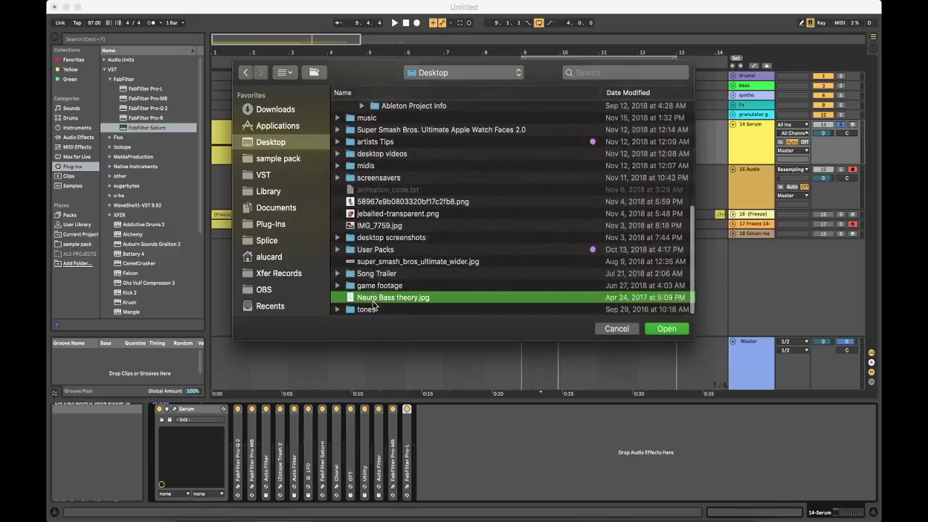
left_click(670, 333)
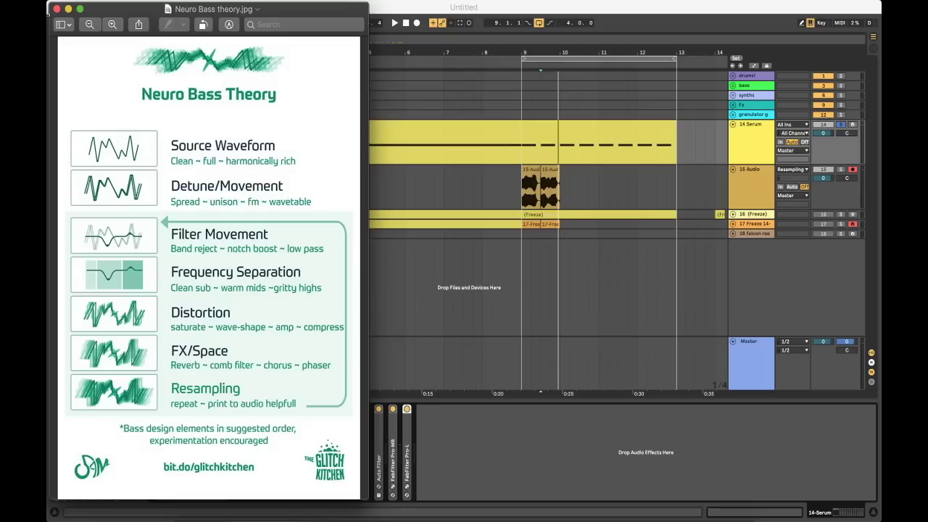
Step: Minimize the Neuro Bass theory image and close the Max for Live message window to return to the arrangement
left_click(68, 9)
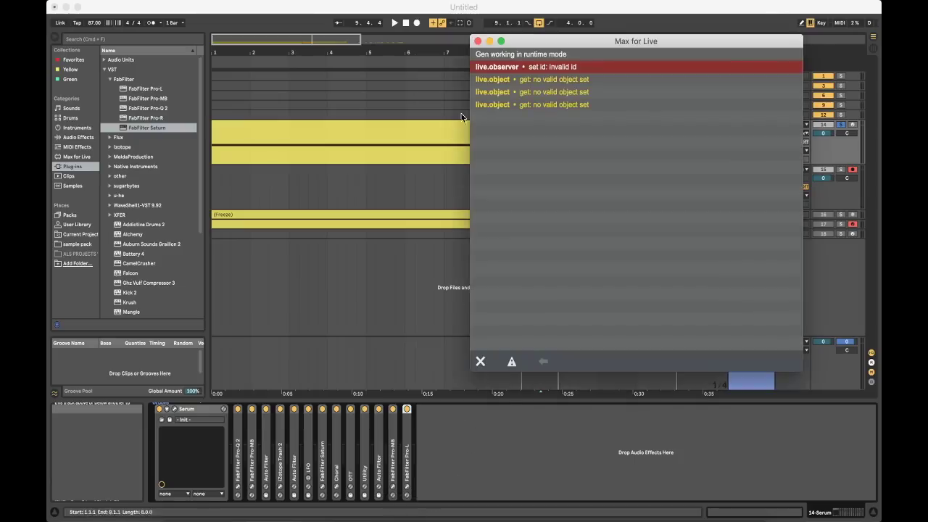
left_click(478, 42)
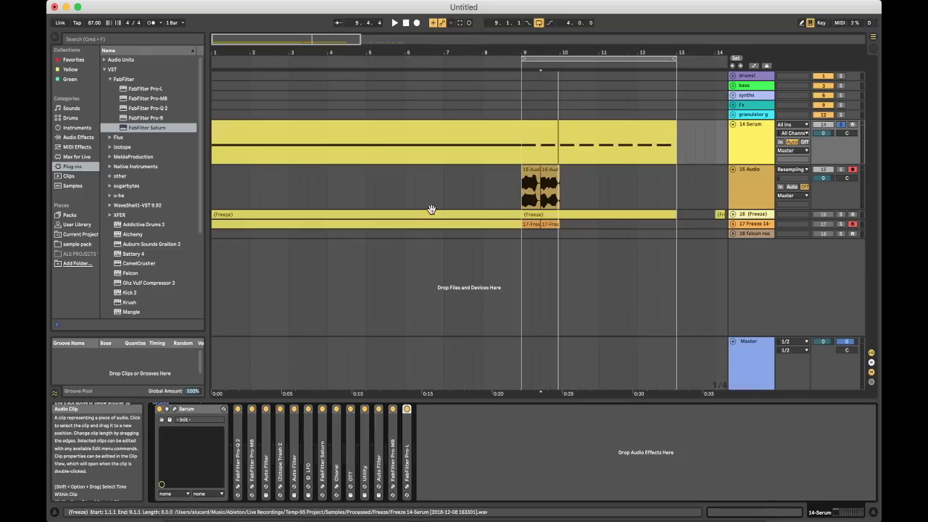